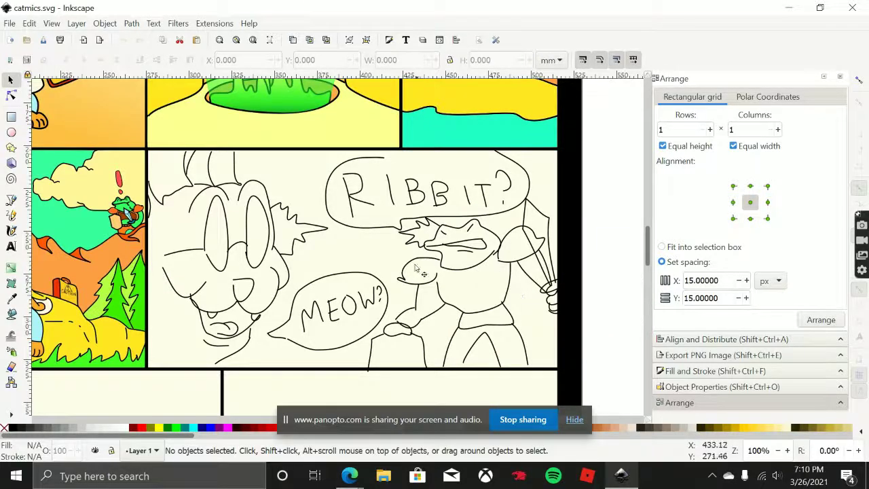
scroll(204, 260, "down", 4, "ctrl")
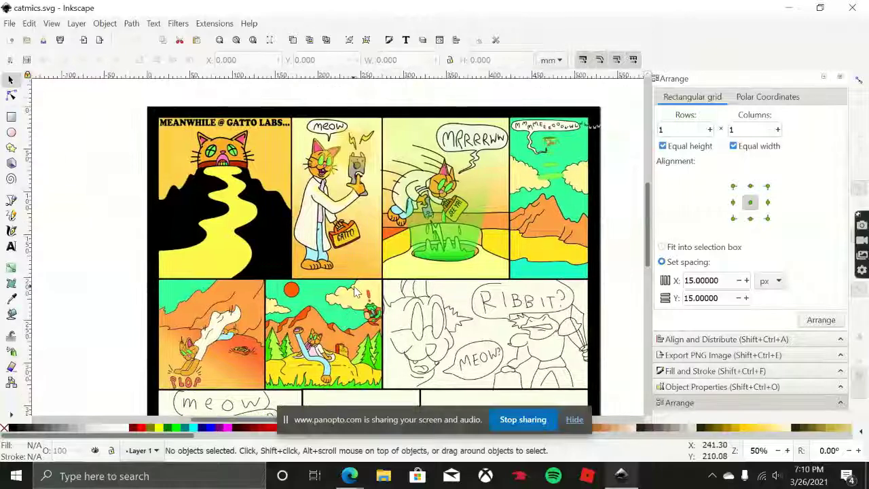
scroll(418, 319, "up", 3, "ctrl")
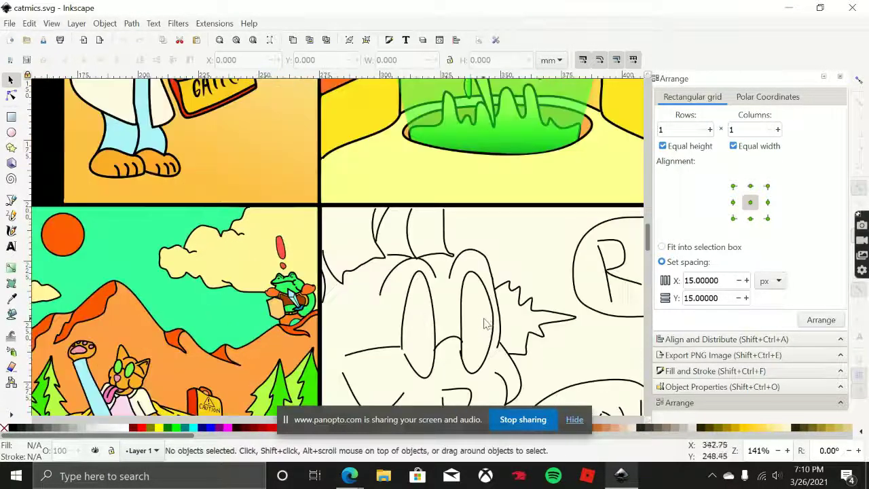
scroll(224, 200, "down", 3, "ctrl")
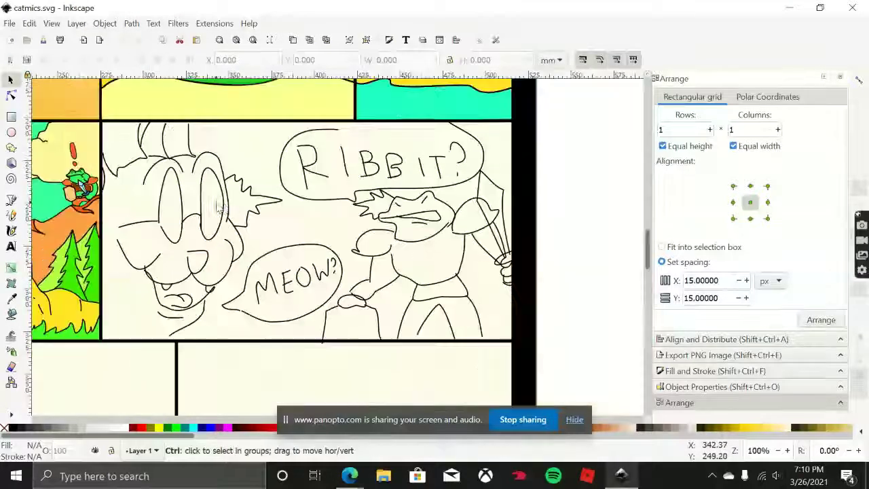
scroll(326, 224, "up", 1, "ctrl")
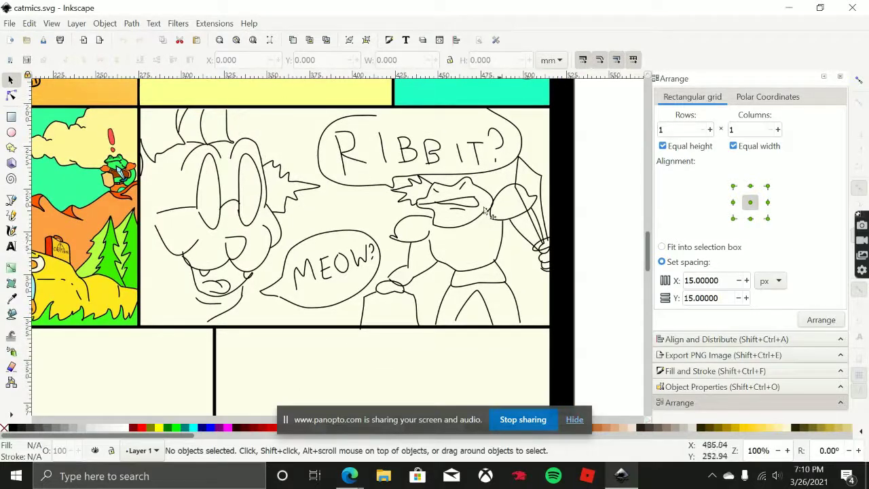
left_click_drag(315, 164, 408, 167)
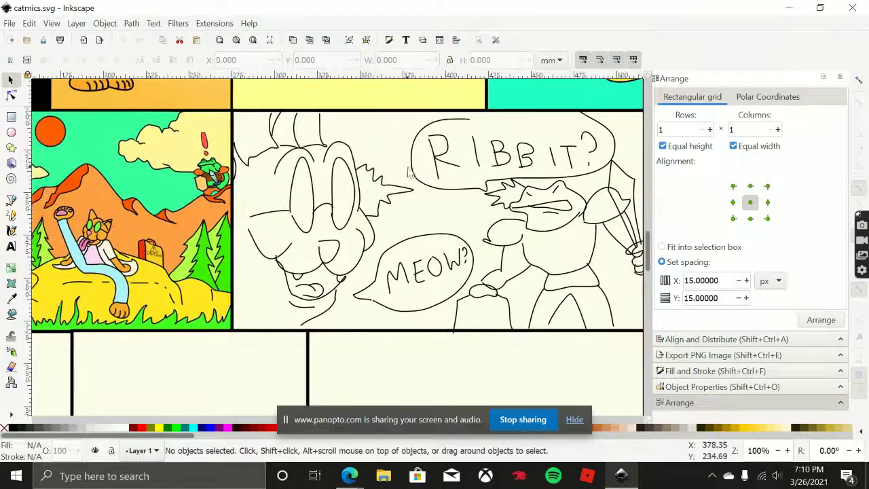
left_click(11, 216)
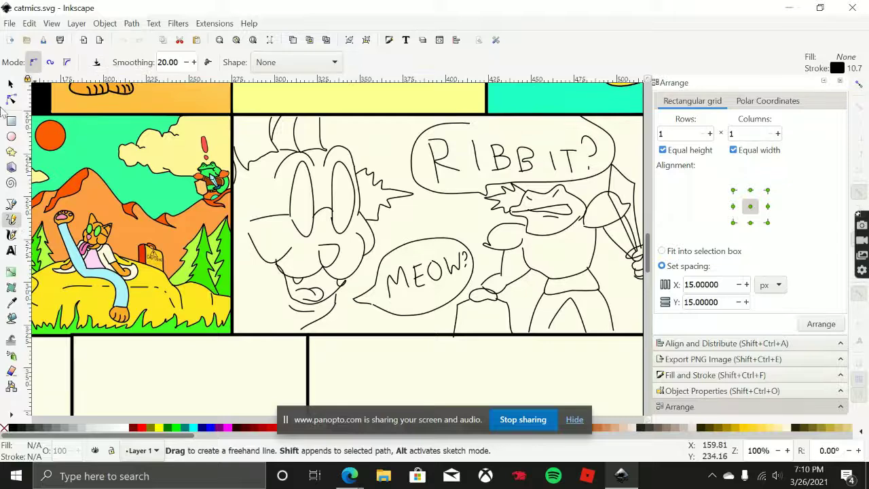
Close the gap in the cat's left eye outline by moving its lower-left end node onto the other end.
left_click(10, 80)
scroll(298, 224, "up", 1, "ctrl")
scroll(296, 224, "up", 2, "ctrl")
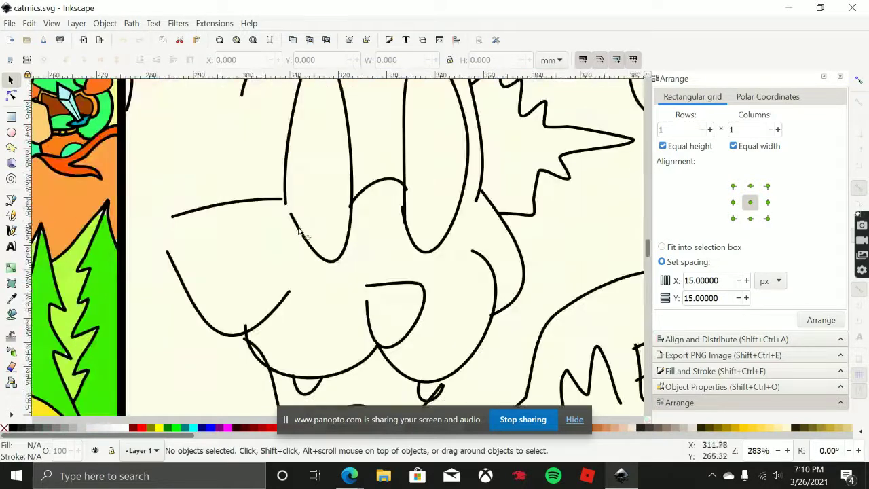
left_click(292, 218)
key("n")
left_click_drag(291, 215, 285, 205)
scroll(412, 186, "down", 2, "ctrl")
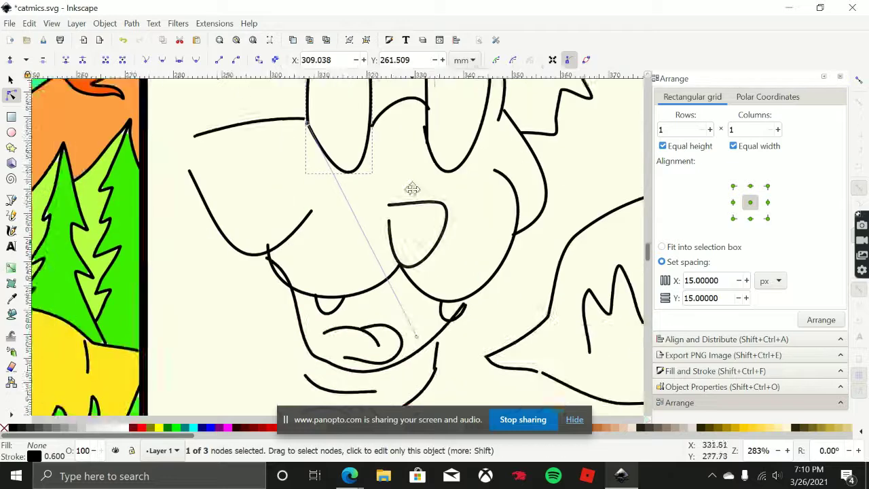
Reshape the cat's left eye into a smooth oval by adjusting the node and curve handles on its inner side.
left_click_drag(422, 247, 377, 261)
scroll(375, 211, "up", 2, "ctrl")
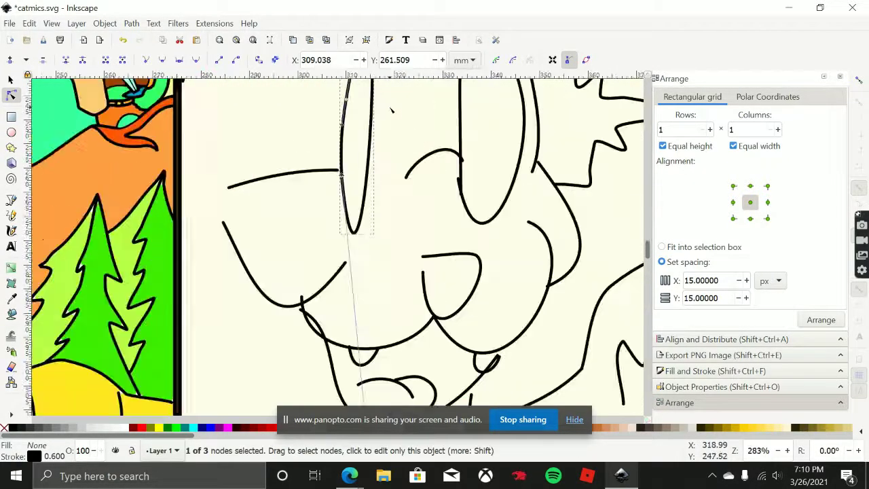
left_click_drag(368, 204, 406, 218)
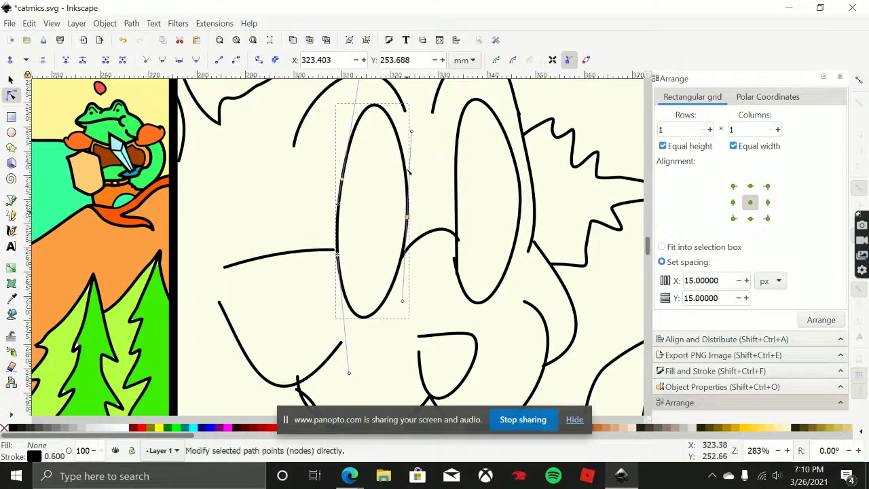
mouse_move(406, 135)
left_mouse_down()
mouse_move(427, 130)
mouse_move(417, 144)
left_mouse_up()
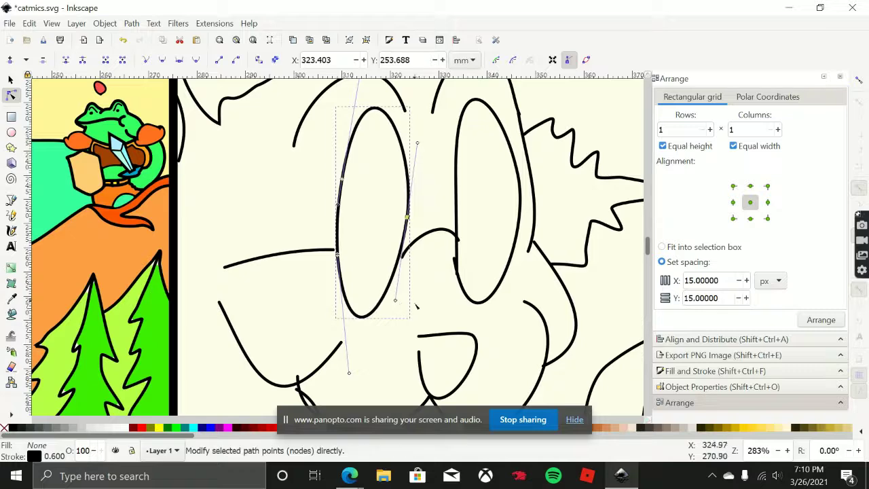
left_click_drag(397, 303, 401, 317)
left_click_drag(365, 176, 381, 211)
left_click_drag(436, 249, 373, 195)
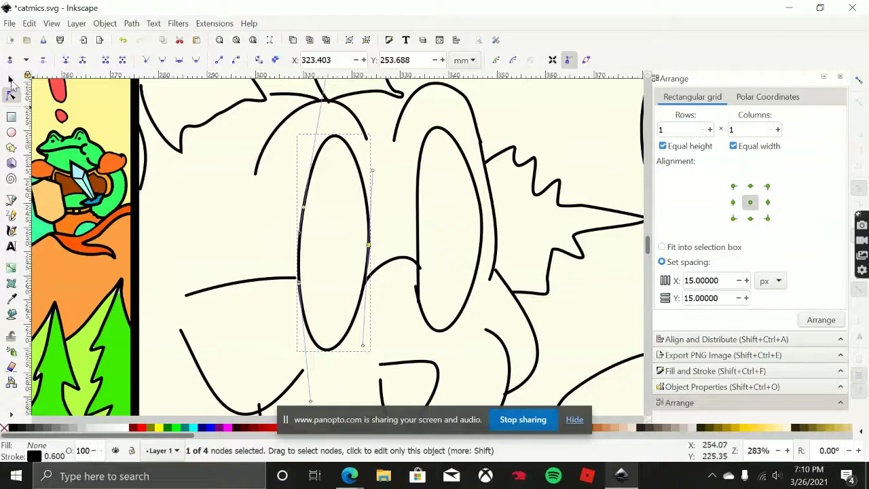
Delete the short nose-bridge curve between the cat's eyes and the old right eye outline.
left_click(10, 79)
left_click(396, 263)
key("Delete")
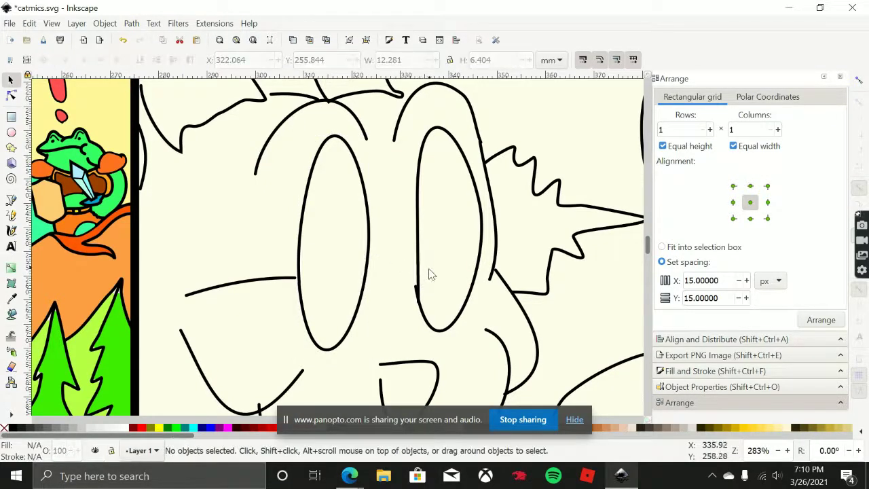
left_click(418, 282)
key("Delete")
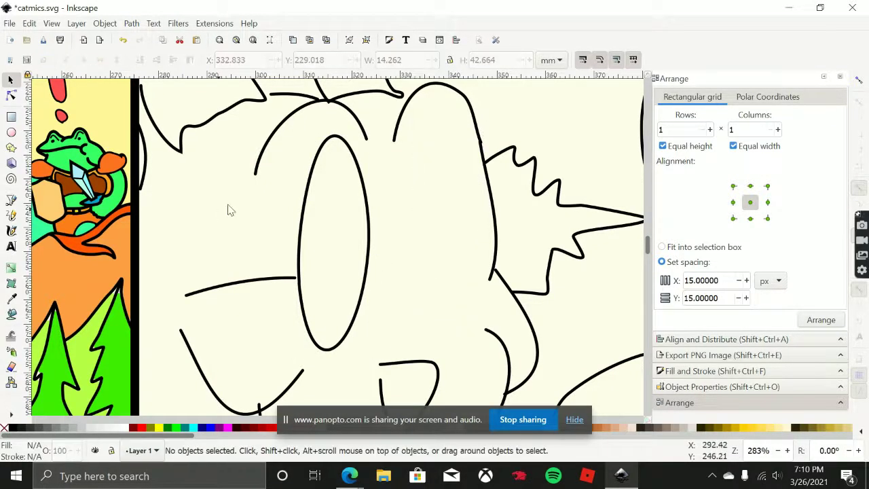
Duplicate the left eye oval, place the copy as the right eye and shrink it to about 12.7 by 37.7 mm.
left_click(372, 274)
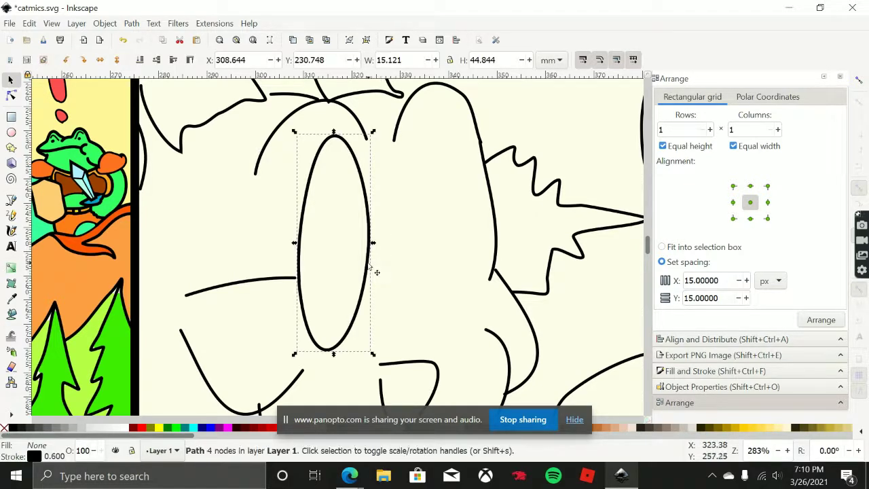
key("ctrl+d")
left_click_drag(370, 267, 481, 267)
left_click_drag(478, 132, 474, 140)
scroll(518, 172, "down", 3, "ctrl")
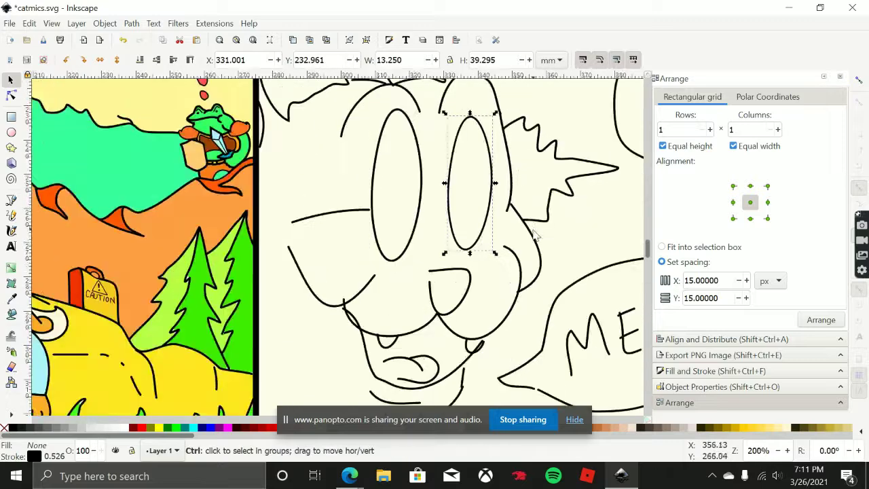
left_click_drag(495, 253, 505, 224)
Delete the cheek line beside the cat's left eye and the contour lines above and beside the right eye.
scroll(520, 245, "up", 1)
scroll(474, 277, "up", 1)
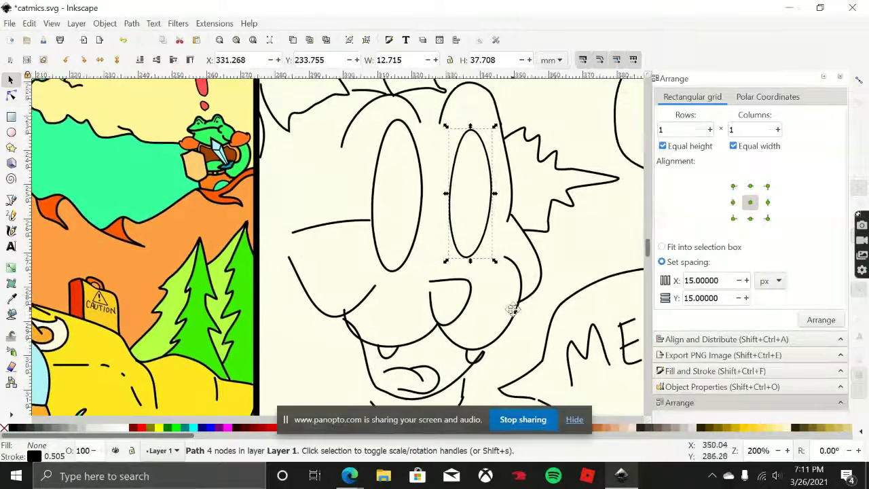
scroll(370, 258, "left", 1)
left_click(333, 236)
left_click(458, 225)
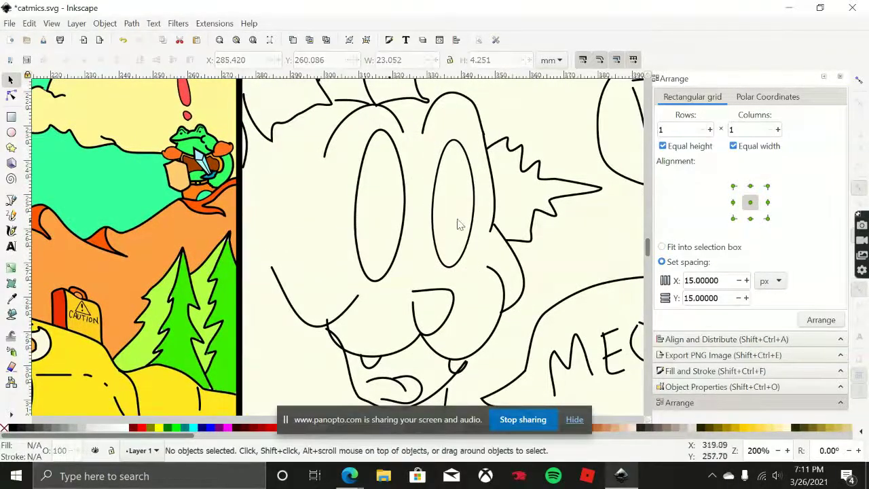
scroll(407, 249, "up", 2)
scroll(408, 249, "right", 4)
left_click(422, 180)
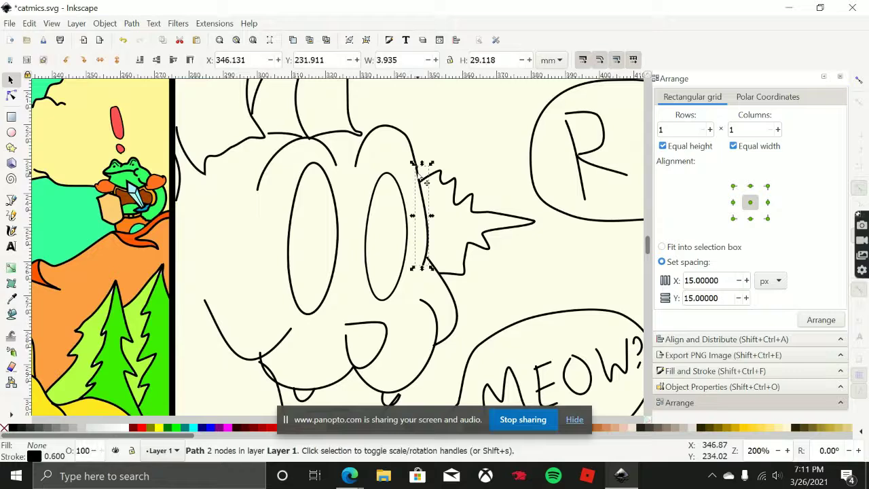
key("Delete")
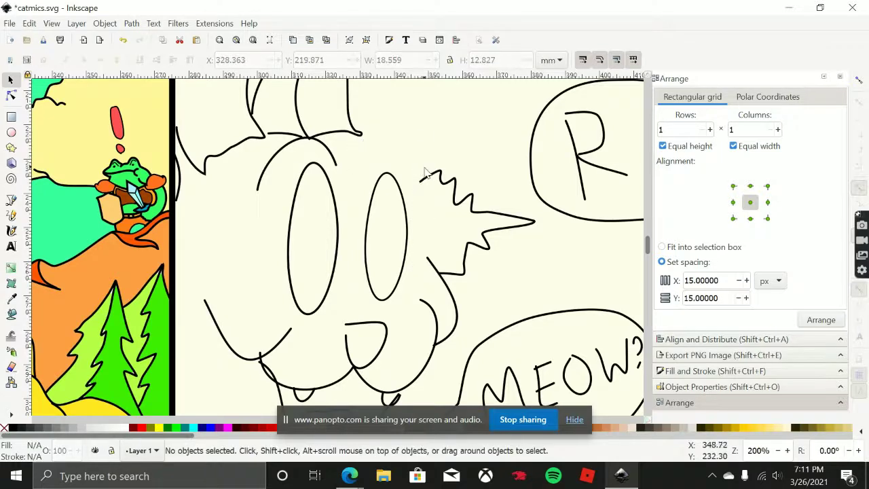
Delete the group containing the spiky fur at the side of the cat's head.
scroll(465, 188, "down", 2)
left_click(486, 176)
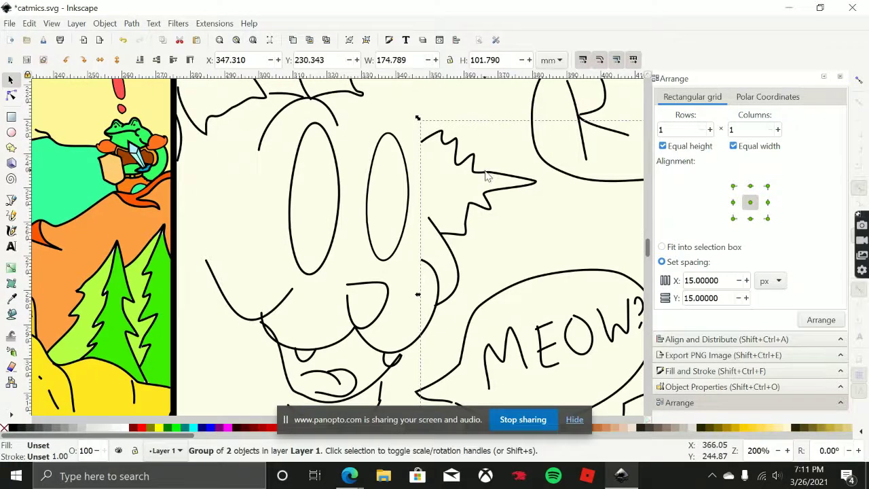
key("Delete")
Draw a freehand Pencil contour arching over the cat's right eye and down to the cheek curve.
left_click_drag(448, 154, 431, 193)
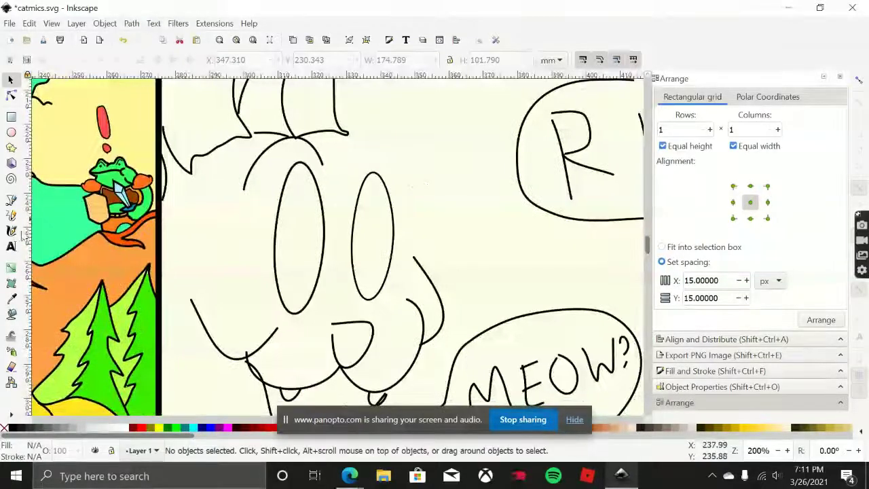
left_click(11, 214)
scroll(382, 123, "down", 1)
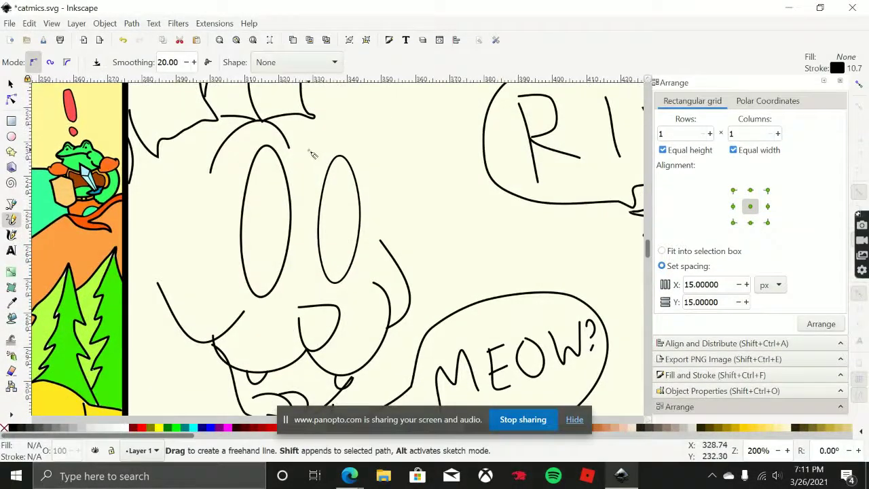
left_click_drag(309, 149, 316, 139)
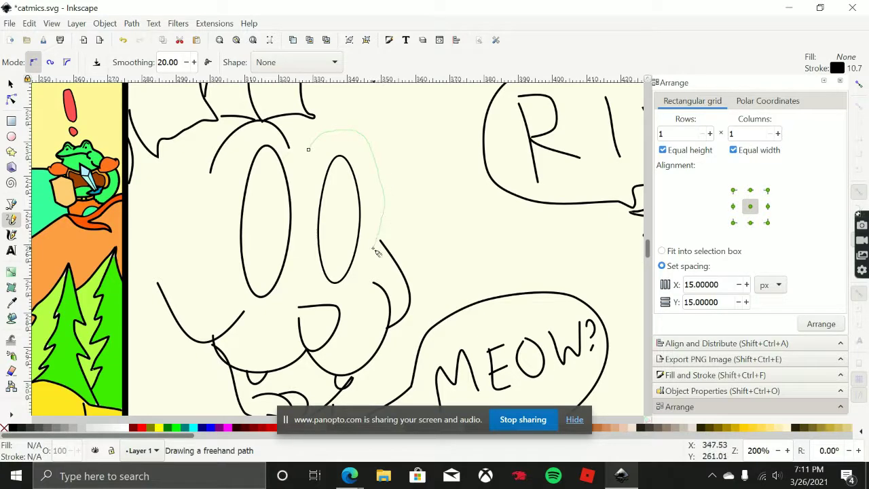
left_click_drag(374, 250, 373, 248)
scroll(423, 195, "up", 1)
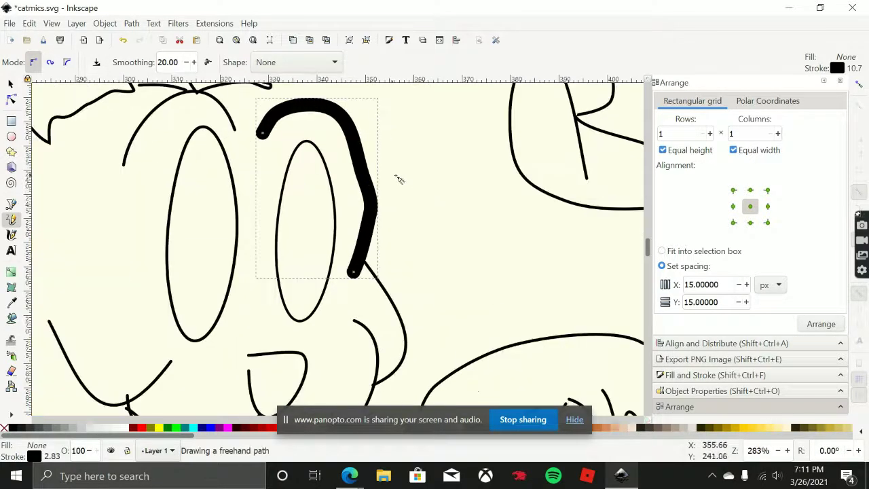
left_click_drag(396, 176, 428, 200)
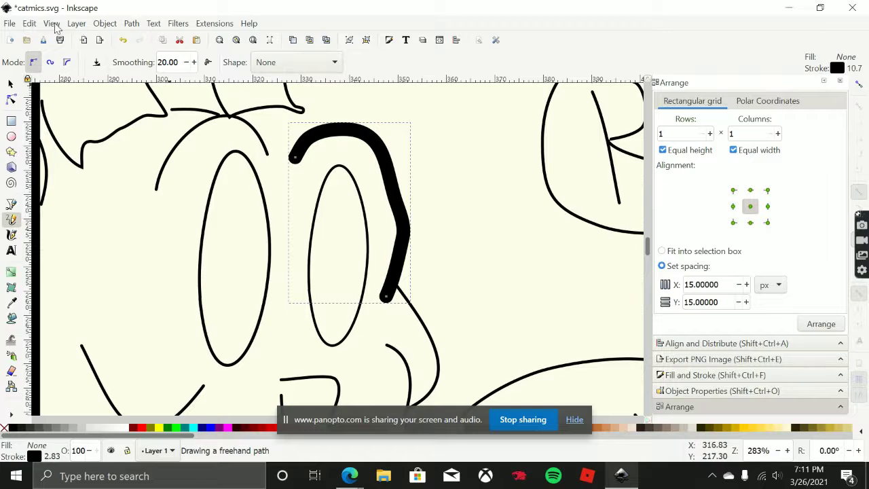
Open the stroke style settings of the new contour around the right eye.
left_click(74, 26)
mouse_move(107, 30)
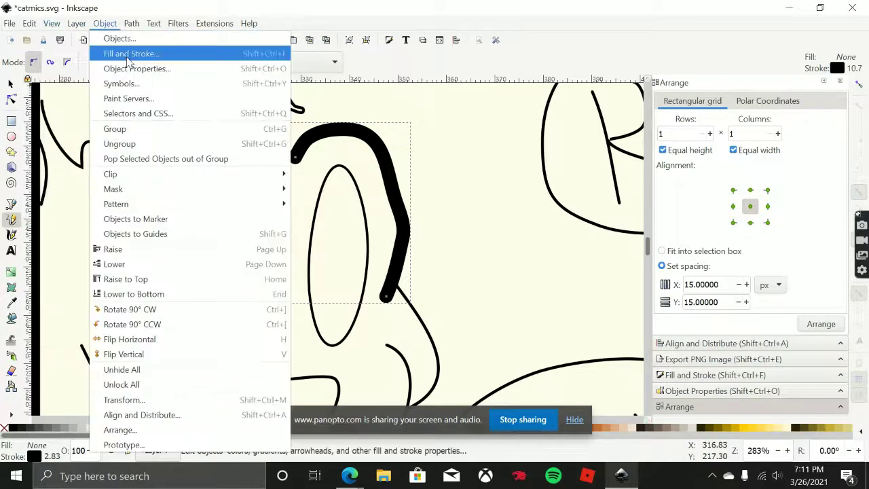
left_click(129, 53)
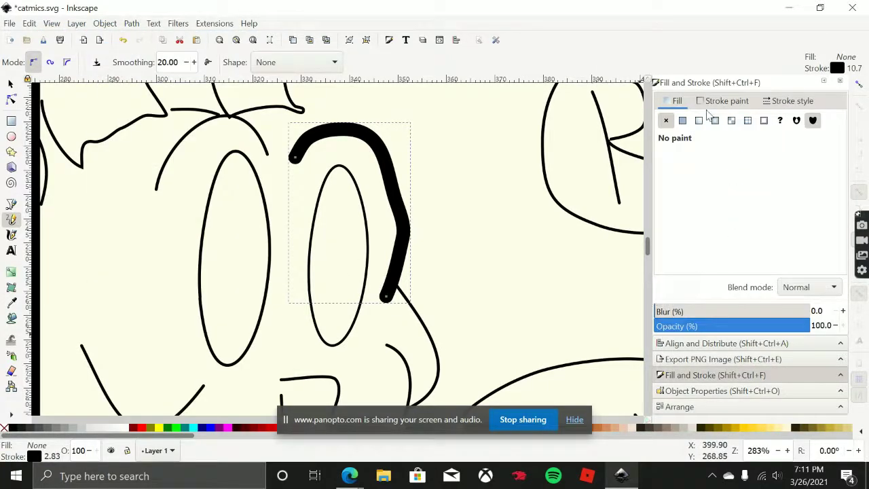
left_click(790, 101)
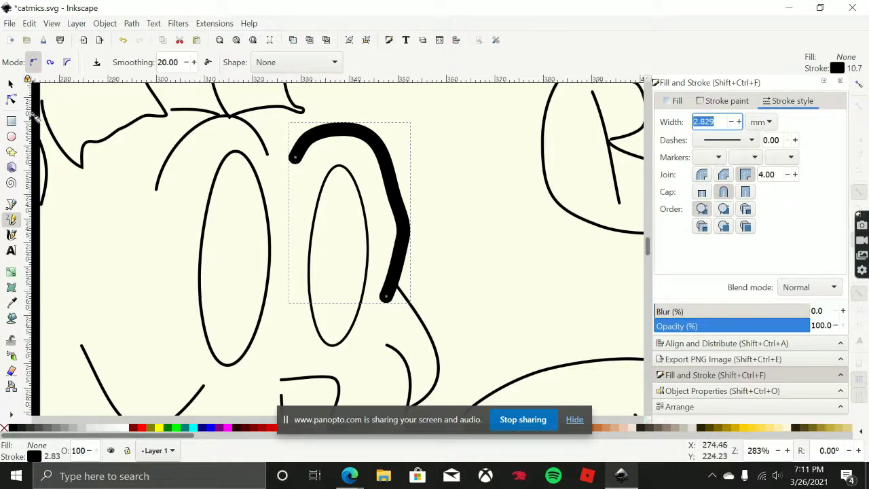
Set the Pencil tool's own style for new objects from the left eye's 0.600 mm black stroke.
left_click(10, 85)
left_click(269, 267)
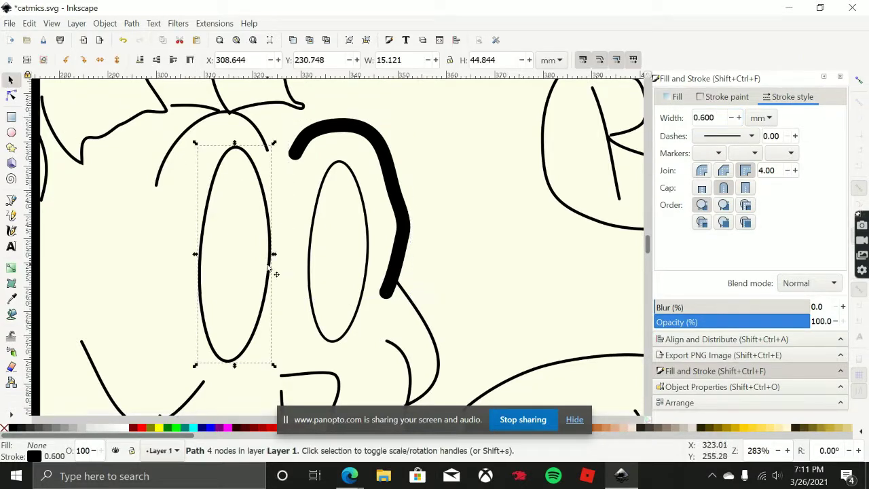
left_click(12, 216)
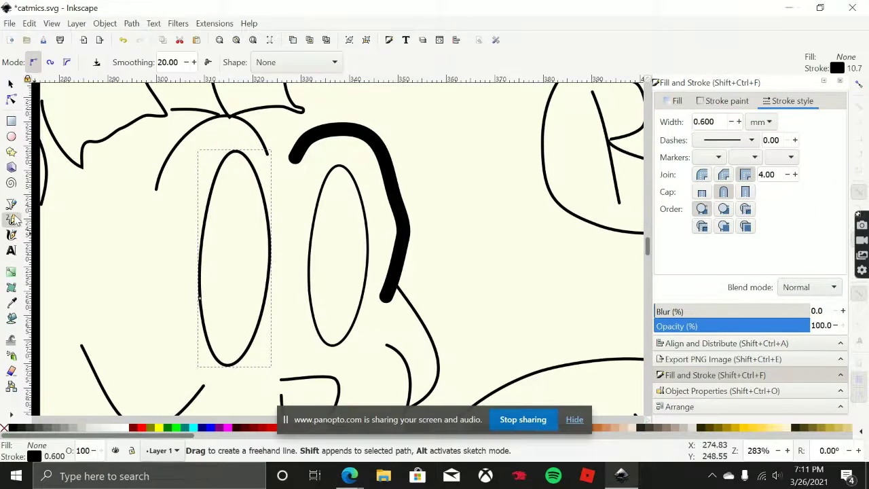
double_click(12, 219)
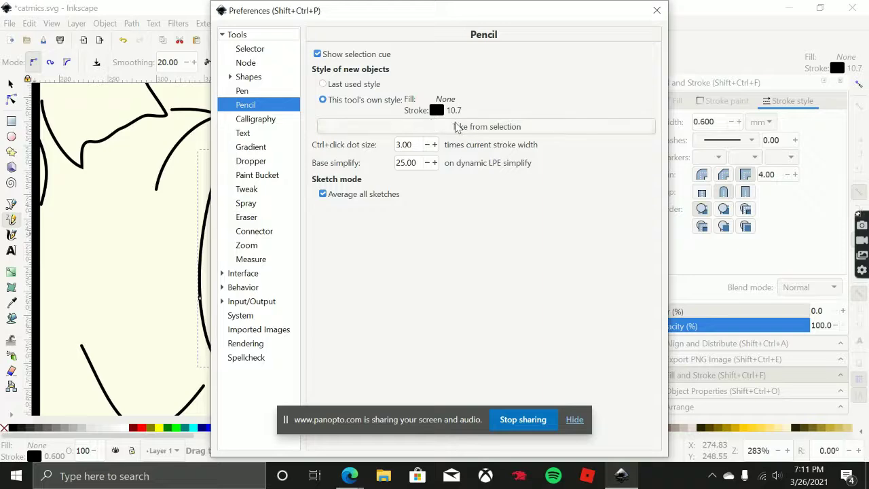
left_click(453, 127)
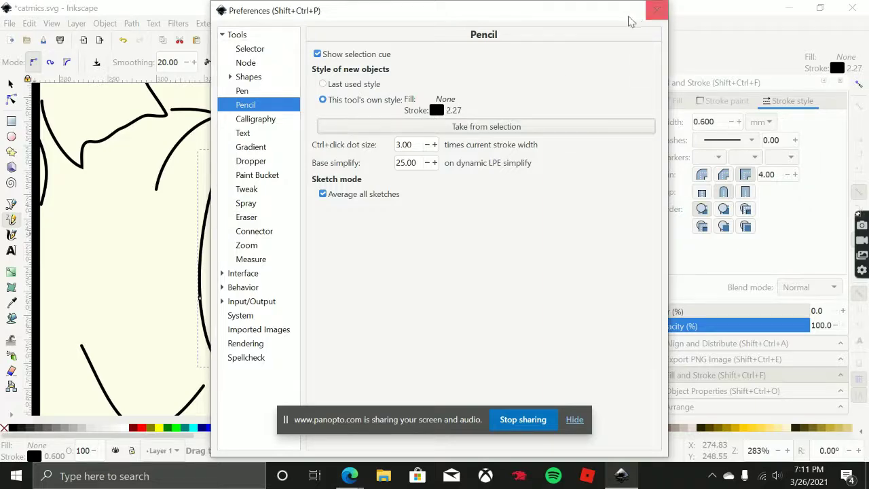
left_click(656, 11)
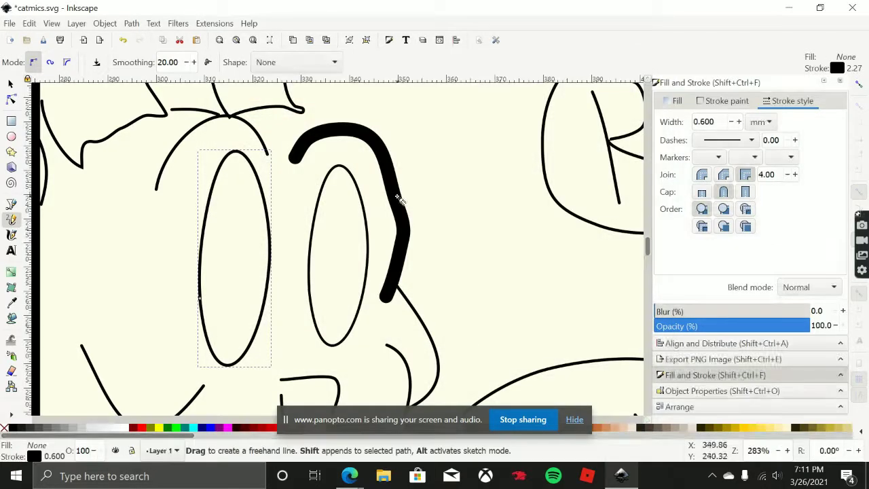
left_click(11, 83)
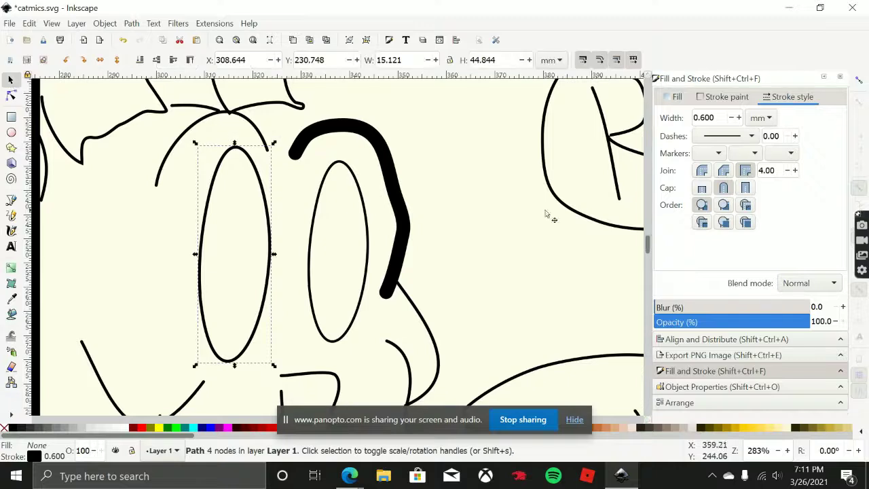
Set the stroke width of the thick contour around the cat's right eye to 0.600 mm.
left_click_drag(721, 119, 655, 121)
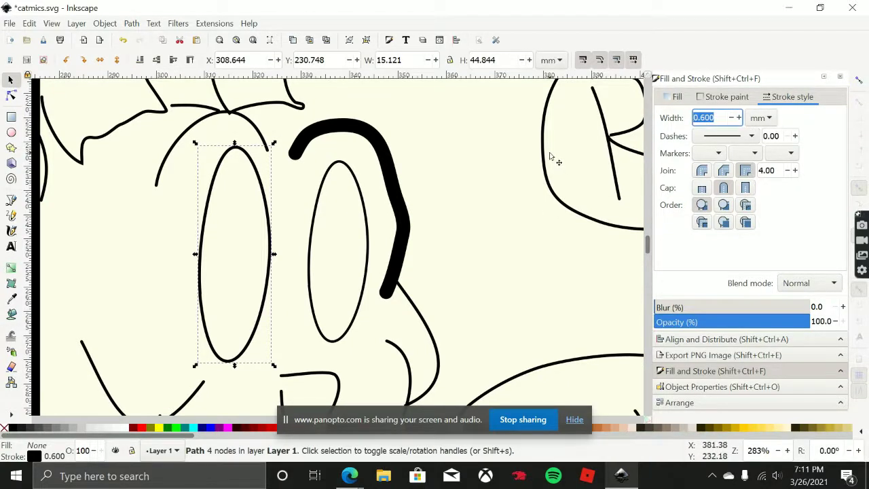
left_click(389, 184)
left_click_drag(717, 114, 625, 116)
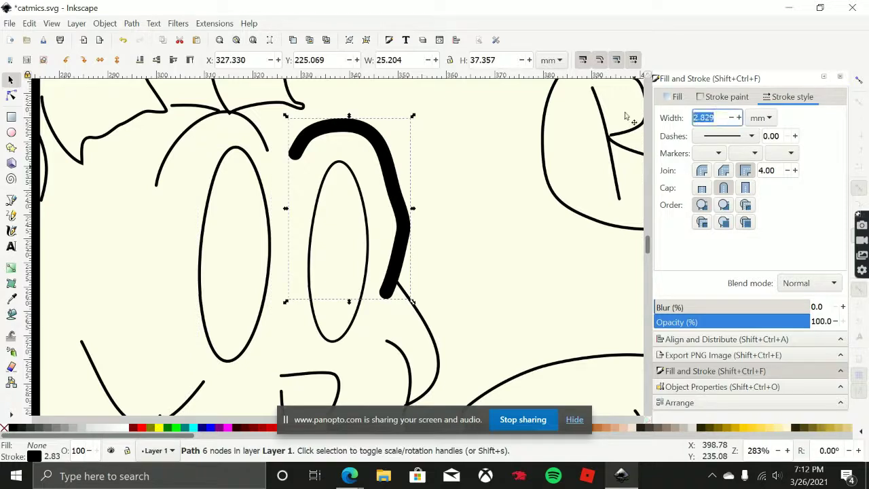
key("Return")
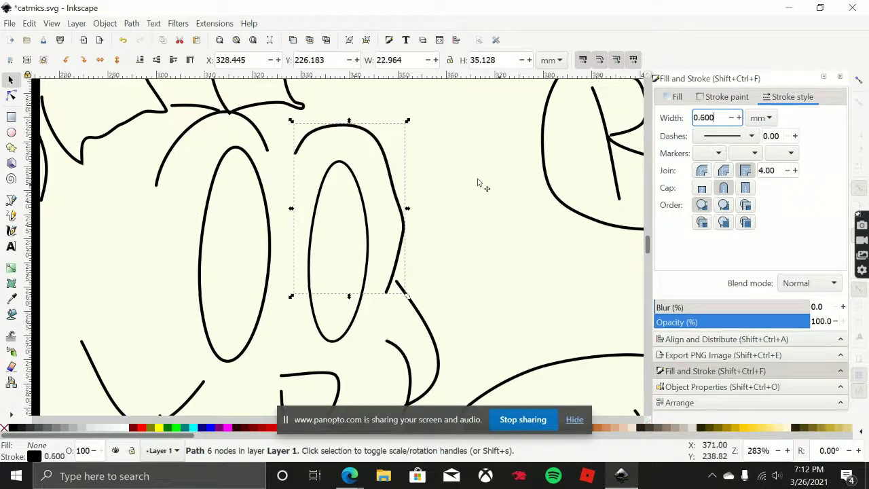
Smooth the outer side of the right-eye contour by deleting its kink node and repositioning the neighbouring node and handles.
double_click(401, 221)
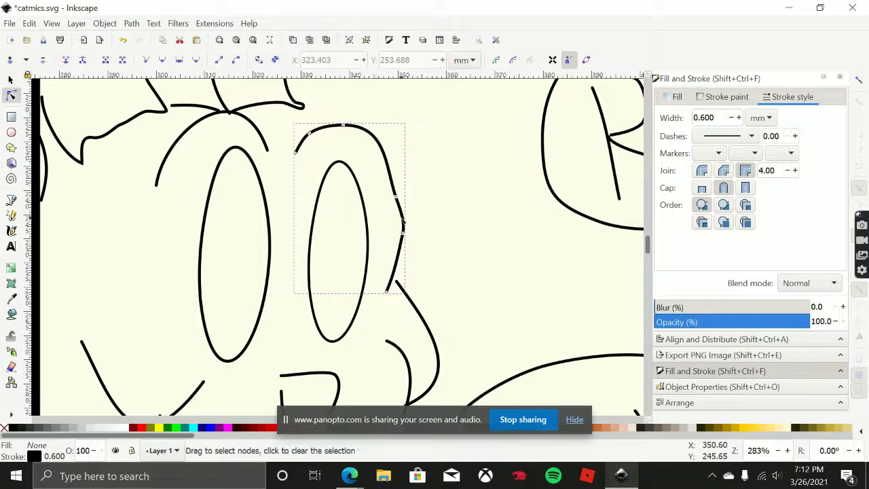
left_click_drag(436, 221, 445, 200)
left_click(411, 212)
key("Delete")
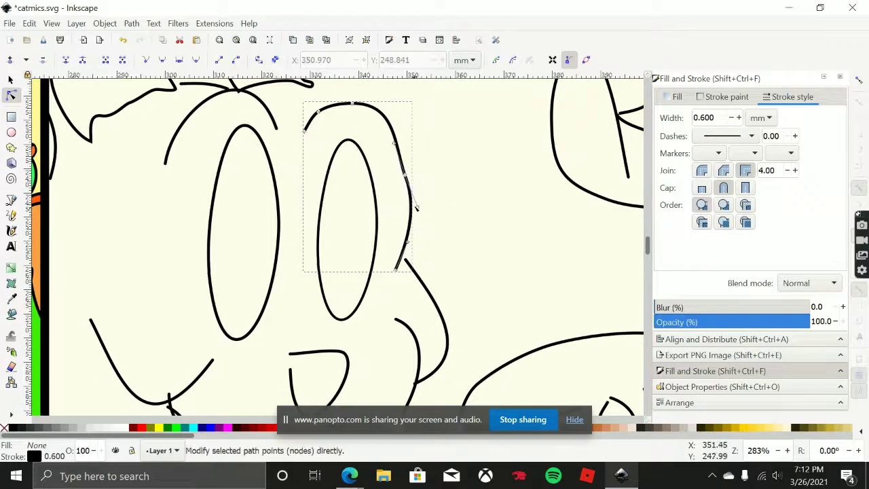
left_click_drag(417, 207, 409, 201)
left_click_drag(395, 146, 396, 141)
left_click_drag(406, 176, 399, 175)
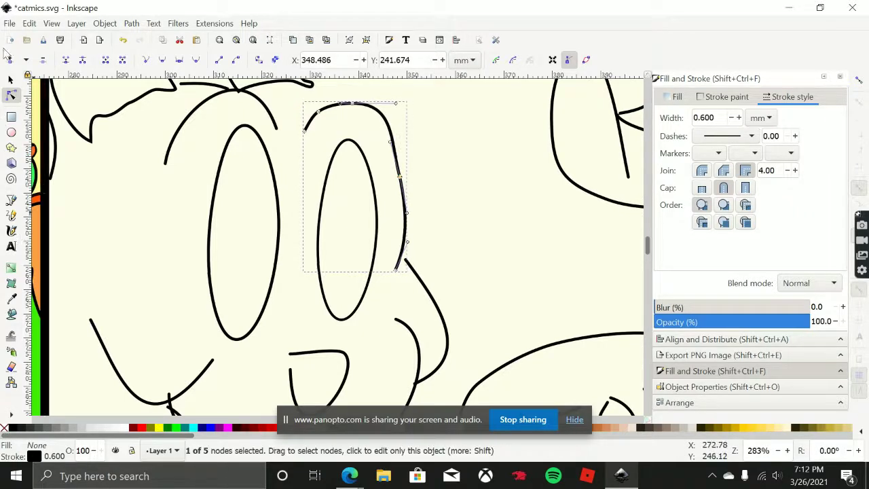
left_click(12, 80)
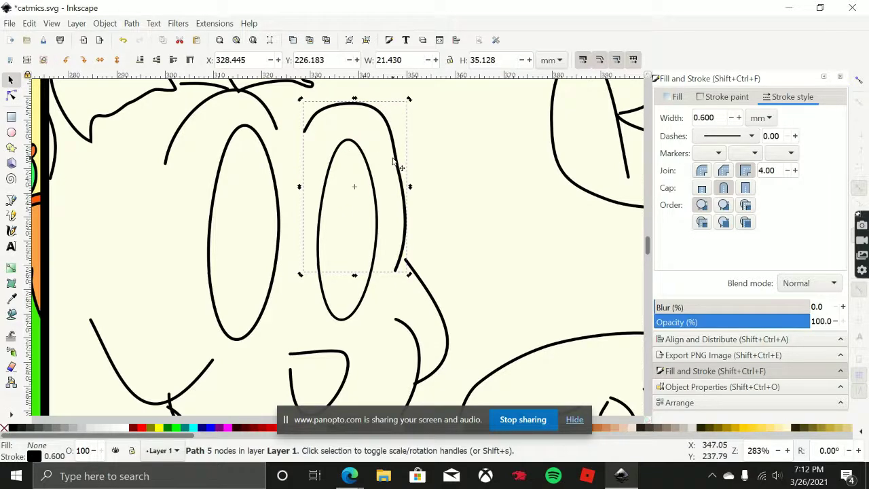
Delete the right-eye contour and redraw it with a freehand Pencil stroke arching over the eye down to the cheek curve.
key("Delete")
scroll(460, 190, "down", 2)
left_click_drag(448, 179, 429, 163)
scroll(393, 150, "up", 2)
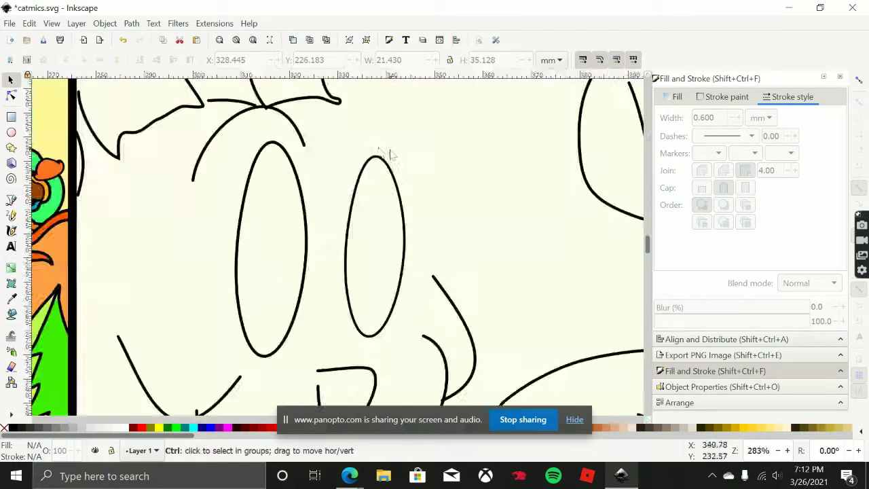
left_click(11, 217)
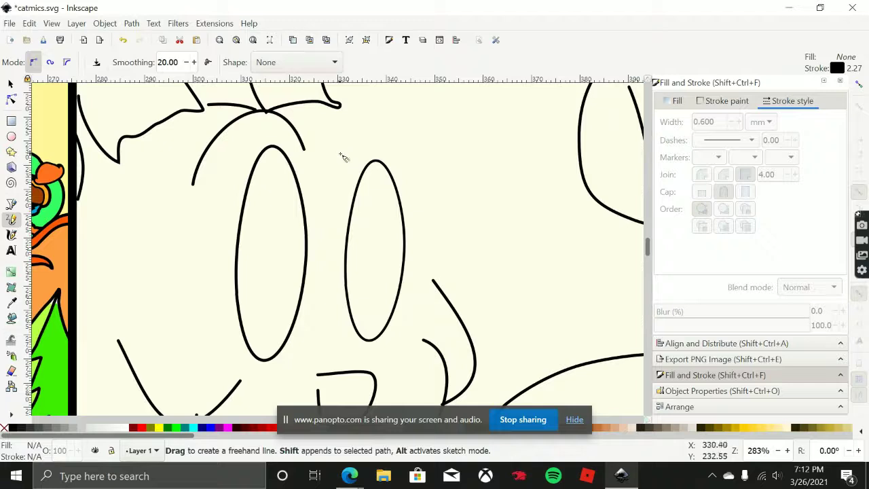
left_click_drag(341, 154, 340, 149)
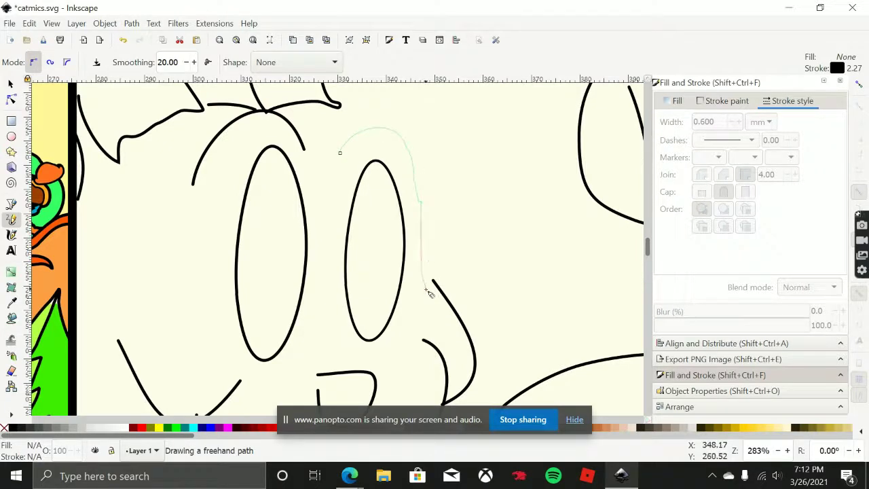
left_click_drag(427, 291, 427, 289)
Bow the outer side of the new right-eye contour outward and raise its lower end node slightly.
scroll(476, 256, "down", 2, "ctrl")
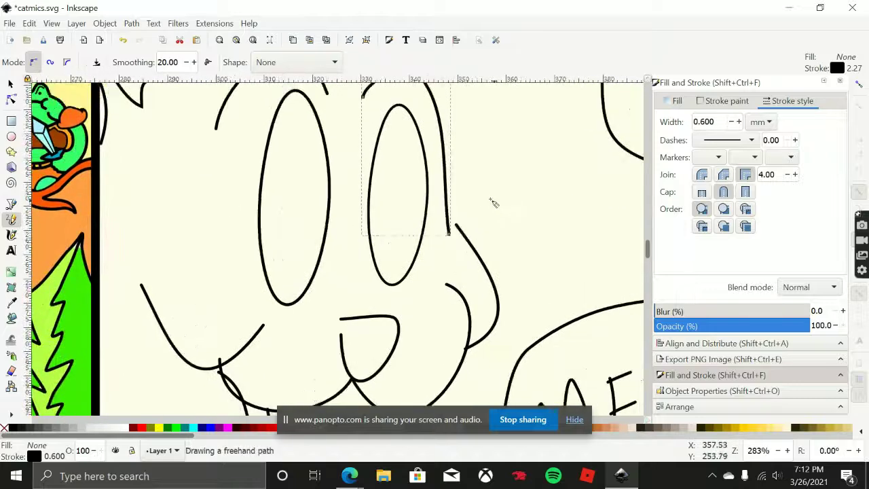
scroll(470, 206, "up", 3, "ctrl")
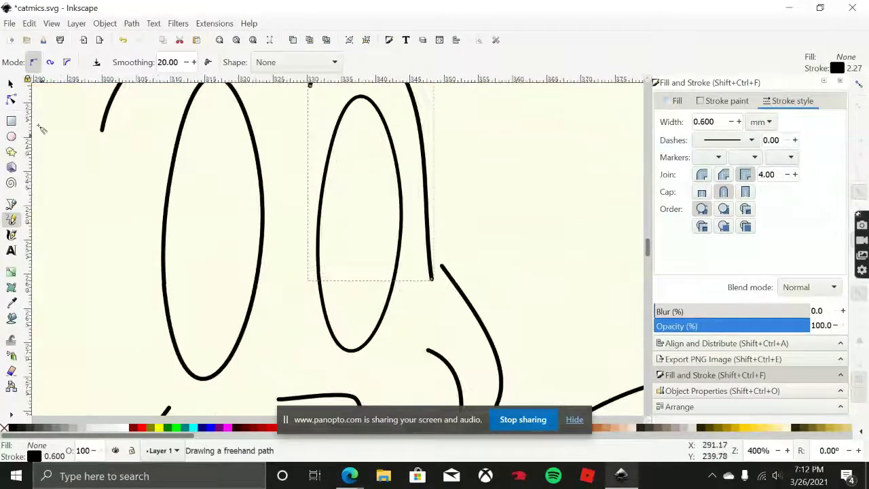
left_click(11, 84)
key("n")
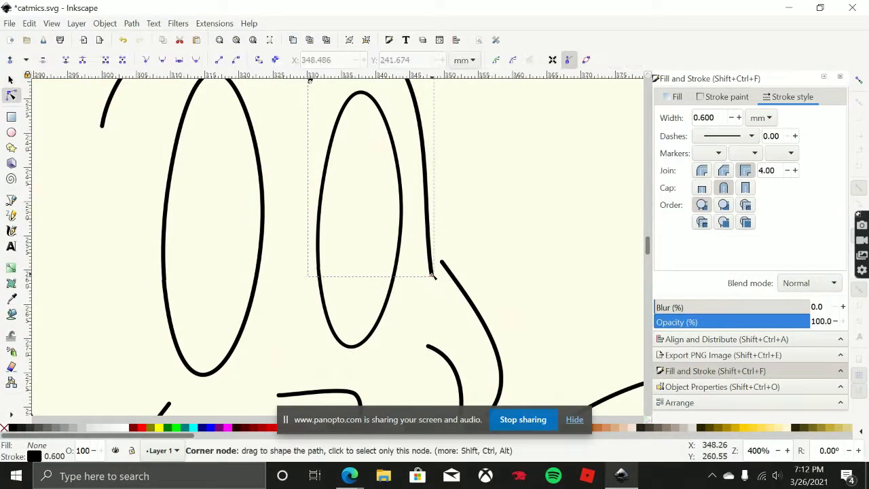
mouse_move(425, 207)
left_mouse_down()
mouse_move(454, 220)
mouse_move(444, 215)
left_mouse_up()
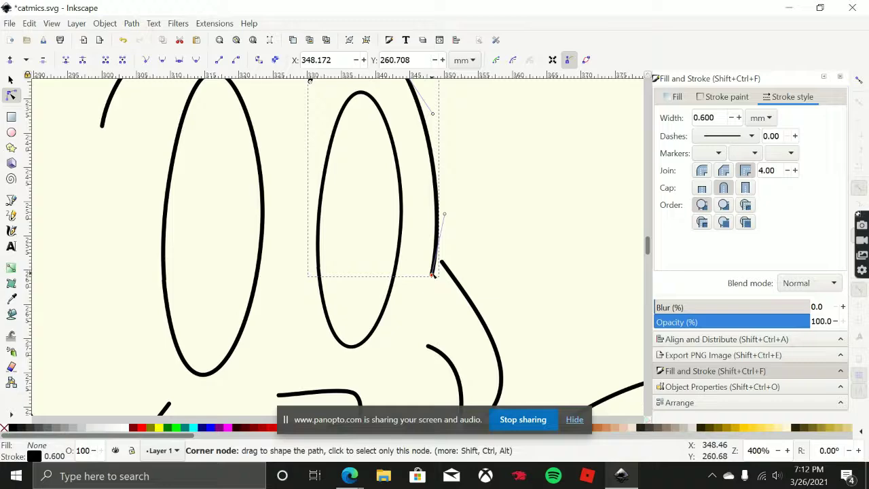
left_click_drag(432, 274, 431, 266)
Extend the cheek curve's upper end past the eye contour's lower end and insert a node where the two lines meet.
left_click(442, 263)
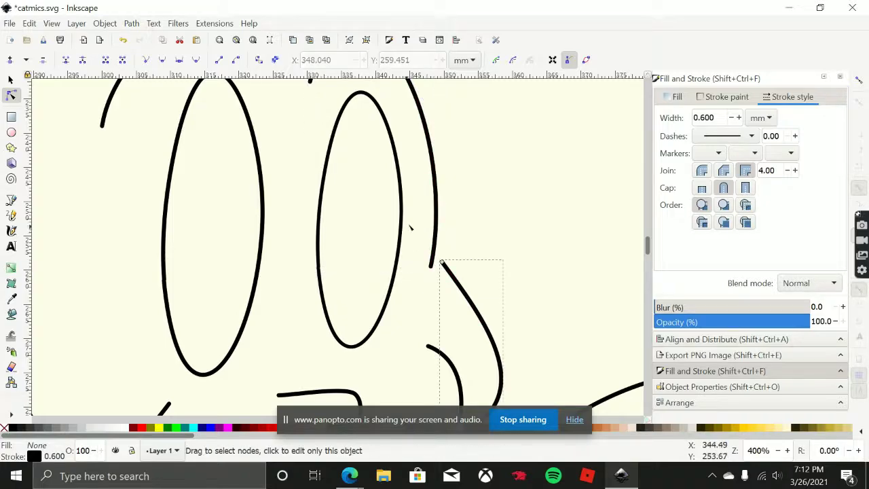
left_click_drag(478, 191, 440, 118)
left_click_drag(507, 231, 521, 268)
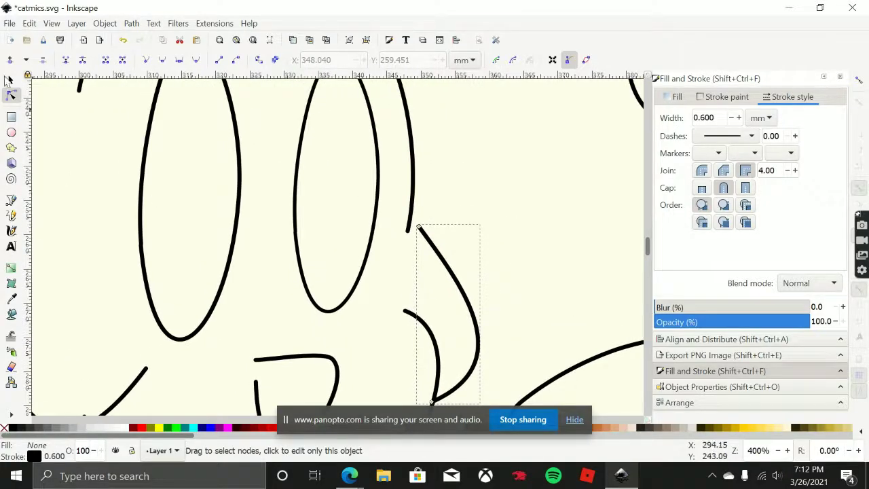
left_click(9, 79)
key("n")
left_click_drag(419, 228, 396, 217)
scroll(439, 222, "down", 2)
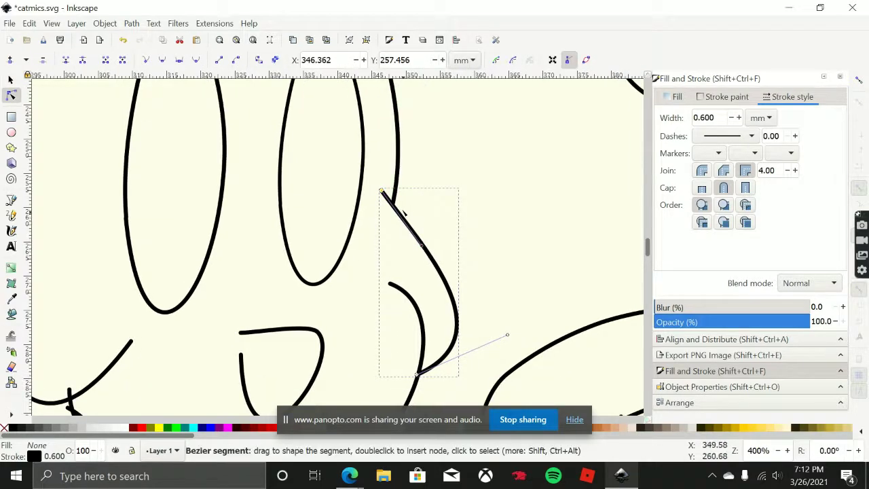
scroll(393, 207, "up", 2)
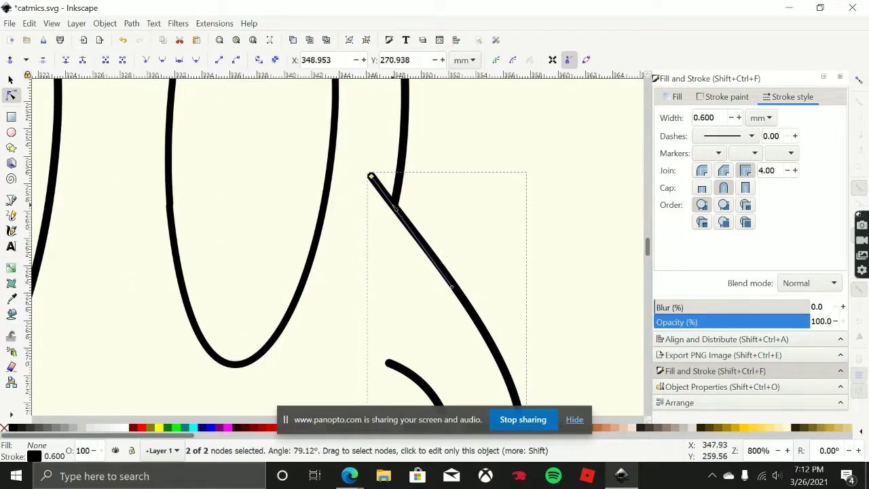
Round the outer cheek curve by bending its long segment outward and adjusting the handles at both of that segment's nodes.
left_click_drag(479, 317, 508, 285)
scroll(507, 285, "down", 2)
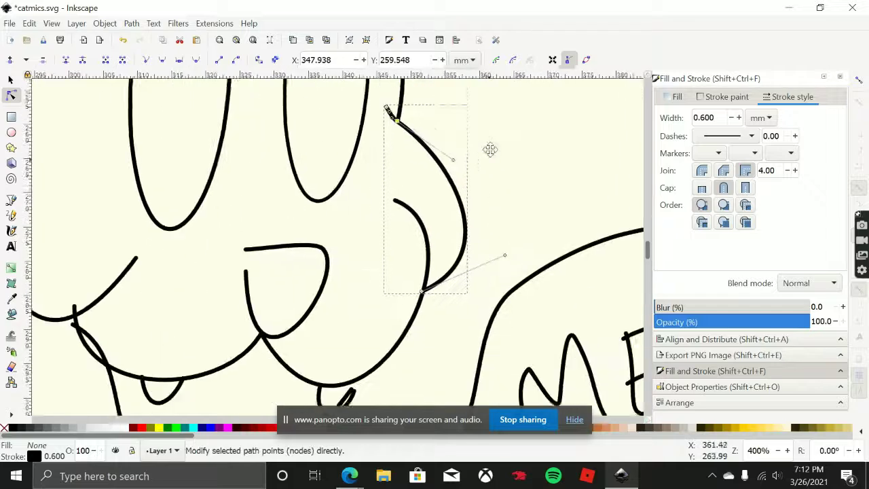
mouse_move(445, 274)
left_mouse_down()
mouse_move(482, 258)
mouse_move(451, 286)
left_mouse_up()
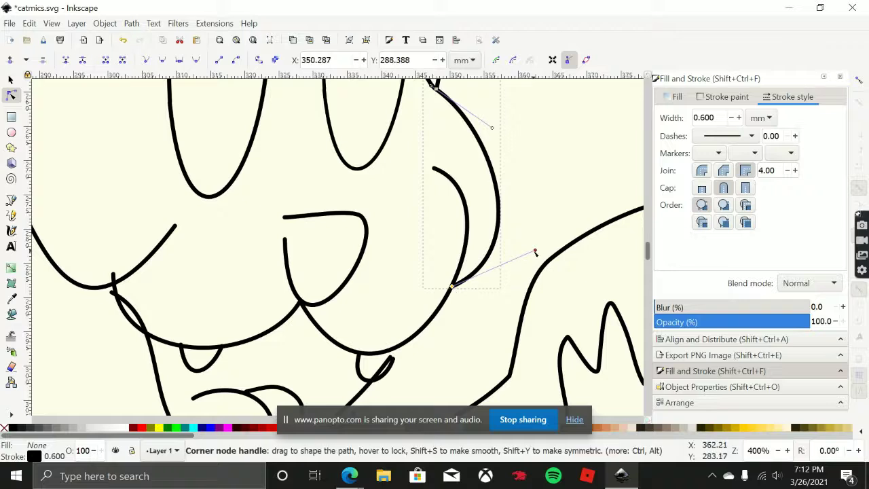
left_click_drag(535, 252, 550, 203)
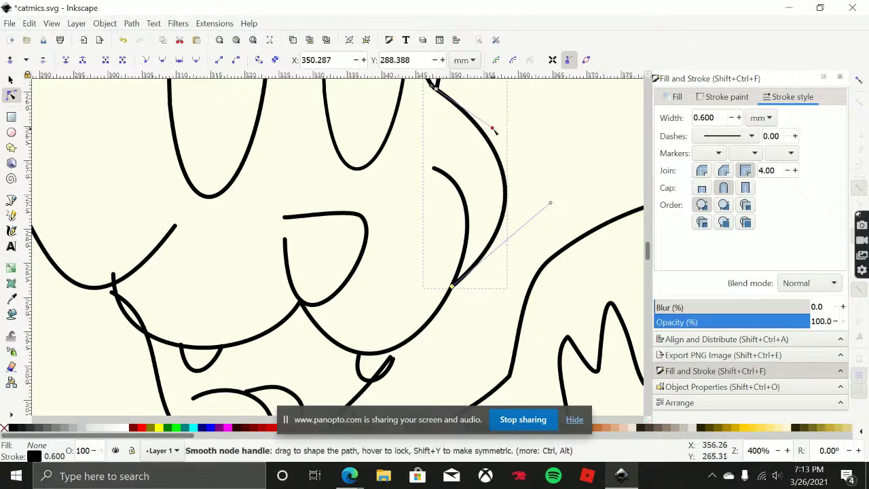
left_click_drag(492, 128, 492, 99)
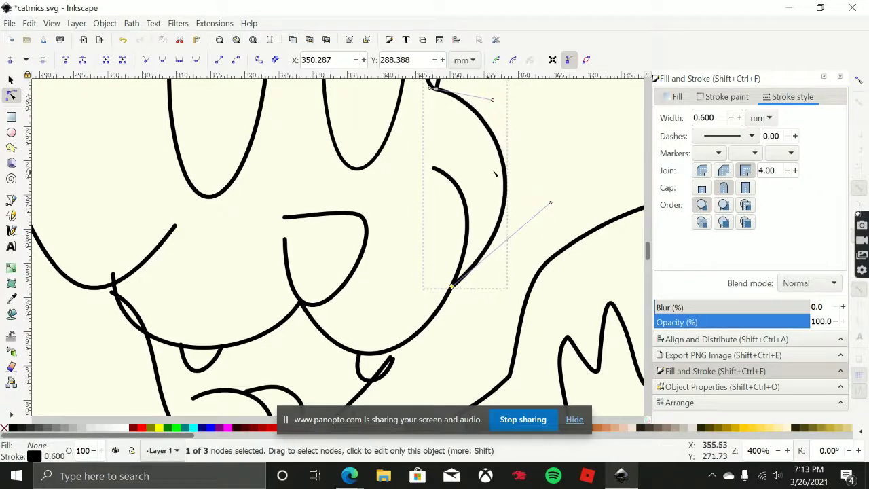
Close the gap in the nose outline by joining its ends at the upper-left corner, and tighten the upper-right corner's curve.
scroll(496, 173, "down", 3)
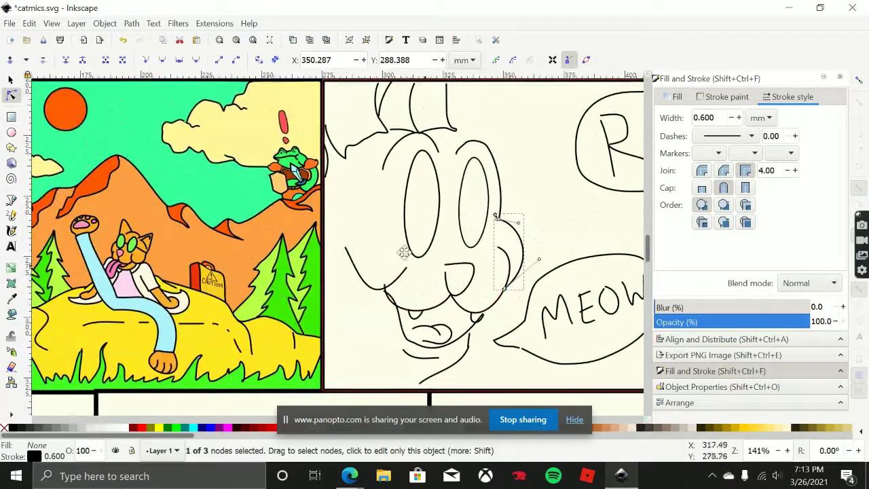
scroll(404, 252, "up", 3)
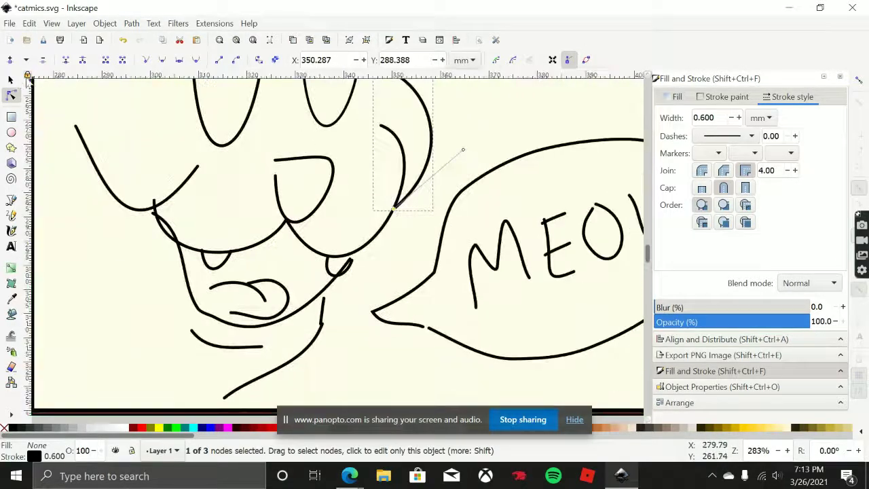
left_click(11, 79)
scroll(296, 170, "up", 1)
left_click_drag(319, 127, 354, 218)
left_click(320, 248)
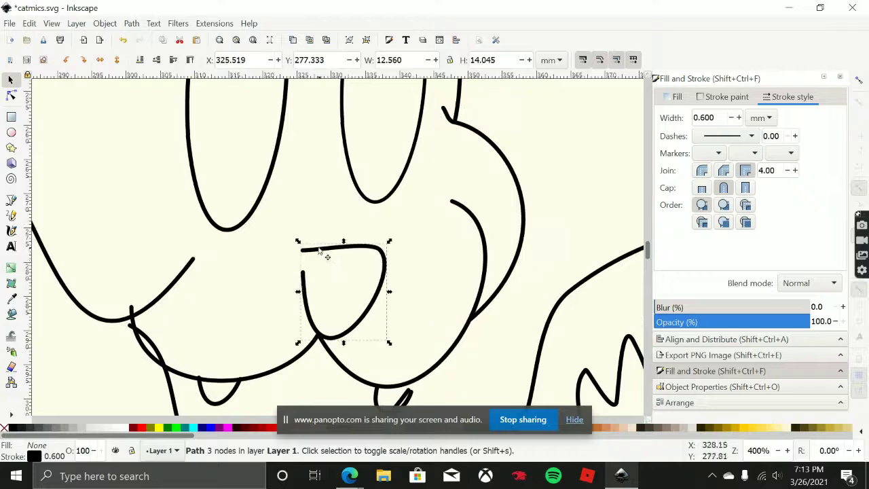
key("n")
left_click_drag(305, 281, 304, 250)
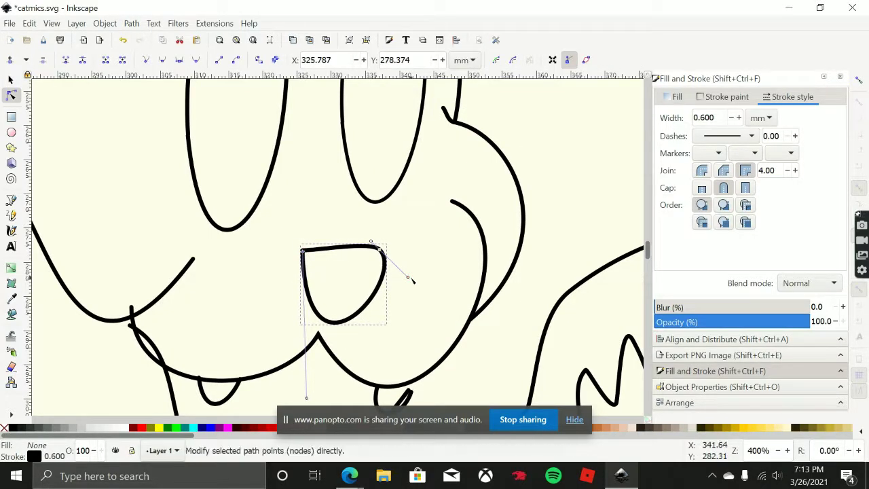
left_click_drag(408, 277, 380, 258)
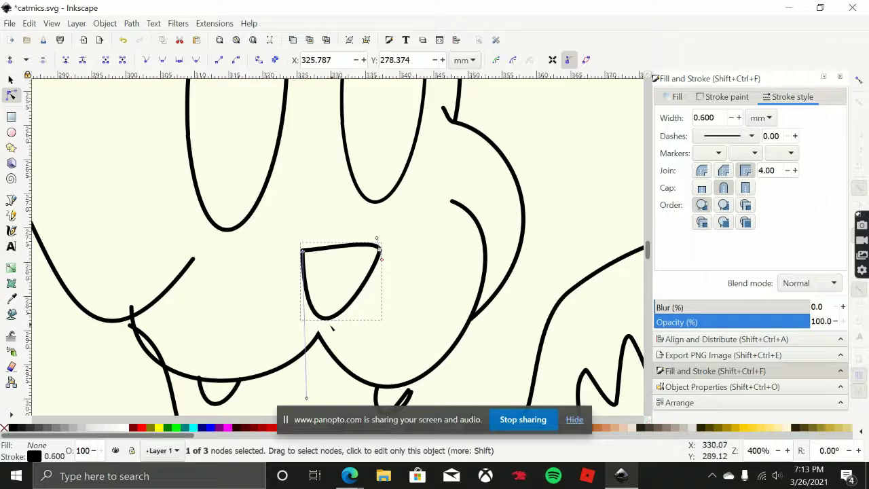
Insert a node at the bottom of the nose and adjust its handles to form a pointed tip.
left_click(333, 328)
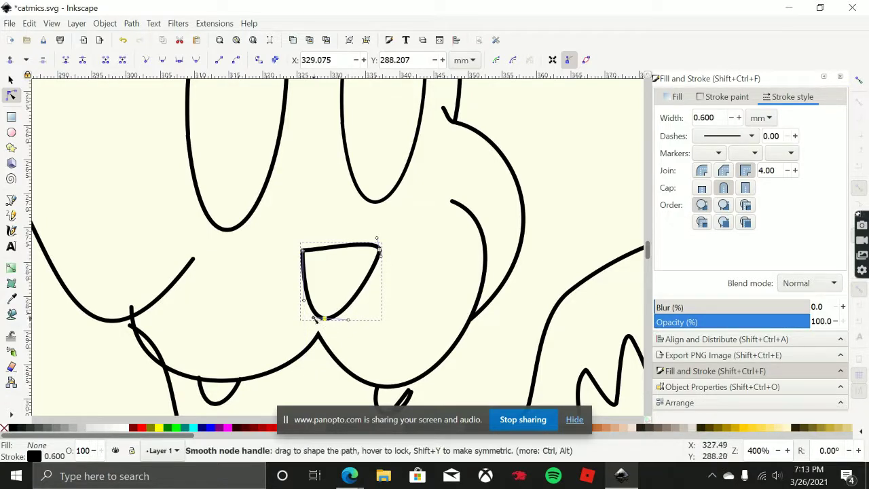
left_click_drag(315, 316, 318, 292)
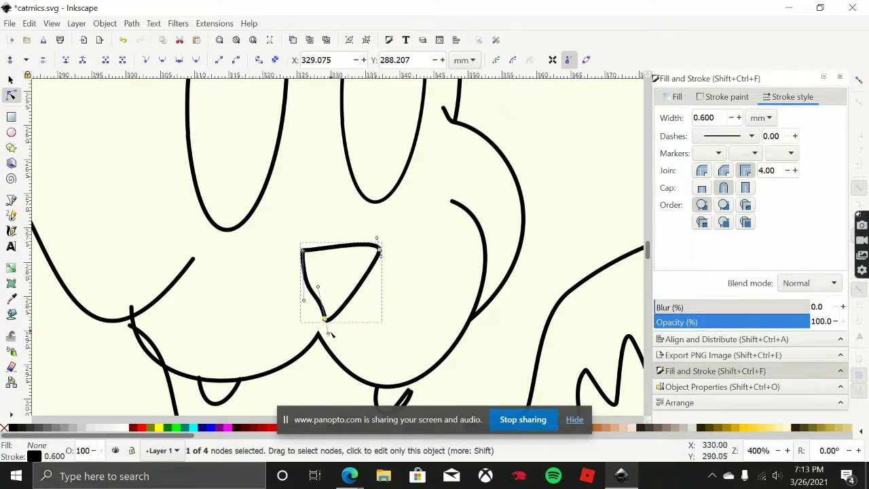
mouse_move(332, 332)
left_mouse_down()
mouse_move(335, 316)
mouse_move(327, 319)
left_mouse_up()
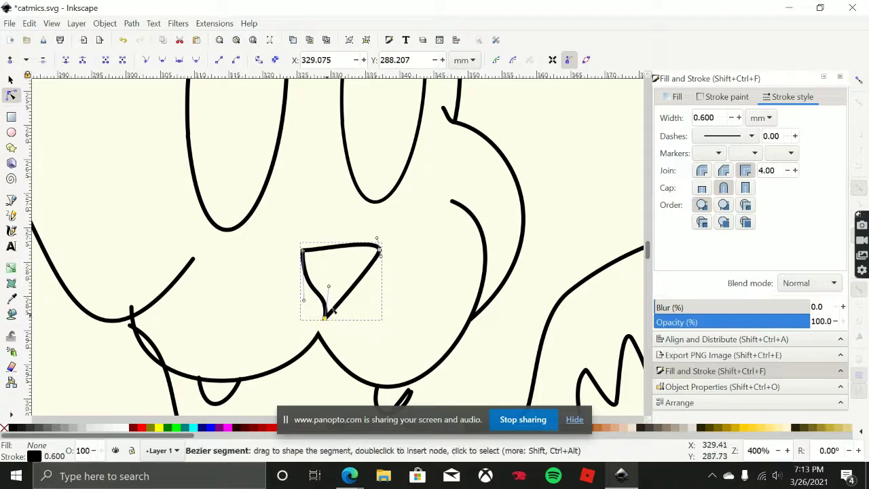
Move the whole nose about 2 mm up, closer to the eyes.
left_click(11, 82)
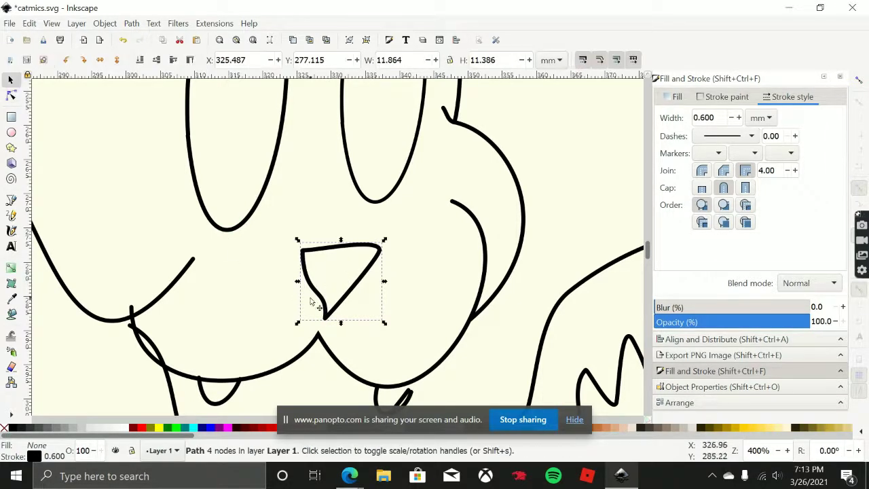
left_click_drag(332, 251, 330, 233)
left_click_drag(329, 232, 326, 236)
scroll(322, 196, "up", 2)
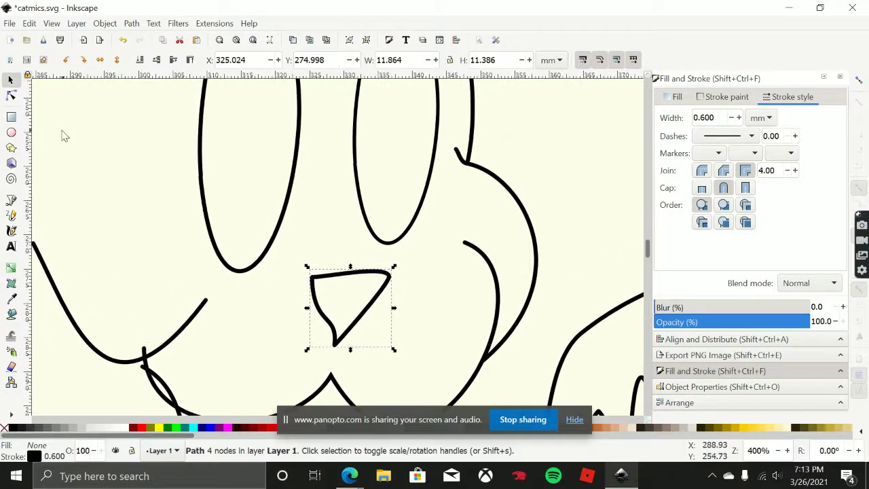
Try to draw a freehand Pencil bridge line from the nose's upper-right corner up between the eyes.
left_click(11, 216)
scroll(392, 272, "up", 1)
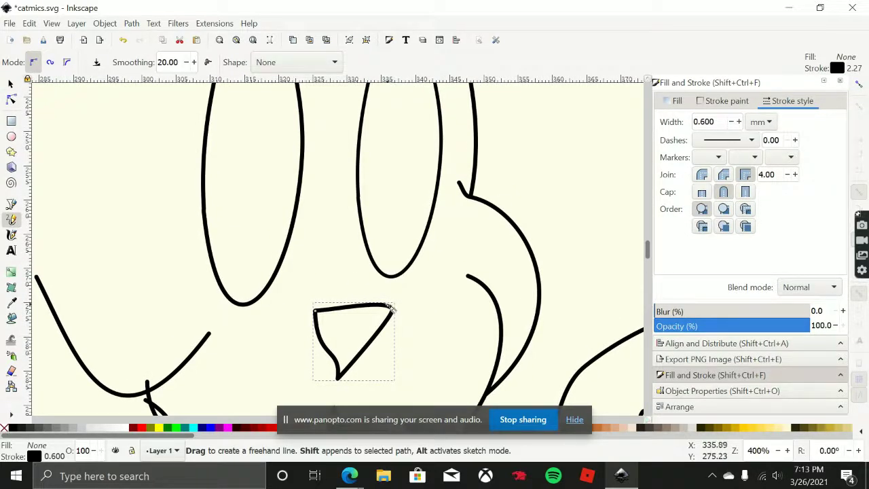
left_click_drag(390, 309, 378, 303)
left_click_drag(345, 254, 333, 188)
scroll(431, 237, "down", 4)
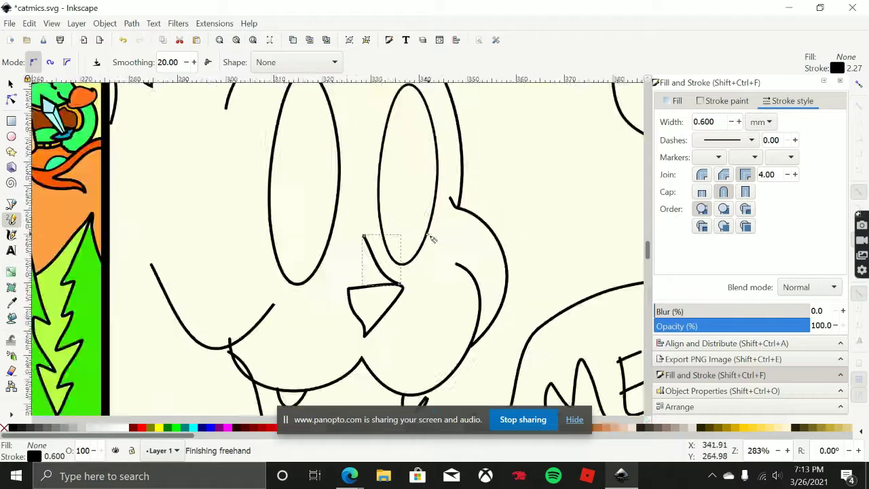
scroll(382, 209, "up", 4)
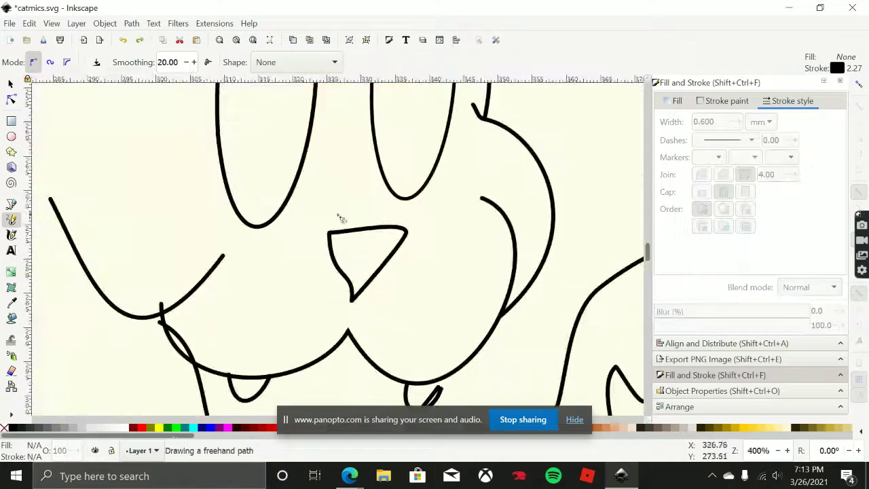
Try a freehand Pencil arc just above the nose, and undo it.
left_click_drag(393, 208, 392, 208)
scroll(459, 235, "down", 3)
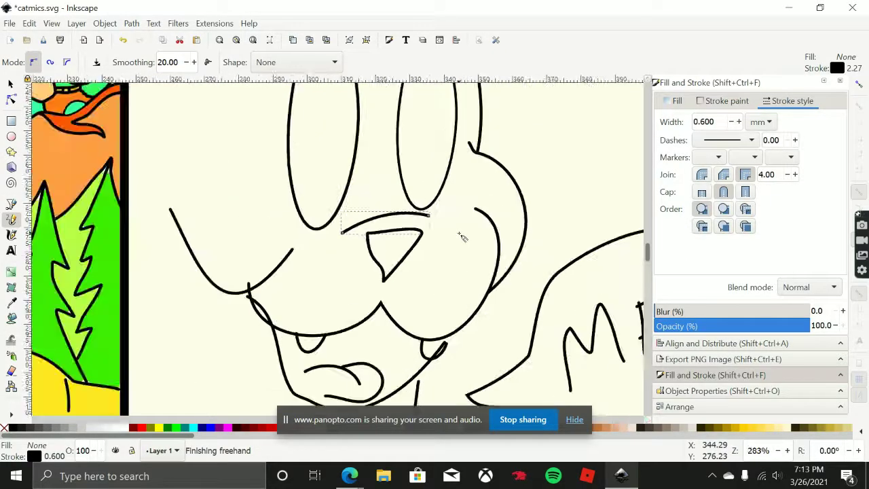
key("ctrl+z")
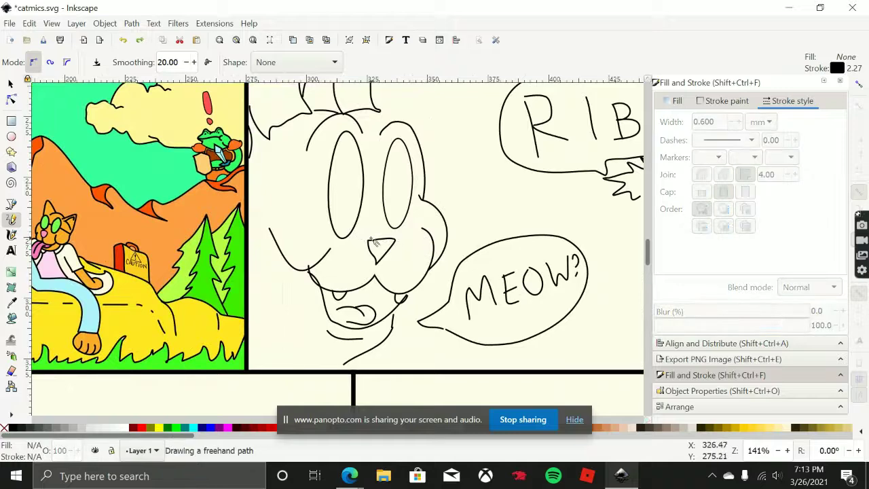
scroll(397, 240, "up", 2)
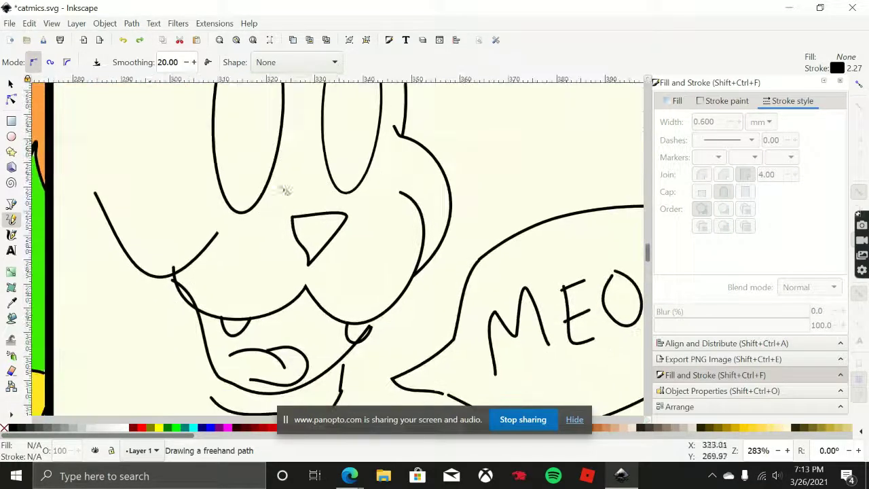
Raise the mouth line's centre peak to meet the nose tip, and reshape the curve of its right half.
left_click(11, 84)
scroll(312, 301, "up", 1)
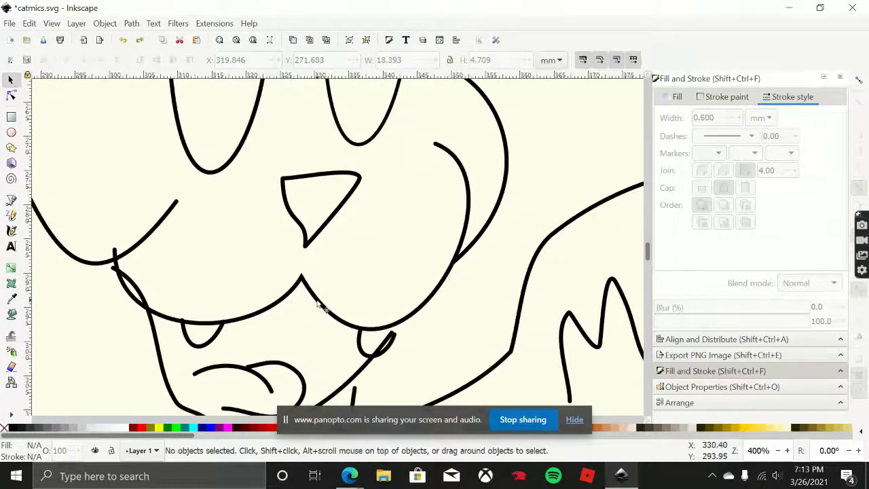
double_click(319, 301)
left_click_drag(302, 278, 305, 250)
left_click_drag(421, 301, 431, 291)
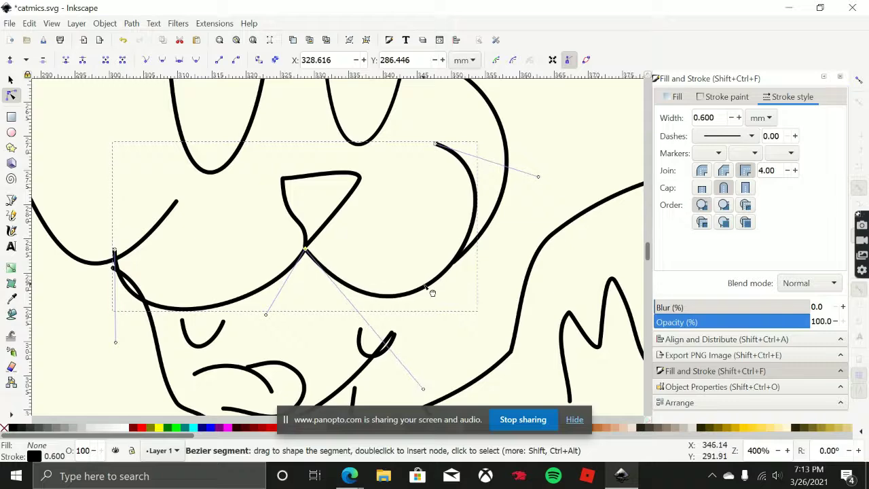
Adjust the curve handle at the mouth line's left end so it slopes directly toward the mouth.
scroll(332, 287, "left", 4)
scroll(277, 279, "left", 3)
scroll(277, 279, "down", 1)
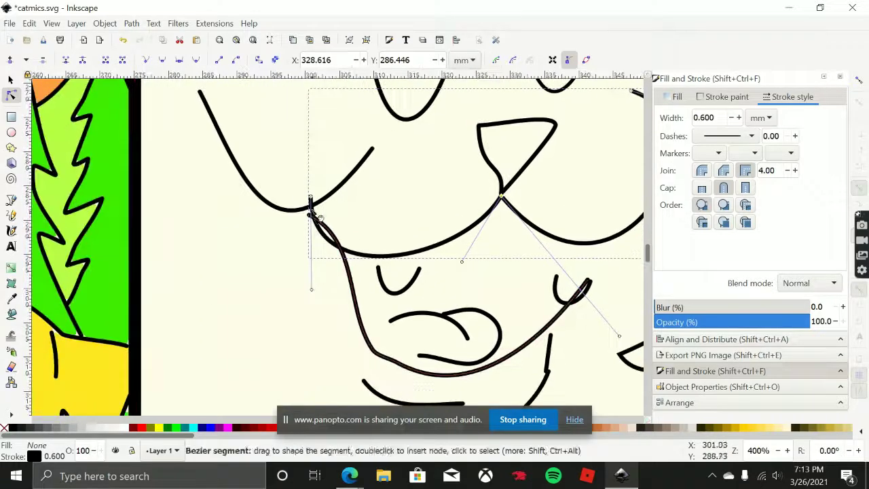
left_click_drag(313, 292, 351, 276)
scroll(272, 197, "left", 2)
scroll(271, 196, "up", 2)
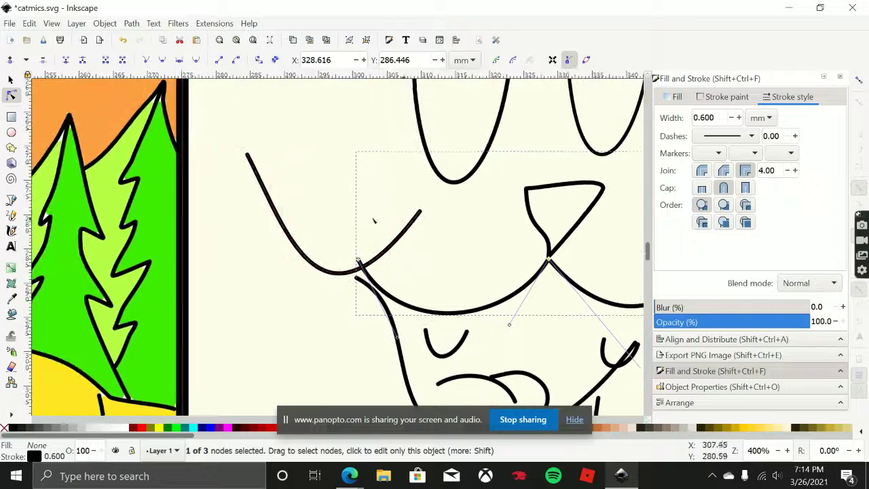
Reshape the left cheek line into a shallow arc about 21 mm wide and 9 mm high by moving its ends and handles.
left_click(271, 199)
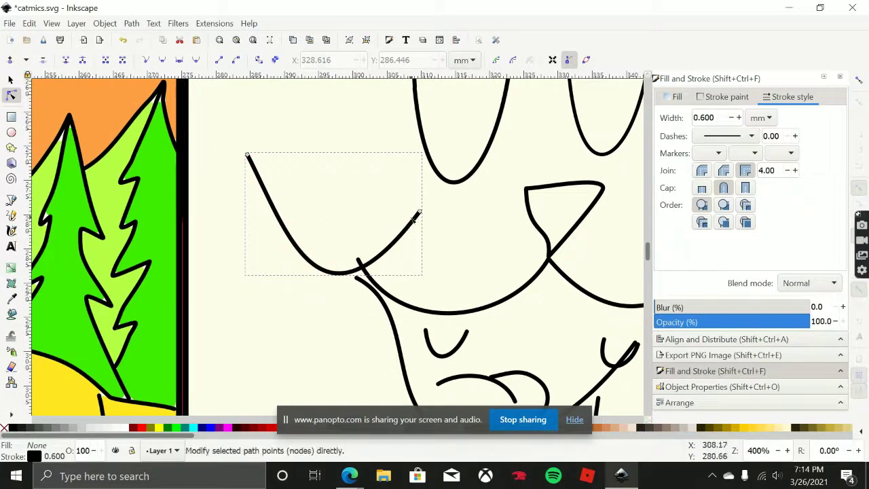
left_click_drag(420, 212, 417, 199)
scroll(353, 192, "left", 2)
left_click(303, 157)
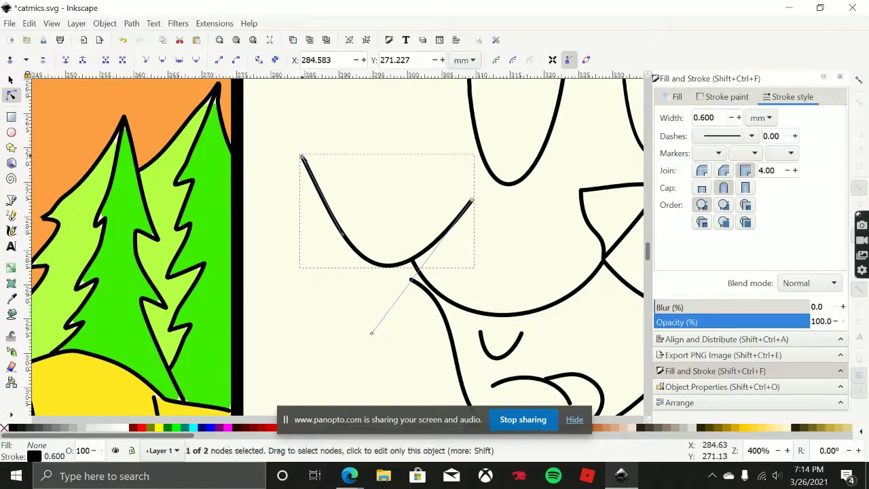
left_click_drag(302, 157, 330, 199)
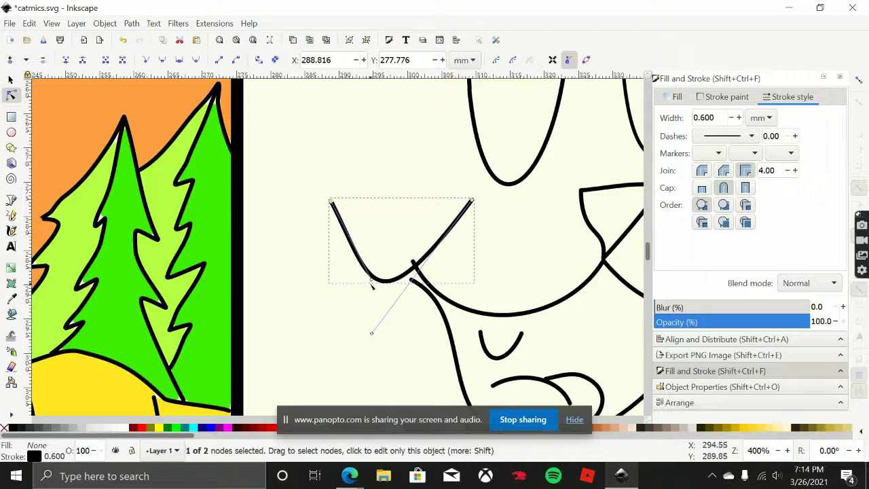
left_click_drag(372, 286, 320, 237)
left_click_drag(372, 332, 414, 312)
scroll(414, 312, "down", 3, "ctrl")
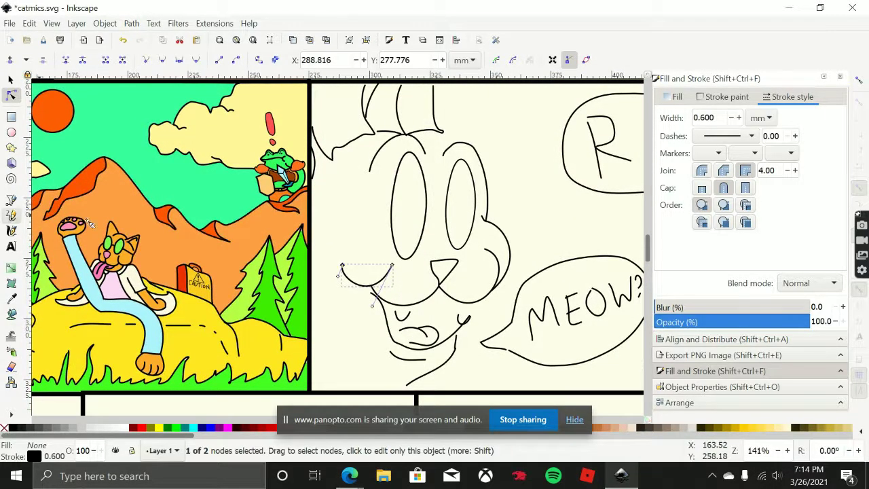
Delete the five rough ear and hair strokes above and to the left of the cat's eyes.
left_click(11, 215)
scroll(384, 172, "up", 2, "ctrl")
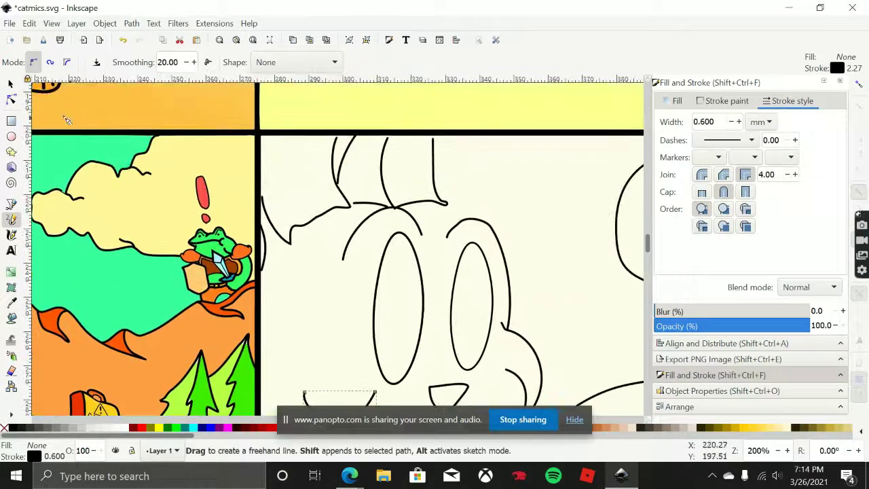
left_click(10, 83)
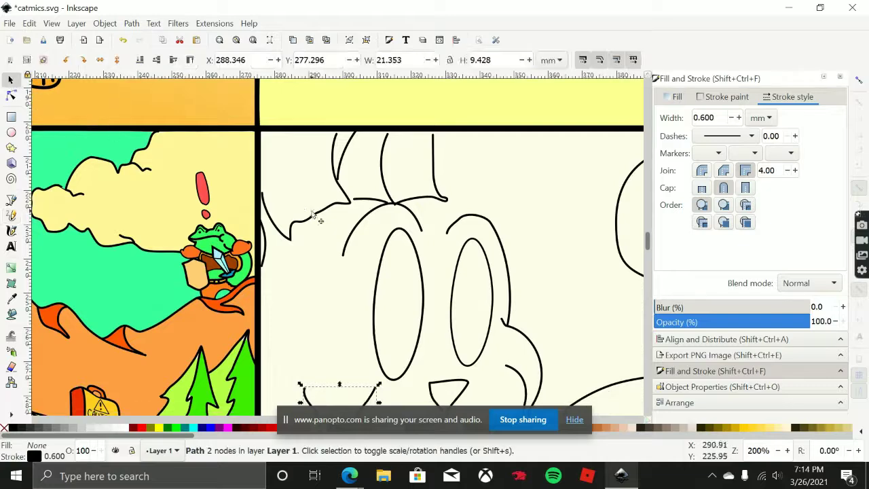
scroll(395, 203, "up", 2, "ctrl")
left_click(377, 207)
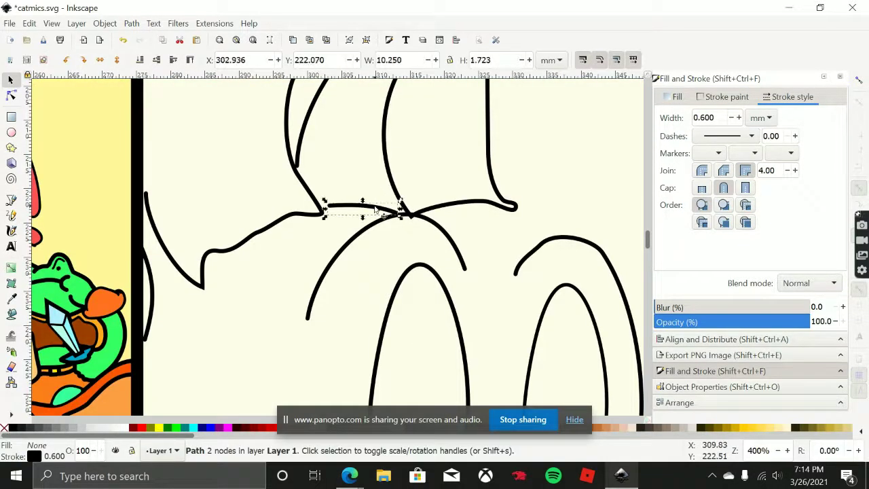
key("Delete")
left_click(411, 199)
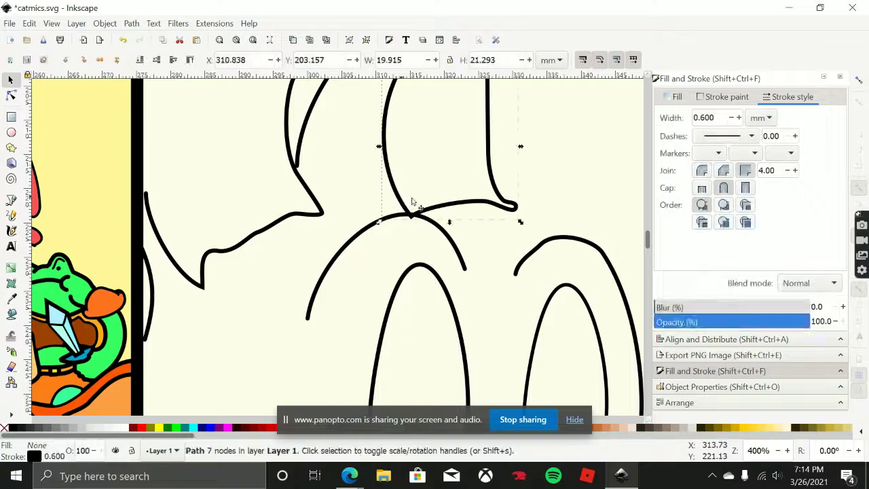
key("Delete")
left_click(299, 153)
key("Delete")
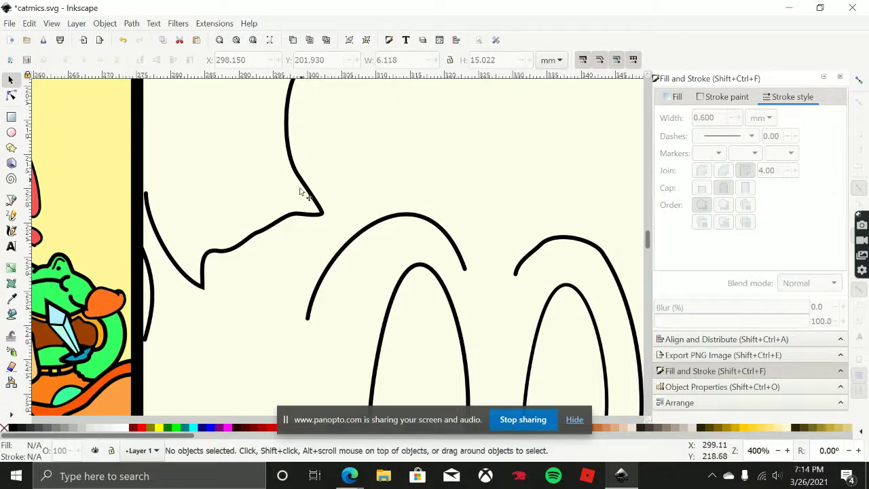
left_click(303, 187)
key("Delete")
left_click(152, 299)
key("Delete")
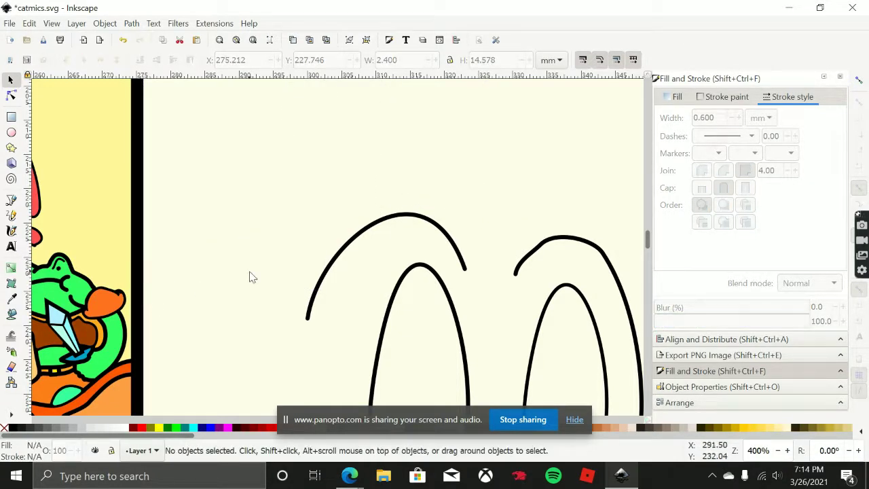
Draw a freehand Pencil forehead curve about 25 mm wide from the right eye's outer arc to above the left eye.
scroll(249, 272, "down", 3)
left_click_drag(301, 244, 355, 169)
scroll(379, 149, "up", 1)
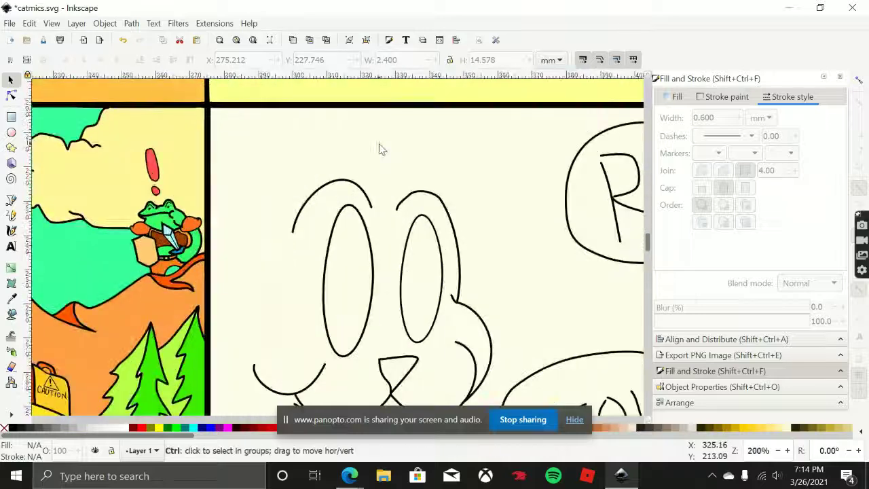
scroll(380, 149, "up", 1)
left_click(11, 214)
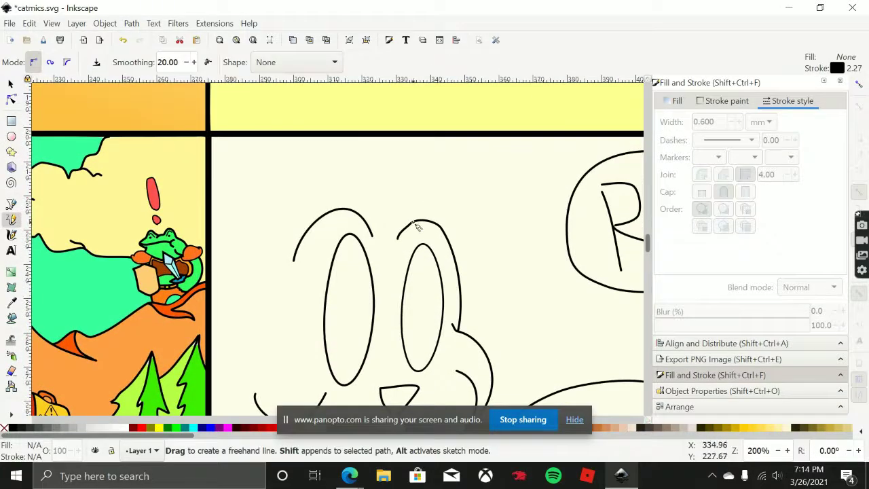
mouse_move(412, 221)
left_mouse_down()
mouse_move(366, 196)
mouse_move(328, 190)
left_mouse_up()
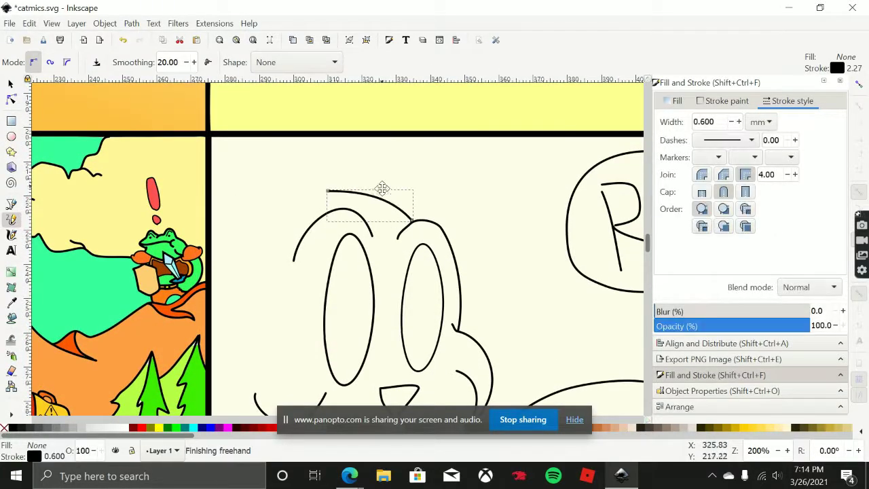
Draw the left ear freehand with a jagged fur base and two curved sides rising to the panel's upper border.
scroll(382, 188, "up", 2)
scroll(367, 231, "left", 3)
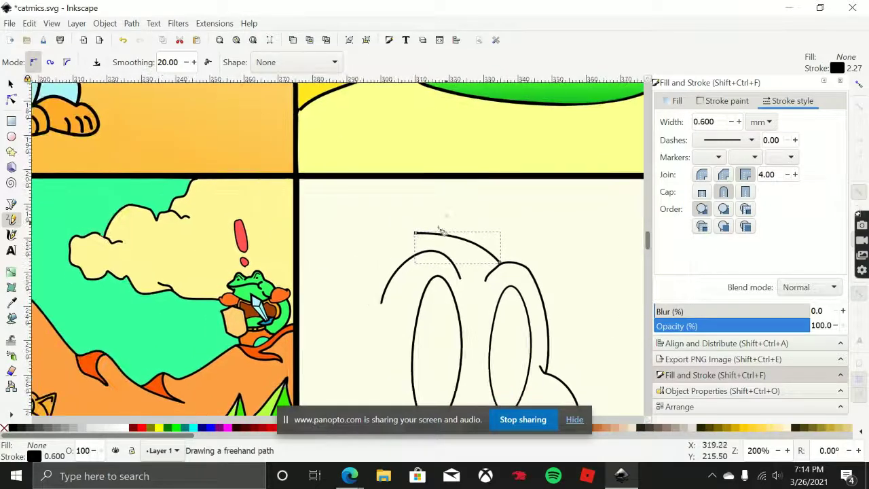
scroll(375, 245, "down", 1)
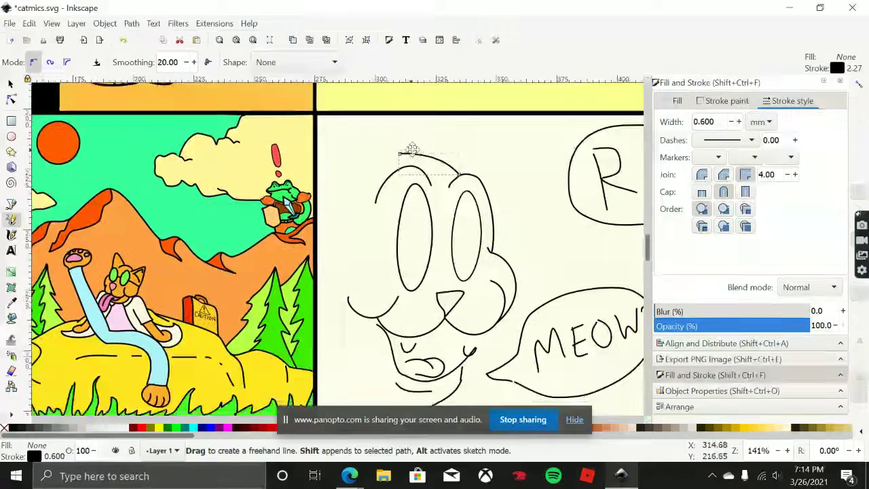
scroll(416, 205, "up", 2)
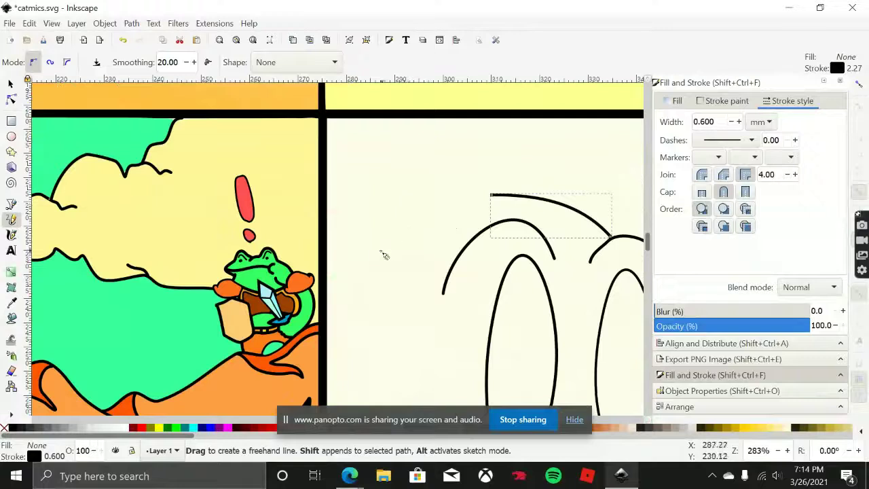
left_click_drag(360, 254, 364, 238)
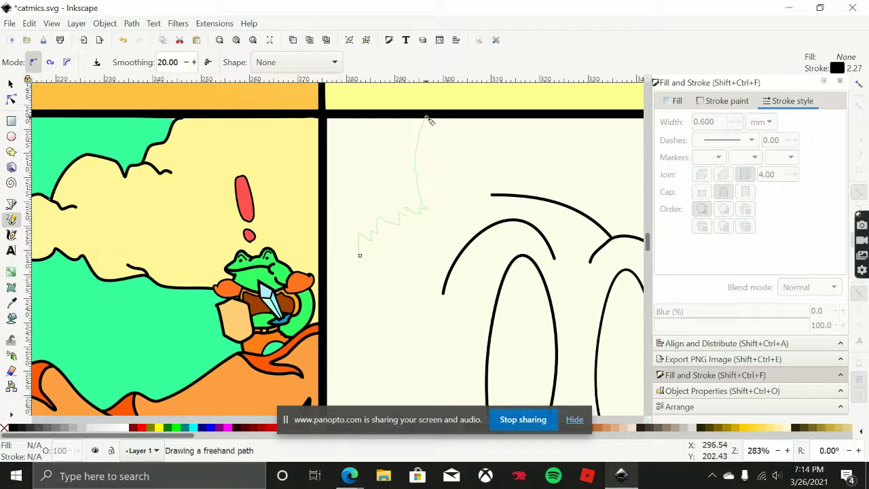
left_click_drag(426, 118, 426, 117)
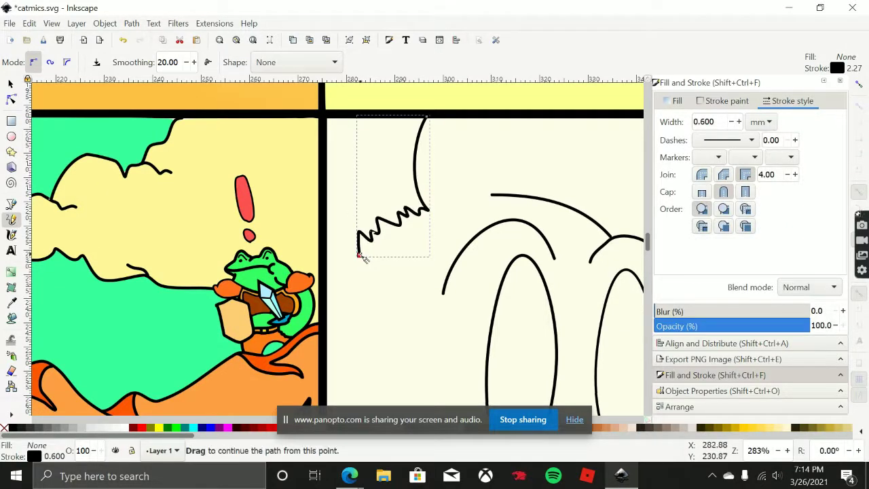
left_click_drag(358, 251, 341, 222)
left_click_drag(359, 124, 361, 118)
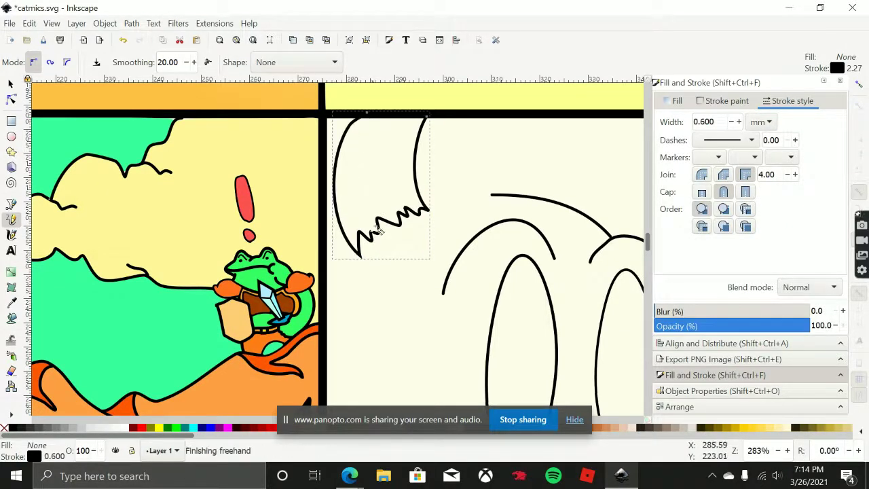
Draw two freehand curves right of the jagged ear, meeting near its base and spreading up to the panel's upper border.
scroll(491, 226, "down", 3)
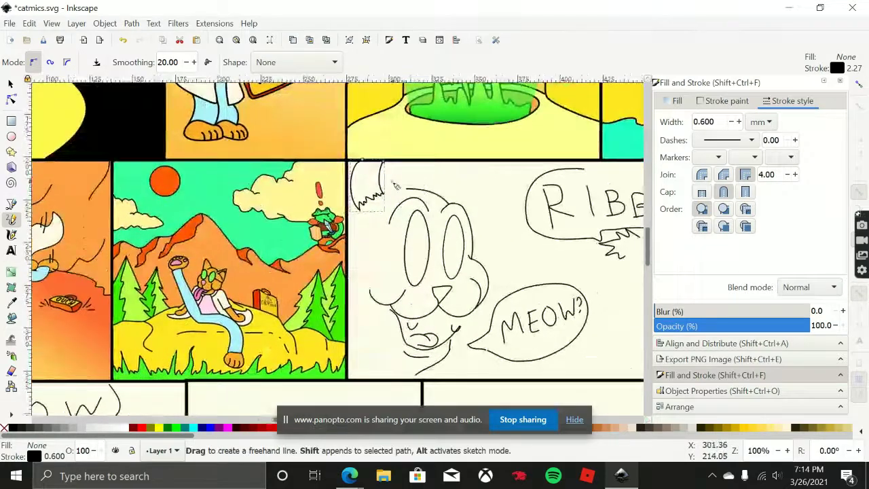
scroll(394, 186, "up", 3)
scroll(393, 188, "up", 1)
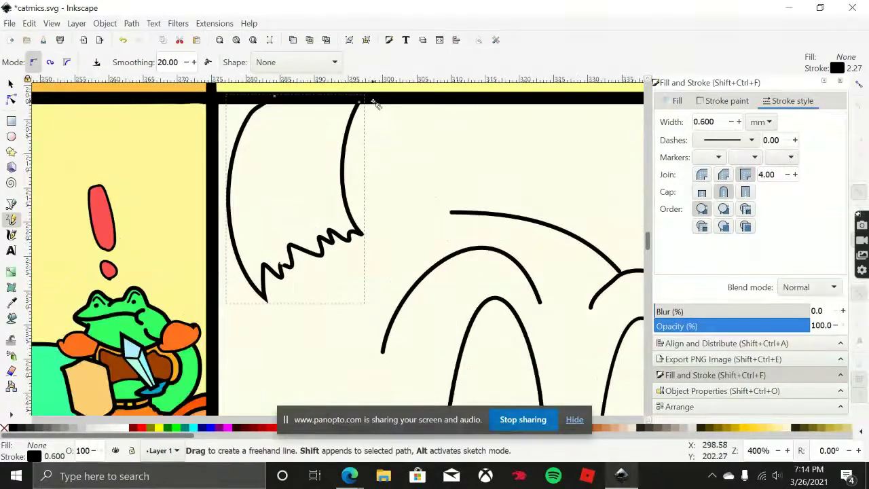
left_click_drag(372, 100, 370, 109)
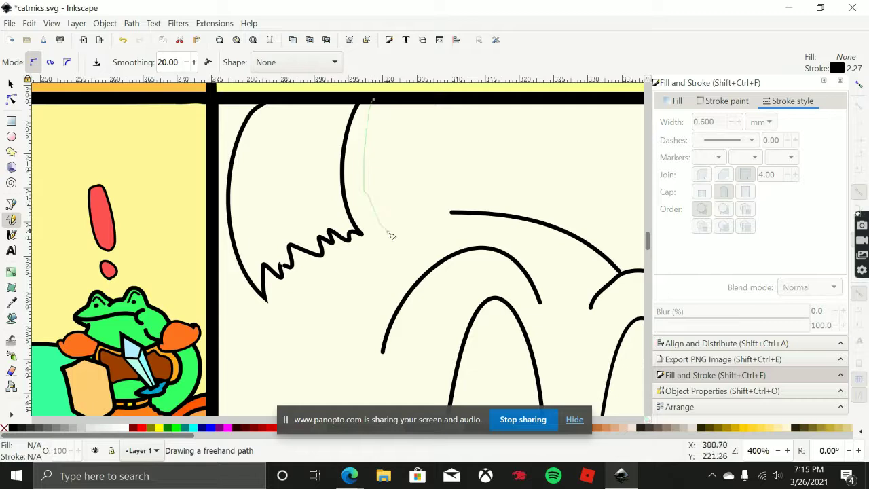
mouse_move(391, 236)
left_mouse_down()
mouse_move(385, 224)
mouse_move(403, 215)
left_mouse_up()
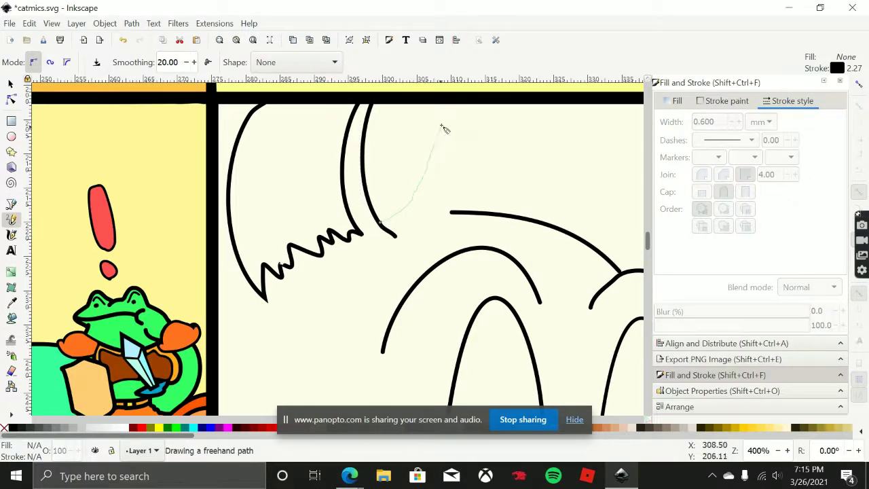
left_click_drag(455, 102, 454, 102)
Try two freehand strokes from the forehead curve up toward the panel's upper border, and undo them.
mouse_move(530, 163)
left_mouse_down()
mouse_move(468, 163)
mouse_move(419, 204)
left_mouse_up()
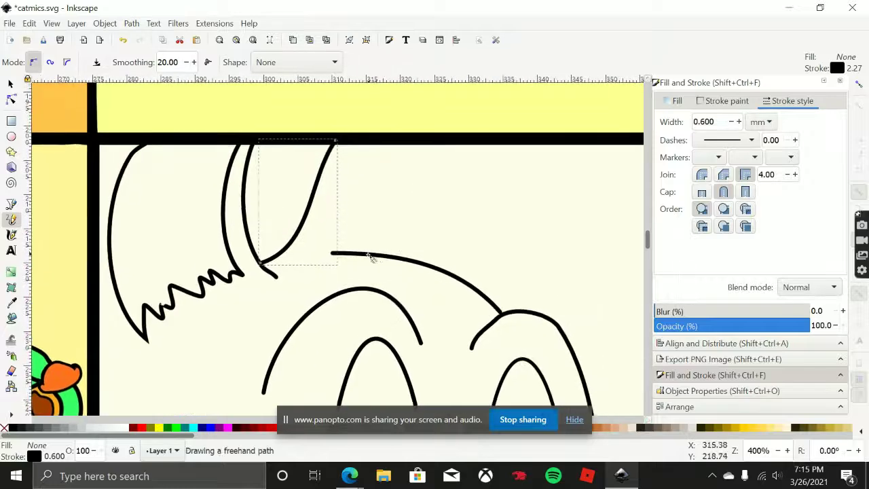
left_click_drag(365, 256, 366, 230)
left_click_drag(381, 167, 394, 140)
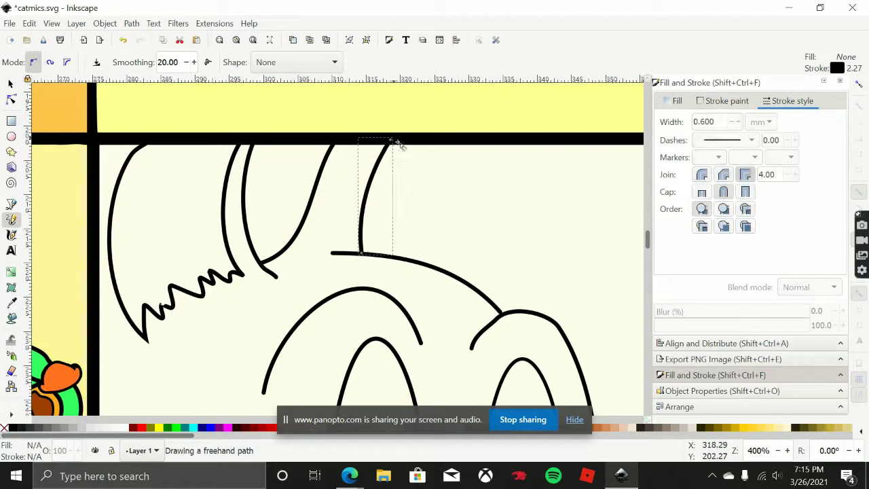
left_click_drag(460, 275, 446, 249)
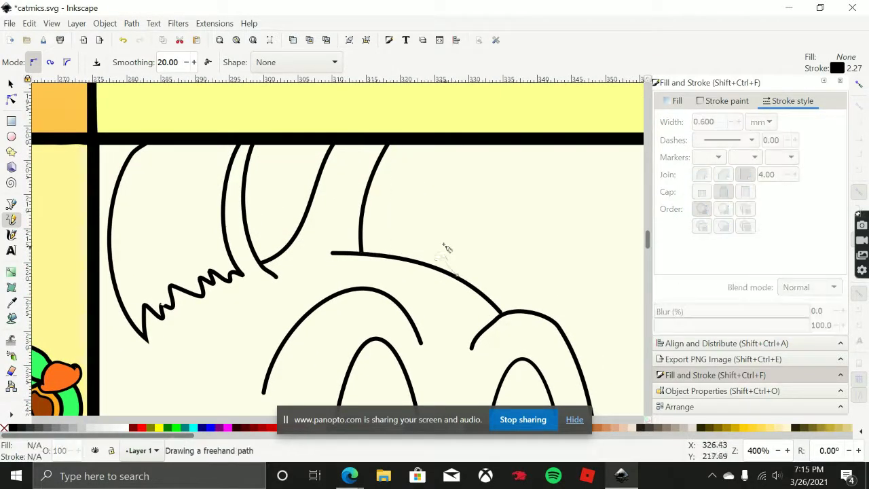
left_click_drag(455, 169, 456, 171)
scroll(466, 213, "down", 5)
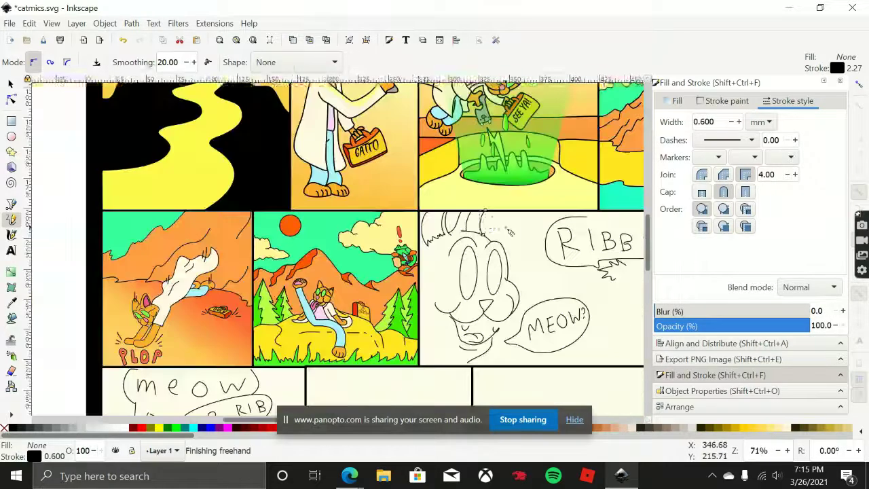
key("ctrl+z")
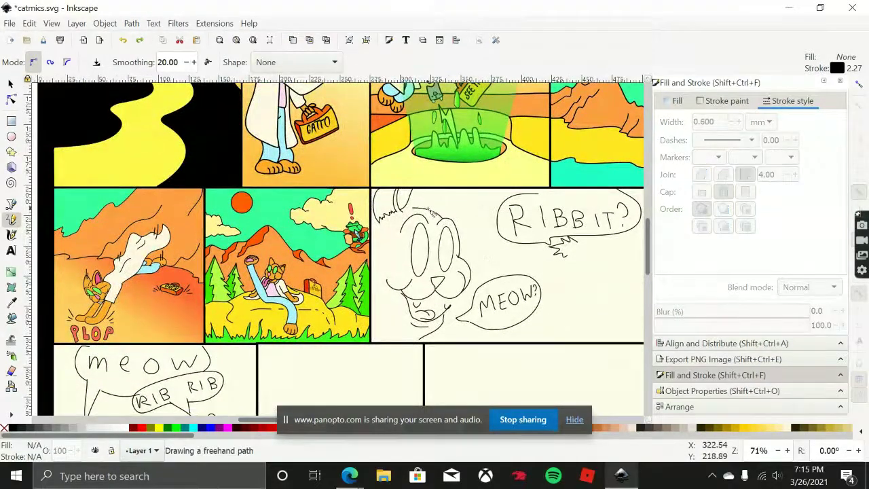
Draw two freehand curves for the right ear, rising from the forehead curve to the panel's upper border.
scroll(429, 213, "up", 3)
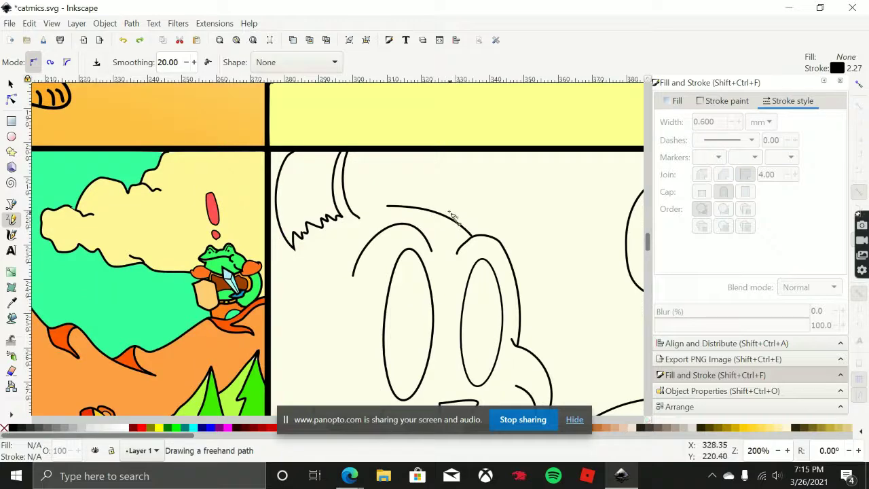
left_click_drag(464, 158, 465, 159)
scroll(398, 194, "up", 2)
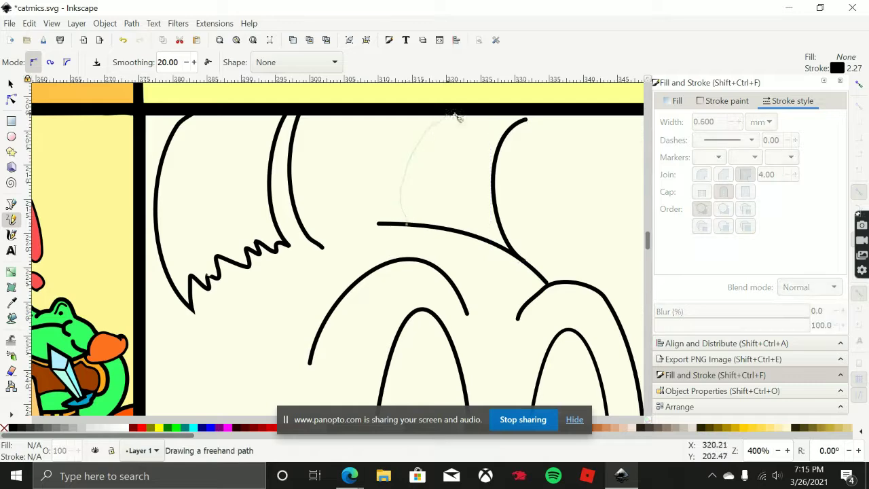
scroll(456, 117, "down", 5)
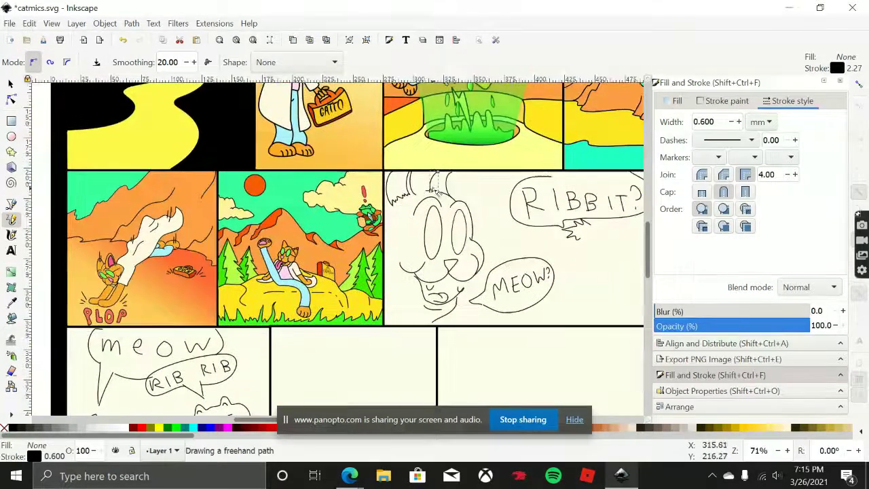
scroll(437, 192, "up", 4)
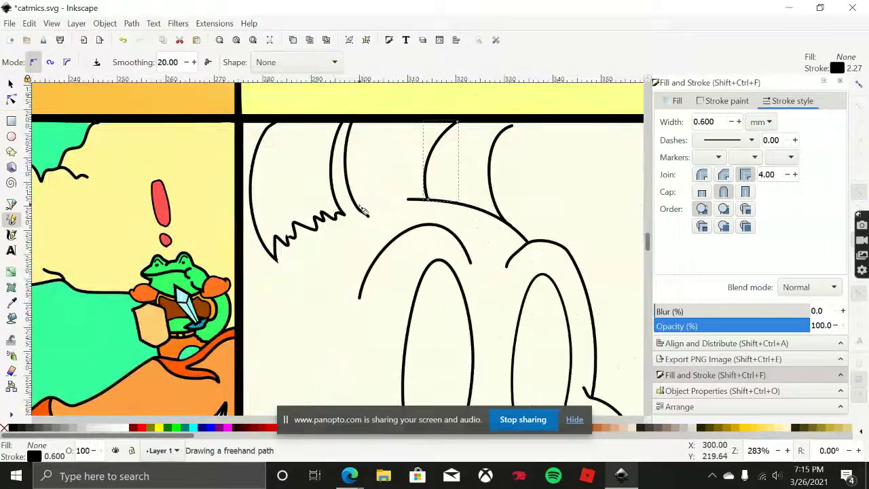
Draw a freehand line from the left ear's inner curve across the head top and up to the panel border, about 16 × 18 mm.
key("Escape")
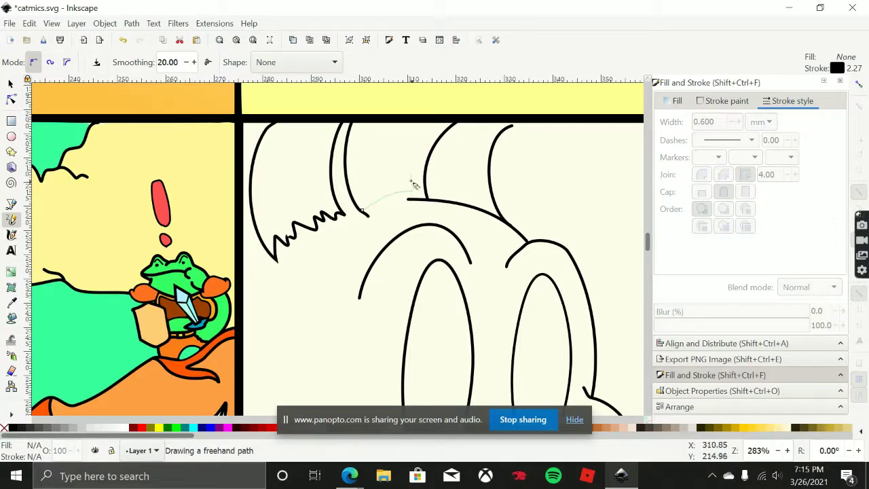
left_click_drag(429, 138, 441, 127)
scroll(461, 152, "down", 5)
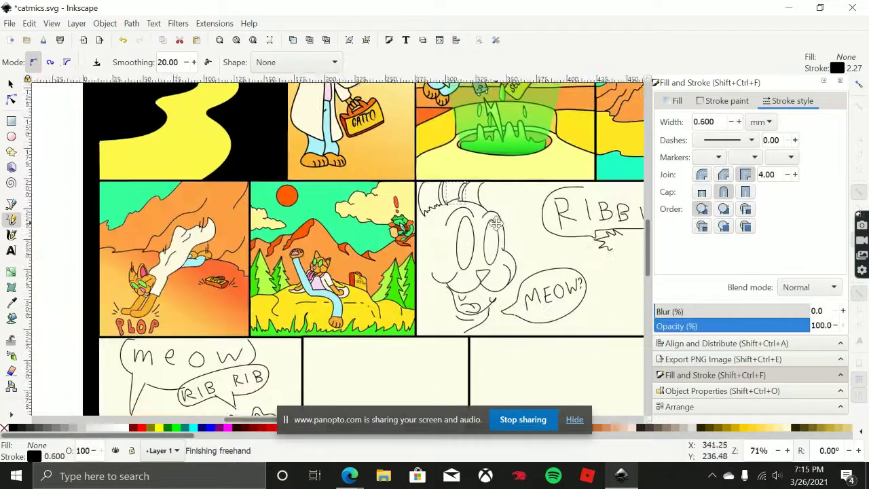
scroll(465, 175, "up", 5)
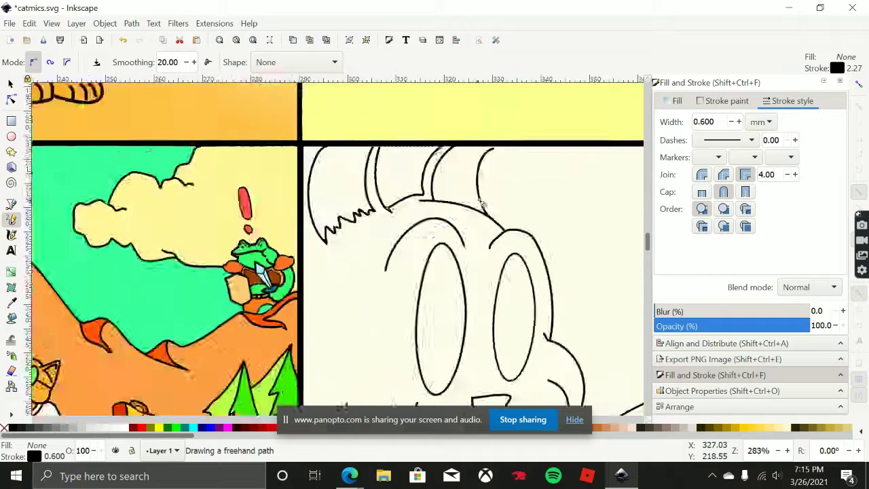
Move the left end node of the head-top line up onto the left ear's curve and delete the node at its corner.
left_click(11, 99)
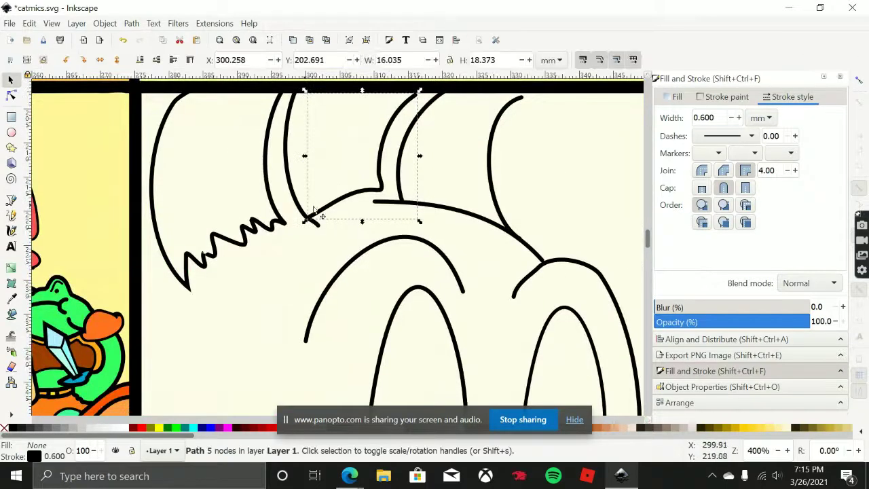
left_click_drag(311, 218, 305, 209)
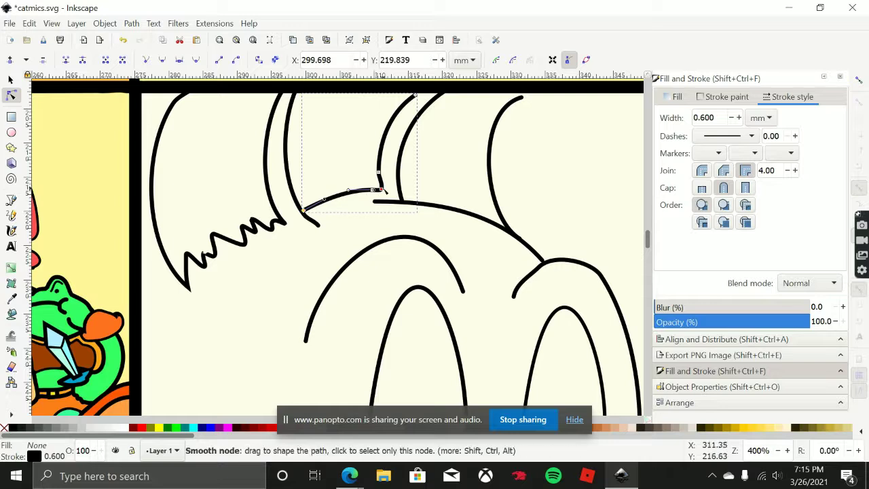
left_click(381, 189)
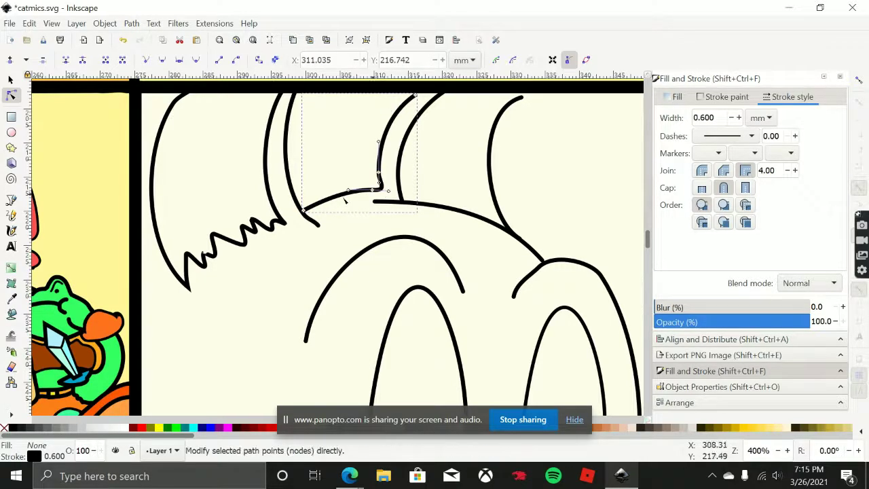
key("Delete")
left_click_drag(388, 193, 383, 196)
scroll(383, 195, "down", 3)
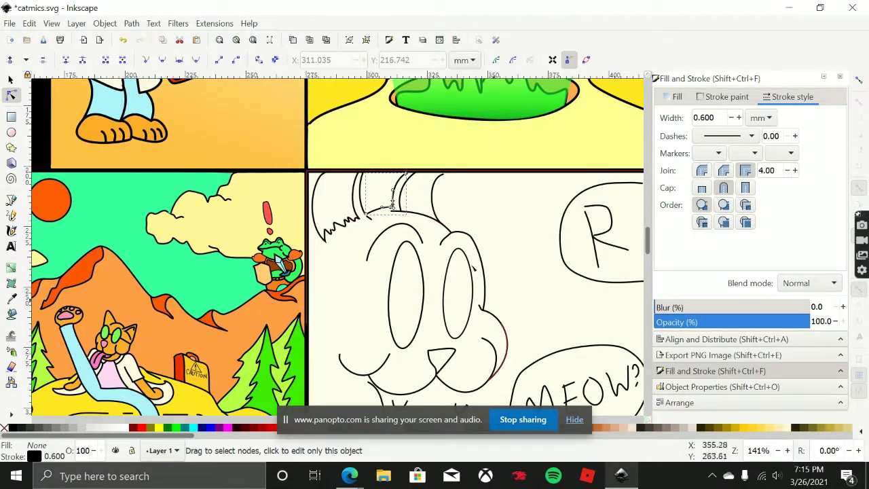
Delete the leftover node near the head-top line's corner, then reshape the bend into a tight corner with a new node and adjusted handle.
scroll(399, 223, "up", 2)
scroll(398, 222, "up", 4)
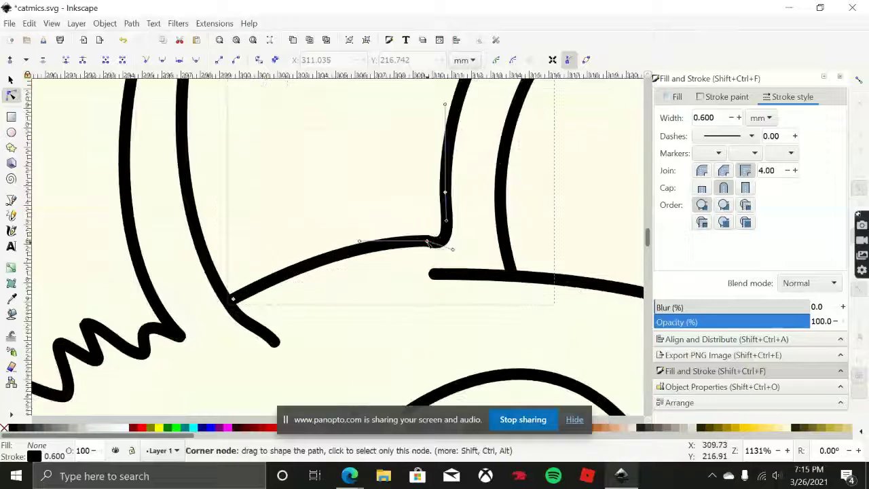
left_click(427, 243)
key("Delete")
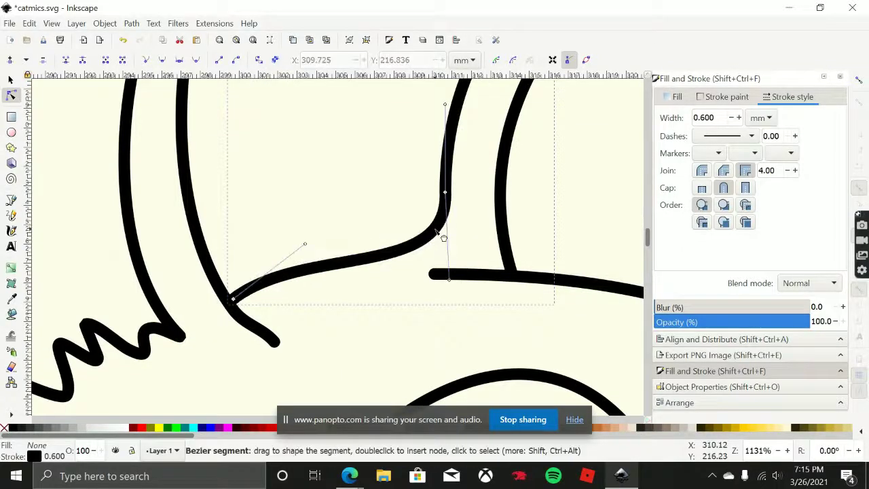
left_click_drag(438, 228, 442, 249)
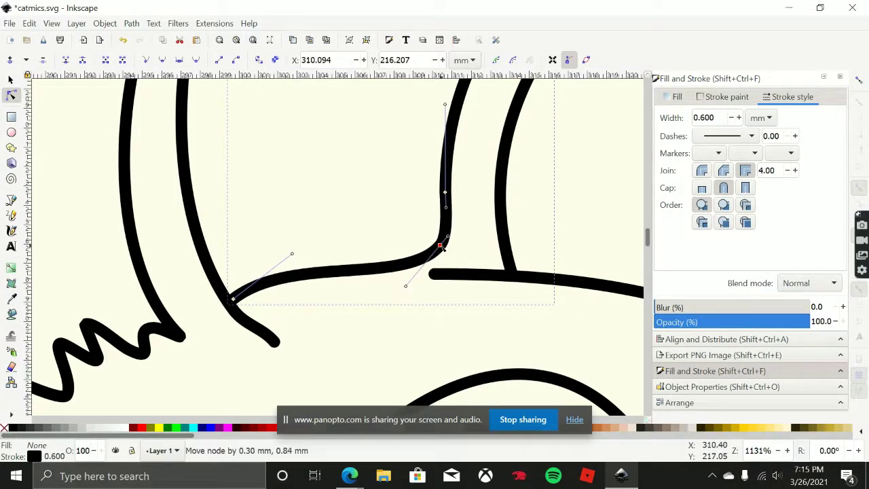
left_click_drag(405, 286, 406, 242)
scroll(407, 265, "down", 4)
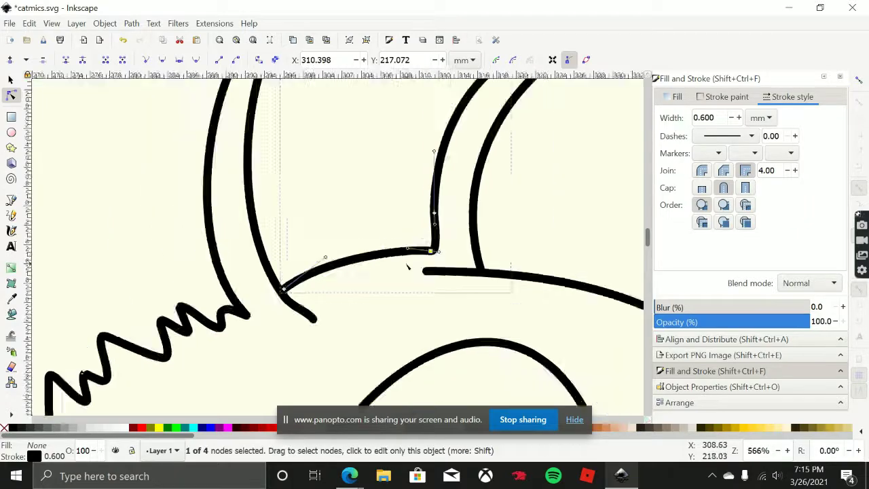
scroll(443, 247, "up", 2)
scroll(438, 275, "up", 3)
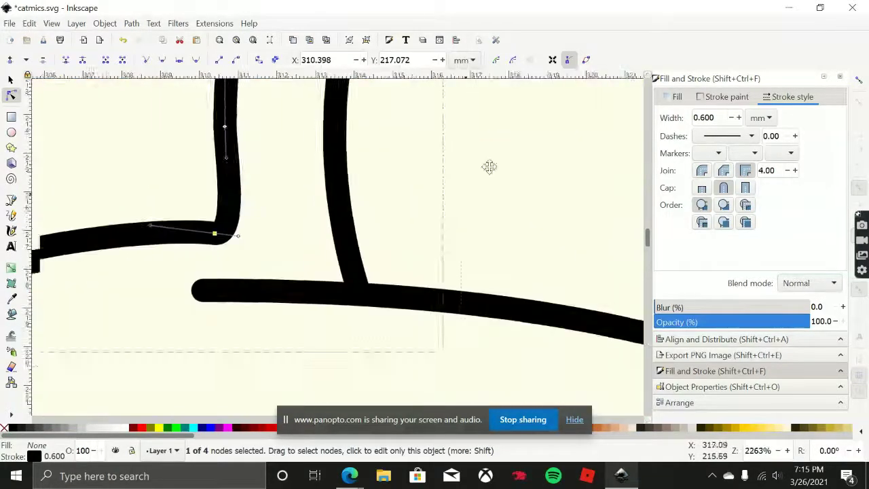
scroll(488, 167, "down", 2)
Try moving the forehead curve's left end node inward toward the right ear's curve, and undo the move.
left_click(435, 230)
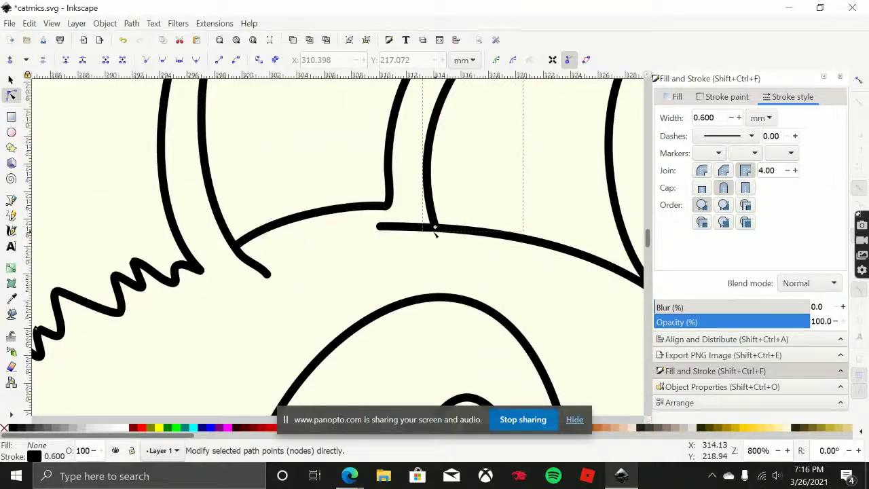
left_click(378, 227)
left_click_drag(378, 227, 401, 228)
key("ctrl+z")
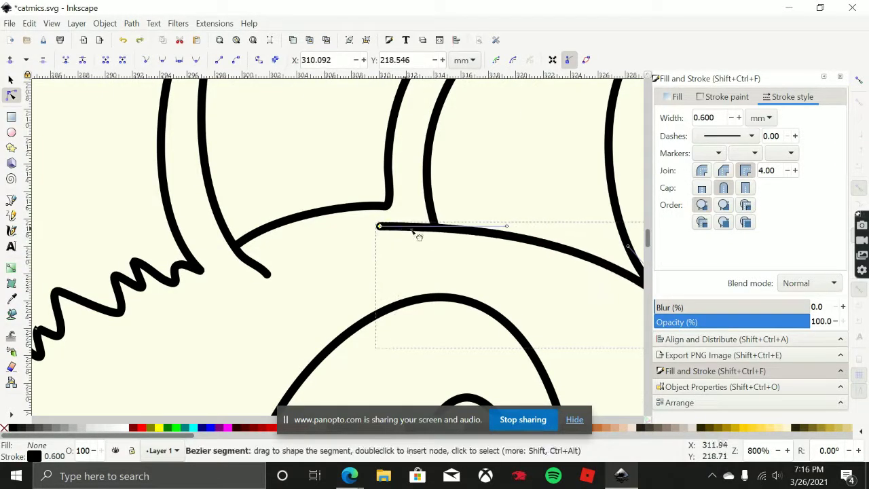
Insert a node in the forehead curve where the ear curve meets it, and shorten the curve by moving its left end node inward.
double_click(435, 229)
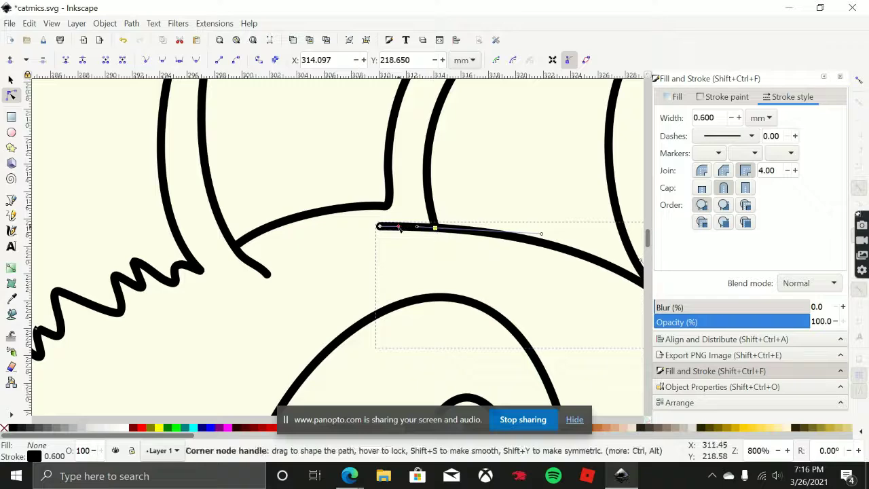
left_click_drag(380, 227, 412, 228)
key("1")
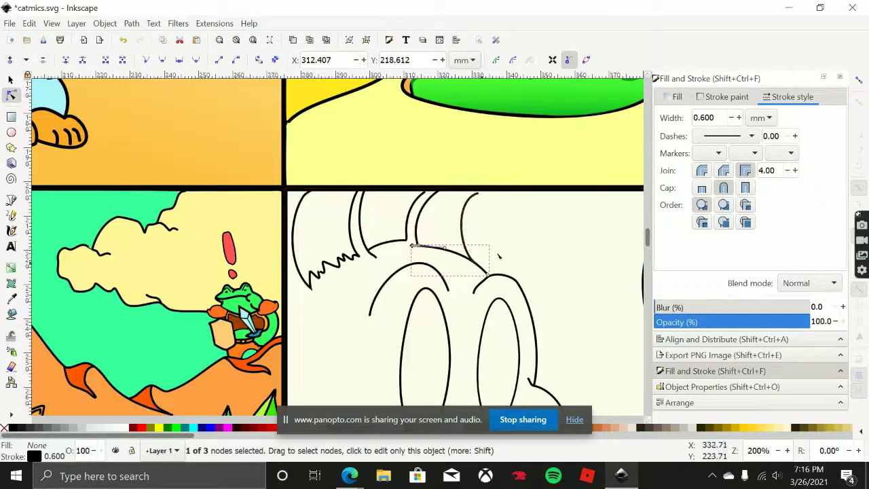
key("Escape")
Delete the rough mouth, tongue, teeth and chin strokes below the cat's muzzle, including the short leftover stroke.
left_click_drag(538, 239, 472, 186)
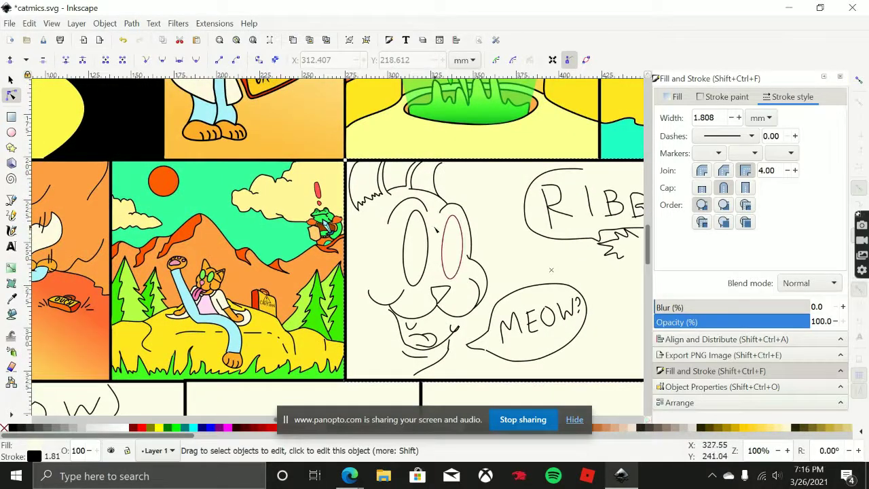
mouse_move(552, 269)
left_mouse_down()
mouse_move(561, 206)
mouse_move(552, 201)
left_mouse_up()
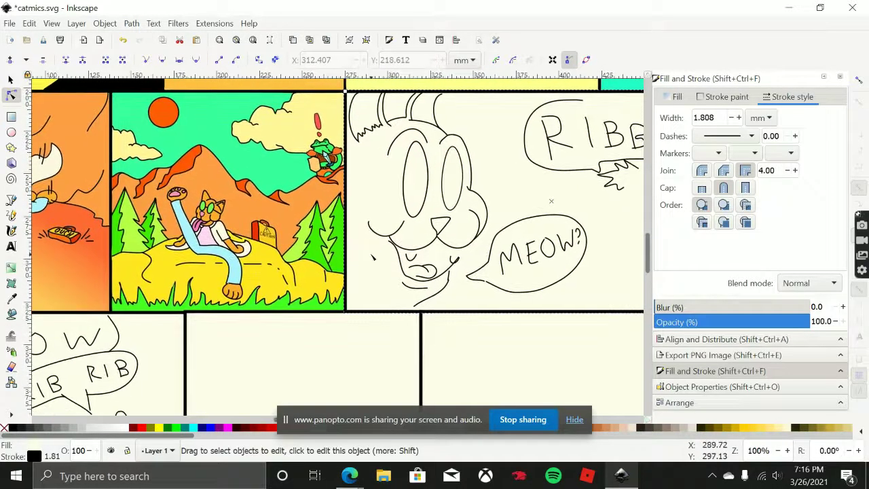
scroll(373, 251, "up", 1)
left_click_drag(448, 253, 402, 252)
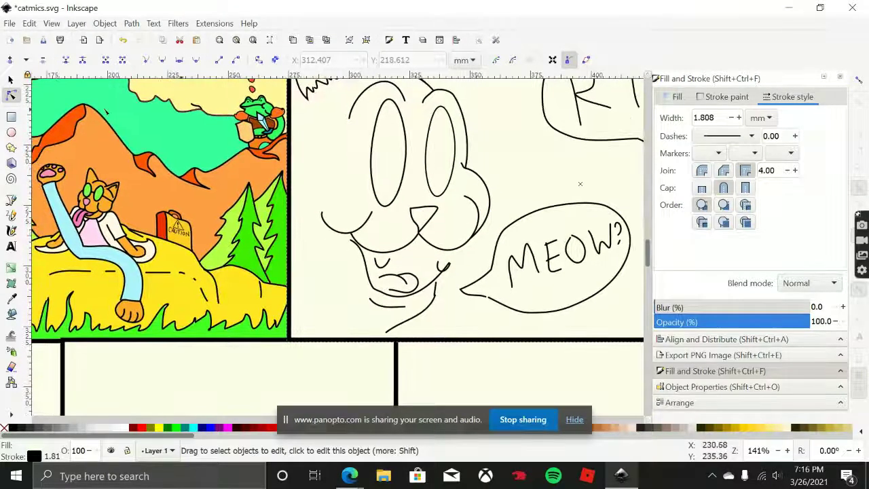
key("s")
left_click(394, 285)
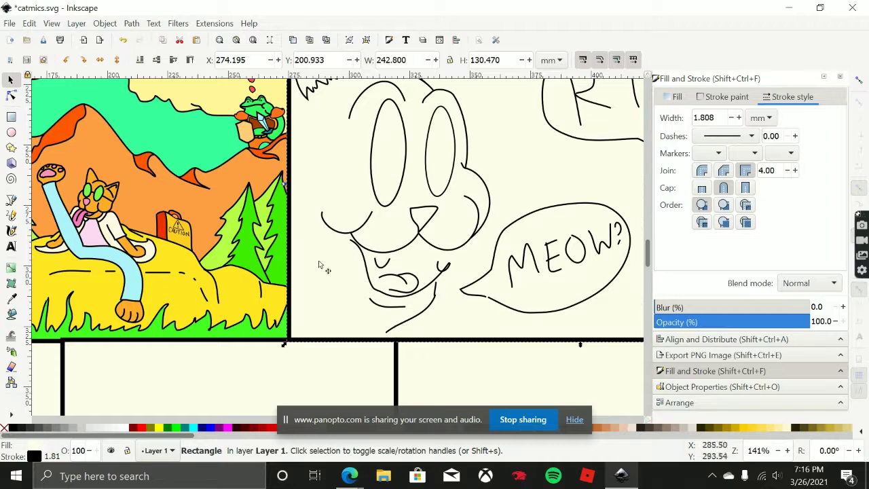
left_click(376, 294)
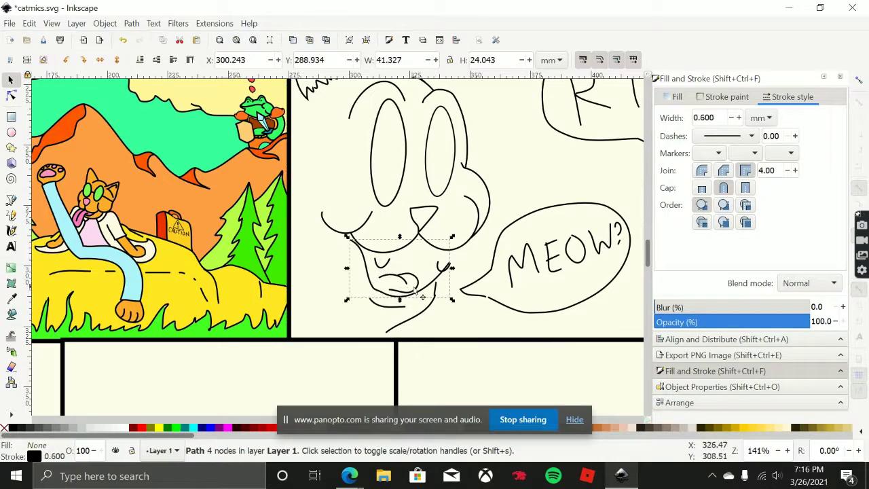
left_click(404, 286, "shift")
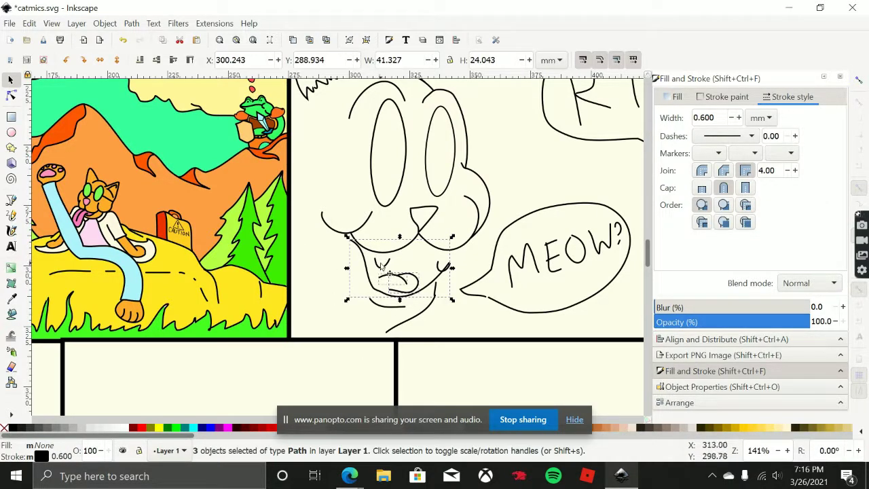
left_click(440, 269, "shift")
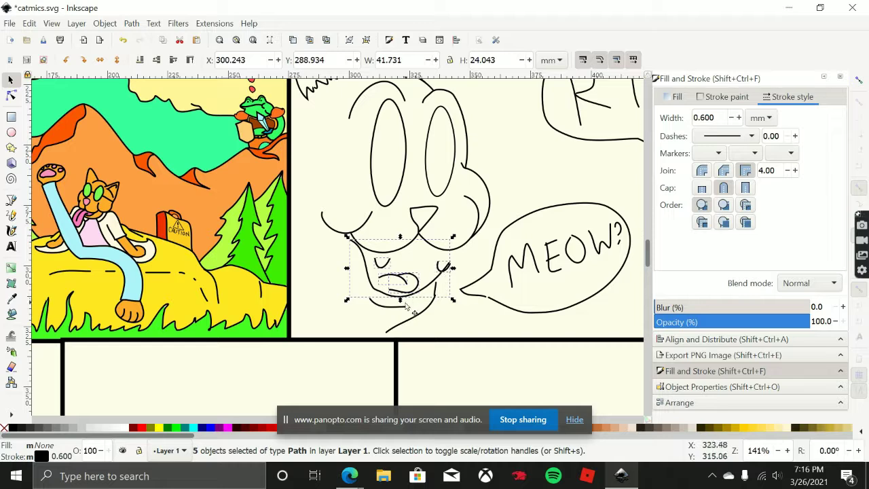
left_click(397, 306, "shift")
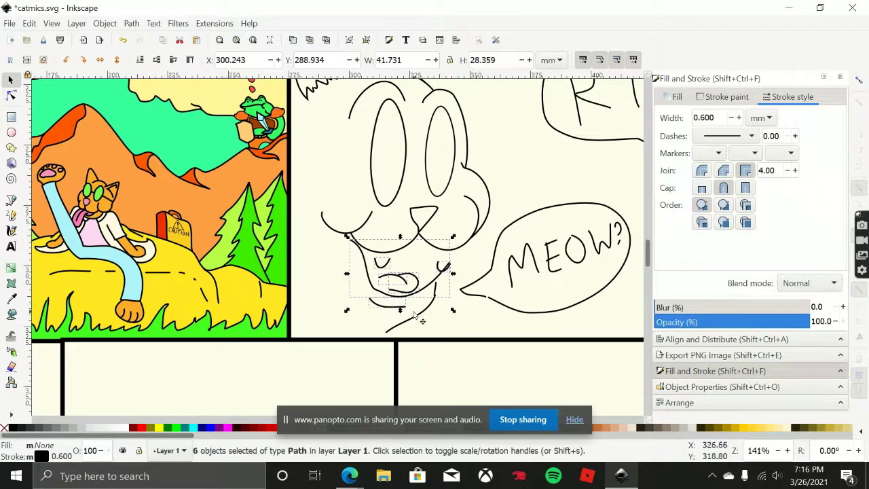
left_click(419, 317, "shift")
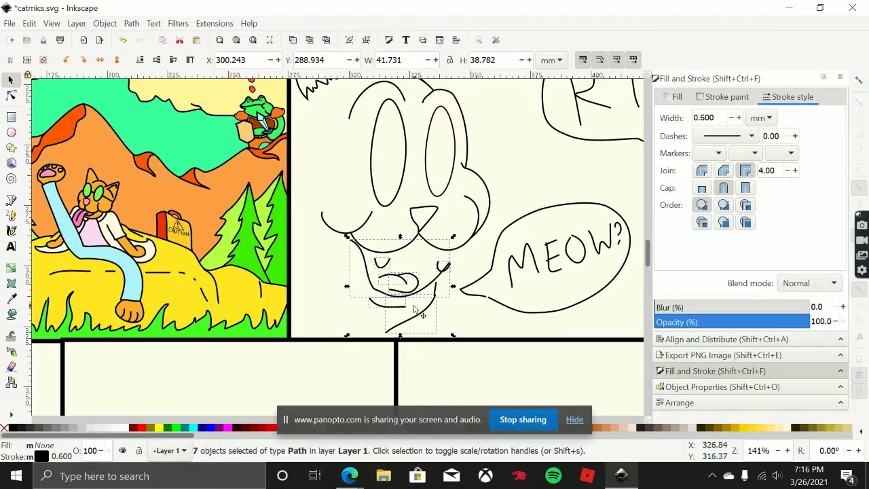
key("Delete")
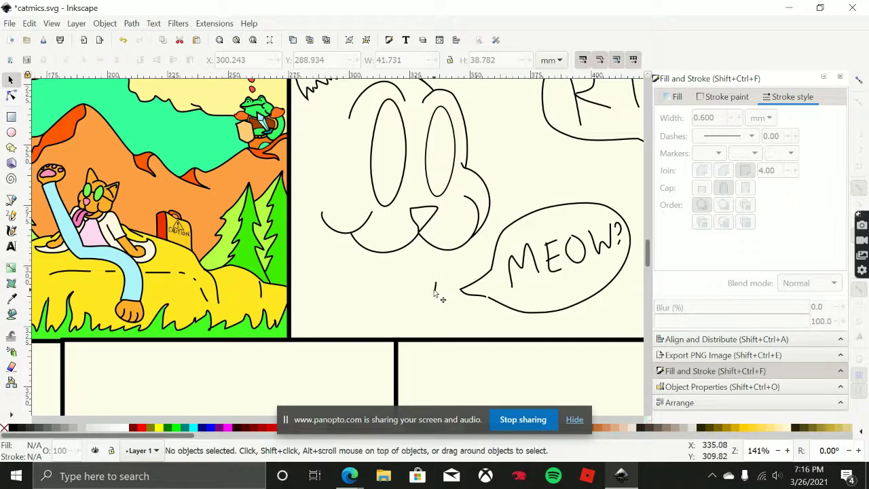
left_click(435, 288)
key("Delete")
Delete the tail and outline of the "MEOW?" speech bubble together with its letter M.
left_click(475, 297)
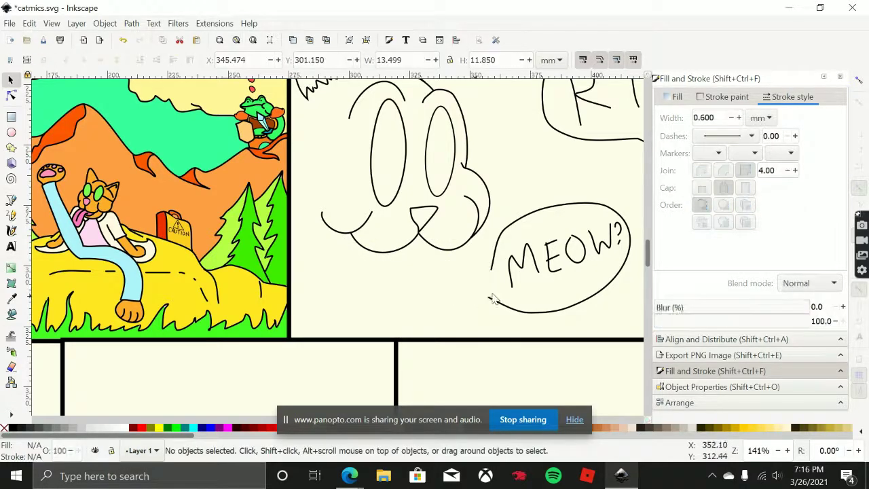
key("Delete")
left_click(513, 288)
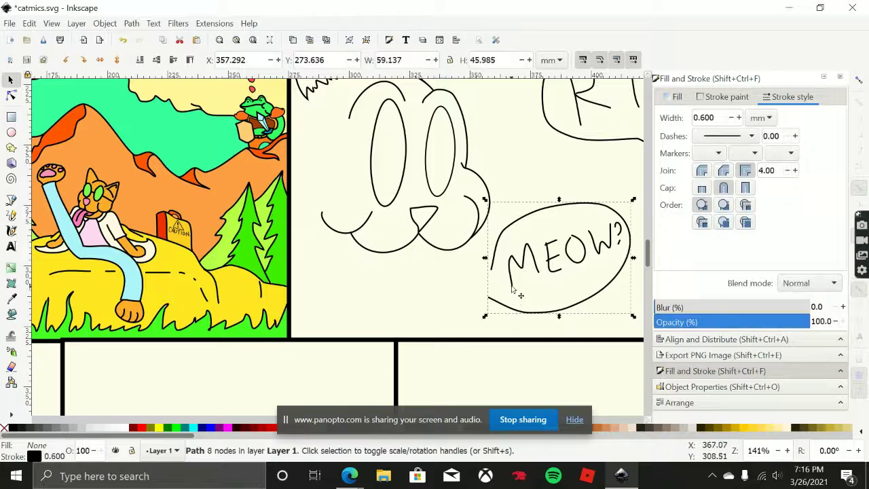
key("Delete")
key("Delete")
left_click(529, 320)
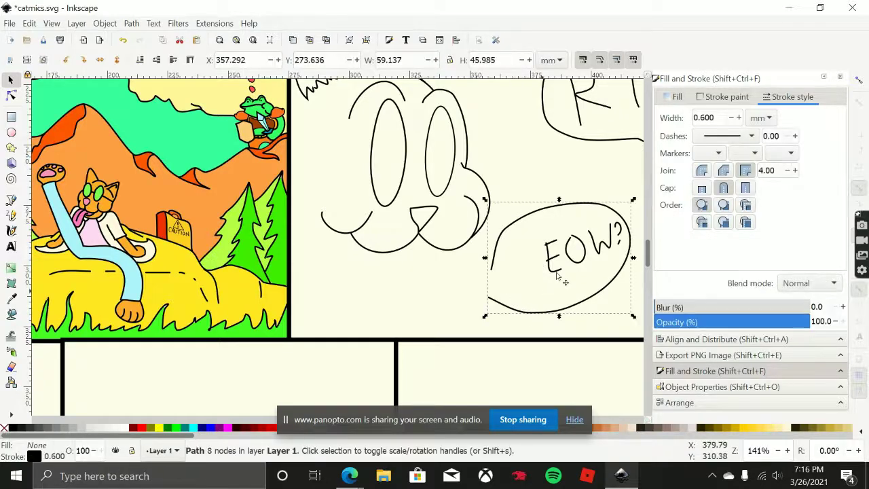
key("Delete")
Delete all strokes of the letters E and O from the "MEOW?" lettering.
left_click(558, 277)
key("Delete")
left_click(549, 258)
key("Delete")
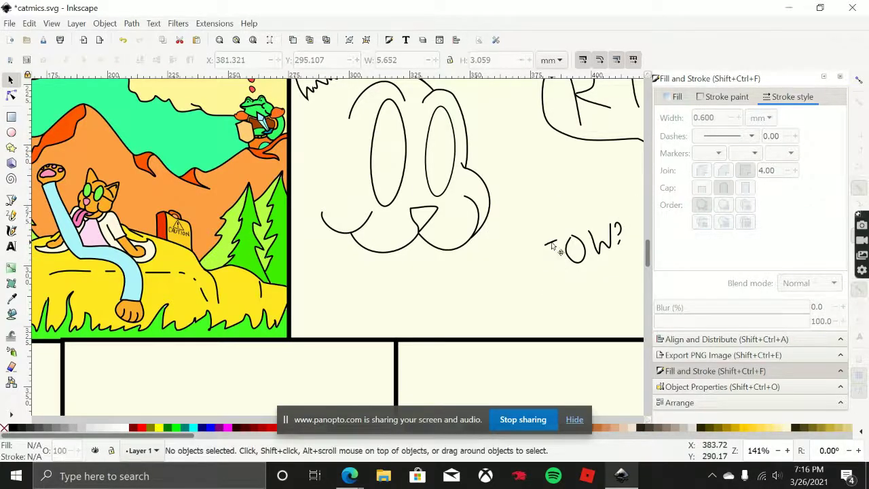
left_click(552, 243)
key("Delete")
left_click(566, 257)
key("Delete")
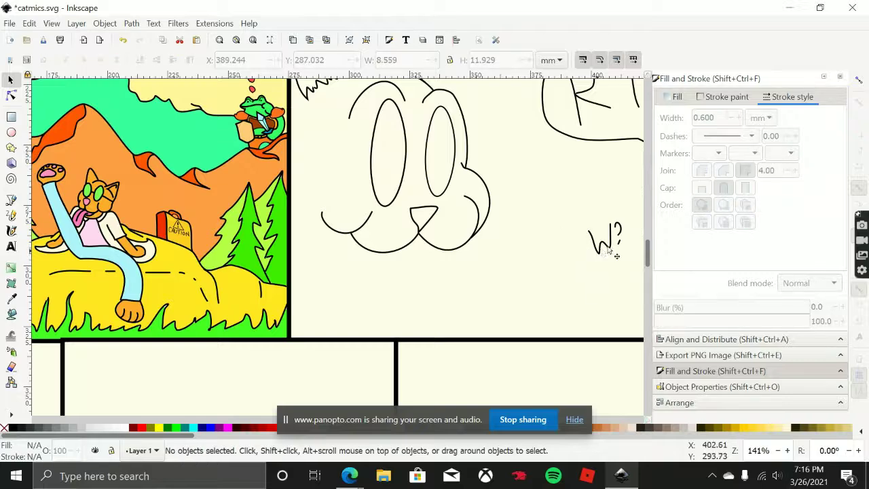
Delete the remaining strokes of the letter W and the question mark from the "MEOW?" lettering.
left_click(609, 250)
key("Delete")
left_click(617, 244)
key("Delete")
left_click(619, 230)
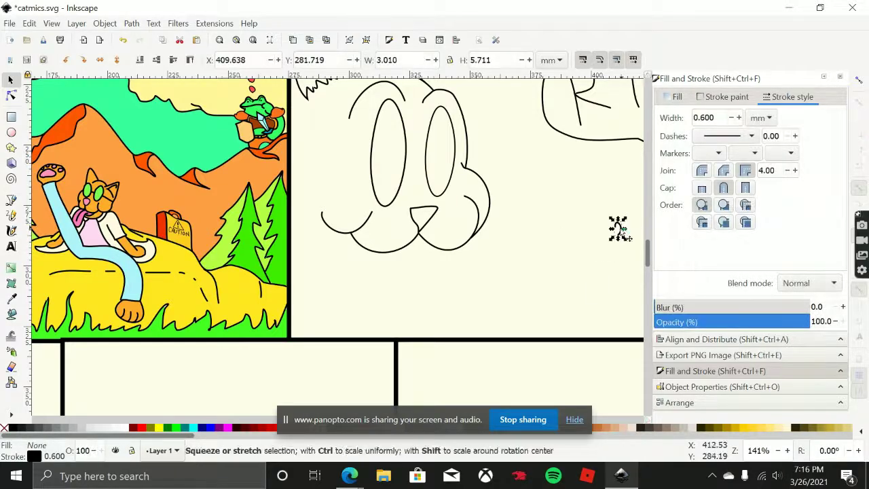
key("Delete")
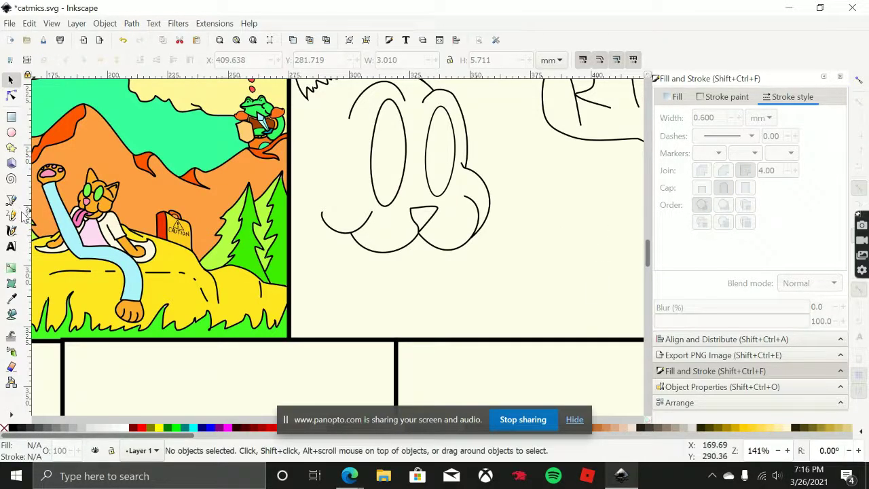
Draw two small freehand fangs beneath the cat's muzzle, one hanging from each muzzle curve.
left_click(12, 215)
scroll(452, 275, "up", 2)
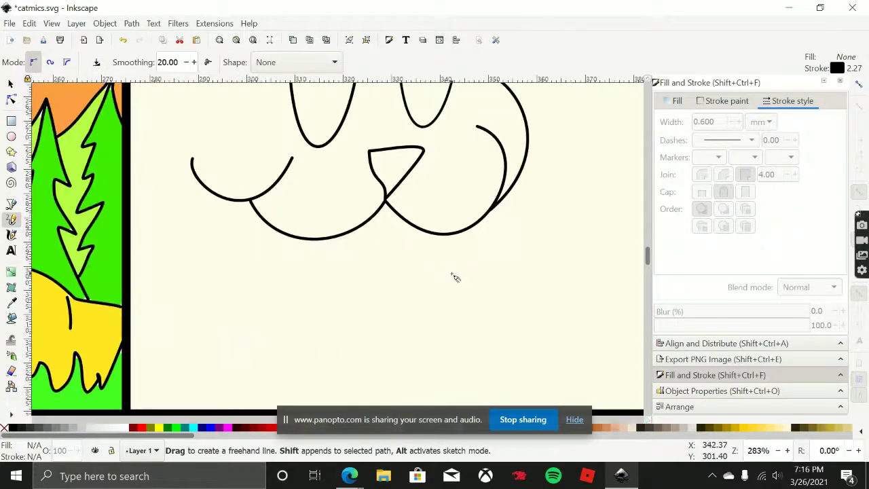
left_click_drag(454, 273, 520, 235)
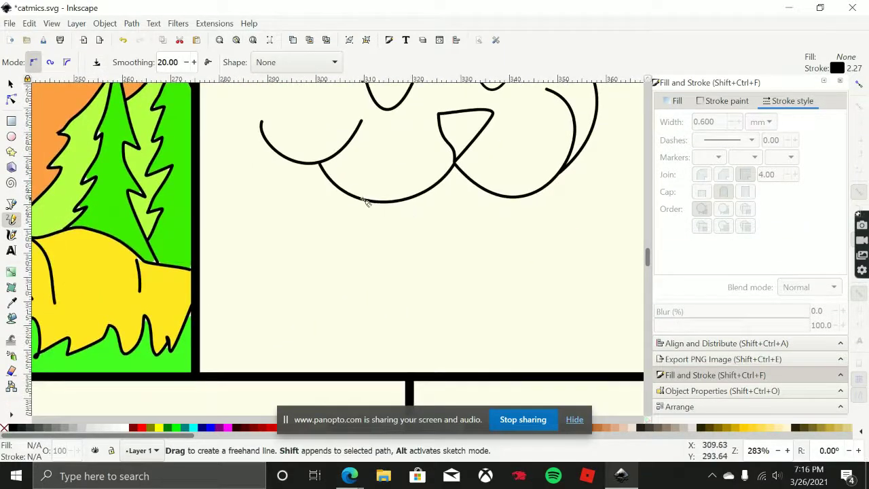
left_click_drag(362, 199, 367, 212)
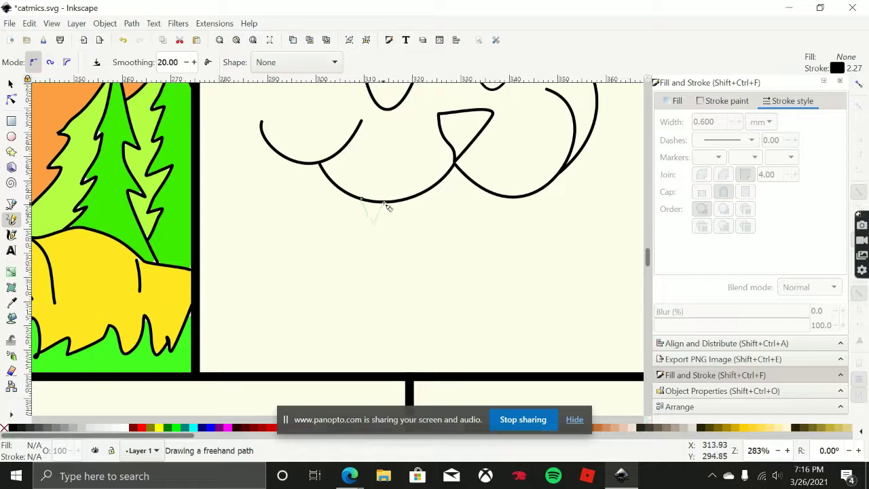
left_click_drag(384, 202, 384, 202)
mouse_move(518, 202)
left_mouse_down()
mouse_move(463, 238)
mouse_move(462, 251)
mouse_move(477, 233)
left_mouse_up()
Examine the mouth and teeth of the cat in the earlier comic panels as a reference.
scroll(526, 210, "down", 5)
mouse_move(527, 158)
left_mouse_down()
mouse_move(518, 200)
mouse_move(486, 250)
left_mouse_up()
scroll(391, 193, "up", 5)
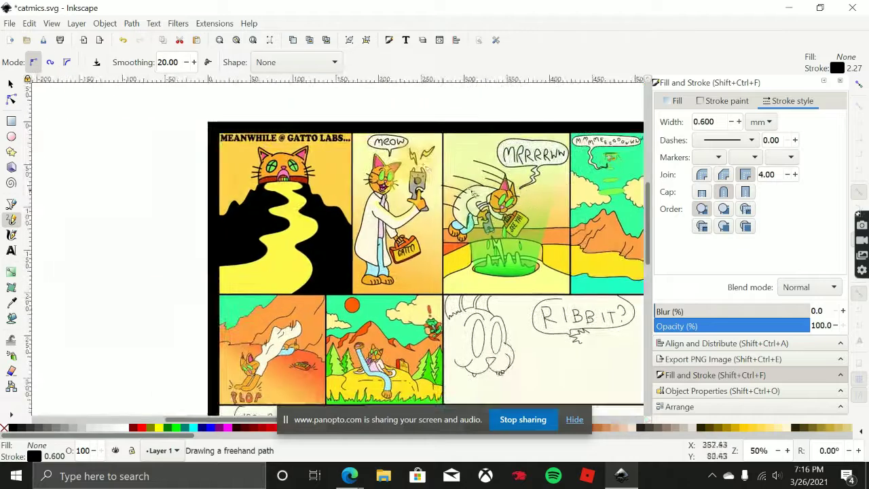
scroll(391, 193, "up", 1)
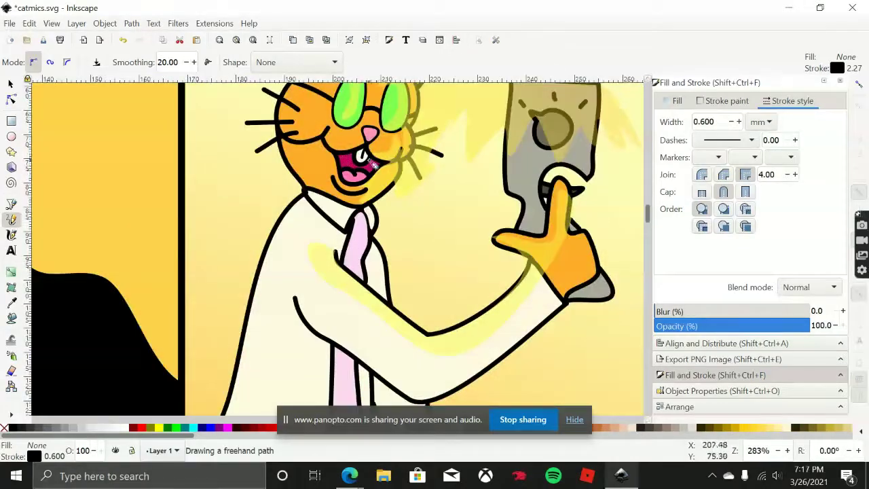
scroll(435, 224, "down", 8)
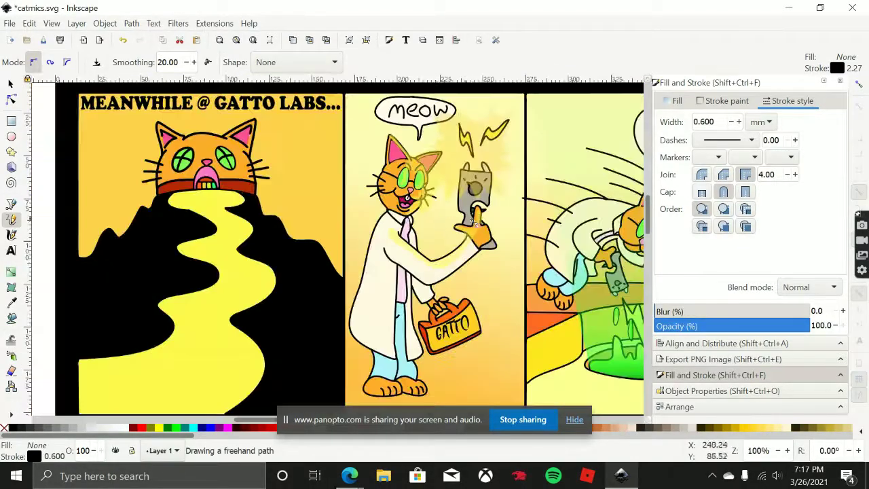
scroll(504, 272, "up", 6)
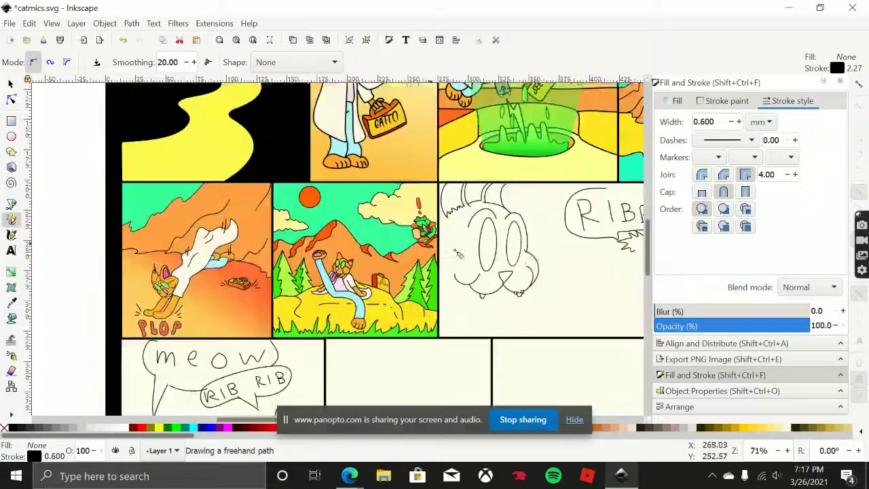
scroll(408, 287, "up", 2)
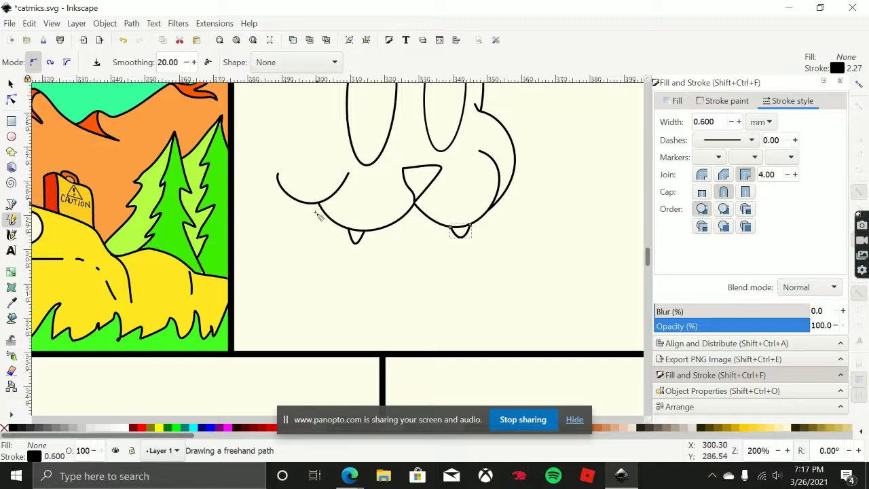
Try a wide jaw curve around the fangs and a narrower mouth curve beneath the muzzle, undoing each attempt.
mouse_move(316, 213)
left_mouse_down()
mouse_move(315, 255)
mouse_move(381, 307)
mouse_move(464, 294)
mouse_move(497, 248)
left_mouse_up()
left_click_drag(495, 214, 492, 207)
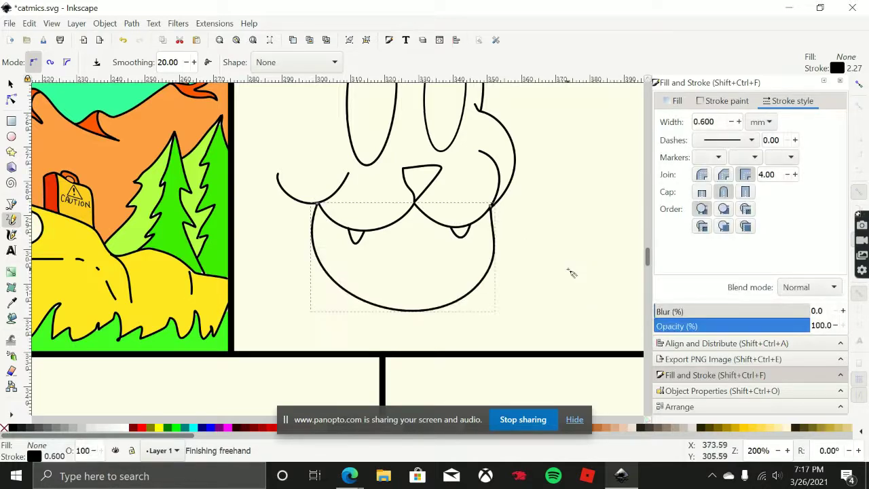
key("ctrl+z")
left_click_drag(334, 223, 346, 235)
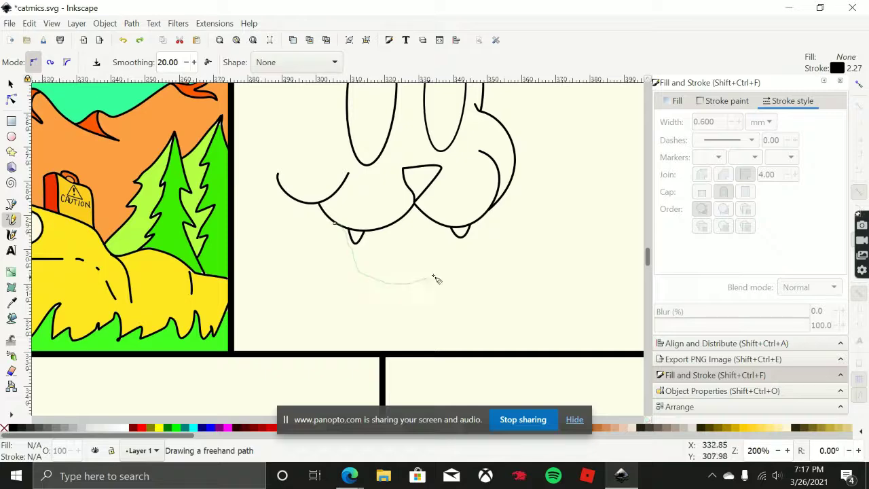
left_click_drag(468, 243, 469, 245)
key("ctrl+z")
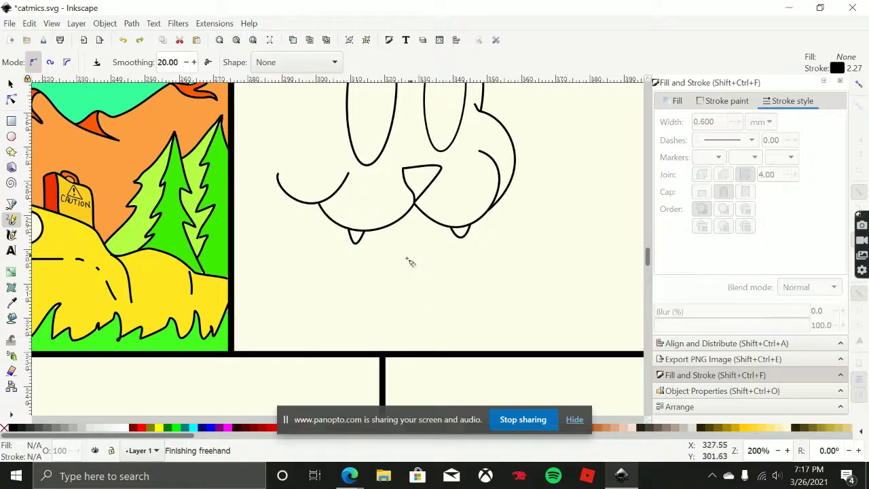
Draw a freehand mouth curve from the left muzzle curve to the right fang, and delete it.
scroll(407, 256, "up", 3)
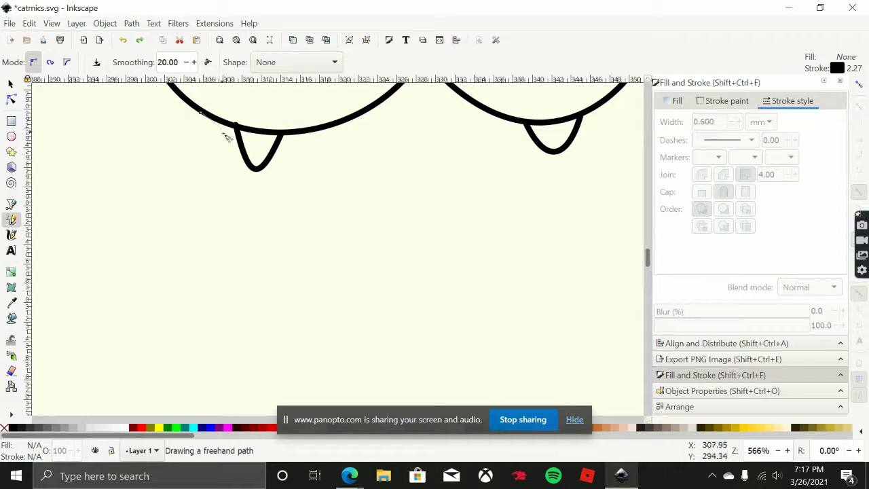
left_click_drag(266, 196, 324, 256)
left_click_drag(544, 154, 543, 151)
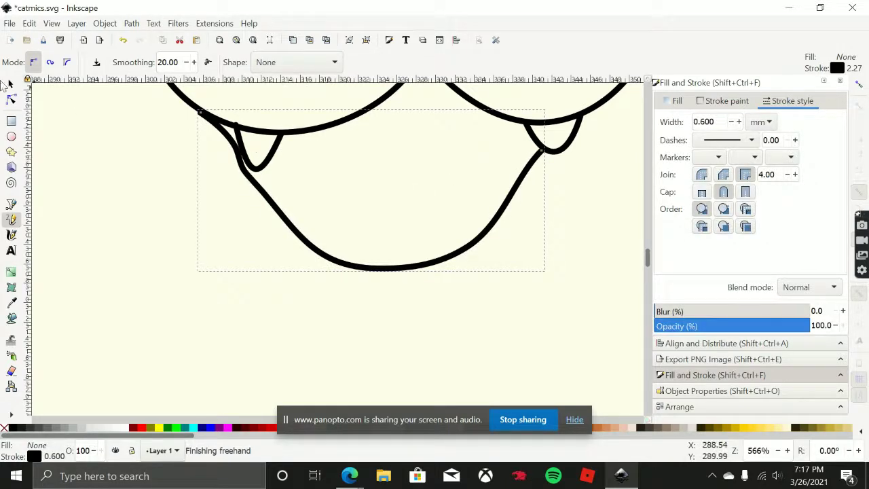
left_click(10, 82)
key("Delete")
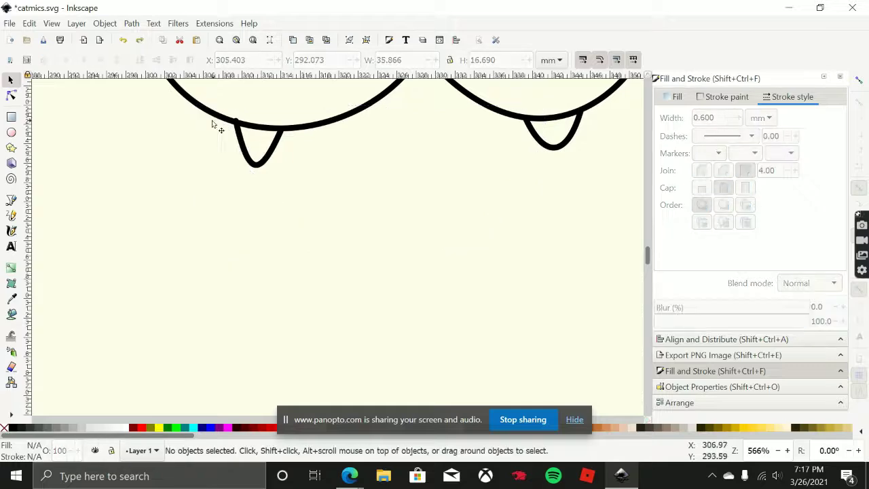
Draw a short line from the left muzzle curve along the left fang, and a mouth curve joining the two fangs.
left_click(212, 119)
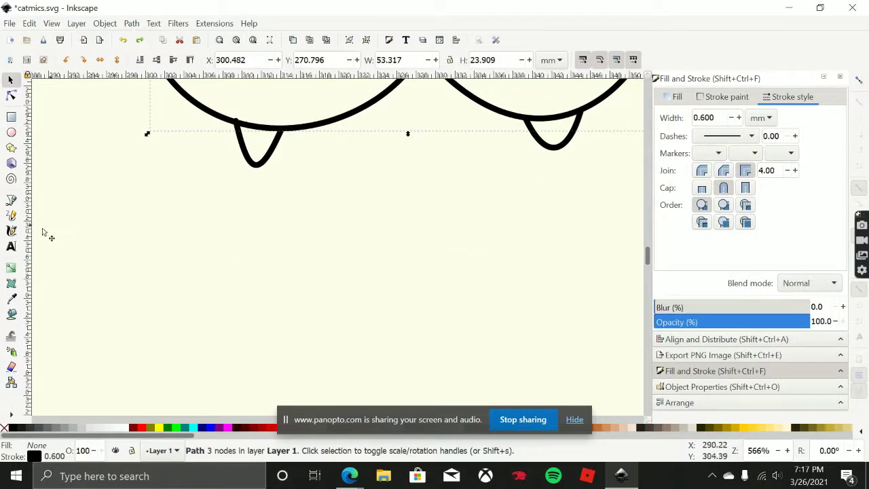
left_click(12, 215)
mouse_move(212, 119)
left_mouse_down()
mouse_move(246, 161)
mouse_move(293, 187)
left_mouse_up()
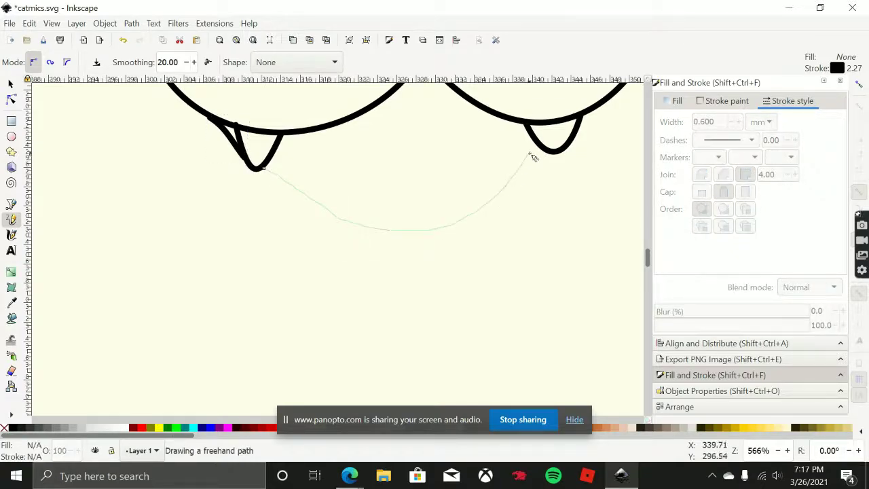
left_click_drag(540, 150, 541, 148)
scroll(422, 188, "down", 6)
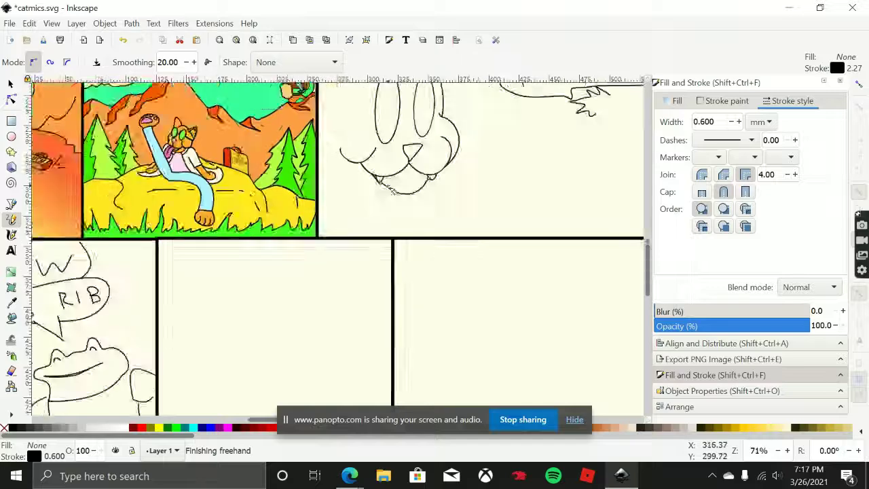
Draw U-shaped front teeth between the two muzzle curves, with a short dividing line down from the point below the nose.
scroll(404, 180, "up", 3)
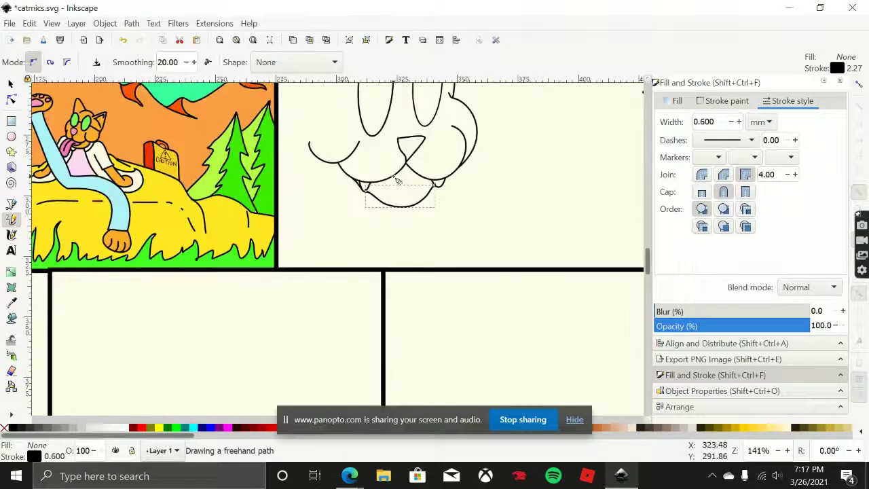
scroll(373, 183, "up", 4)
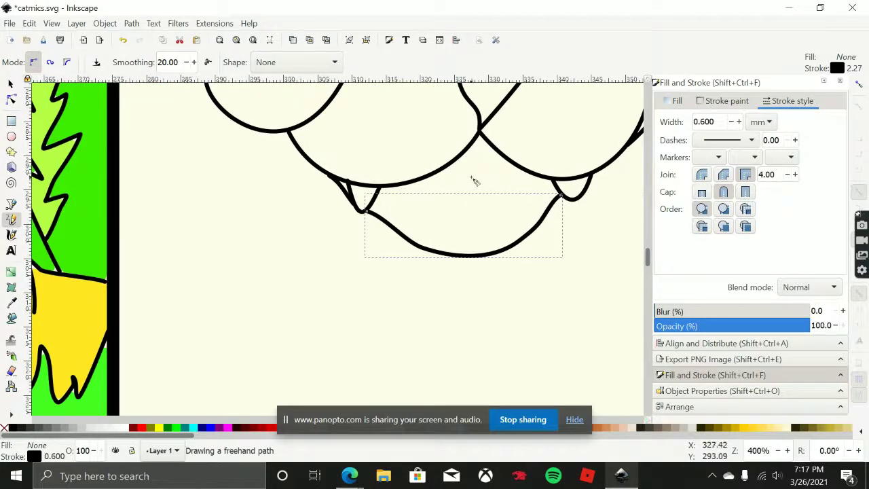
scroll(461, 179, "up", 1)
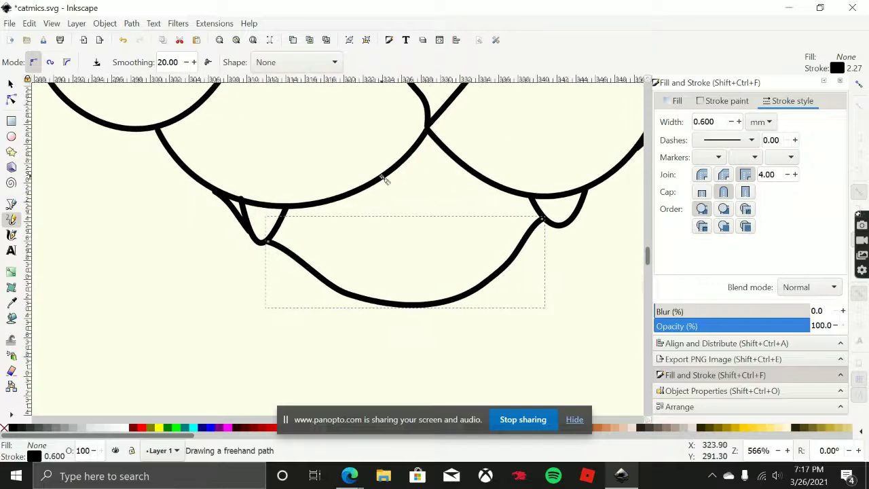
left_click_drag(384, 180, 414, 224)
left_click_drag(460, 187, 466, 165)
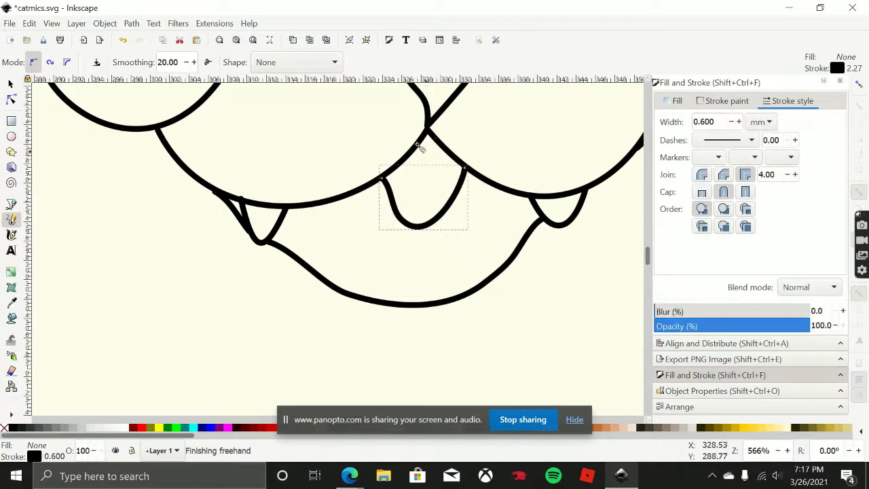
left_click_drag(427, 131, 425, 171)
scroll(480, 232, "down", 4)
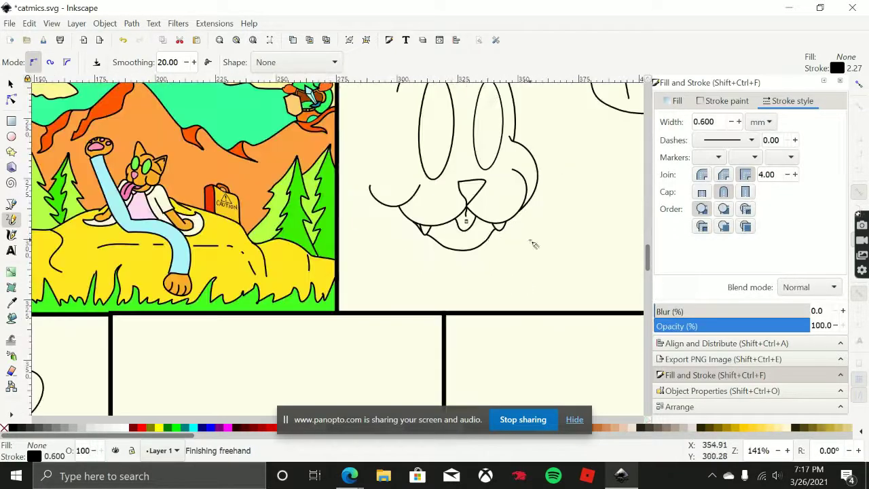
Undo the front teeth, the mouth curve and both fangs beneath the muzzle.
scroll(533, 244, "down", 2)
key("ctrl+z")
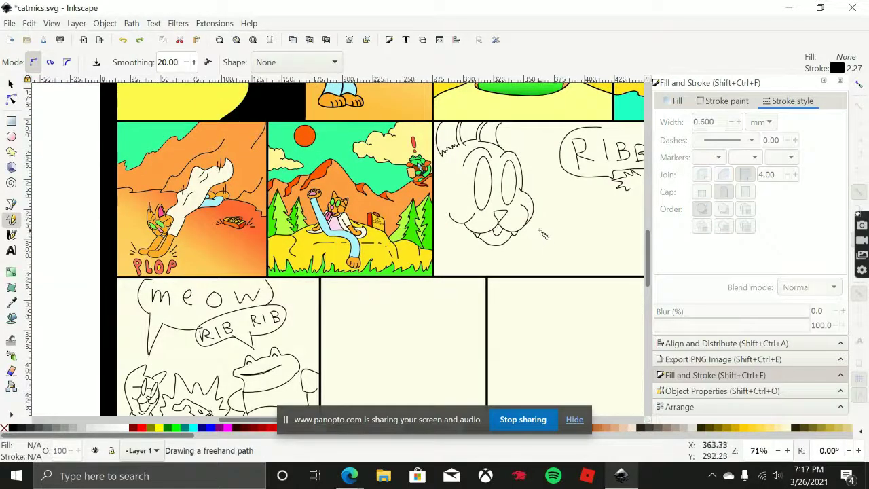
left_click_drag(510, 237, 474, 245)
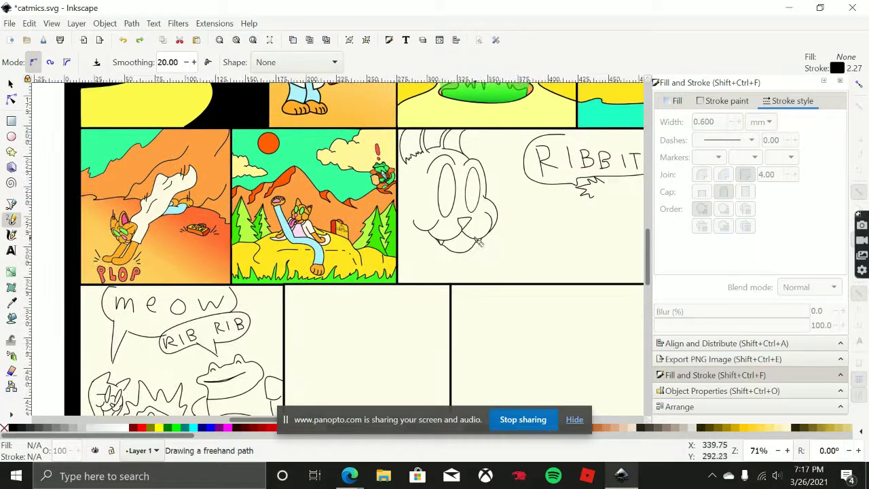
scroll(486, 241, "up", 1)
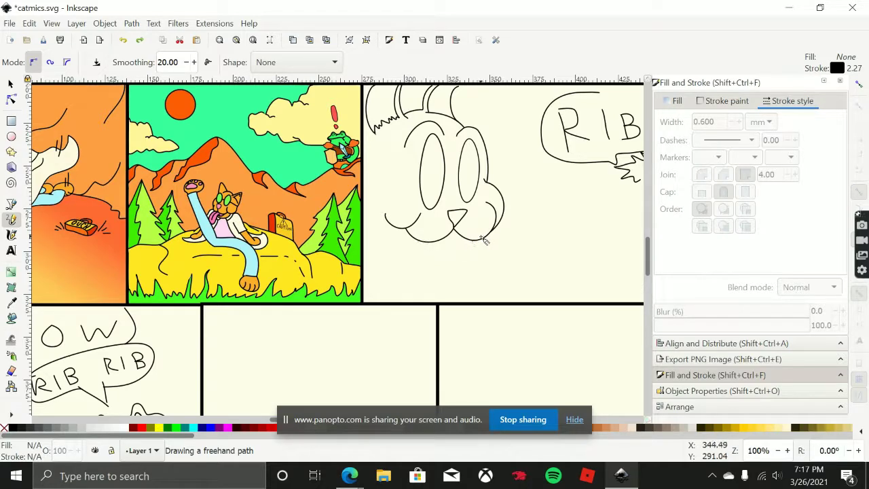
Draw a freehand mouth curve beneath the muzzle, running from the left muzzle curve to the right one.
scroll(442, 246, "up", 3)
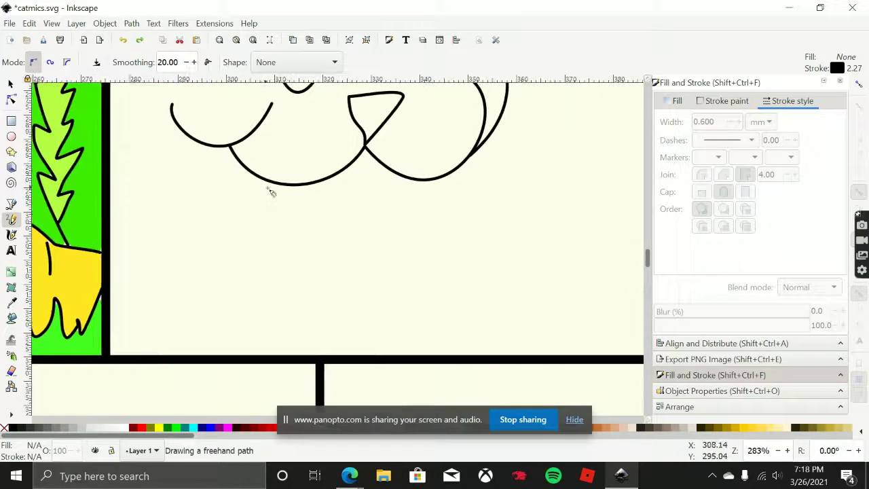
scroll(275, 191, "up", 1)
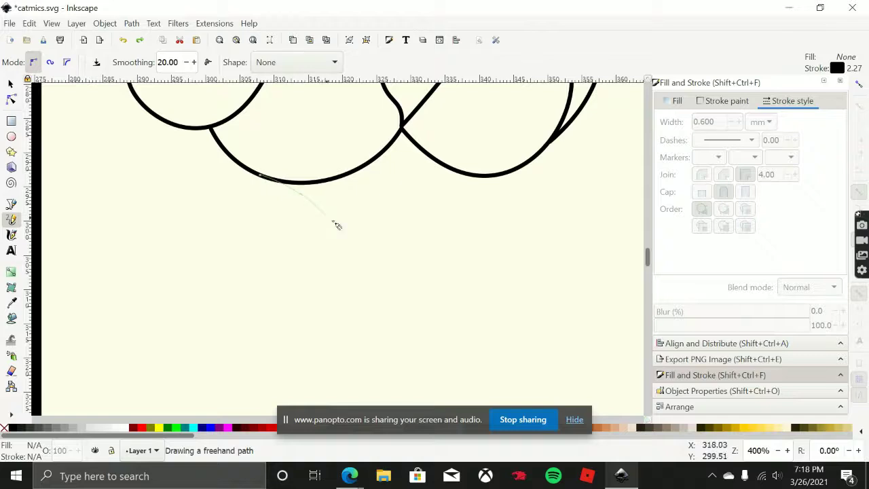
left_click_drag(516, 175, 513, 171)
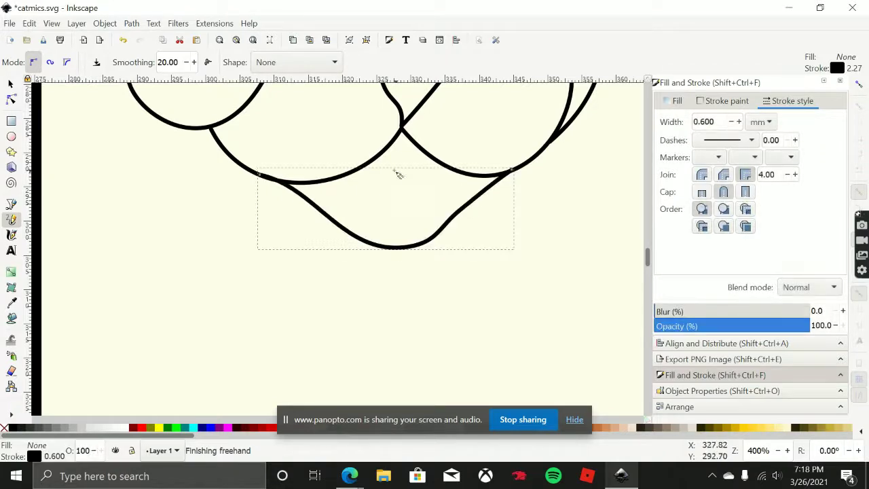
Add U-shaped front teeth inside the mouth between the muzzle curves, split by a short vertical line below the nose.
mouse_move(372, 165)
left_mouse_down()
mouse_move(376, 196)
mouse_move(405, 199)
mouse_move(427, 163)
left_mouse_up()
left_click_drag(404, 136, 405, 188)
scroll(406, 188, "down", 4)
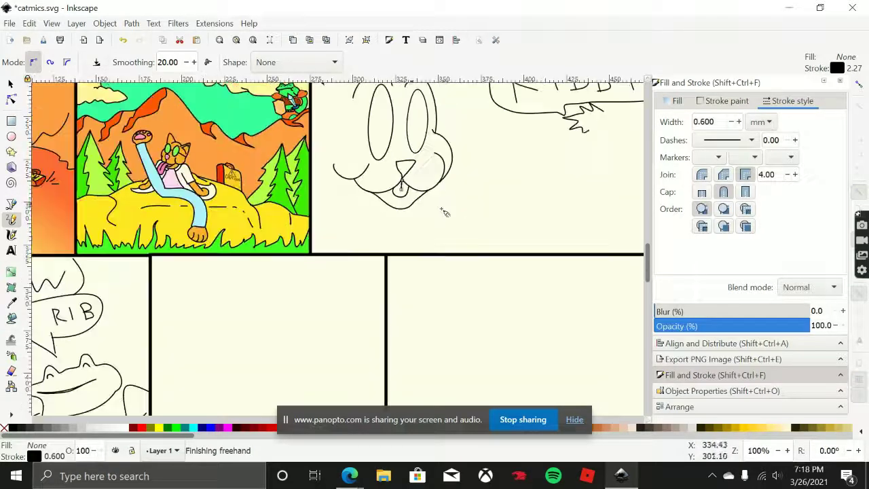
scroll(441, 202, "down", 2)
scroll(406, 211, "up", 3)
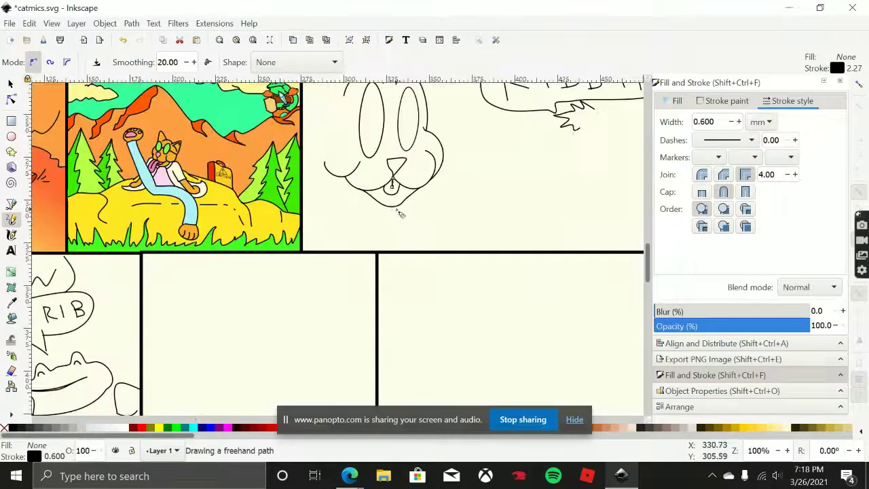
Deepen the mouth curve by moving its lowest node down and slightly to the left.
key("s")
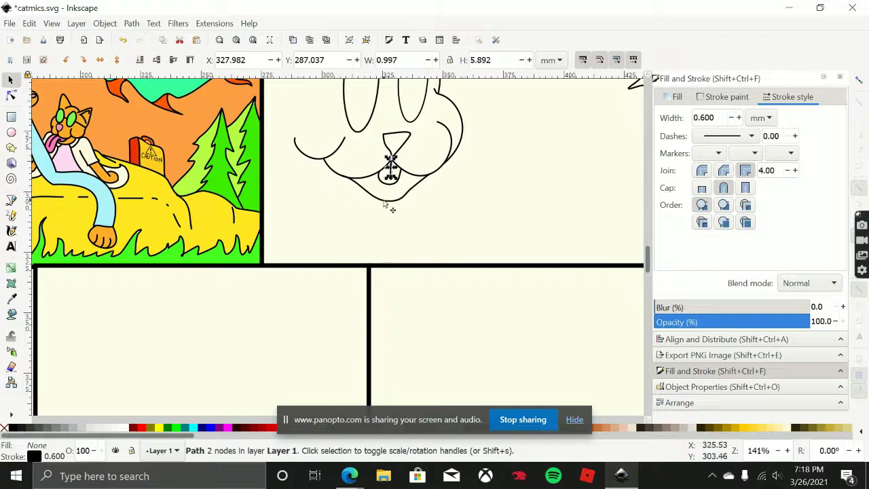
key("n")
left_click(392, 202)
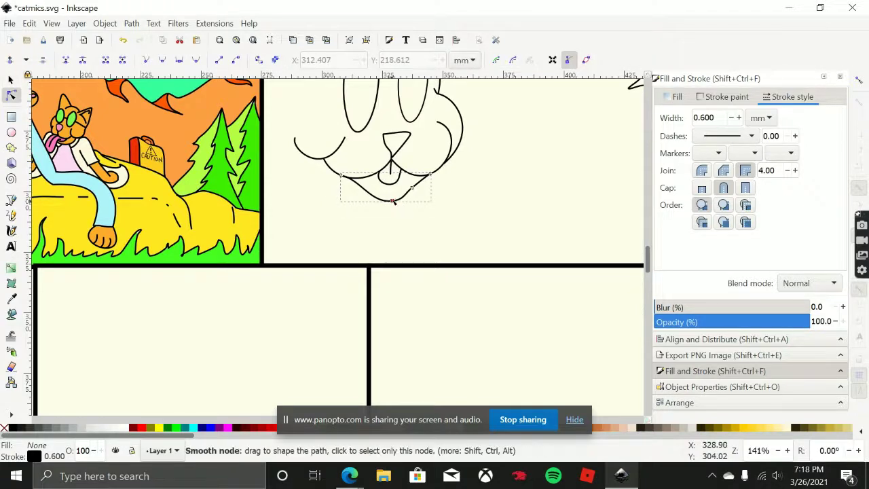
left_click_drag(392, 201, 311, 139)
scroll(324, 123, "up", 2)
left_click_drag(320, 107, 485, 278)
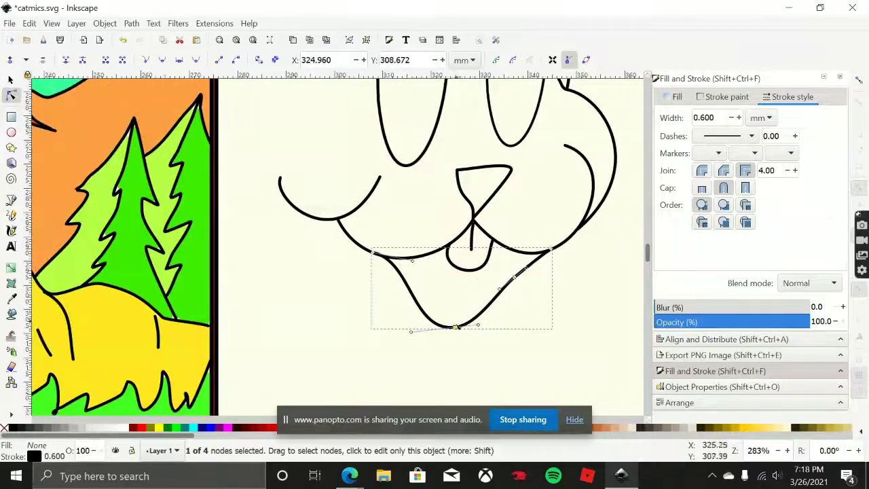
Refine the mouth curve by moving its lowest node slightly up and right and its right-hand node about 1 mm left and up.
mouse_move(456, 326)
left_mouse_down()
mouse_move(406, 329)
mouse_move(424, 336)
mouse_move(461, 325)
left_mouse_up()
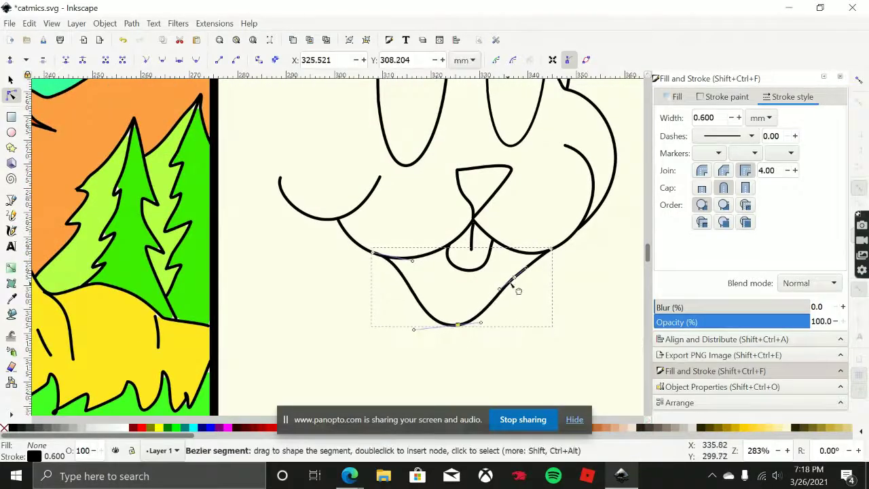
left_click_drag(514, 277, 509, 274)
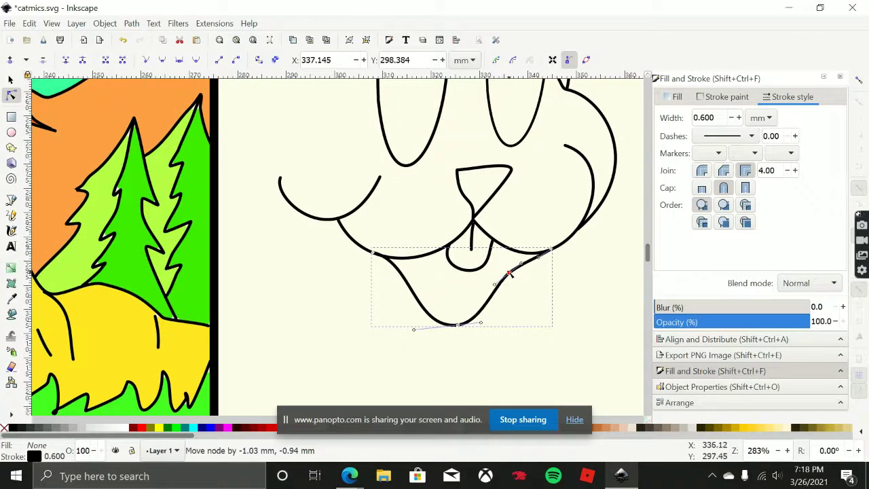
scroll(509, 273, "down", 4, "ctrl")
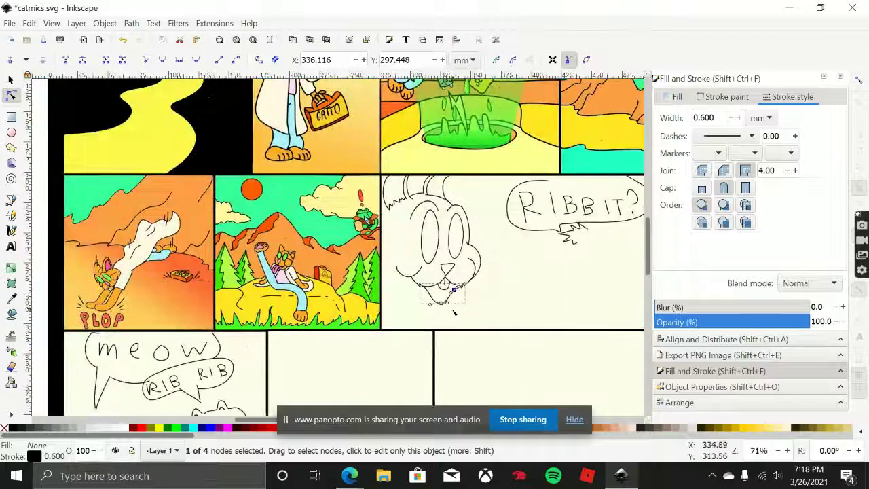
scroll(434, 303, "up", 2, "ctrl")
left_click_drag(433, 298, 435, 294)
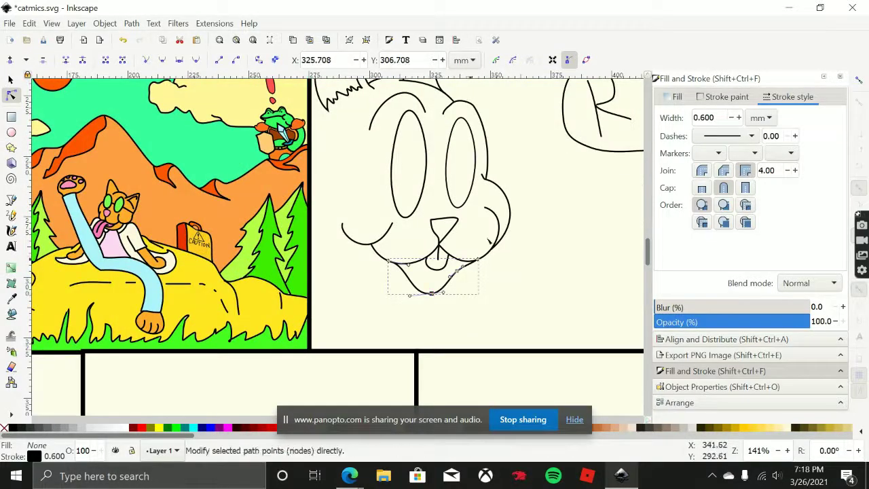
left_click_drag(548, 221, 522, 257)
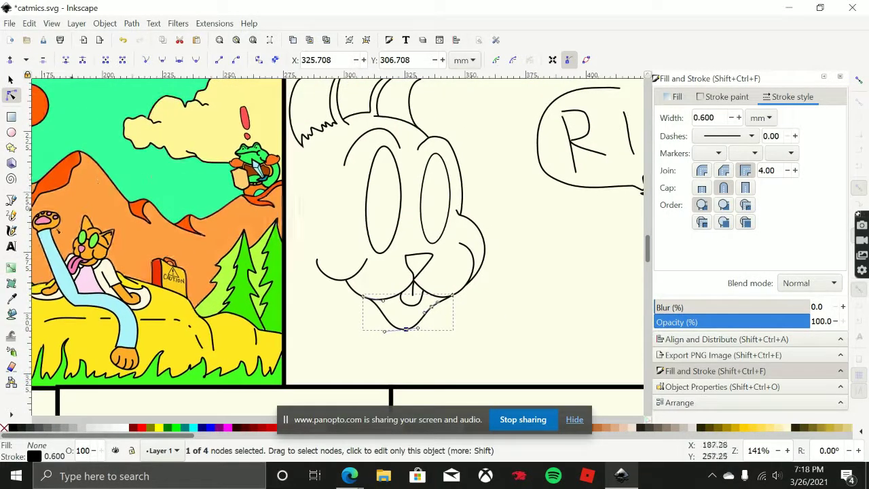
Try a long freehand chin line following the mouth curve from its lower left up to the right cheek, and delete it.
left_click(11, 216)
scroll(519, 301, "down", 2, "ctrl")
scroll(520, 303, "up", 3, "ctrl")
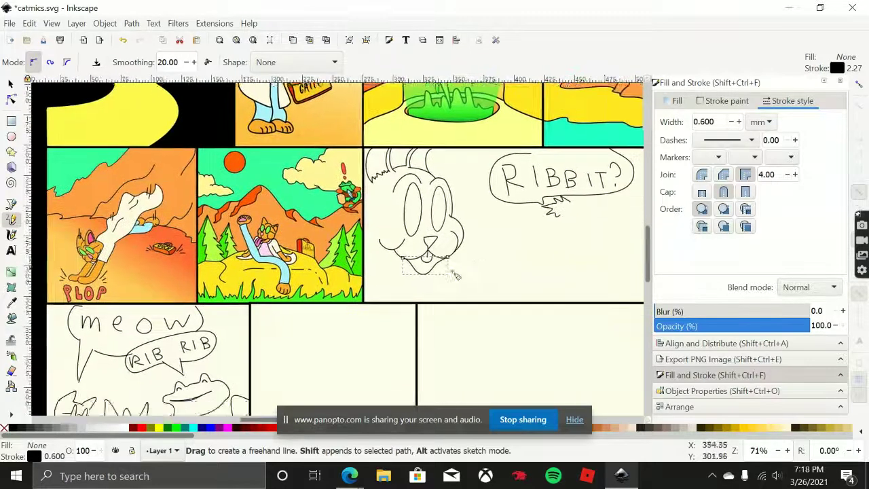
scroll(344, 260, "up", 1, "ctrl")
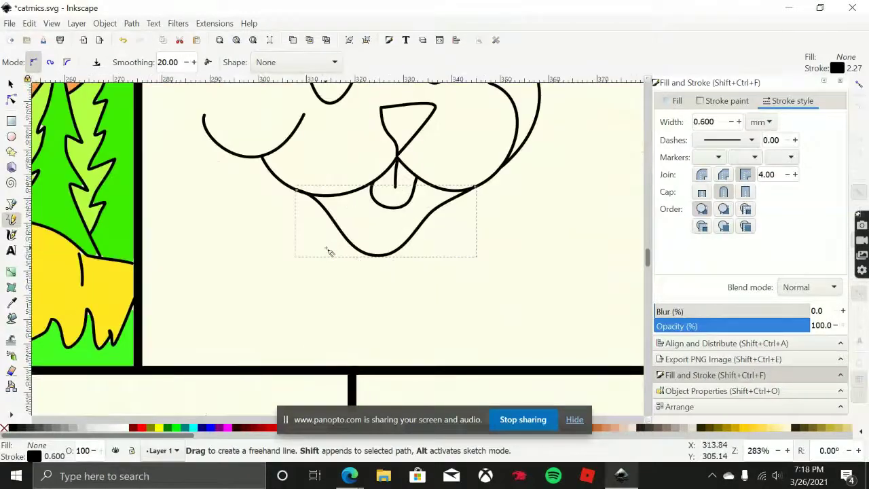
mouse_move(325, 248)
left_mouse_down()
mouse_move(370, 277)
mouse_move(432, 247)
left_mouse_up()
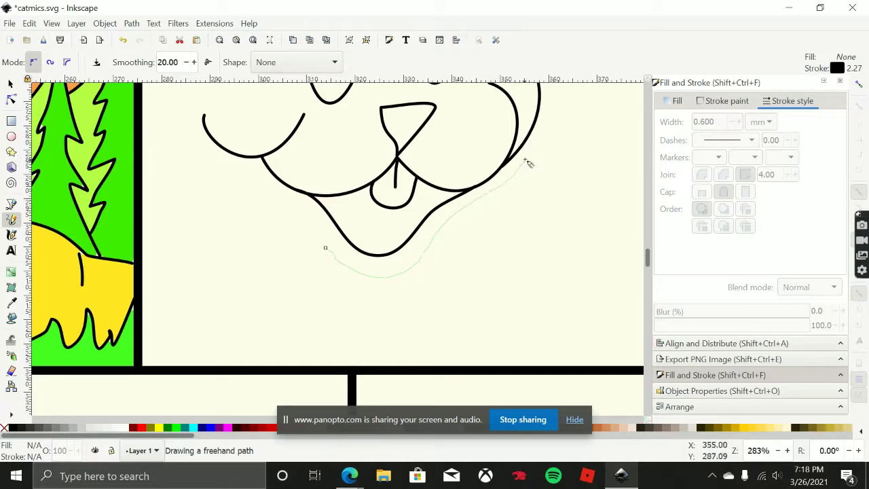
left_click_drag(529, 163, 528, 161)
scroll(527, 160, "down", 2, "ctrl")
scroll(510, 190, "up", 1, "ctrl")
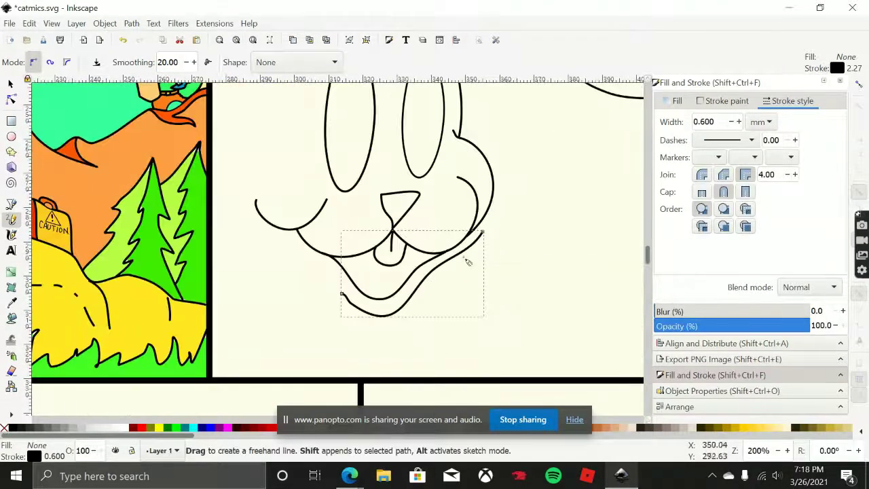
key("Delete")
Draw a short freehand curve just beneath the bottom of the mouth and deselect it.
scroll(438, 292, "up", 1, "ctrl")
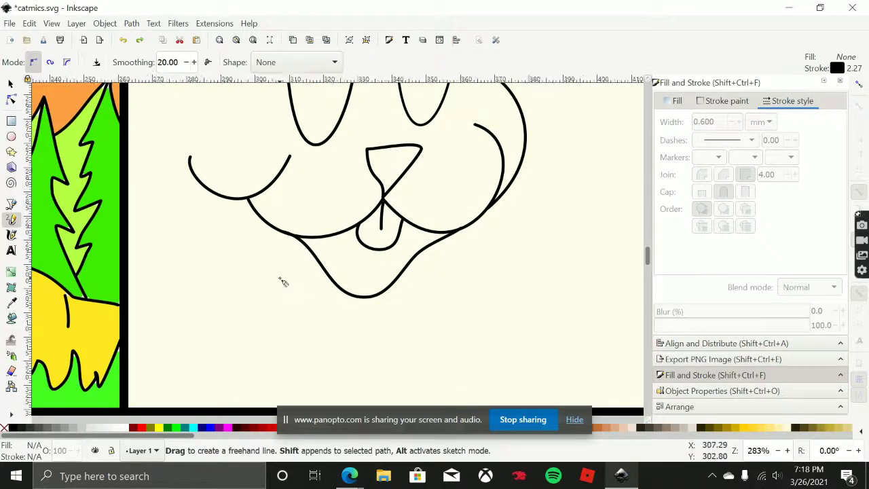
scroll(283, 282, "down", 4, "ctrl")
scroll(372, 280, "up", 4, "ctrl")
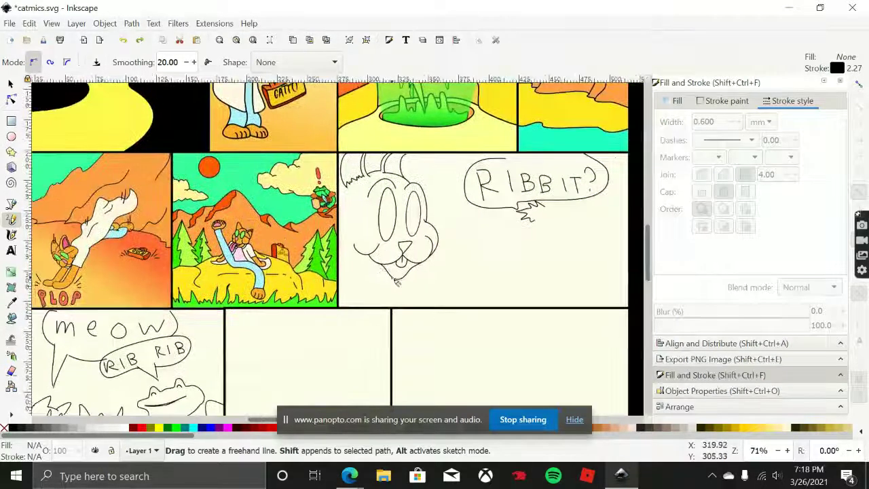
mouse_move(387, 283)
left_mouse_down()
mouse_move(408, 297)
mouse_move(440, 297)
left_mouse_up()
scroll(404, 307, "down", 2, "ctrl")
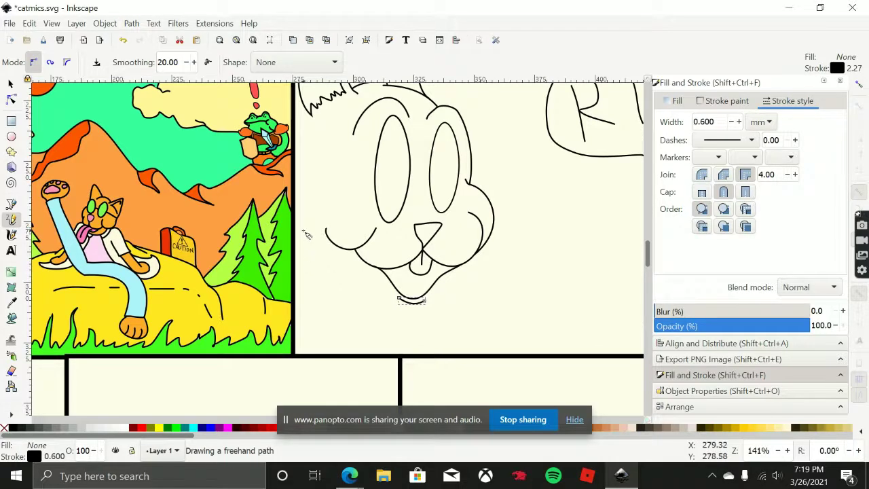
key("Escape")
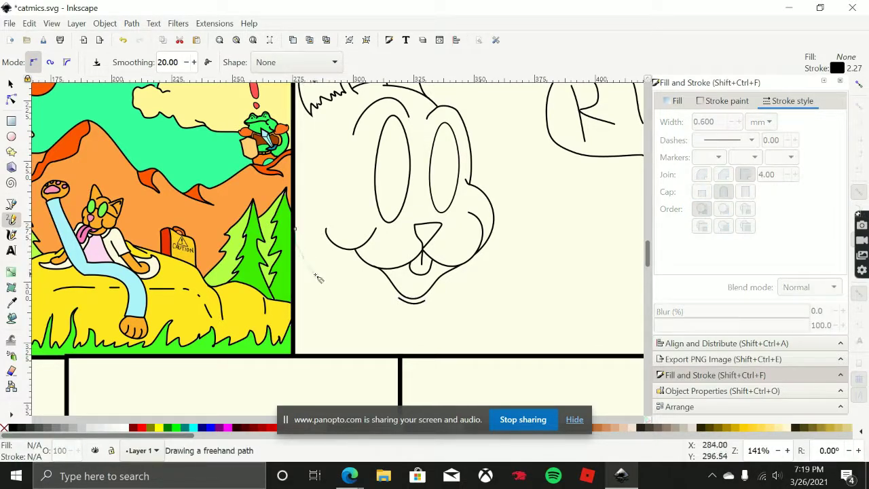
Draw a freehand left jaw line from the panel's left border down toward the chin, and a curved chin outline beneath the mouth.
left_click_drag(367, 302, 377, 303)
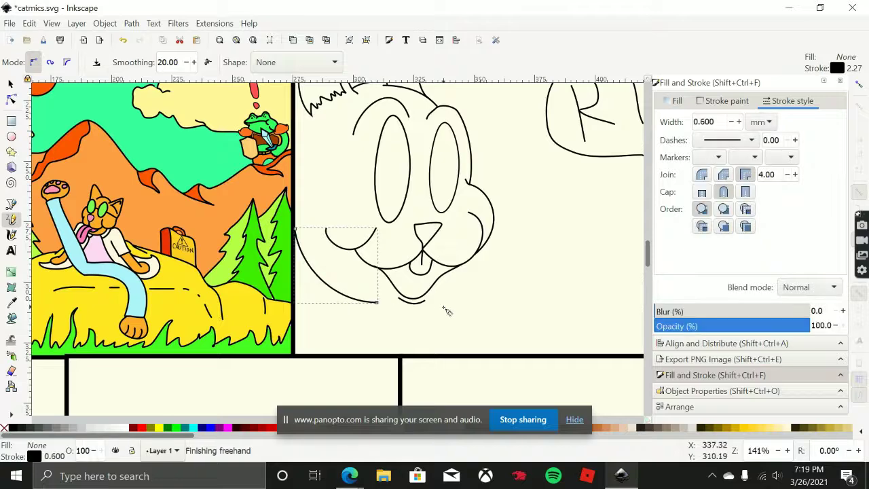
scroll(442, 312, "up", 2, "ctrl")
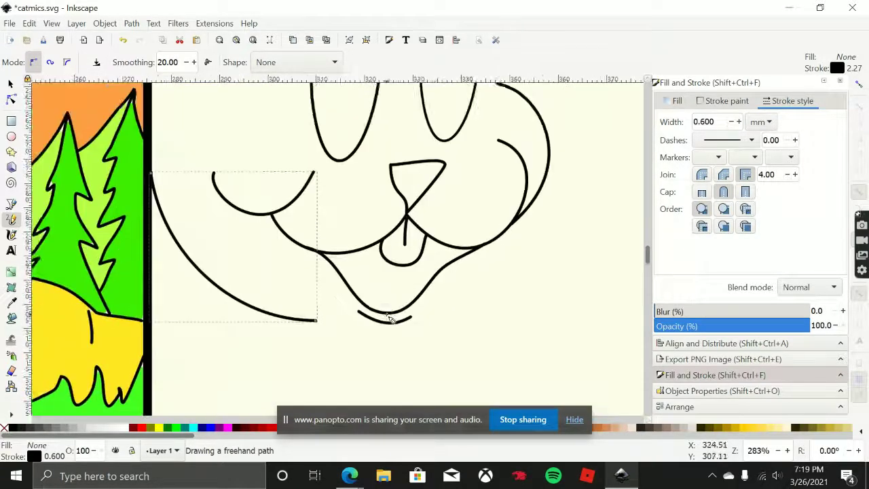
left_click_drag(333, 316, 322, 268)
left_click(291, 262)
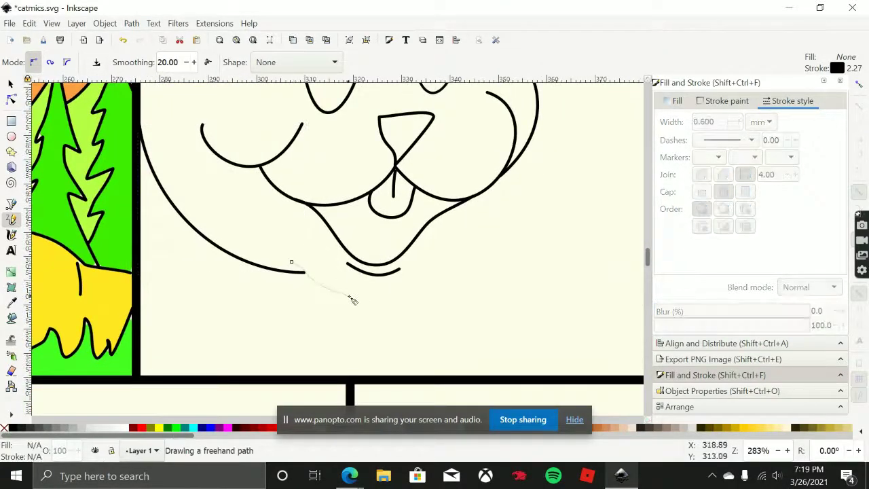
left_click_drag(352, 300, 405, 299)
left_click_drag(452, 253, 463, 243)
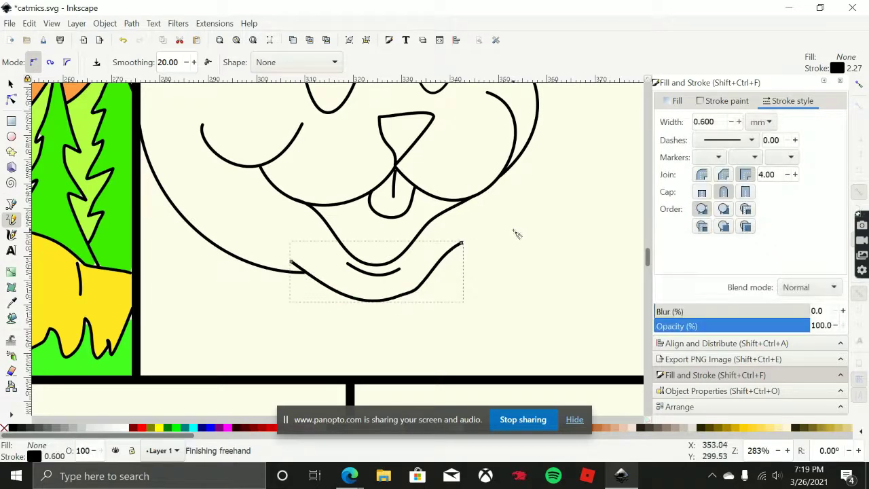
Draw a freehand right jaw line from the chin outline's right side up to the right cheek.
left_click_drag(514, 233, 448, 256)
mouse_move(392, 299)
left_mouse_down()
mouse_move(376, 291)
mouse_move(395, 284)
left_mouse_up()
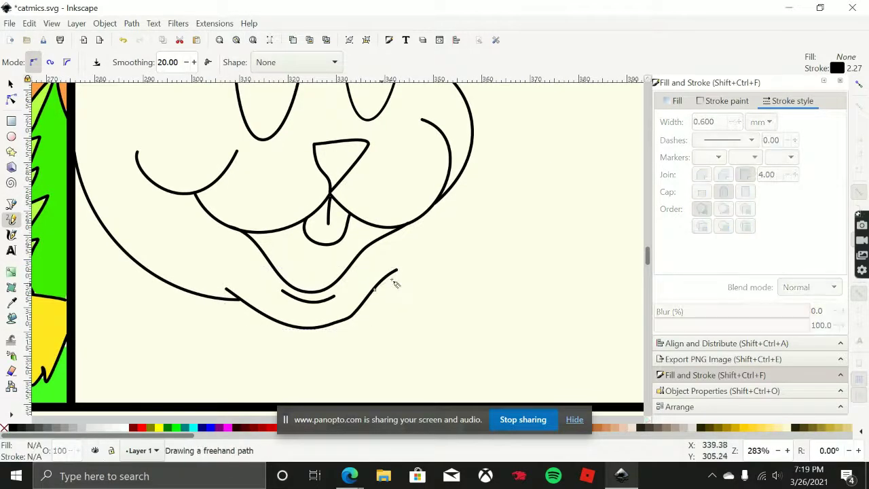
left_click_drag(452, 212, 478, 200)
scroll(478, 225, "down", 3)
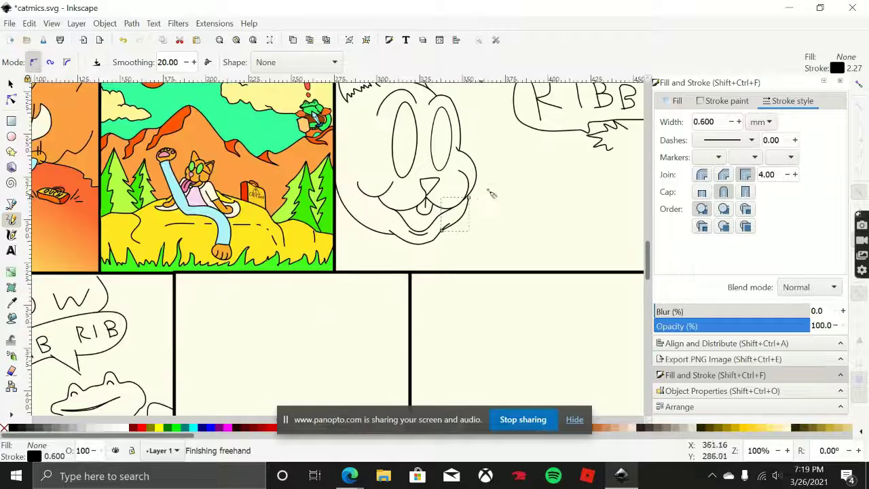
scroll(472, 237, "up", 3)
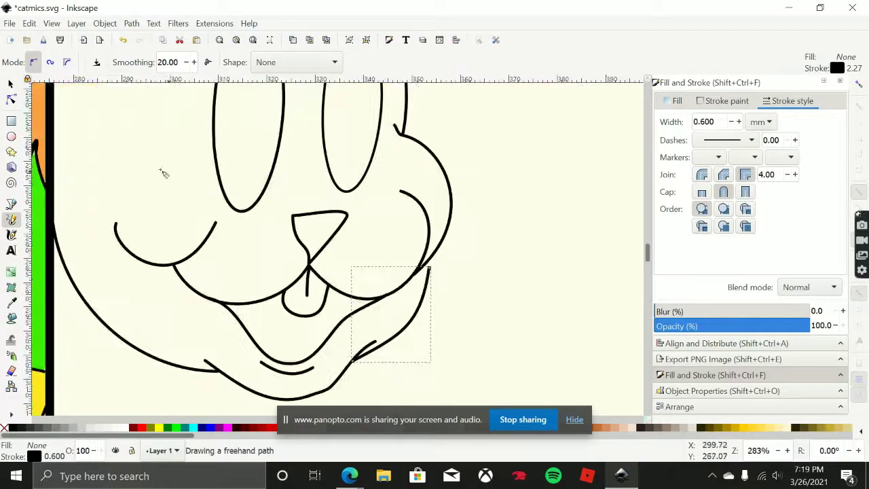
Move the upper end node of the right jaw line onto the cheek outline so the two lines meet.
left_click(10, 82)
key("n")
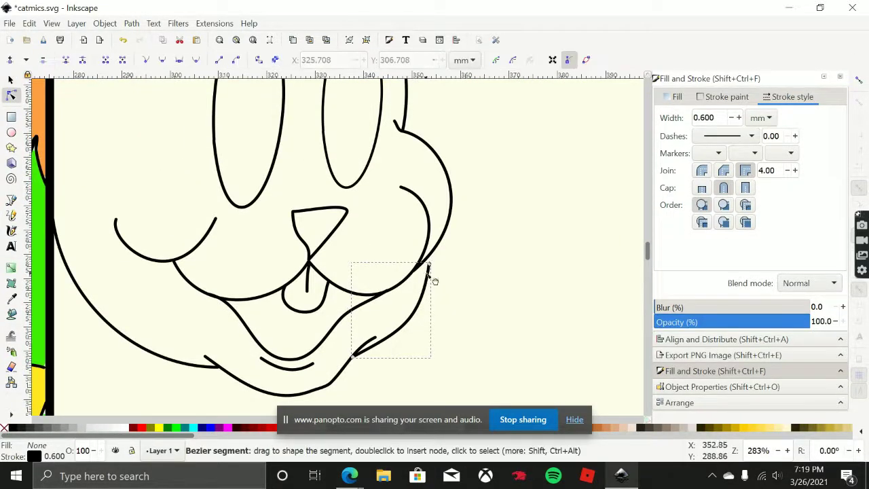
scroll(431, 272, "up", 2)
left_click_drag(425, 258, 418, 253)
scroll(421, 261, "down", 4)
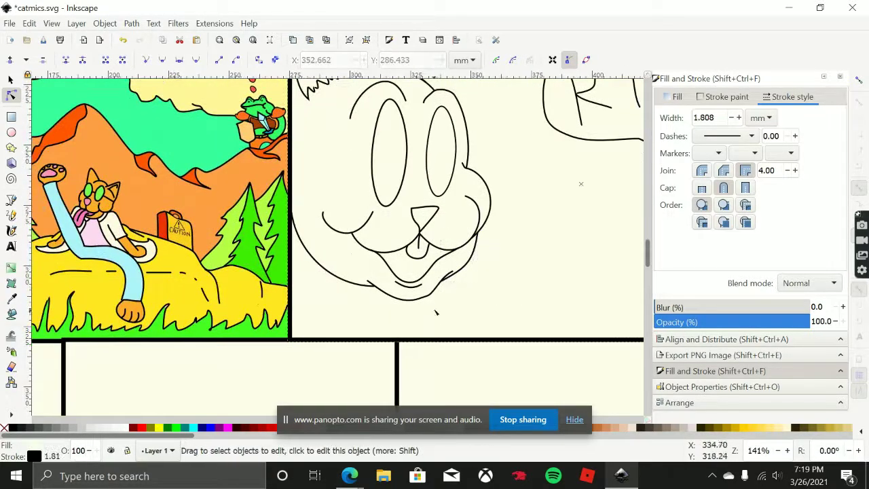
Smooth the chin outline by deleting its two middle nodes near the lower right.
scroll(430, 285, "up", 2)
left_click(427, 281)
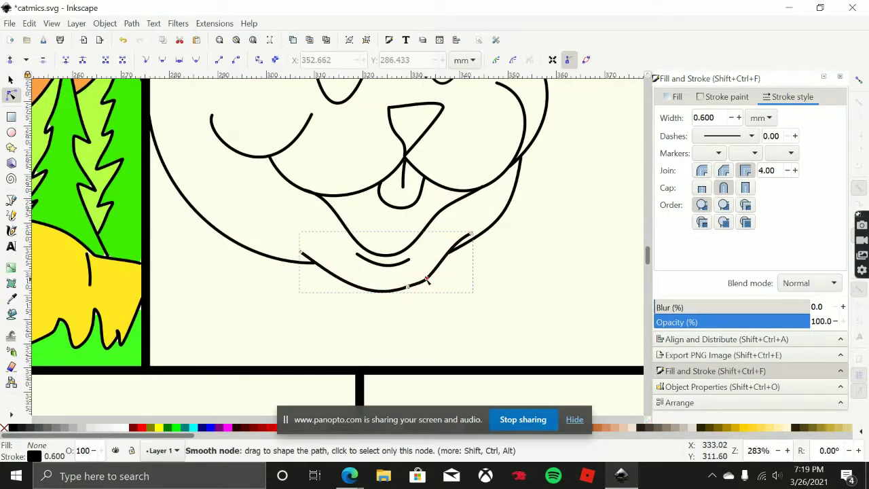
left_click(427, 279)
key("Delete")
left_click(408, 287)
key("Delete")
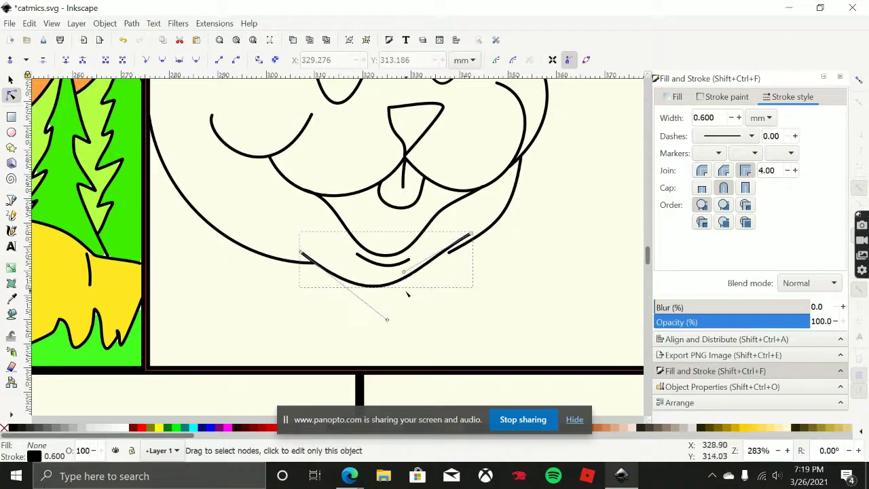
Try to round the chin outline by bowing it downward and adding and adjusting a node where it meets the right jaw line.
mouse_move(408, 288)
left_mouse_down()
mouse_move(416, 295)
mouse_move(409, 293)
left_mouse_up()
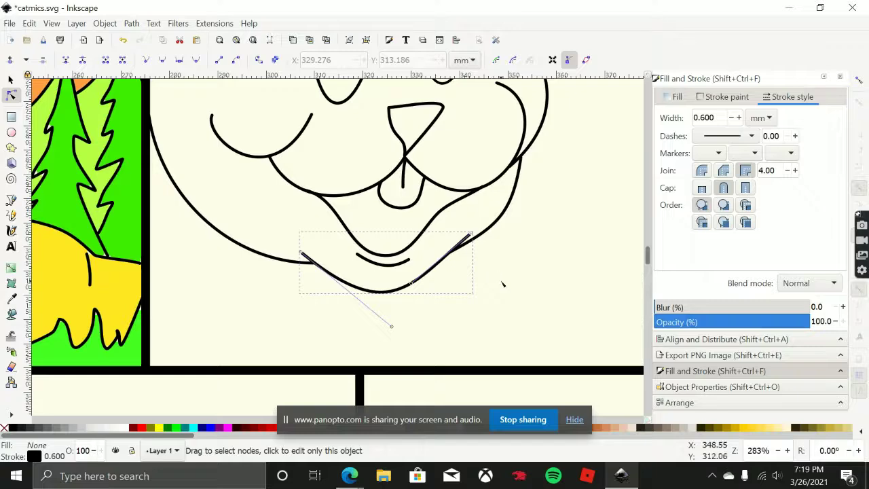
scroll(468, 262, "up", 1)
scroll(459, 261, "up", 3)
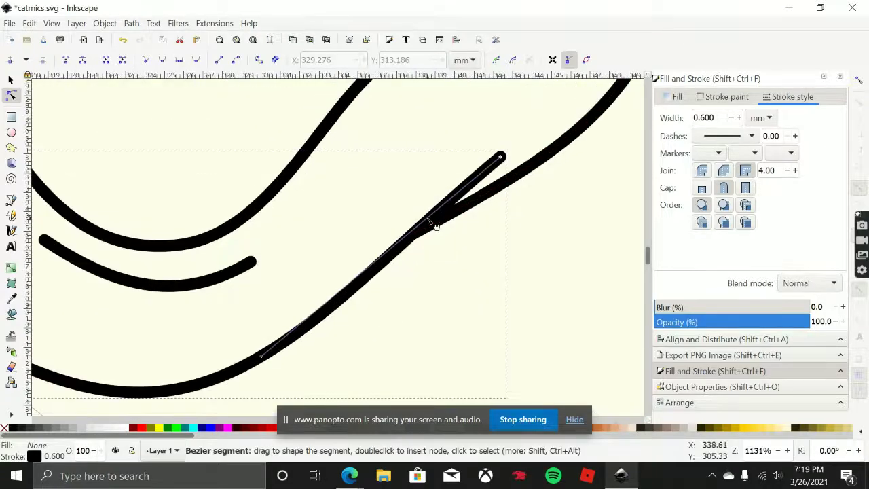
left_click(429, 220)
scroll(269, 401, "down", 2)
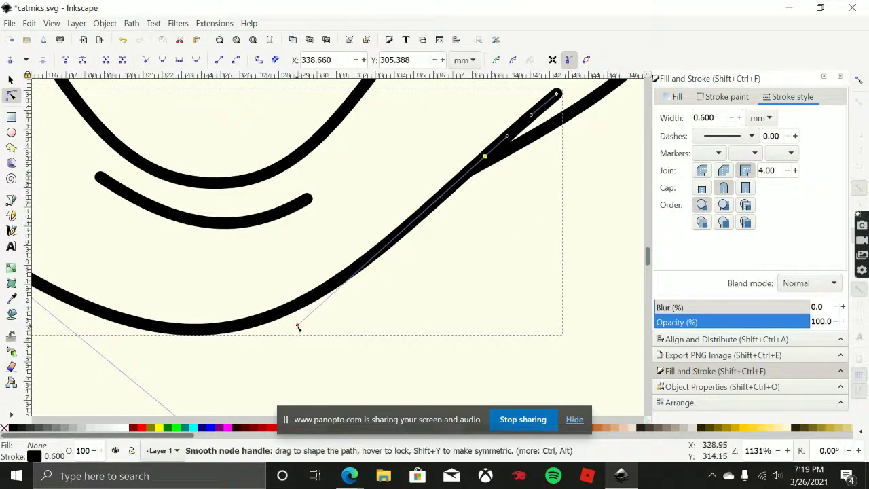
left_click_drag(297, 326, 359, 344)
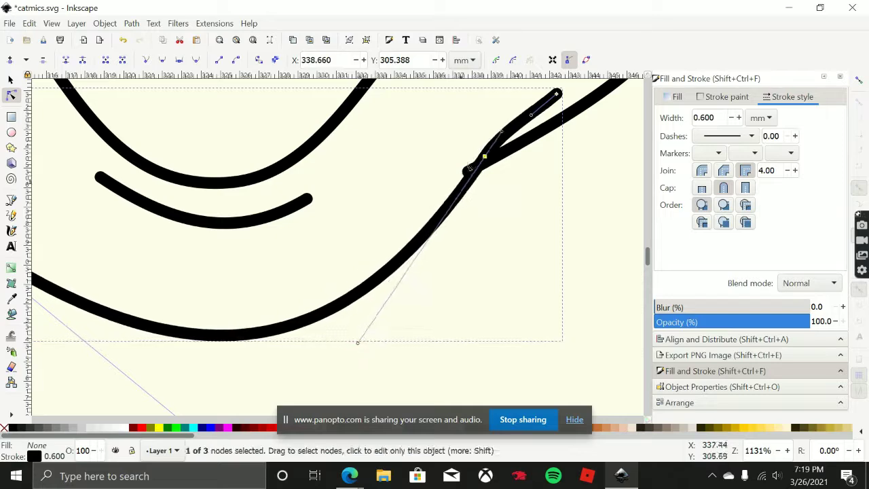
left_click_drag(484, 157, 472, 161)
scroll(472, 161, "down", 4)
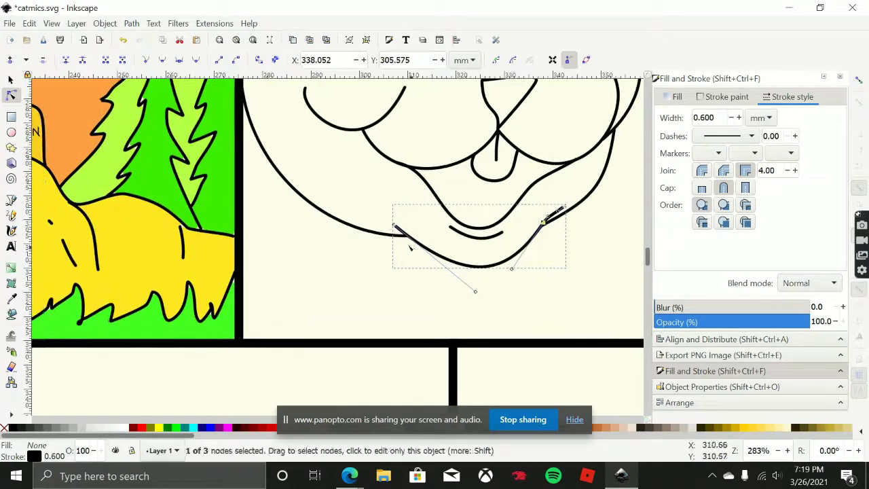
scroll(410, 241, "up", 3)
scroll(404, 236, "down", 3)
left_click_drag(521, 251, 455, 304)
Undo the chin outline's bowing and added node, restoring the smoothed curve with only its two end nodes.
key("ctrl+z")
key("ctrl+z")
key("ctrl+z")
key("ctrl+z")
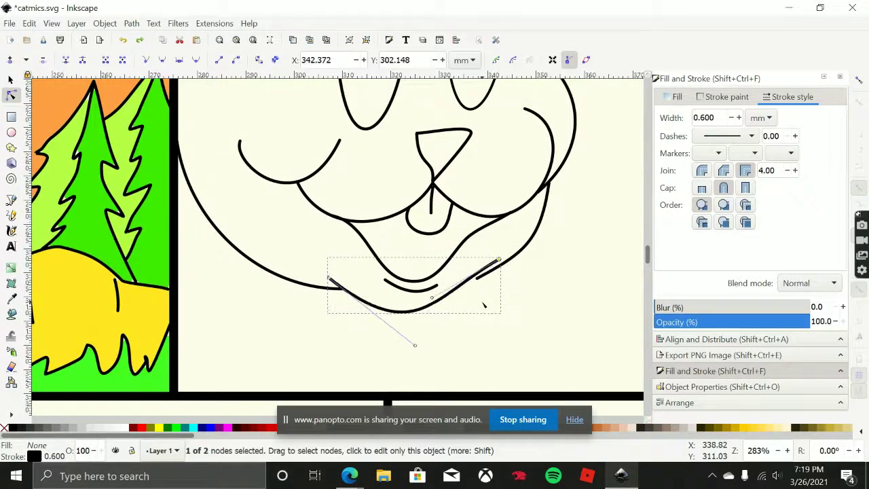
key("Insert")
key("Insert")
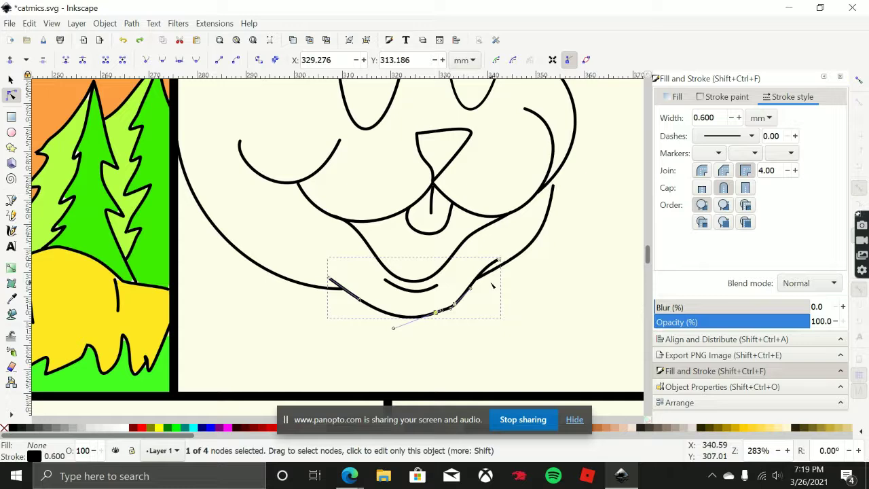
key("ctrl+z")
key("ctrl+z")
key("ctrl+z")
key("ctrl+z")
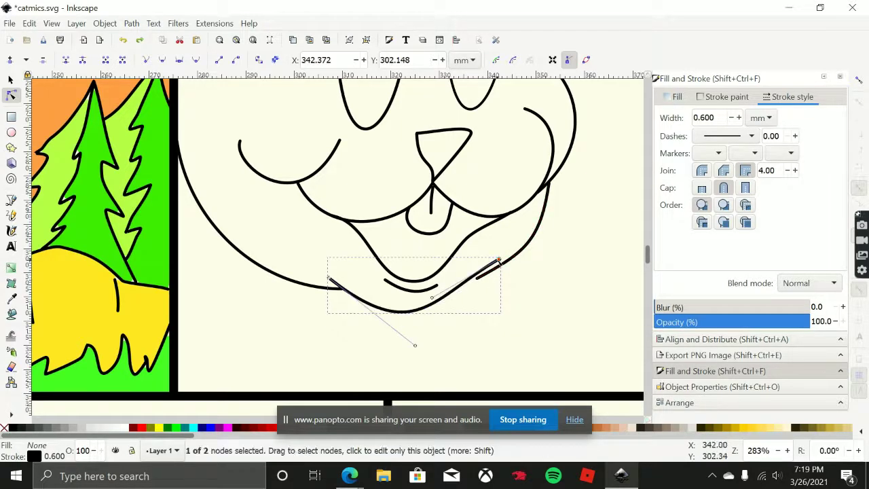
Move the chin outline's right end node onto the right jaw line's lower end and pull its handle to round the chin.
left_click_drag(499, 262, 483, 273)
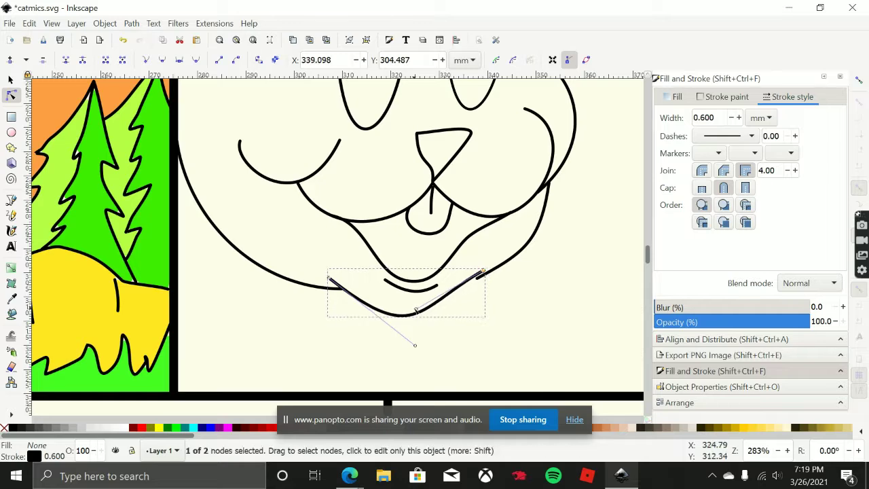
left_click_drag(416, 314, 450, 317)
scroll(475, 307, "down", 4)
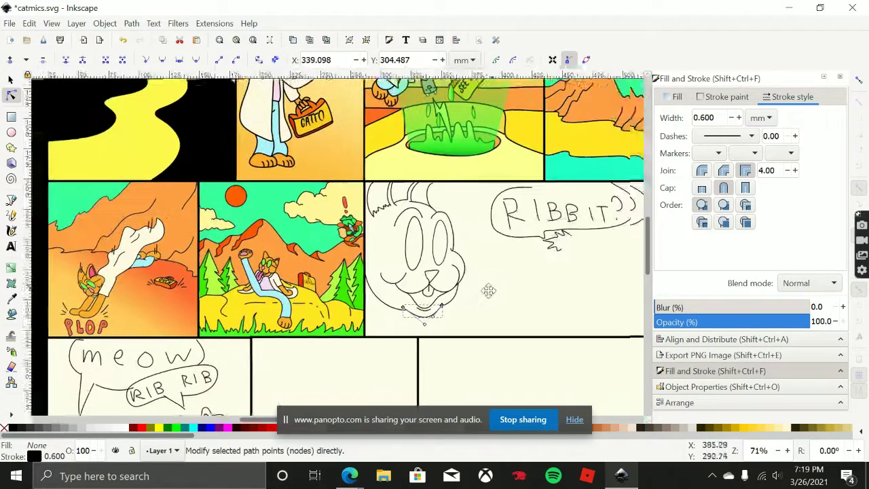
left_click(11, 79)
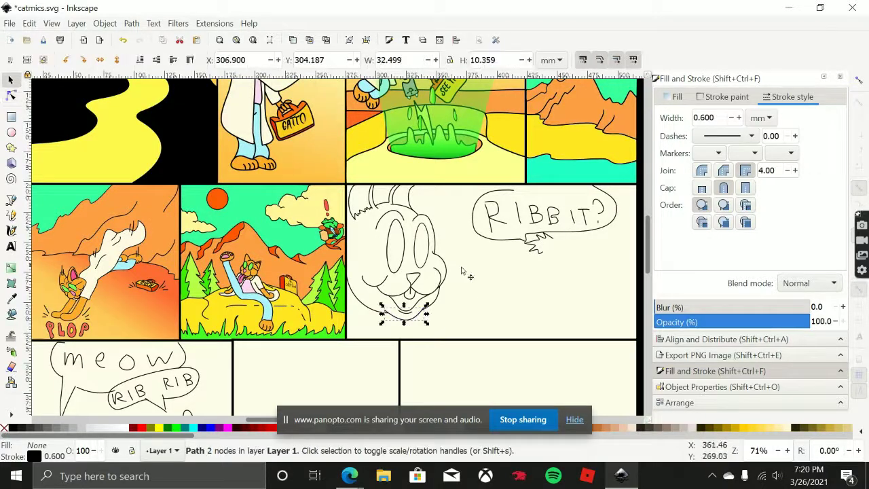
Draw a freehand bridge line between the cat's two eye ovals and a short line from the right oval to the head's edge.
left_click(499, 273)
scroll(402, 243, "up", 3)
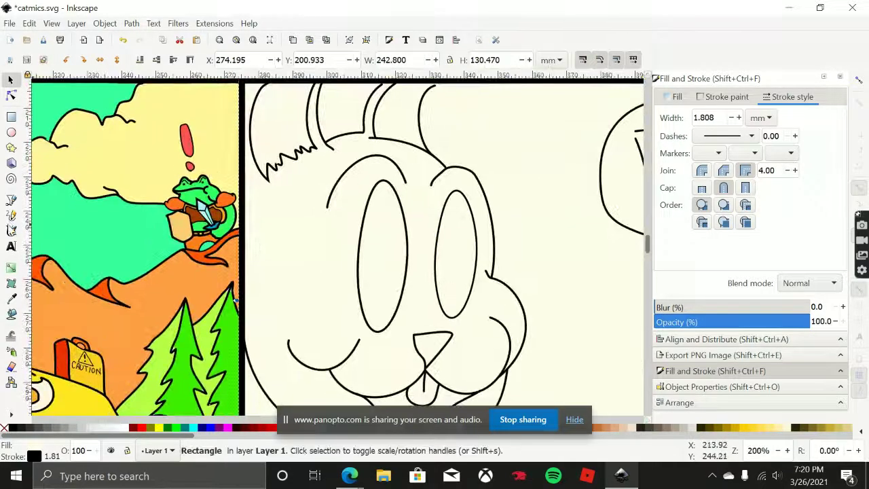
left_click(11, 215)
scroll(414, 264, "up", 1)
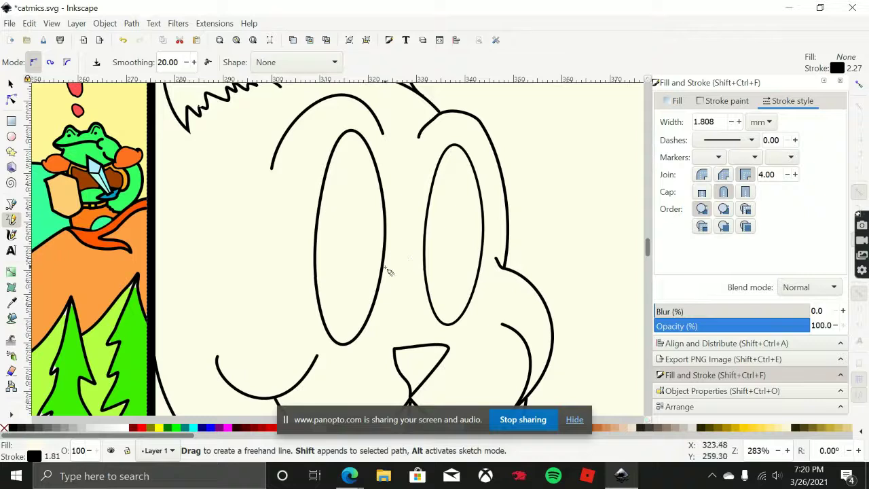
left_click_drag(386, 271, 425, 261)
mouse_move(489, 250)
left_mouse_down()
mouse_move(513, 242)
mouse_move(446, 274)
left_mouse_up()
Try a freehand line from the left eye oval to the panel's left border, and undo it.
scroll(562, 287, "left", 5)
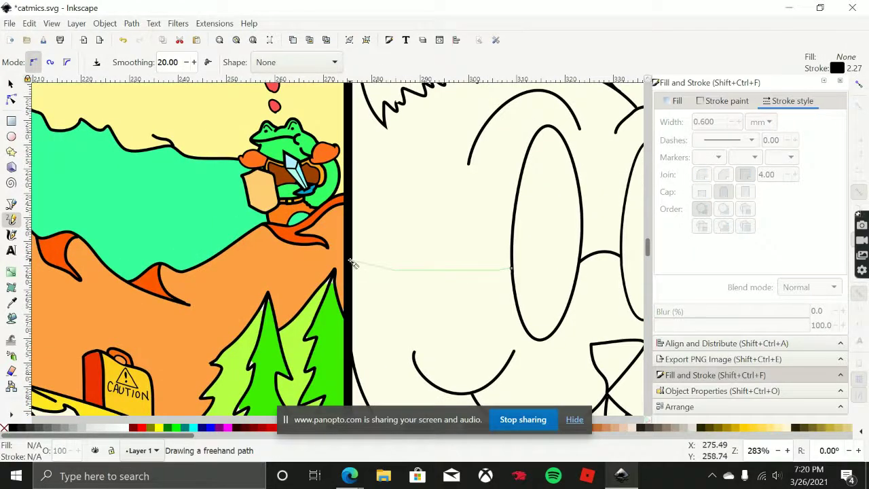
left_click_drag(350, 260, 349, 259)
scroll(460, 295, "down", 3)
mouse_move(542, 300)
left_mouse_down()
mouse_move(453, 277)
mouse_move(498, 273)
left_mouse_up()
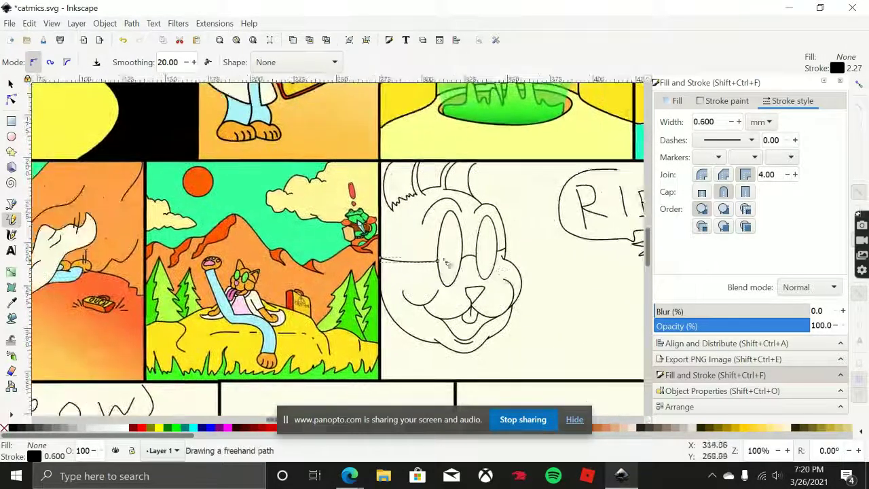
key("ctrl+z")
Draw a freehand line from the left eye oval to the panel's left border and move its outer end node further into the border.
scroll(442, 264, "up", 1)
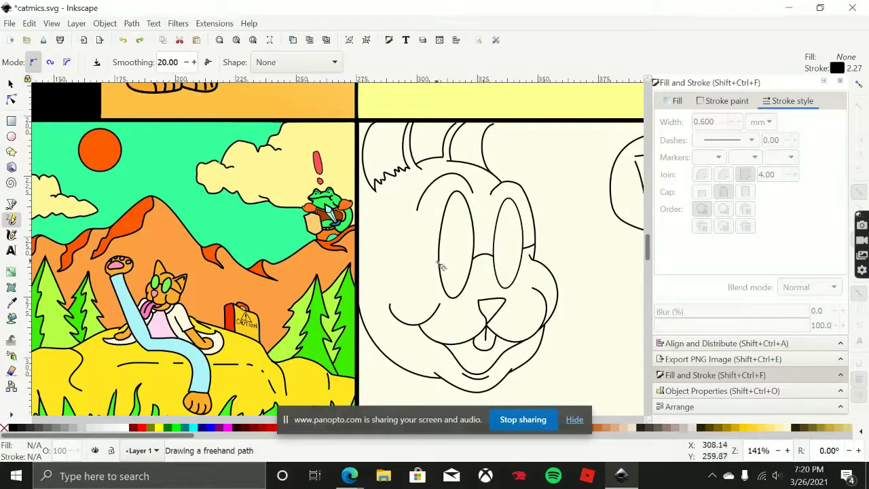
left_click_drag(440, 265, 354, 253)
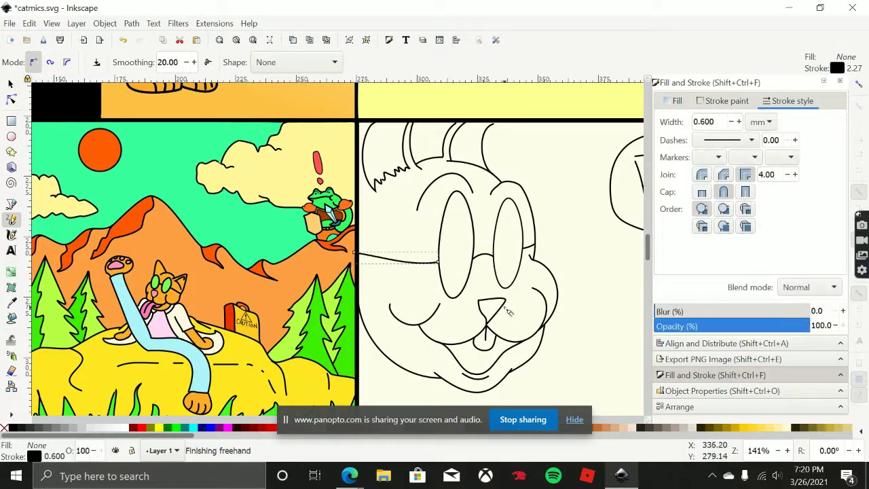
left_click(12, 84)
left_click(574, 254)
scroll(591, 291, "down", 1)
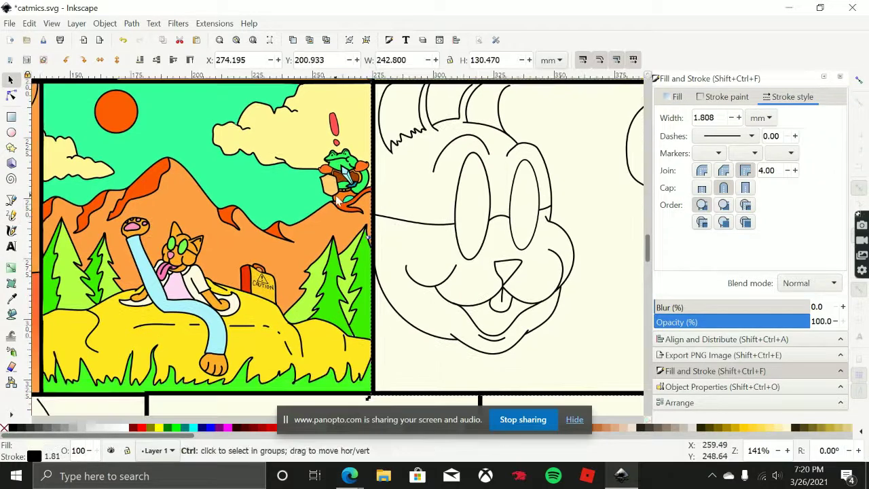
scroll(336, 199, "up", 4)
double_click(500, 277)
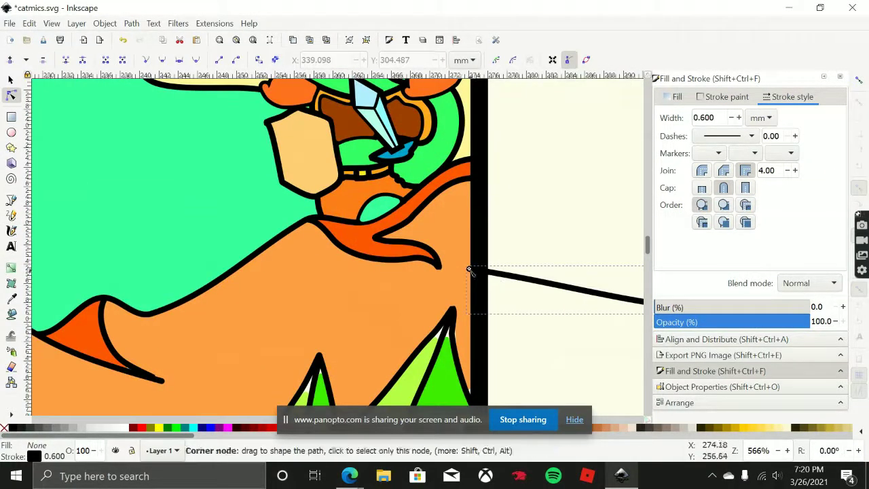
left_click_drag(469, 270, 473, 270)
In the neighbouring panel, stretch the dark green fill of the tree beside the border up into its tip by moving its top nodes.
scroll(476, 271, "left", 1)
scroll(476, 270, "down", 1)
scroll(477, 273, "up", 4, "ctrl")
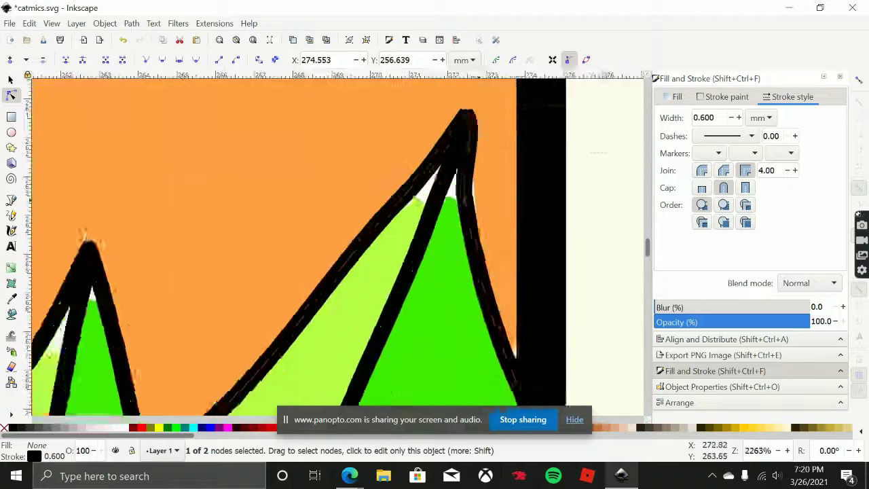
left_click(444, 202)
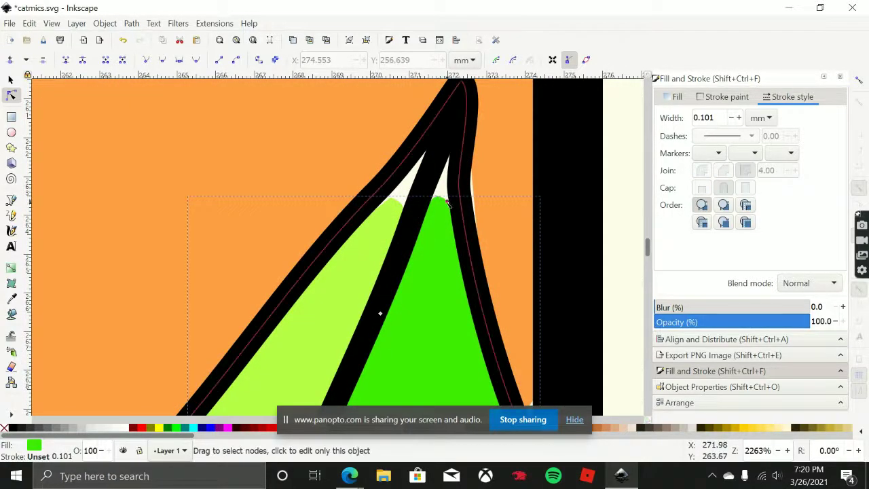
left_click_drag(444, 201, 453, 149)
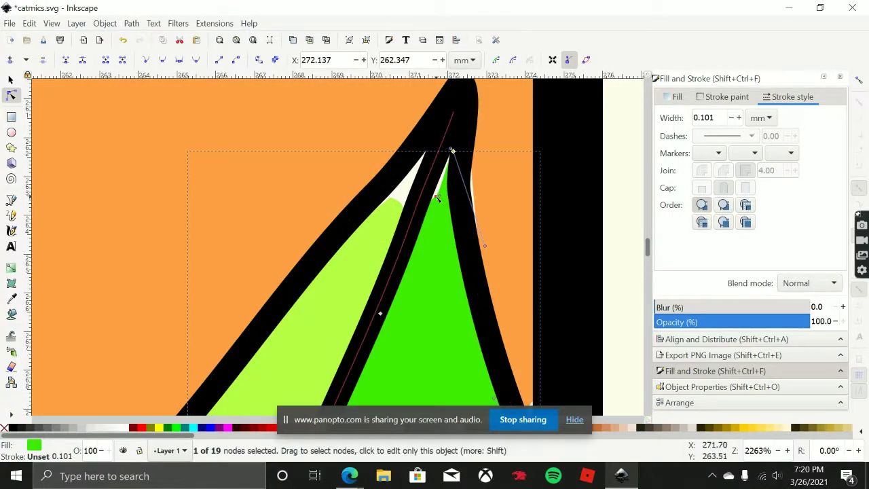
left_click_drag(435, 196, 416, 188)
Move the top node of the same tree's light green fill up under the outline to cover the white gap in its tip.
scroll(436, 198, "up", 4, "ctrl")
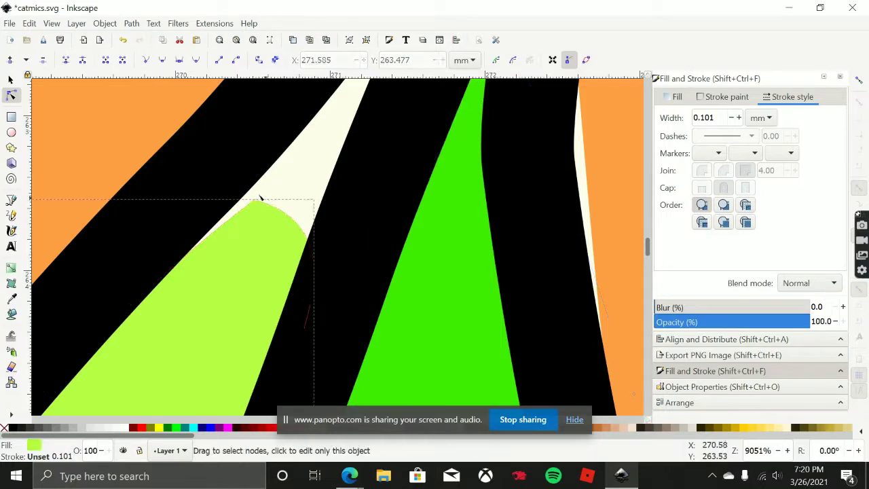
left_click(254, 200)
left_click_drag(254, 199, 342, 113)
left_click_drag(342, 113, 364, 115)
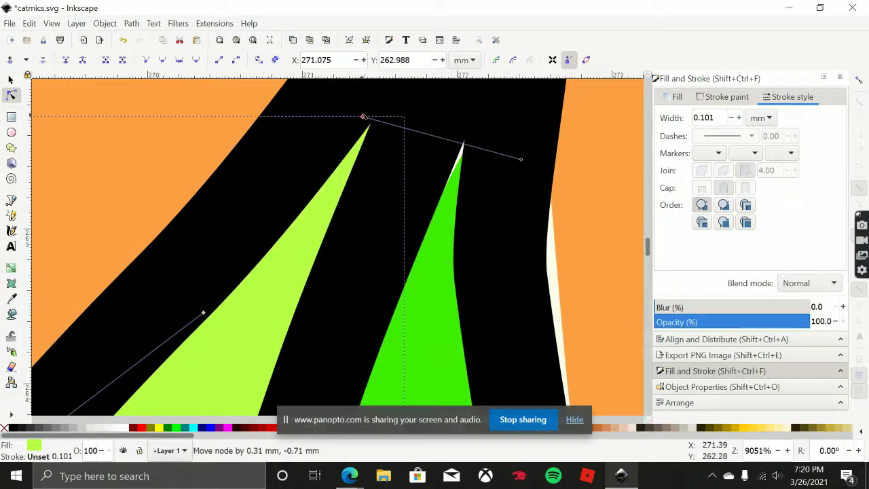
Pull the orange background fill's edge under the tree's right outline to close the white sliver beside its tip.
left_click(458, 162)
double_click(458, 163)
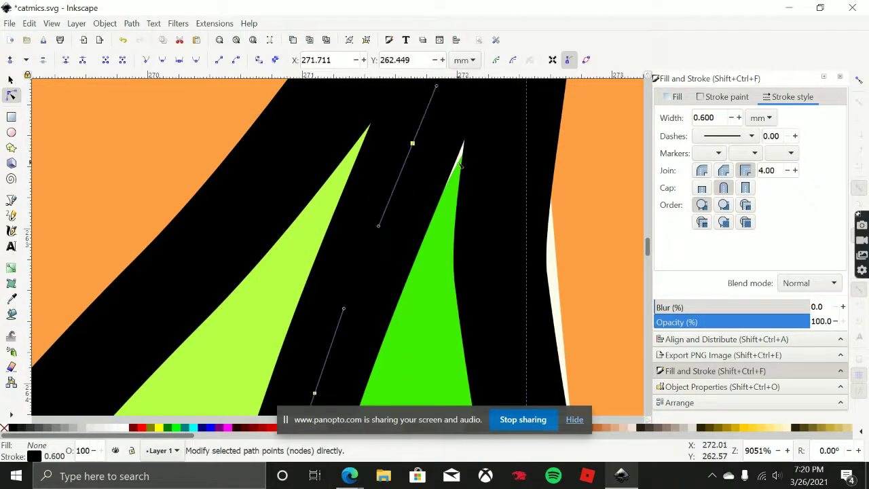
scroll(494, 212, "down", 2)
scroll(494, 213, "right", 3)
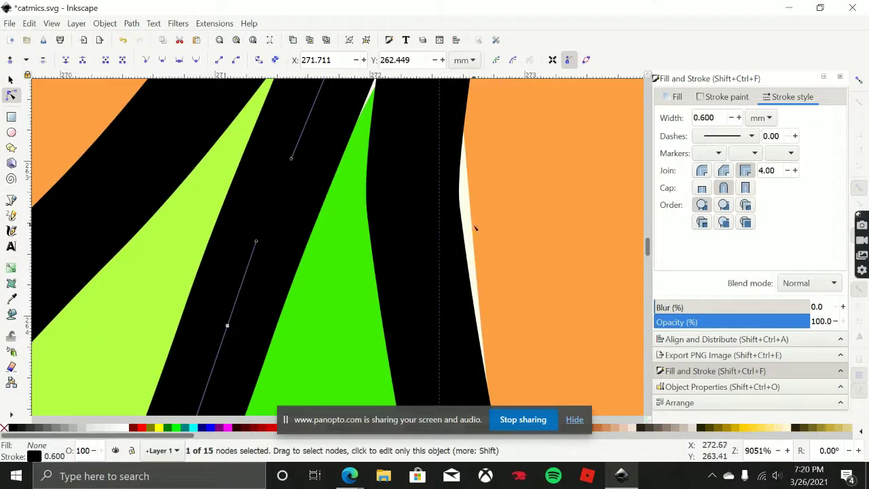
left_click(474, 228)
left_click(474, 228)
left_click_drag(474, 228, 455, 230)
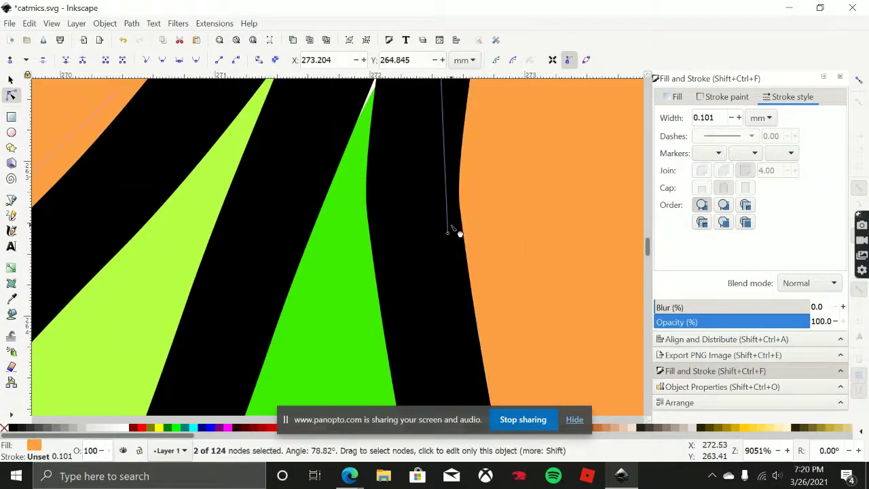
Extend the smaller tree's light green fill into its tip by moving its top node under the outline.
scroll(476, 268, "down", 2)
scroll(478, 277, "down", 2)
scroll(478, 287, "down", 3)
scroll(500, 209, "up", 2)
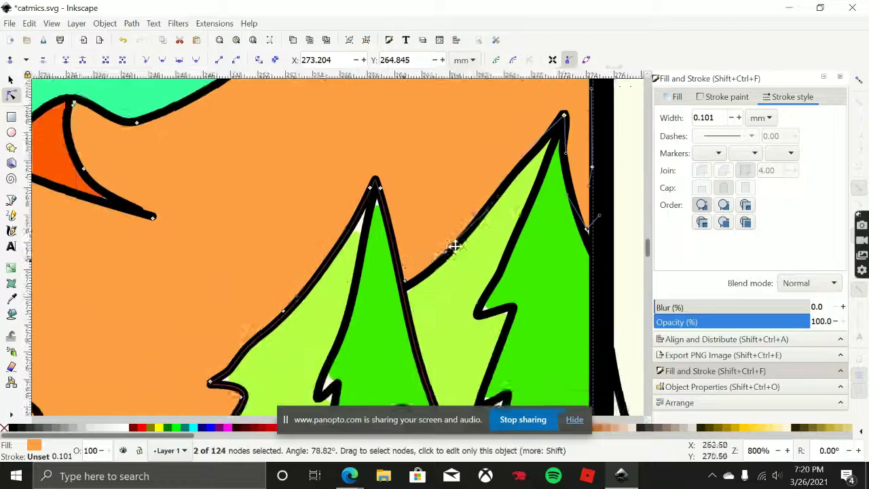
scroll(452, 245, "up", 1)
scroll(421, 209, "up", 3)
left_click(434, 241)
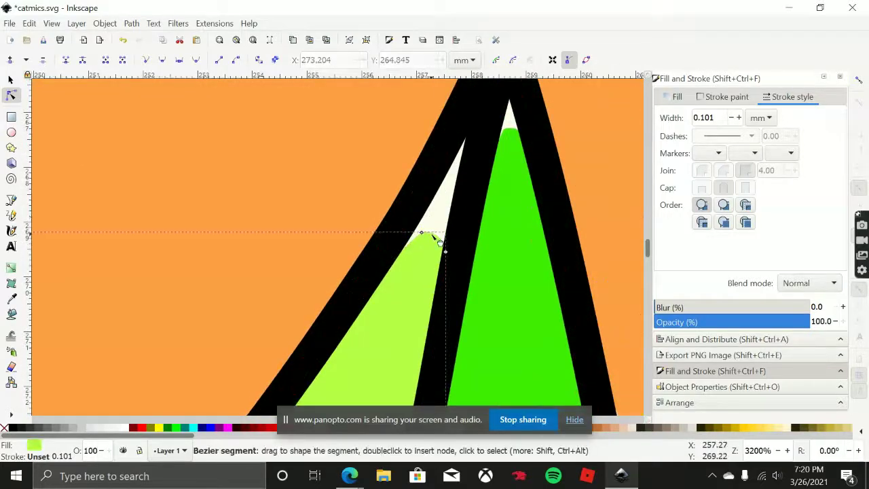
mouse_move(421, 231)
left_mouse_down()
mouse_move(414, 231)
mouse_move(418, 220)
left_mouse_up()
Try to fill the smaller tree's tip by moving the top node of its dark green fill.
left_click(510, 135)
left_click(509, 130)
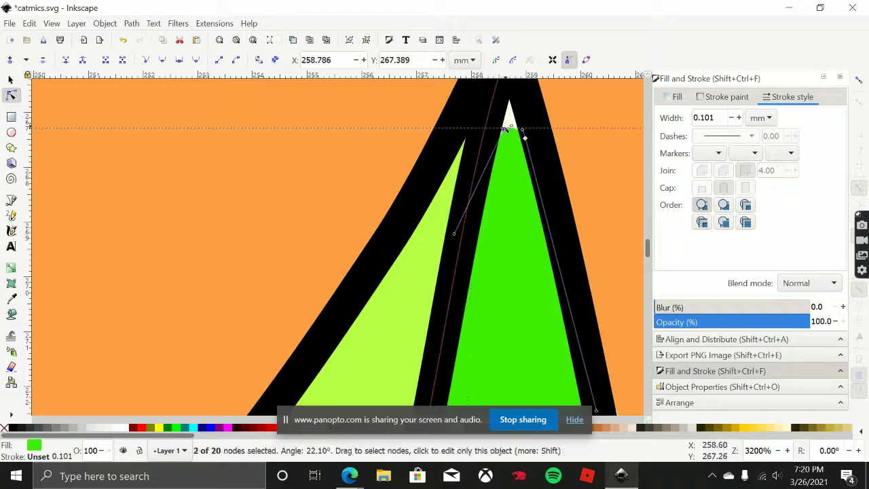
left_click_drag(509, 131, 499, 130)
Delete the smaller tree's dark green fill.
scroll(509, 291, "down", 8)
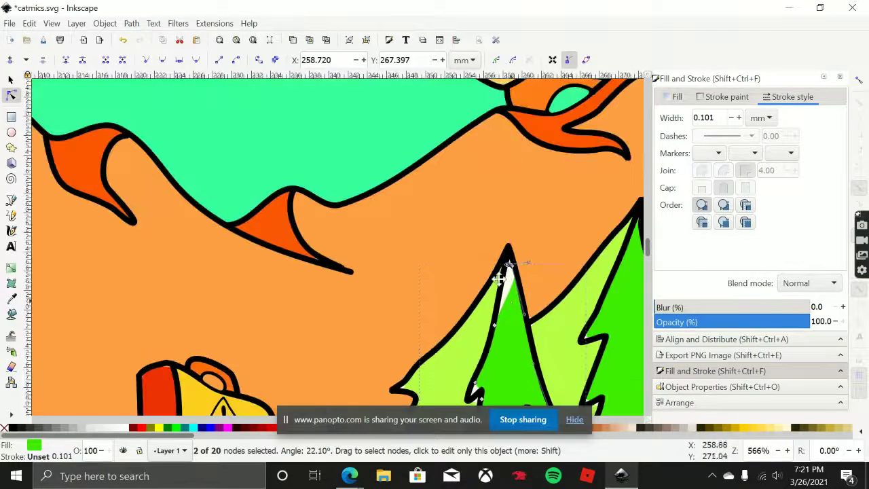
scroll(501, 277, "up", 3)
scroll(410, 231, "up", 2)
scroll(407, 230, "down", 4)
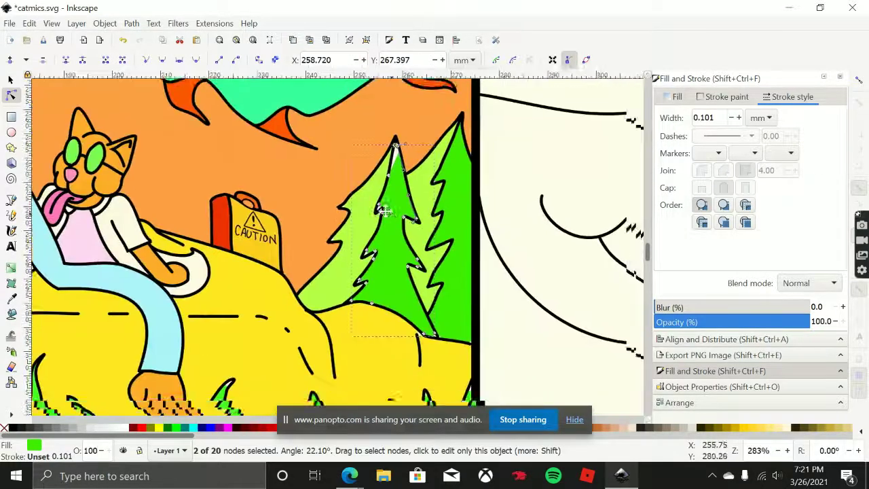
scroll(385, 211, "up", 3)
scroll(385, 222, "up", 1)
scroll(369, 221, "down", 1)
scroll(391, 187, "up", 1)
left_click_drag(379, 156, 545, 339)
scroll(527, 306, "up", 2)
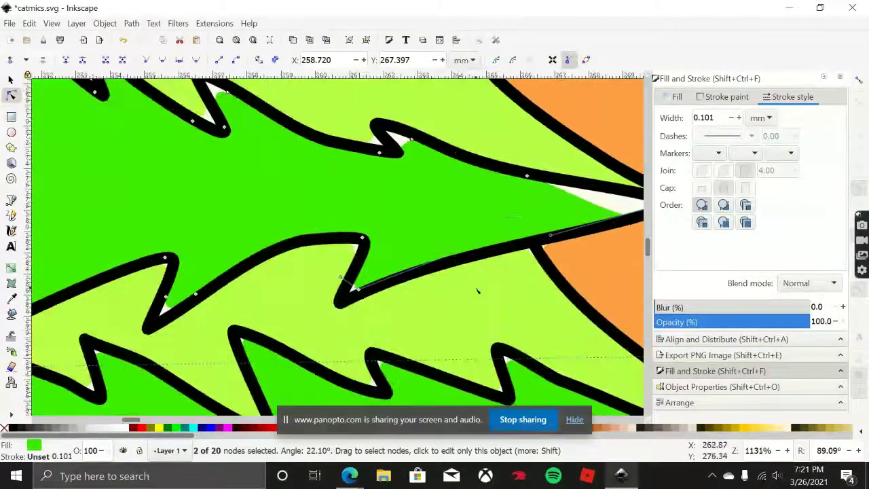
left_click_drag(478, 291, 518, 310)
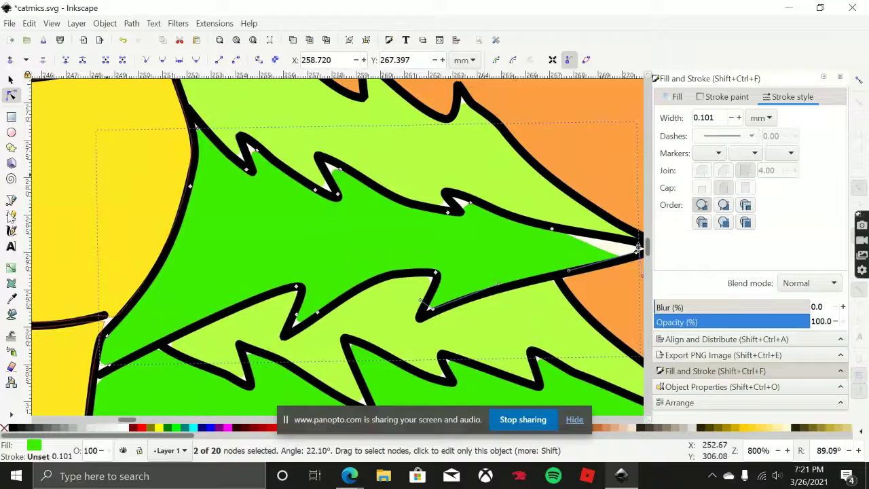
left_click(10, 79)
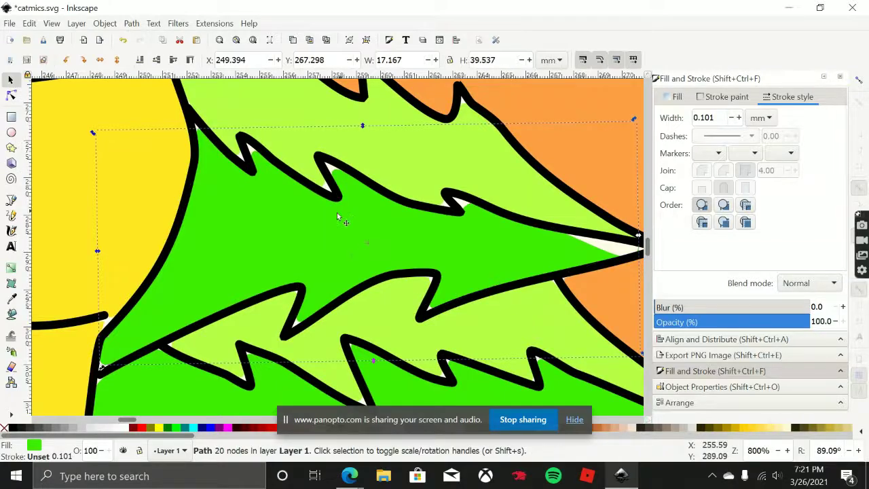
key("Delete")
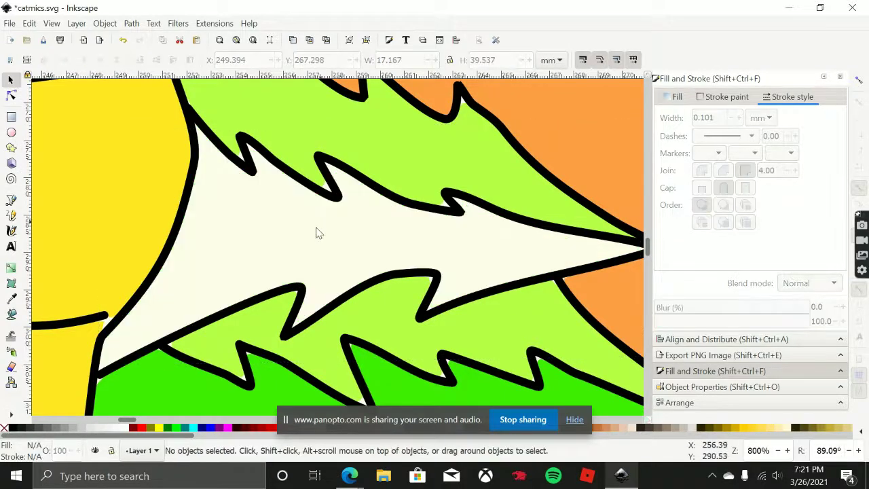
Bucket-fill the smaller tree's emptied area and match its fill to the neighbouring tree's dark green, 3fed00ff.
left_click(11, 314)
left_click(300, 262)
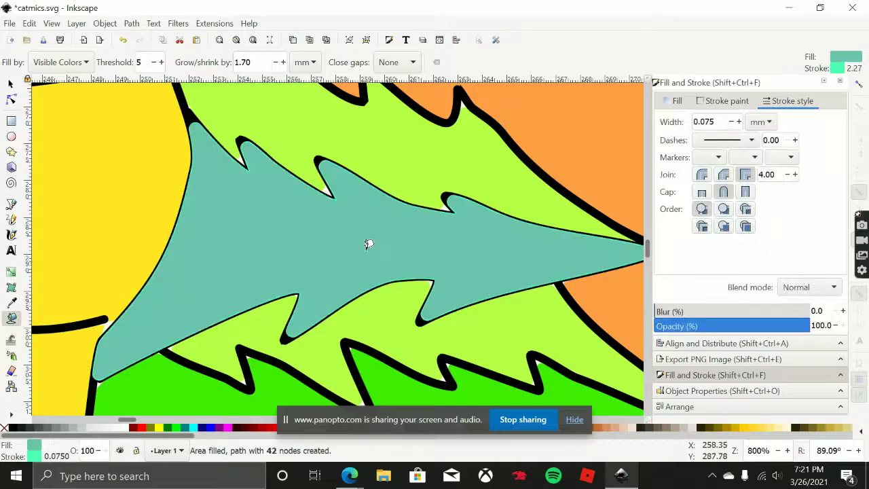
left_click_drag(436, 241, 397, 248)
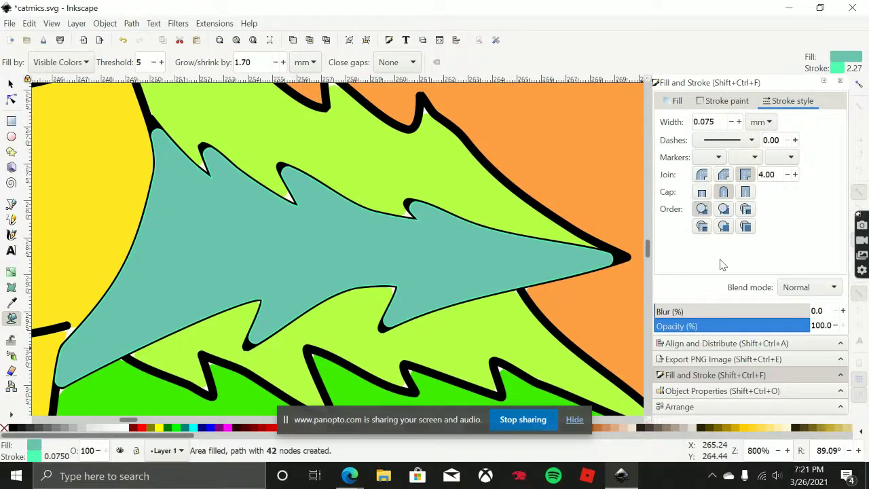
left_click(676, 101)
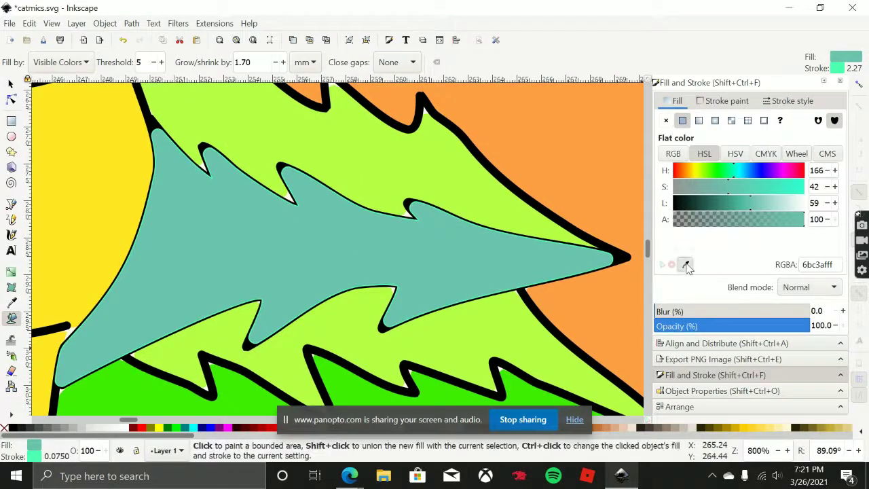
left_click(686, 265)
scroll(408, 272, "down", 2)
left_click(520, 351)
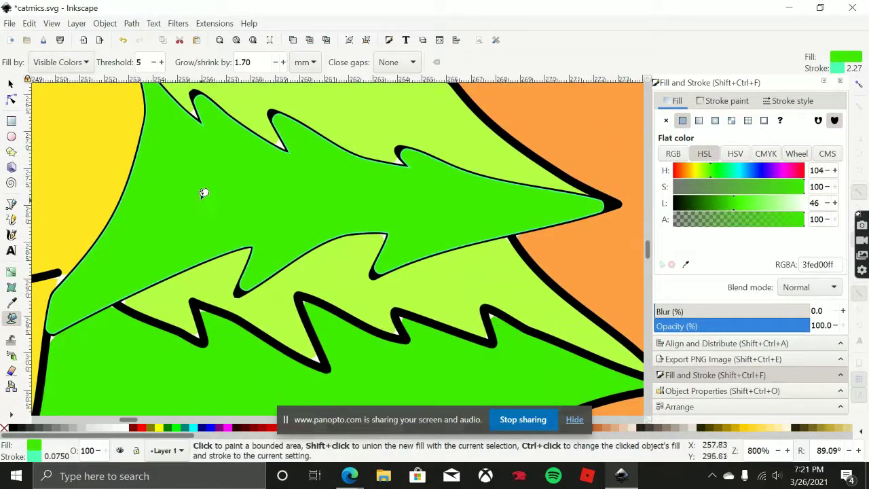
Remove the new green fill's stroke paint and lower the fill beneath the smaller tree's black outlines.
left_click(724, 101)
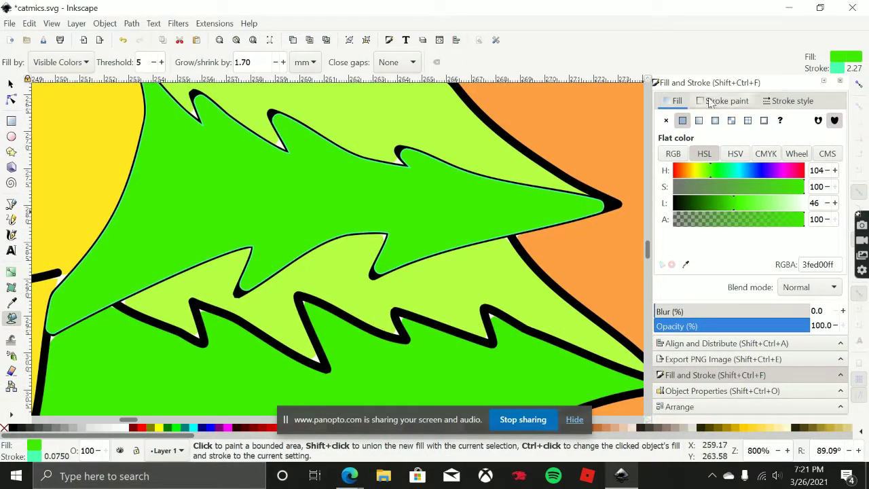
left_click(667, 121)
left_click(676, 101)
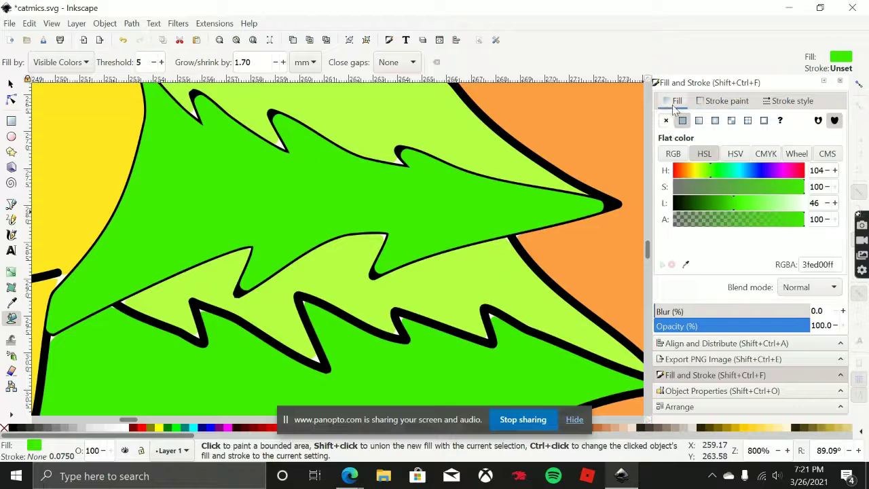
left_click(444, 210)
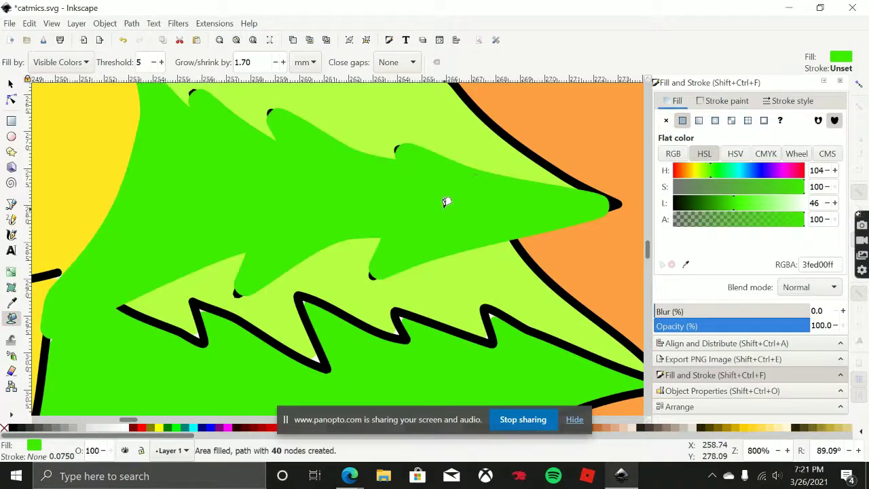
key("ctrl+z")
left_click(10, 83)
left_click(176, 142)
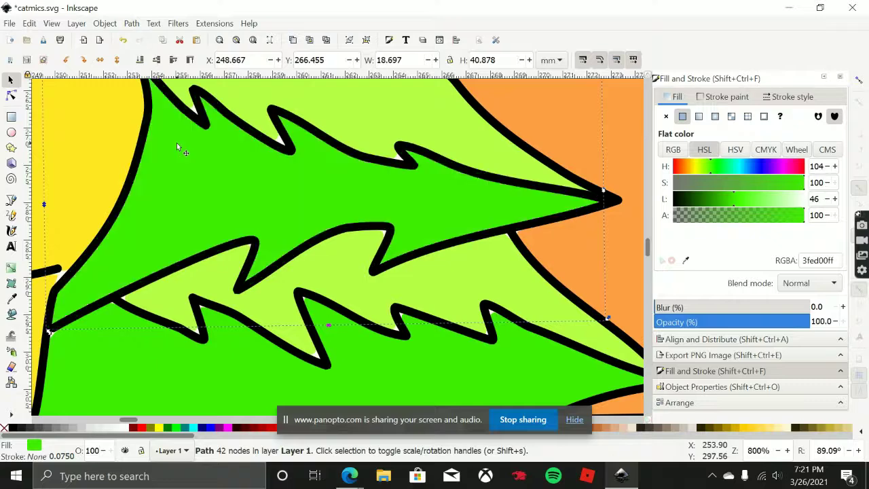
Delete the taller tree's light green fill.
scroll(459, 310, "down", 2, "ctrl")
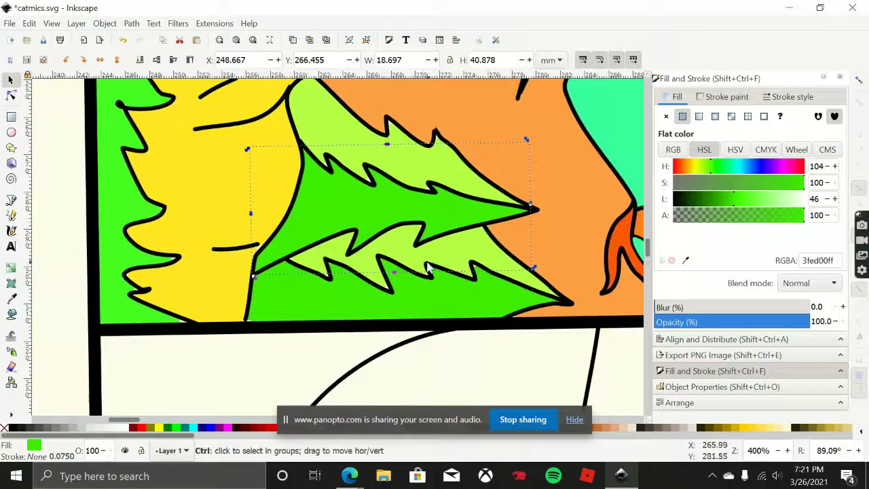
scroll(412, 252, "up", 2, "ctrl")
left_click(410, 249)
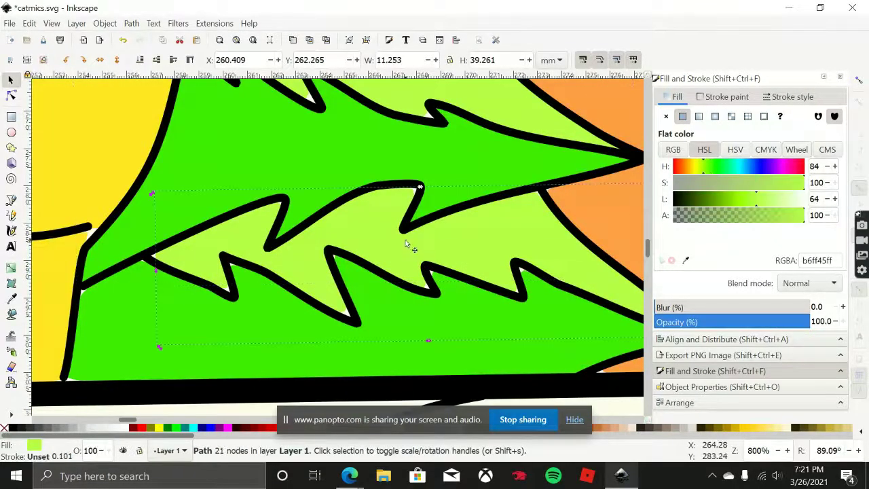
key("Delete")
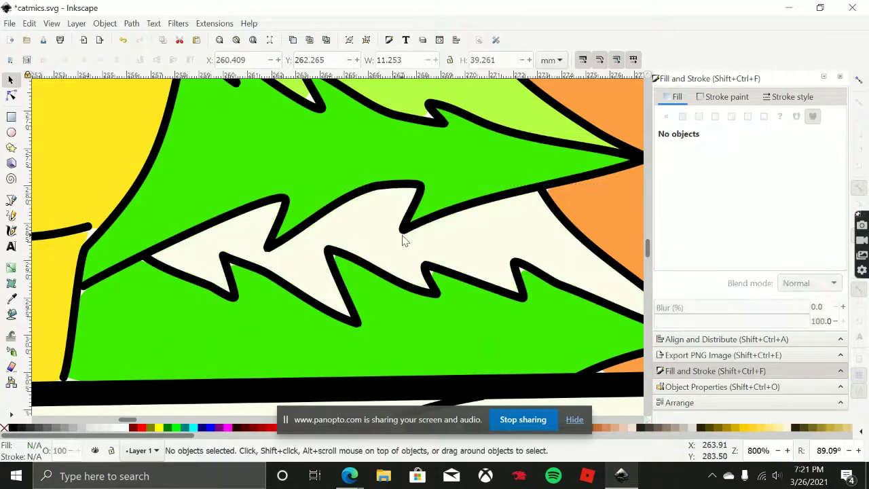
Bucket-fill the taller tree's emptied area and match its fill to the neighbouring tree's light green, b6ff45ff.
left_click(11, 318)
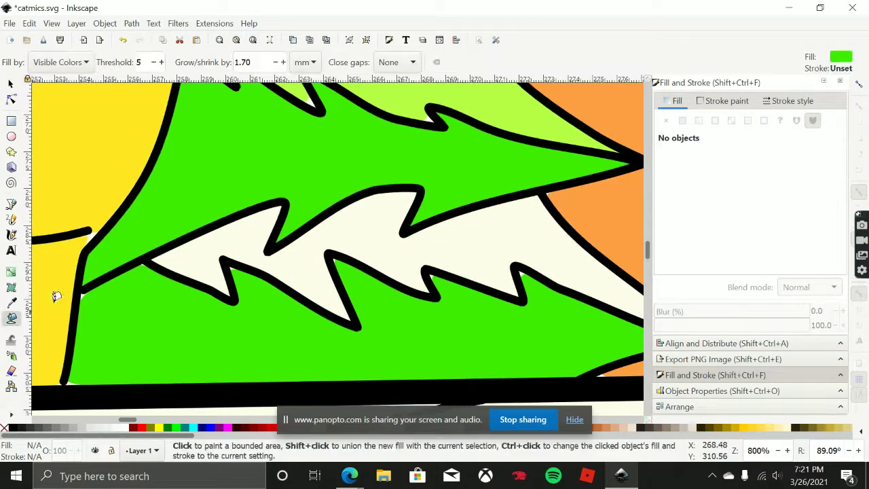
left_click(344, 220)
left_click_drag(498, 251, 448, 253)
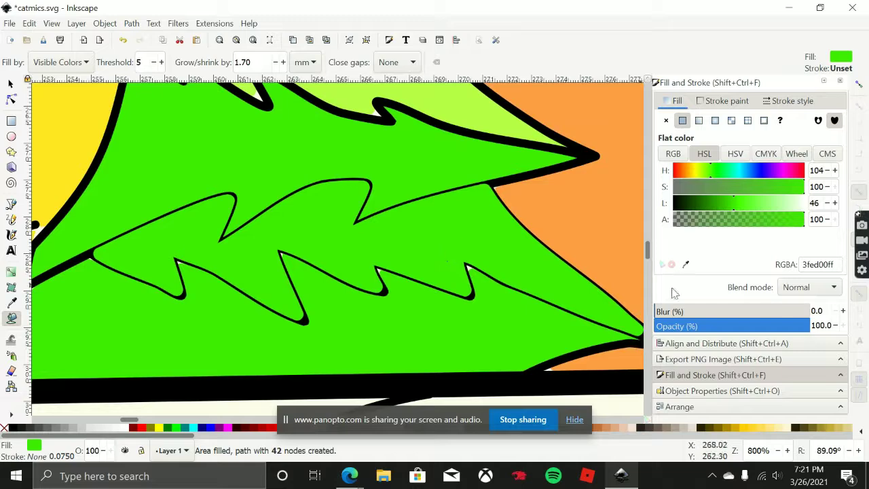
key("plus")
left_click(686, 265)
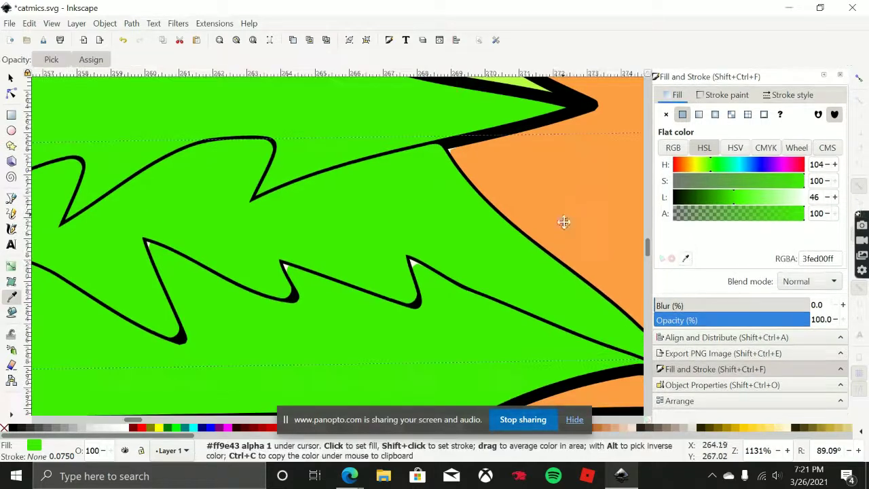
left_click_drag(543, 182, 571, 279)
left_click(446, 127)
Lower the new light green fill beneath the taller tree's black outlines.
scroll(532, 250, "down", 2)
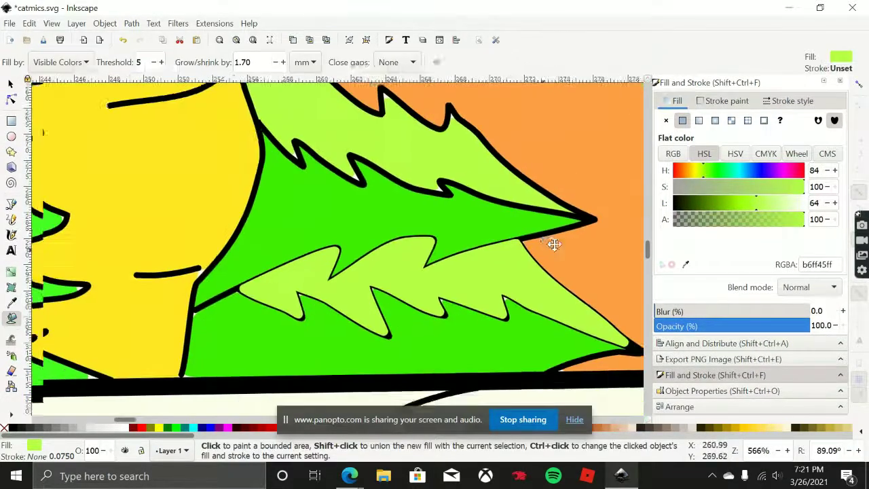
left_click(558, 234)
left_click(558, 234)
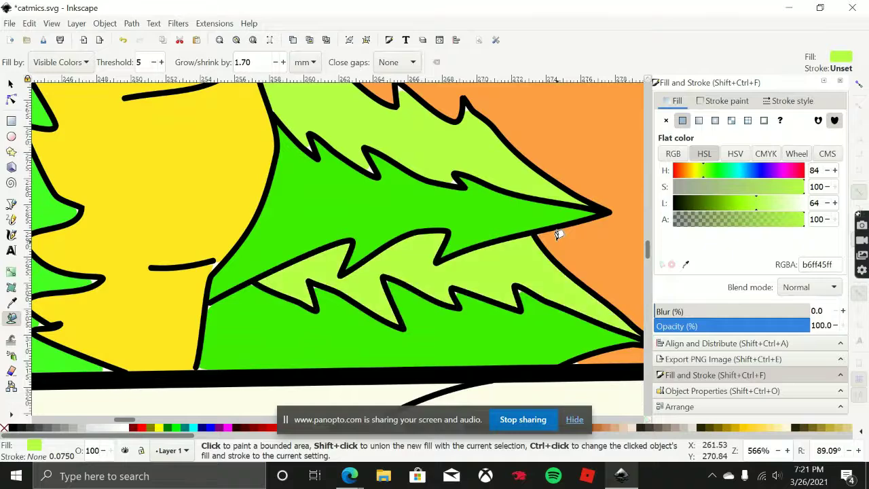
Delete the taller tree's dark green fill above the panel's lower border.
scroll(549, 132, "down", 3)
scroll(339, 130, "right", 6)
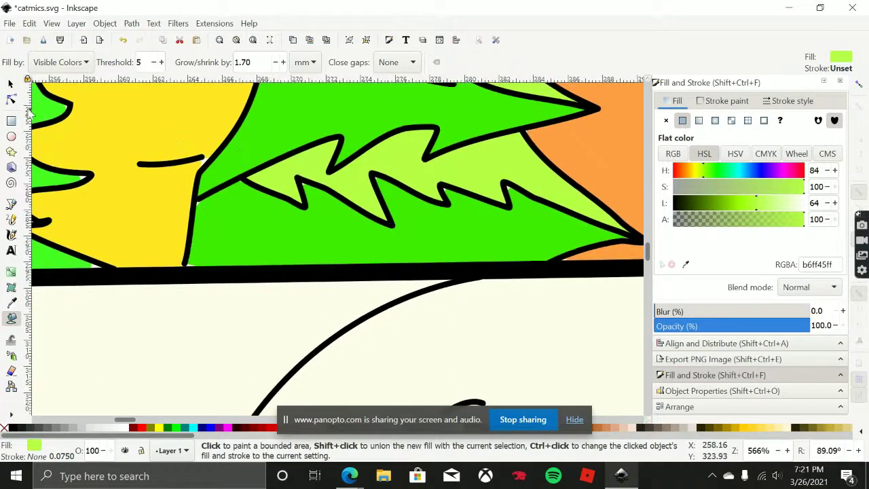
left_click(11, 84)
left_click(299, 239)
left_click(377, 239)
scroll(377, 235, "up", 1)
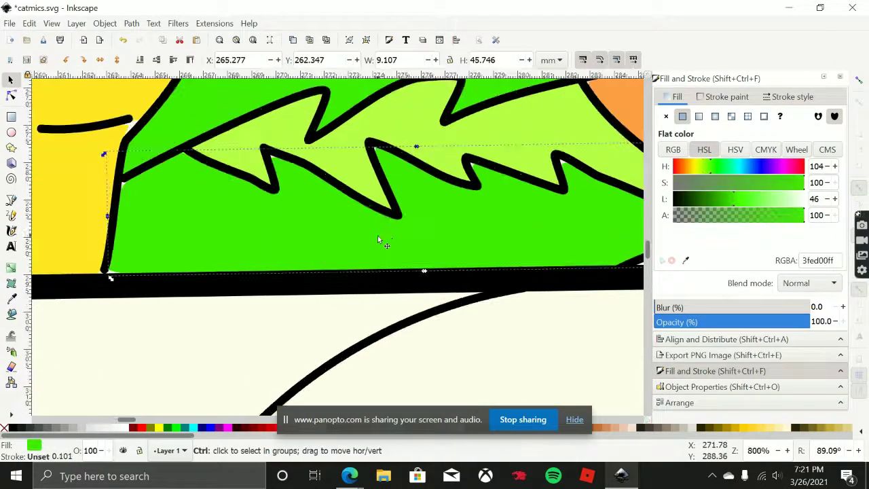
scroll(312, 266, "down", 1)
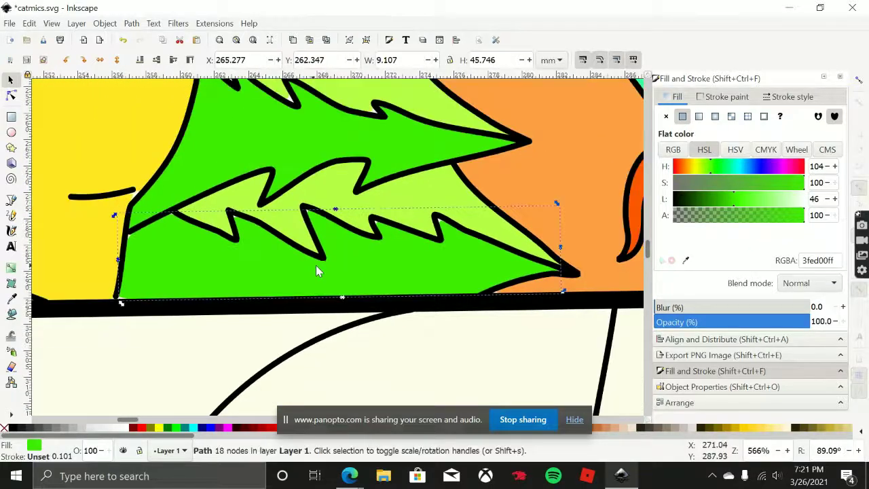
key("Delete")
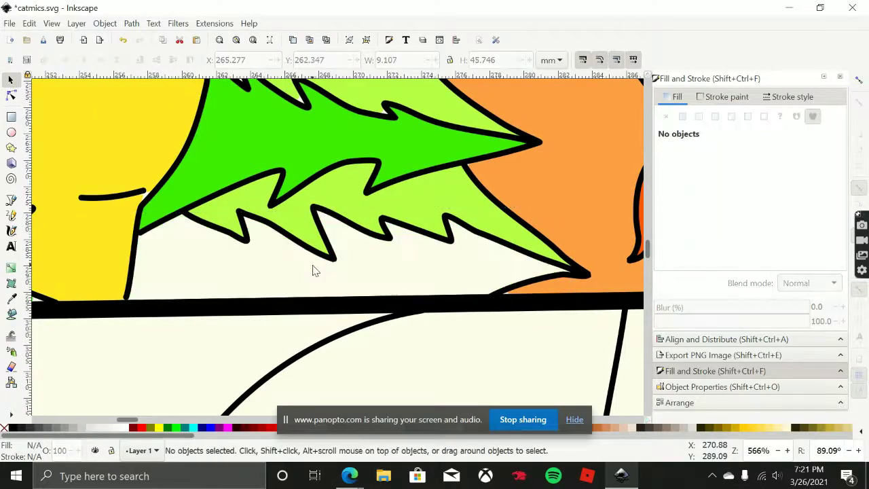
Bucket-fill the taller tree's emptied dark side, match it to dark green 3fed00ff and send the fill to the bottom of the stack.
left_click(12, 313)
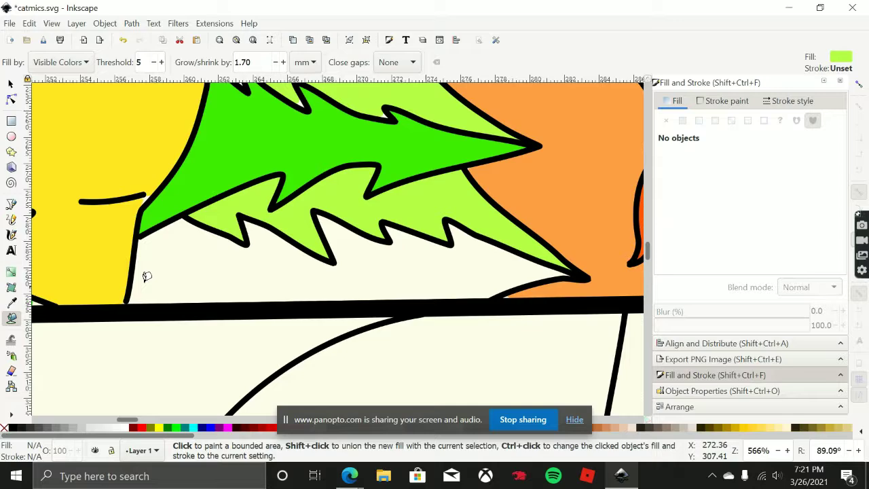
left_click(203, 286)
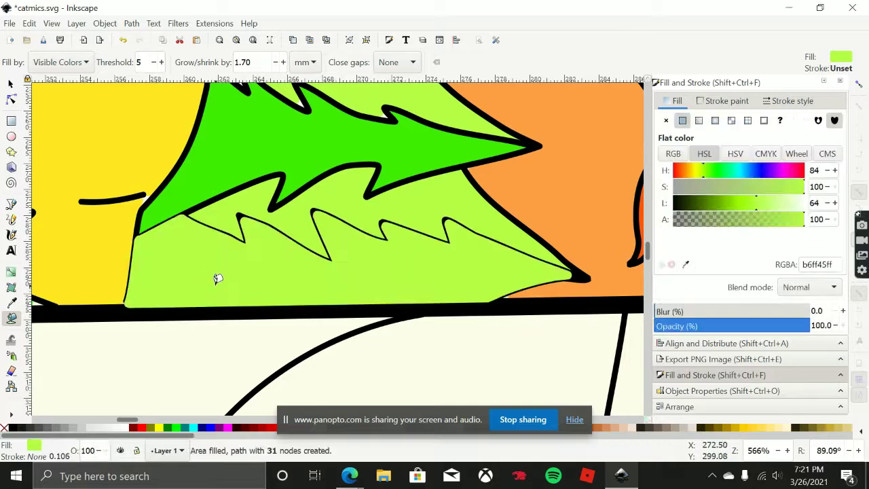
left_click(686, 264)
left_click_drag(505, 191, 540, 235)
left_click(455, 187)
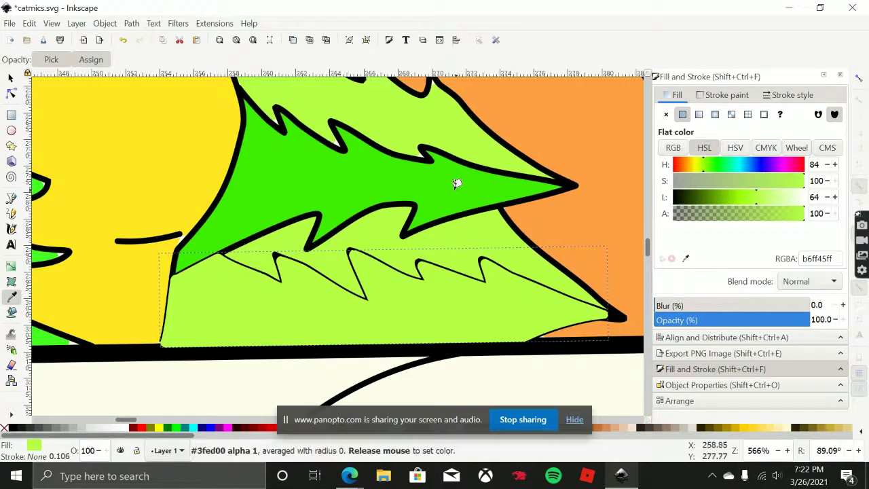
left_click(13, 86)
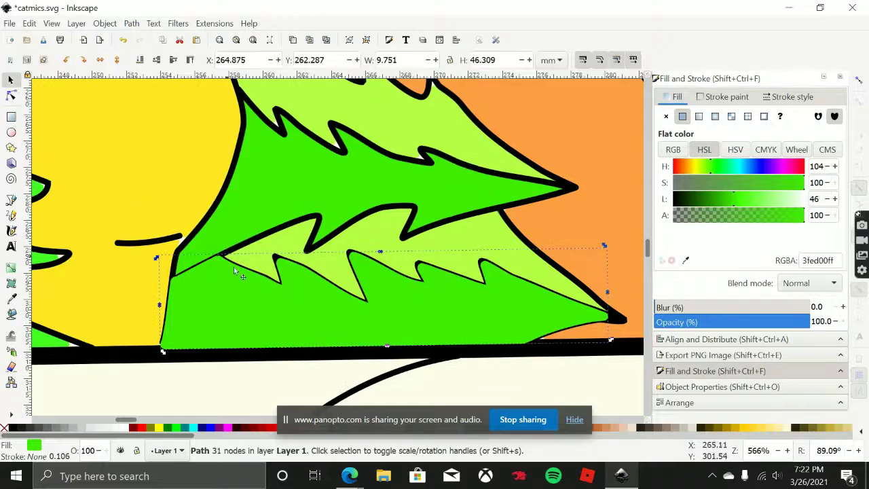
key("End")
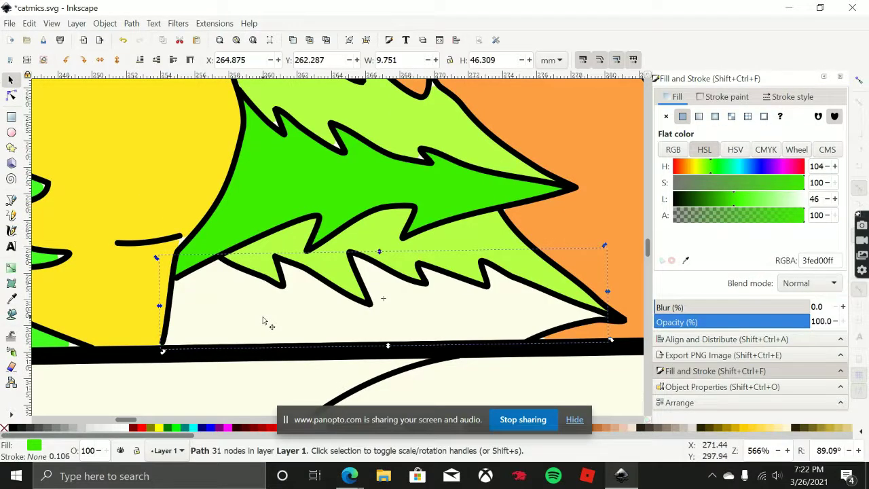
Delete the smaller tree's light green fill.
scroll(361, 273, "up", 2)
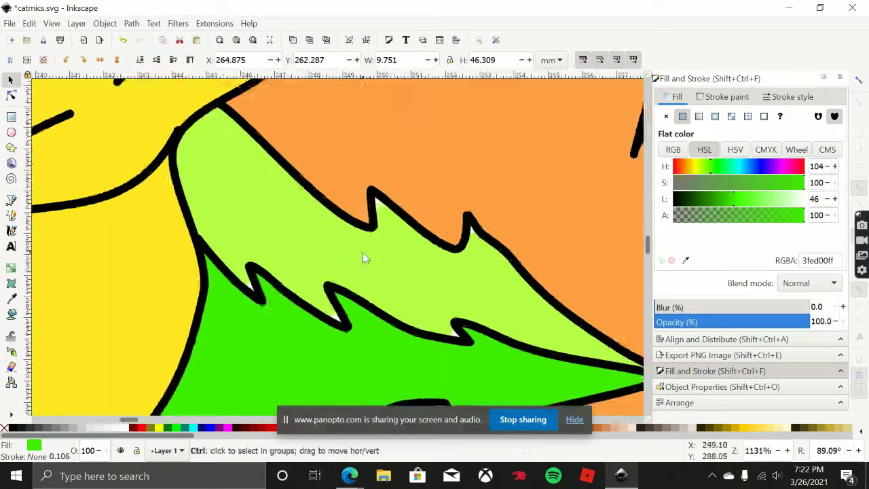
left_click(383, 268)
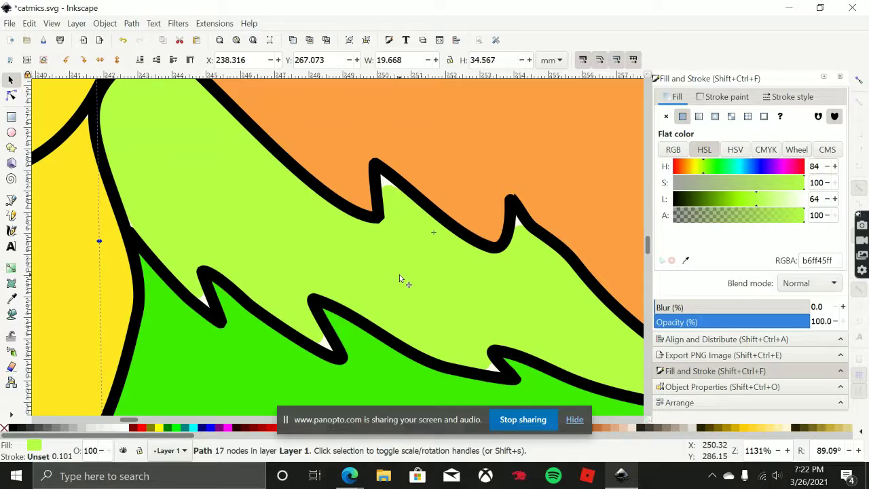
key("Delete")
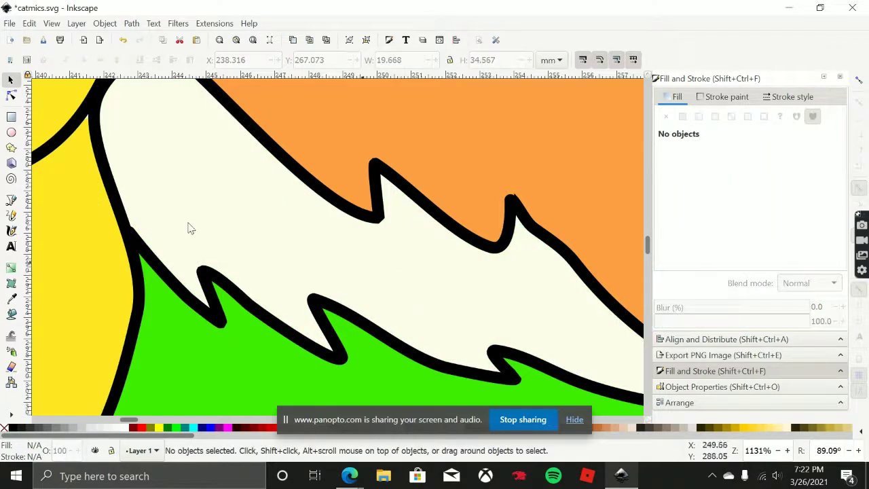
Bucket-fill the smaller tree's emptied light side and match its fill to the taller tree's light green, b6ff45ff.
scroll(267, 188, "down", 1, "ctrl")
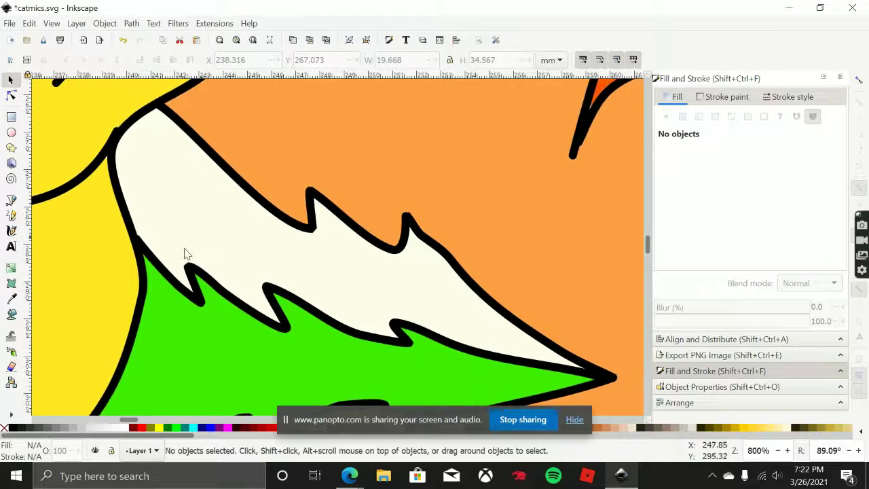
left_click(10, 314)
left_click(473, 313)
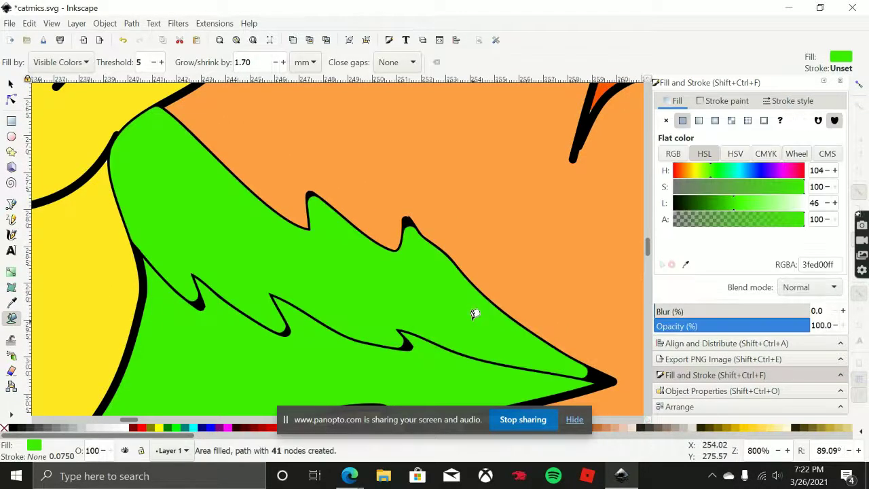
left_click(686, 265)
scroll(426, 321, "down", 4)
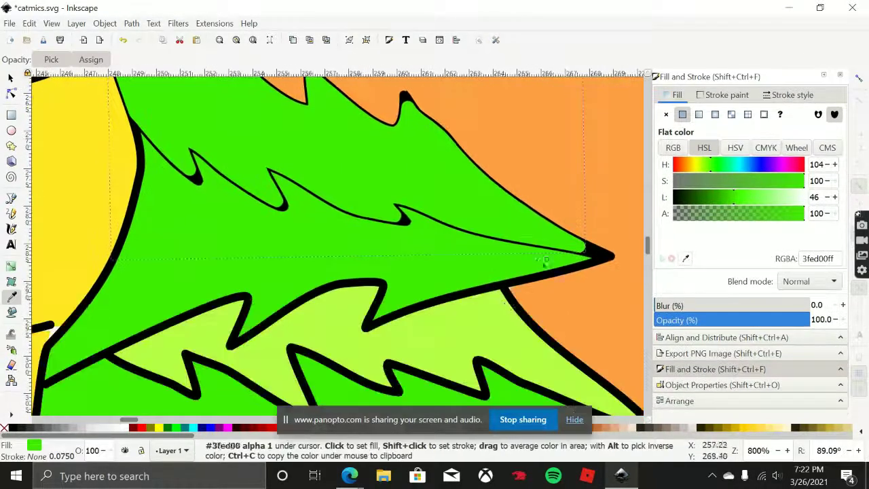
left_click(427, 322)
Place the smaller tree's new light green fill above the background and beneath the black outlines.
scroll(431, 191, "up", 1)
key("ctrl+z")
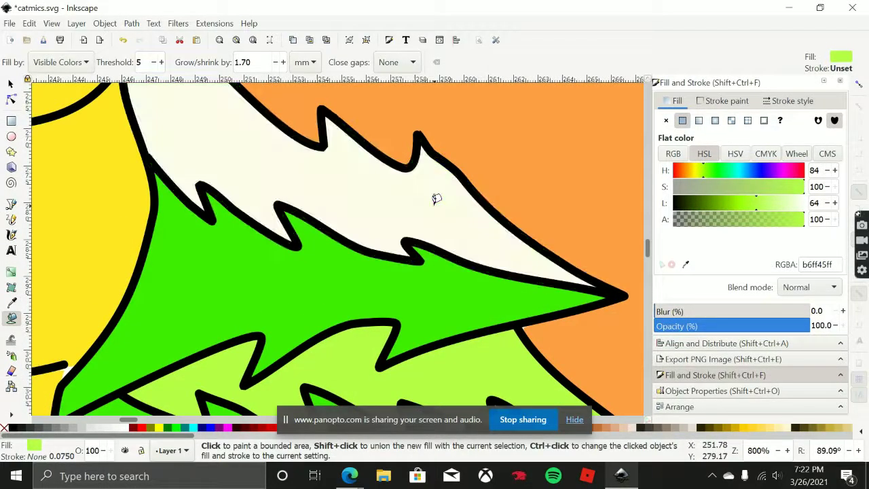
left_click(436, 199)
left_click_drag(398, 212, 316, 223)
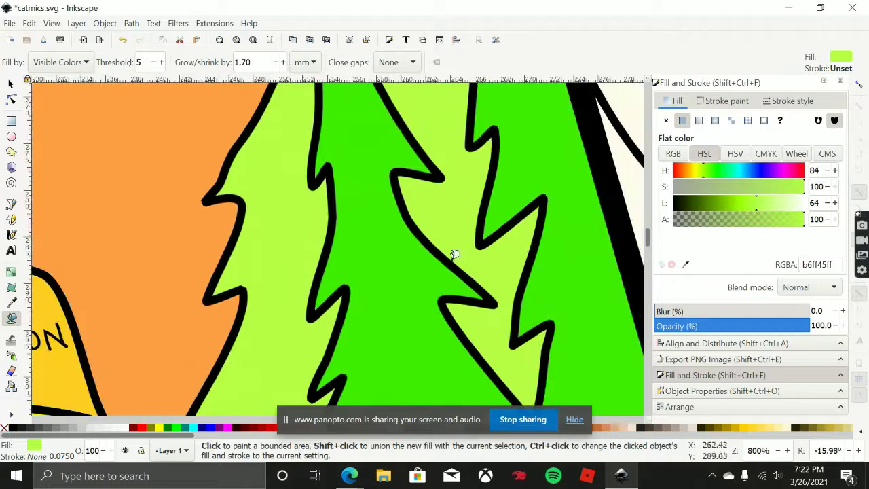
Examine the refilled trees, the grass along the panel's lower edge and the cat in the neighbouring Ribbit panel.
mouse_move(608, 295)
left_mouse_down()
mouse_move(485, 295)
mouse_move(446, 312)
mouse_move(417, 312)
mouse_move(401, 278)
left_mouse_up()
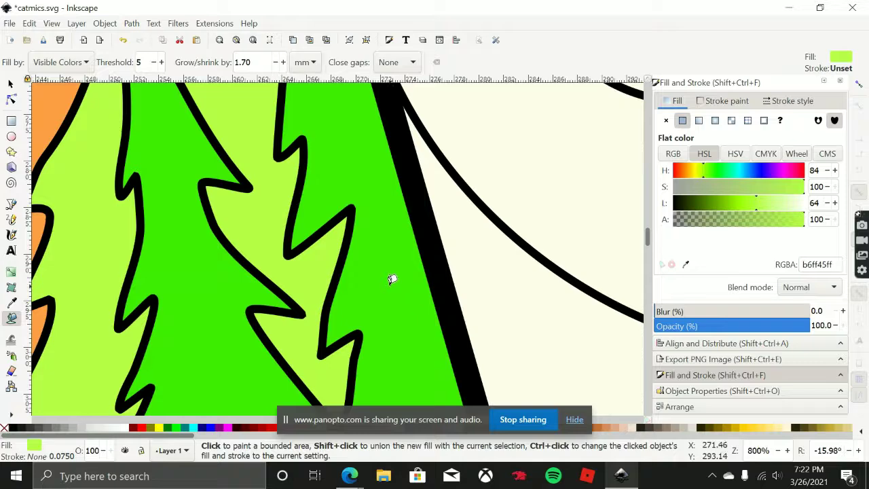
scroll(370, 278, "down", 4)
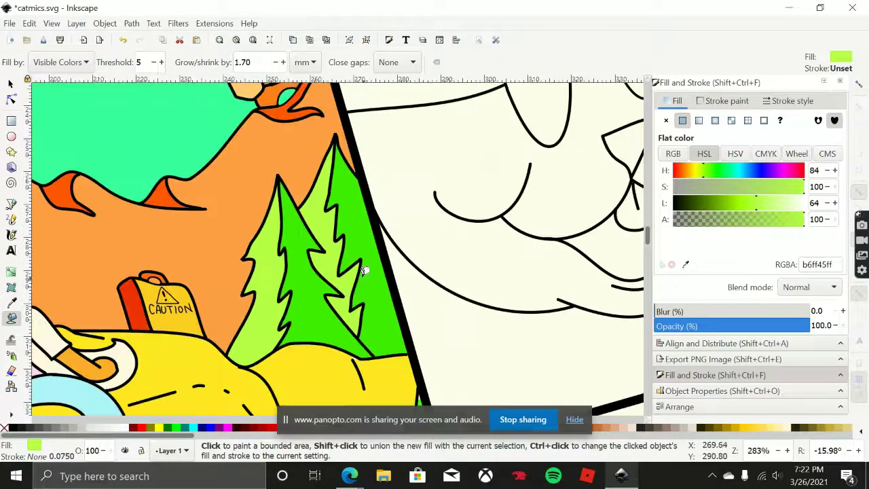
scroll(438, 274, "up", 2)
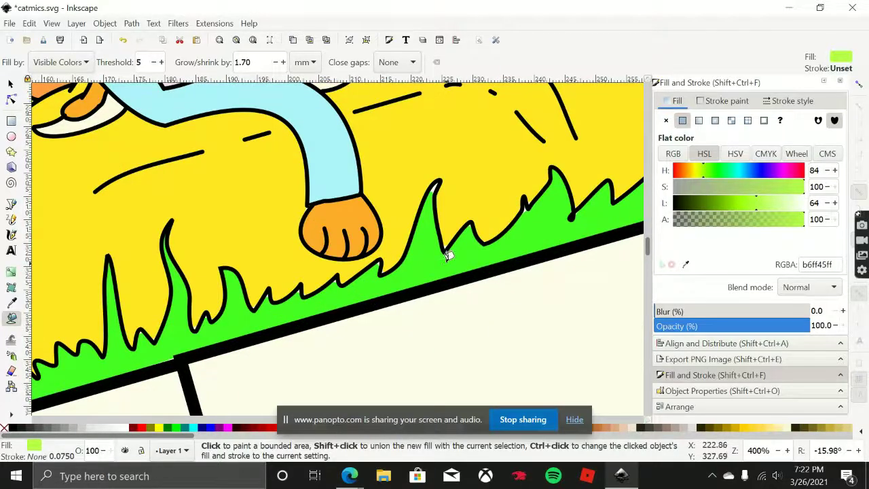
scroll(514, 172, "down", 3)
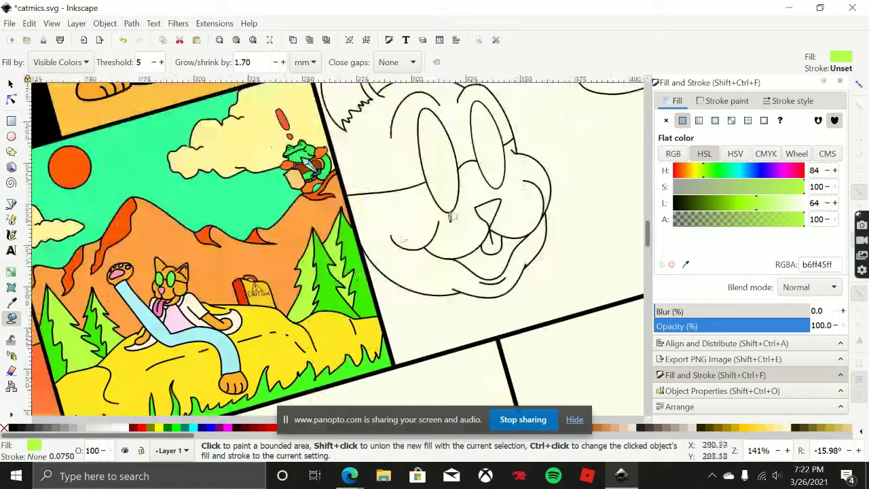
scroll(514, 248, "up", 1)
left_click_drag(514, 248, 138, 240)
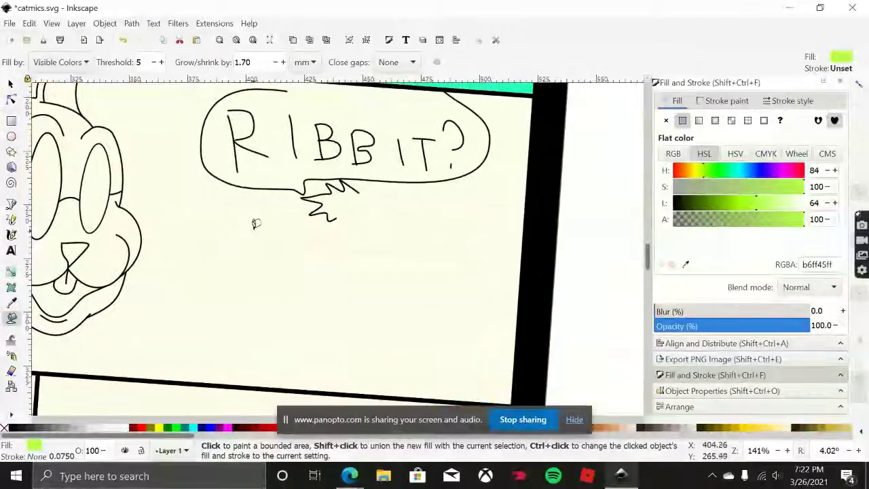
scroll(339, 223, "up", 4)
left_click_drag(338, 223, 207, 246)
left_click_drag(207, 261, 485, 238)
scroll(344, 314, "up", 2)
left_click_drag(351, 330, 396, 295)
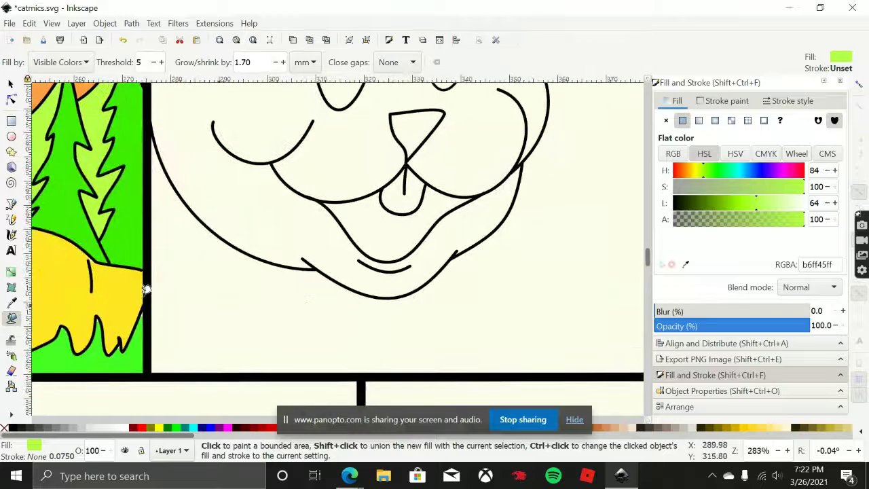
Try to draw the cat's two neck lines freehand, running down from both sides of its chin.
left_click(12, 221)
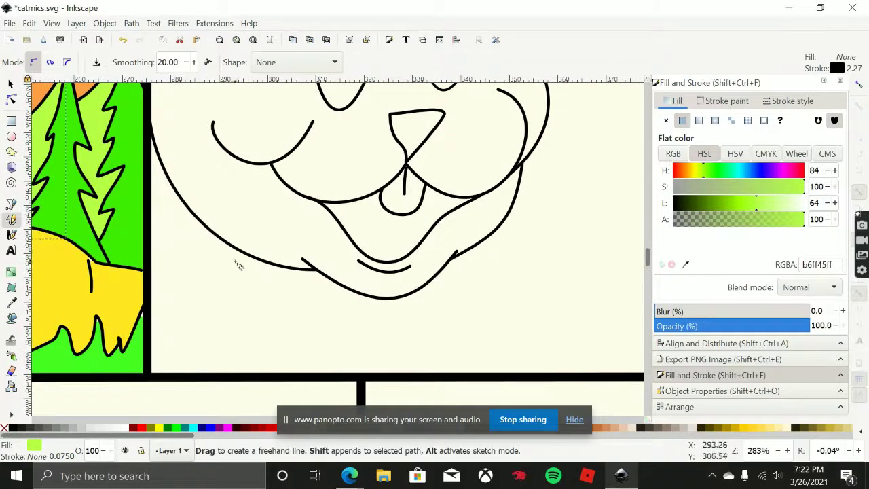
mouse_move(230, 246)
left_mouse_down()
mouse_move(246, 275)
mouse_move(231, 328)
left_mouse_up()
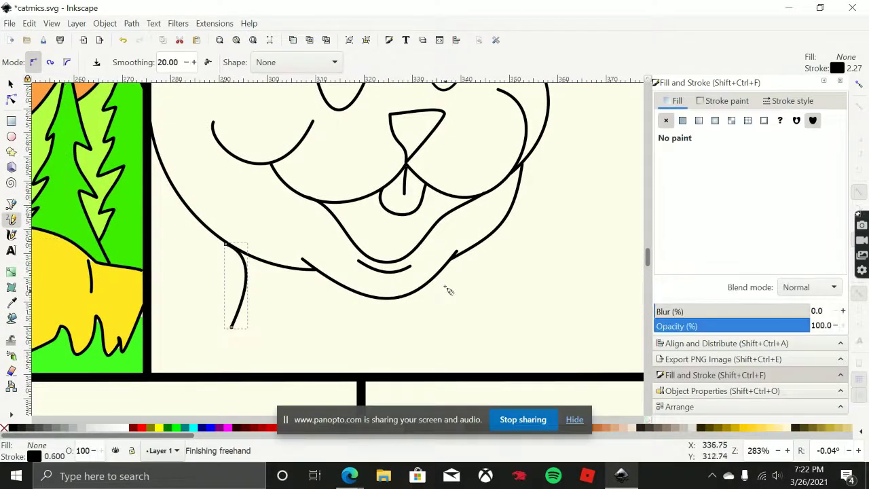
mouse_move(456, 258)
left_mouse_down()
mouse_move(435, 291)
mouse_move(430, 357)
left_mouse_up()
scroll(356, 348, "down", 5)
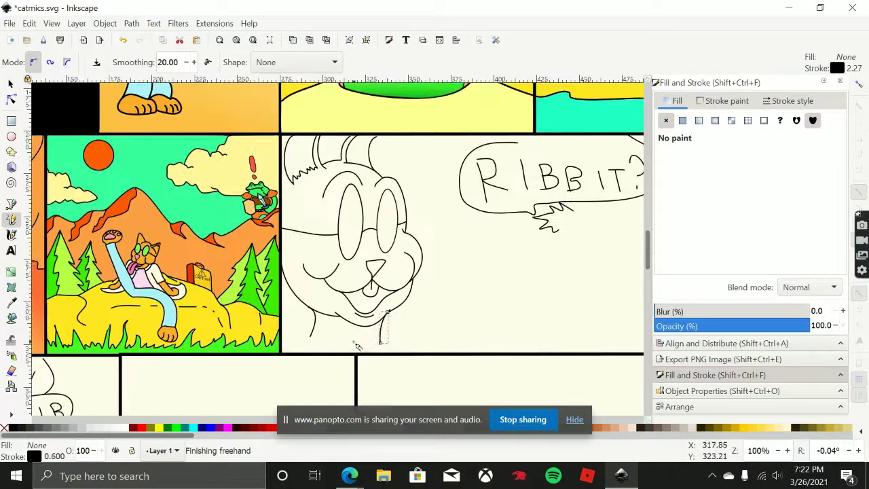
left_click_drag(355, 346, 348, 347)
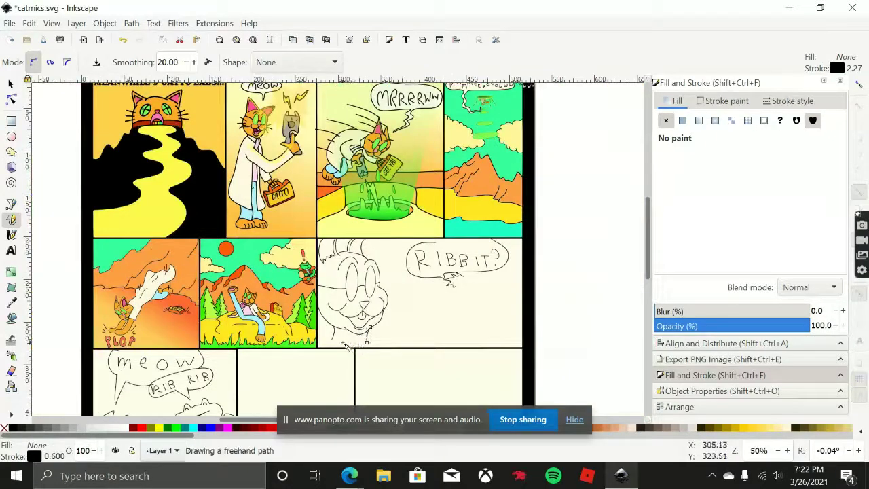
key("ctrl+z")
scroll(347, 346, "up", 5)
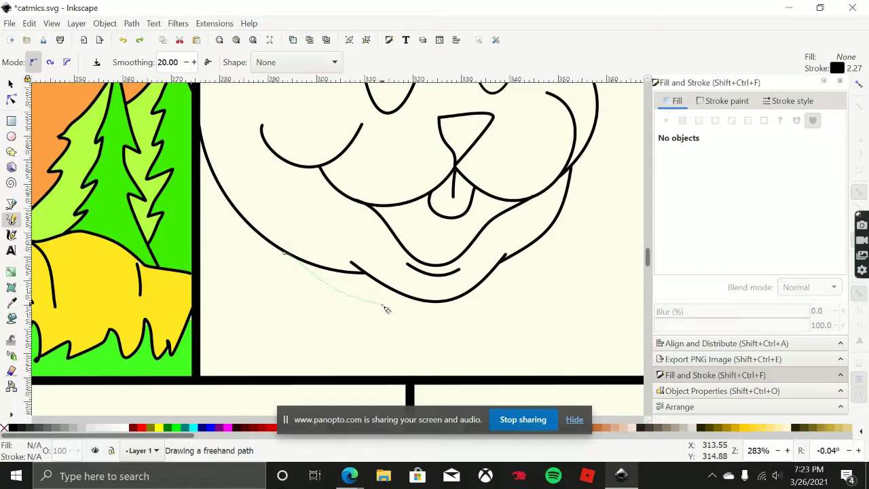
Try to draw a pointed shirt collar freehand under the left side of the cat's jaw.
left_click_drag(348, 357, 338, 364)
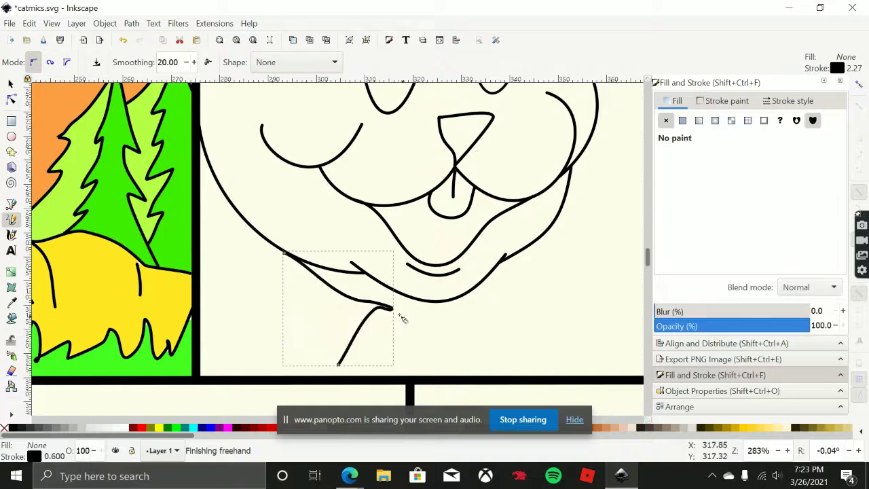
key("ctrl+z")
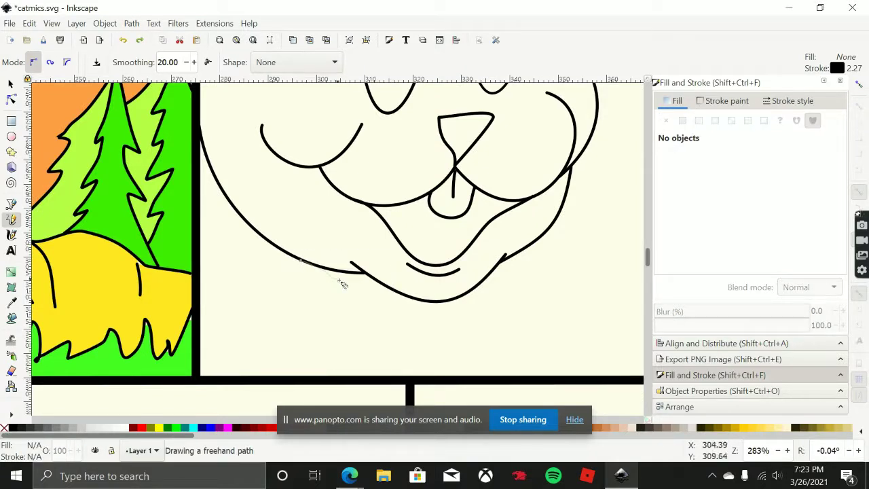
left_click_drag(358, 351, 355, 349)
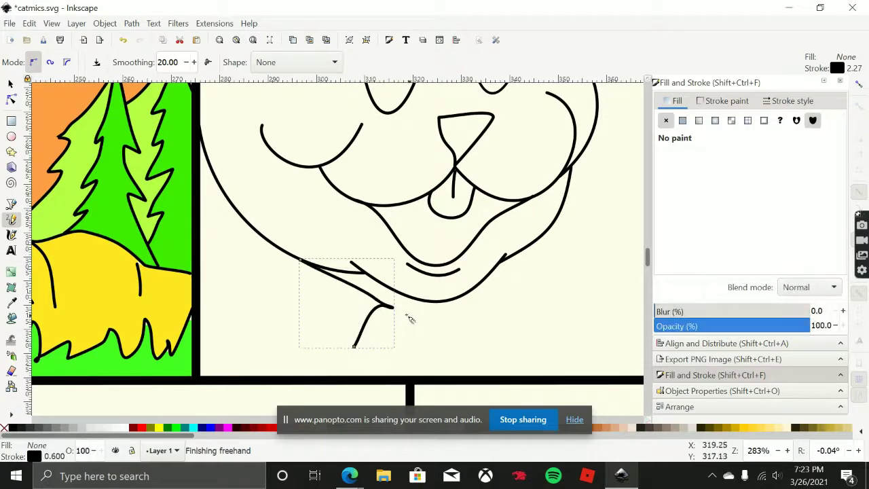
left_click_drag(396, 312, 397, 312)
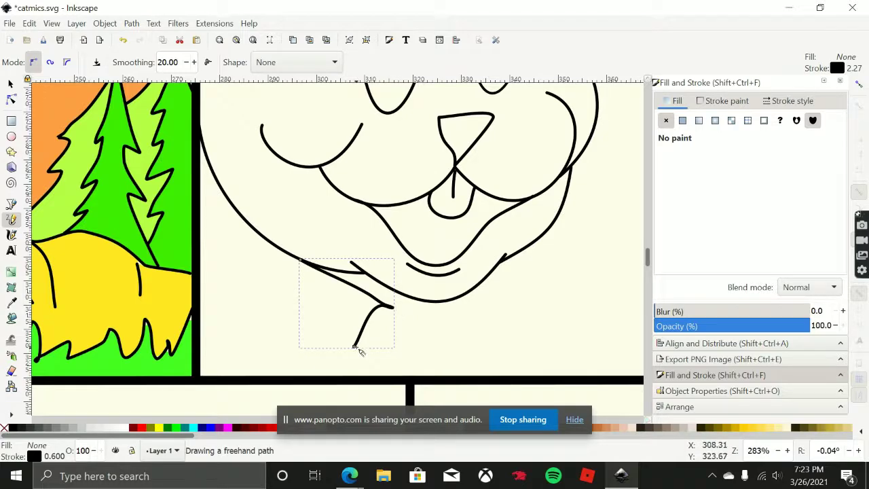
left_click(354, 347)
left_click(275, 246)
scroll(441, 307, "down", 3, "ctrl")
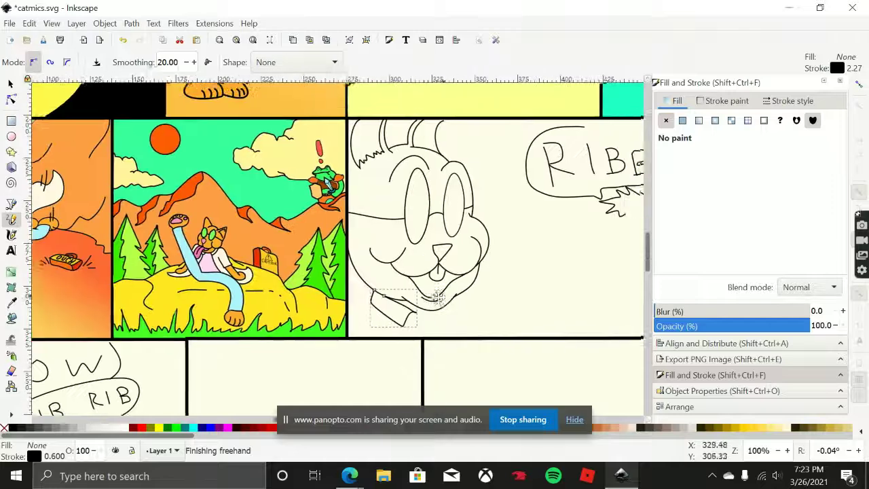
key("Escape")
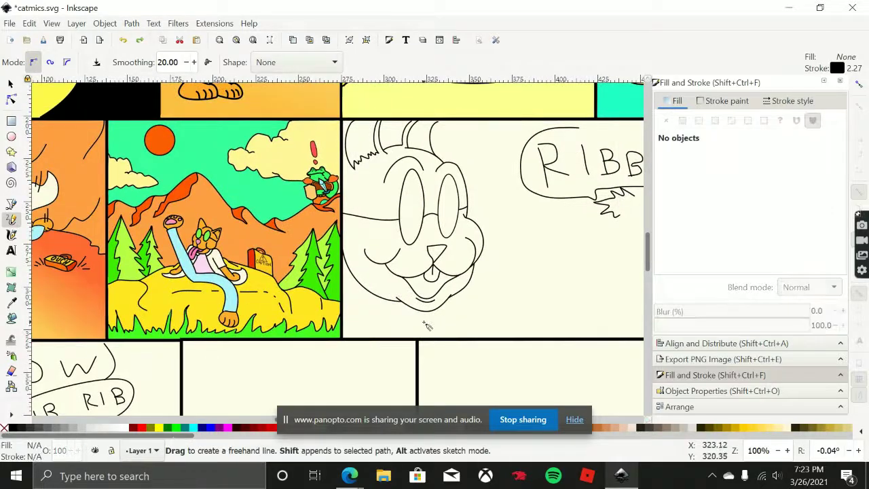
Draw the left collar flap freehand from the jaw to a low point, up to the centre below the chin, and back to the jawline.
mouse_move(422, 322)
left_mouse_down()
mouse_move(393, 334)
mouse_move(369, 320)
mouse_move(354, 296)
left_mouse_up()
left_click_drag(355, 298, 361, 284)
scroll(472, 327, "up", 2)
scroll(475, 331, "up", 1)
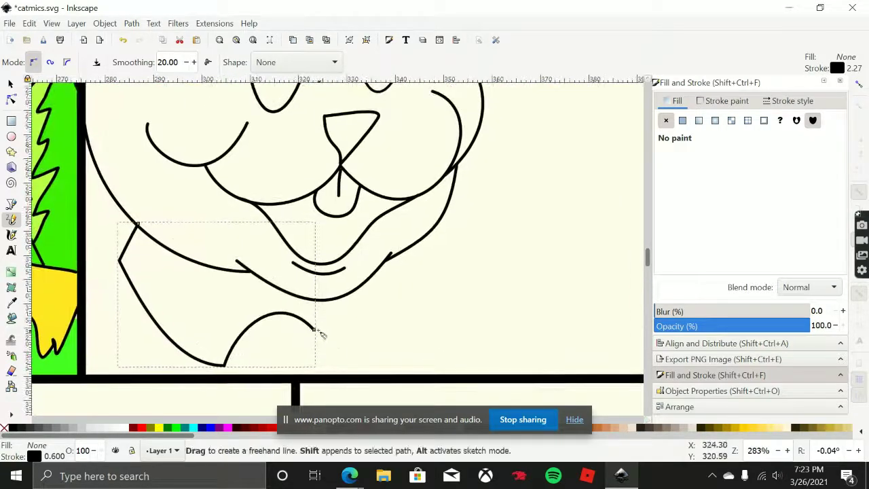
left_click_drag(315, 330, 305, 306)
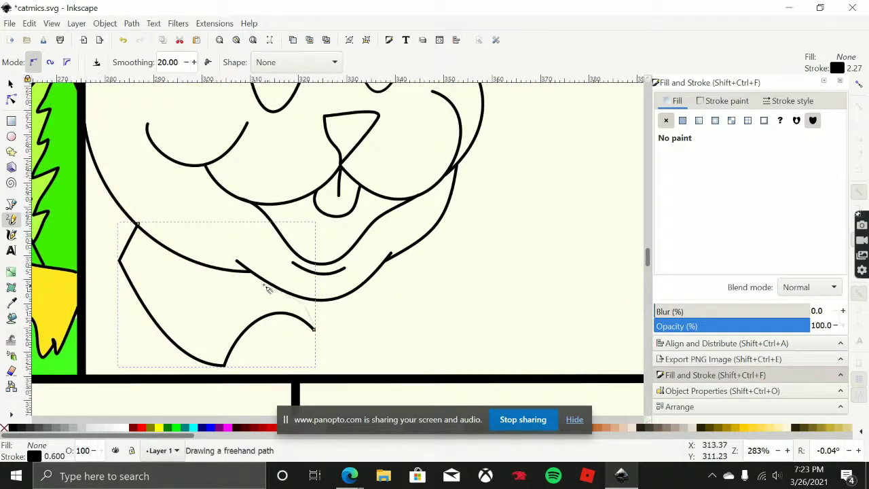
left_click_drag(219, 273, 212, 268)
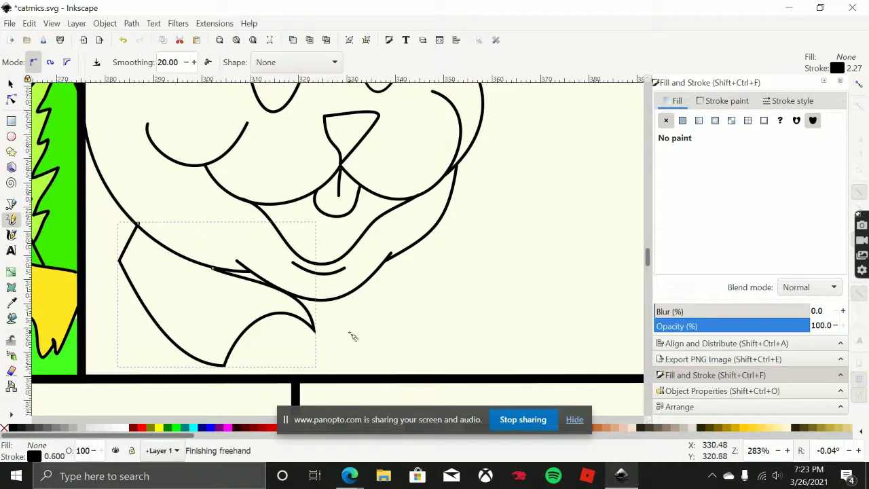
Draw the right collar flap freehand from the centre point up to the right jaw, and add the short line joining the centre to the chin.
left_click_drag(318, 334, 349, 310)
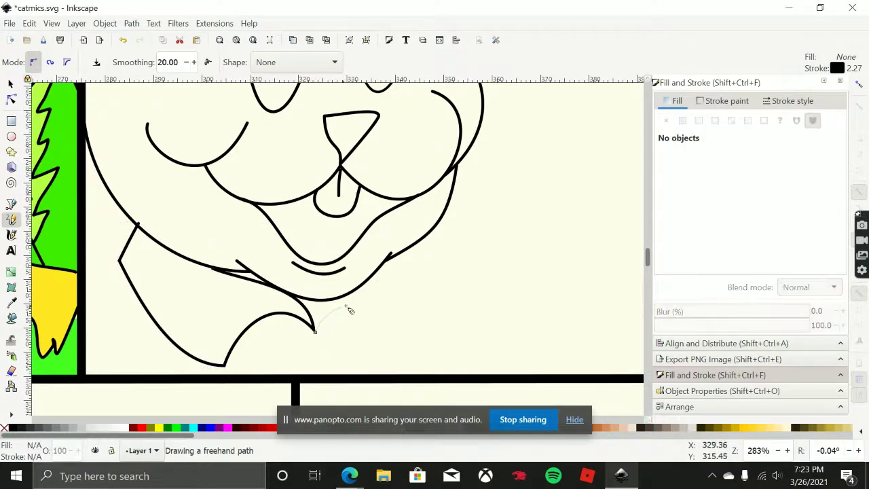
left_click_drag(388, 344, 385, 347)
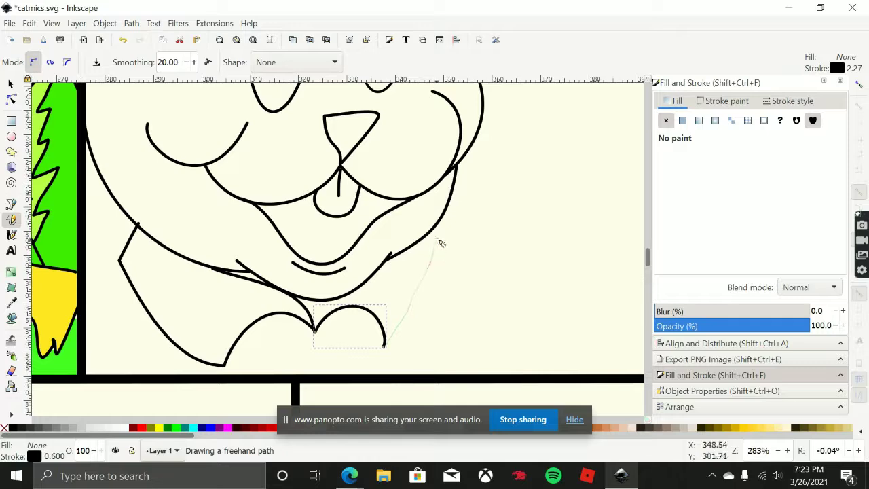
left_click_drag(440, 242, 436, 228)
left_click_drag(316, 332, 325, 308)
Draw the left shoulder line freehand from the collar's left corner to the panel's left border.
scroll(325, 308, "down", 4)
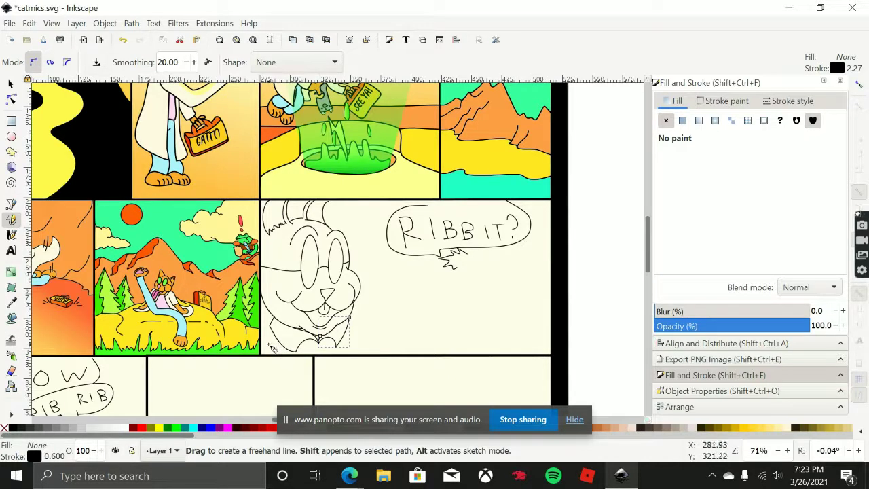
left_click_drag(334, 300, 409, 192)
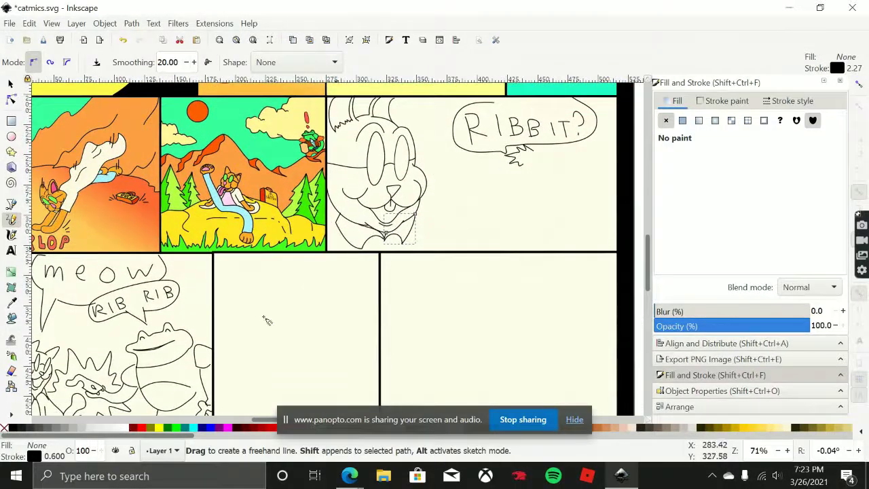
left_click_drag(164, 341, 350, 304)
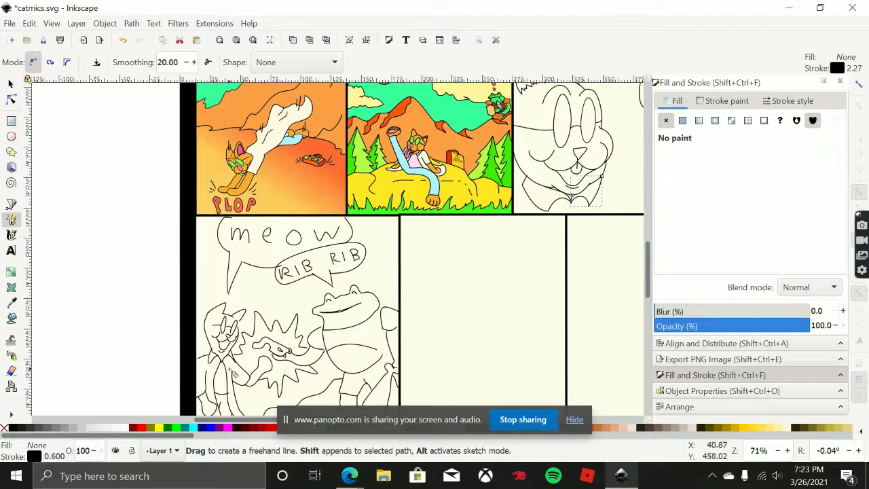
scroll(380, 265, "up", 3)
scroll(366, 265, "right", 5)
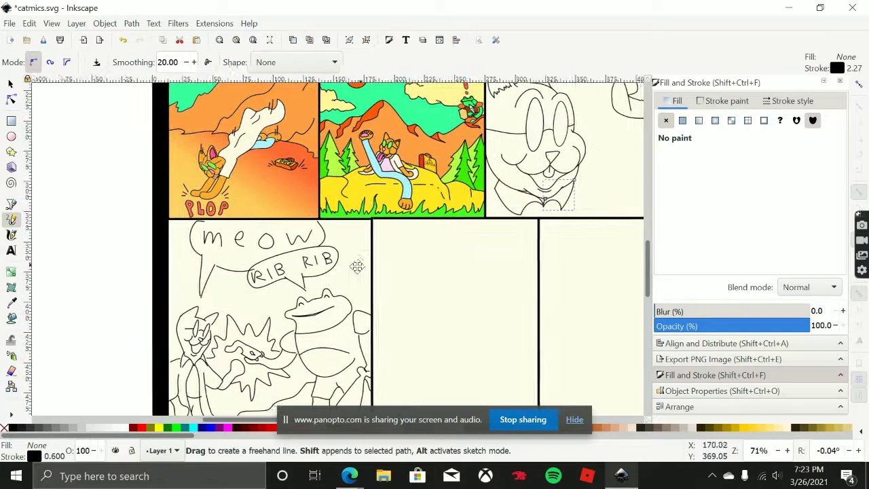
scroll(365, 277, "up", 4)
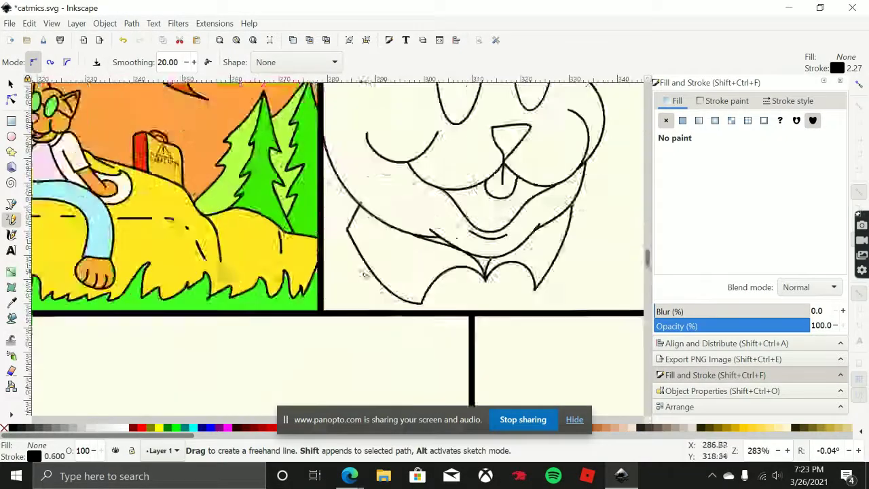
left_click_drag(340, 228, 305, 246)
Try to draw the right shoulder line freehand from the collar down to the panel's lower border.
scroll(442, 243, "right", 8)
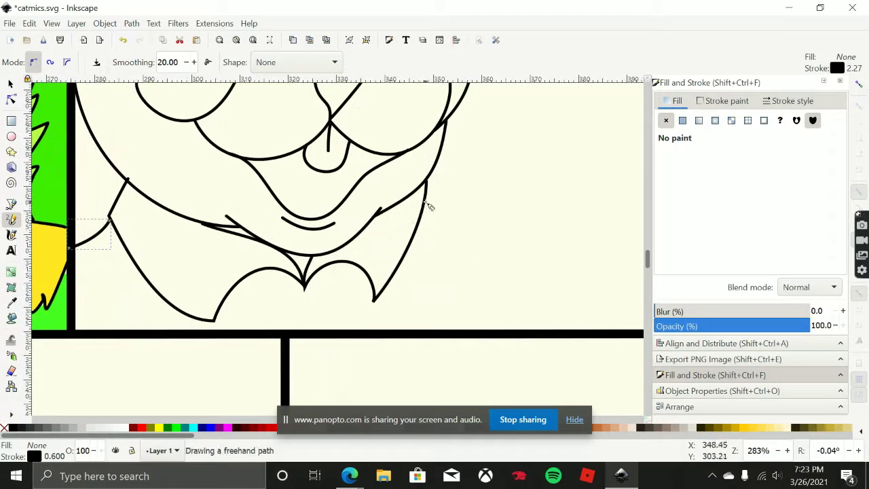
left_click_drag(427, 195, 473, 265)
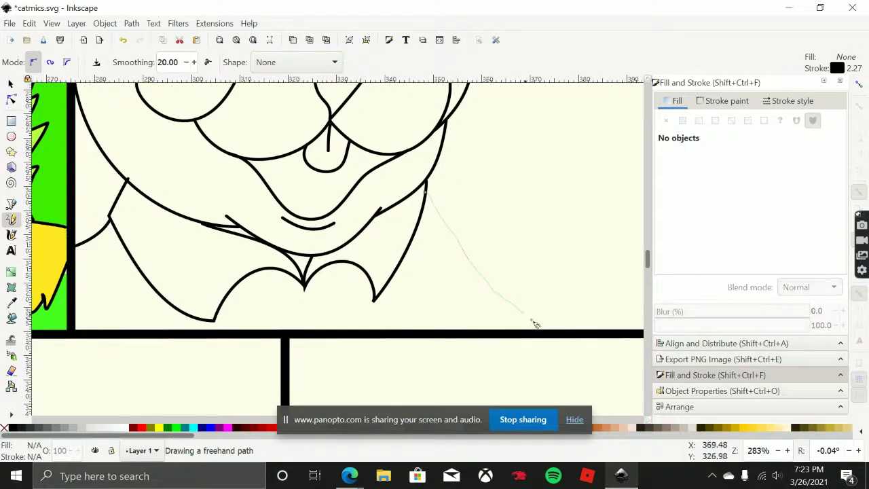
left_click_drag(535, 324, 536, 325)
key("ctrl+z")
left_click_drag(426, 194, 446, 196)
left_click_drag(556, 285, 595, 330)
scroll(537, 234, "down", 4)
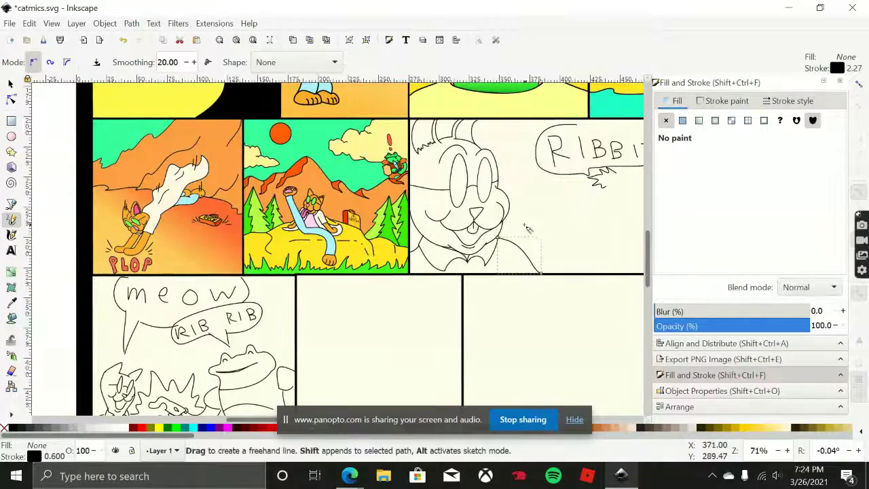
scroll(529, 229, "up", 1)
key("Escape")
Draw the right shoulder line from the collar to the panel's lower border, plus a short arm line and a vertical shirt line below the collar's centre.
scroll(404, 243, "up", 2)
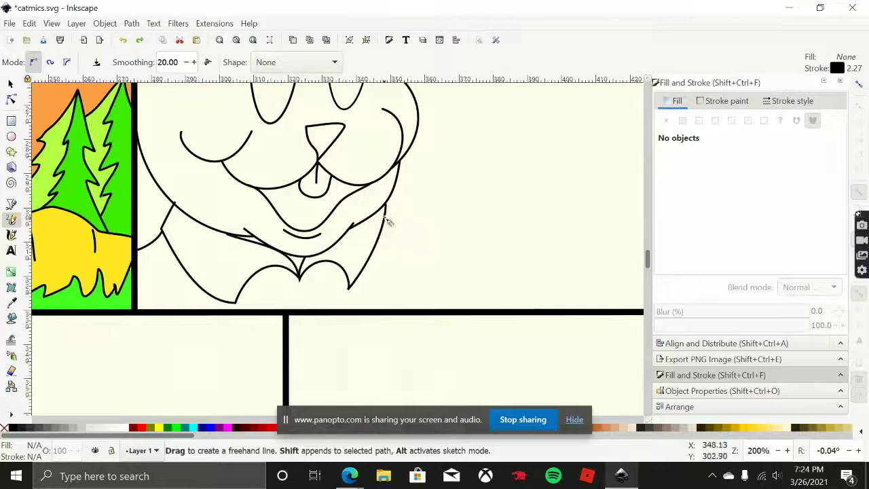
left_click_drag(386, 217, 421, 257)
left_click_drag(453, 312, 454, 314)
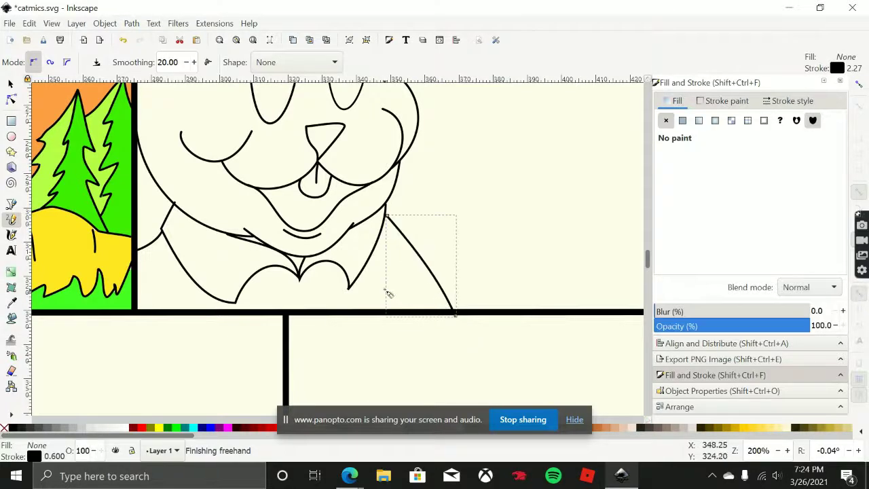
left_click_drag(382, 287, 375, 311)
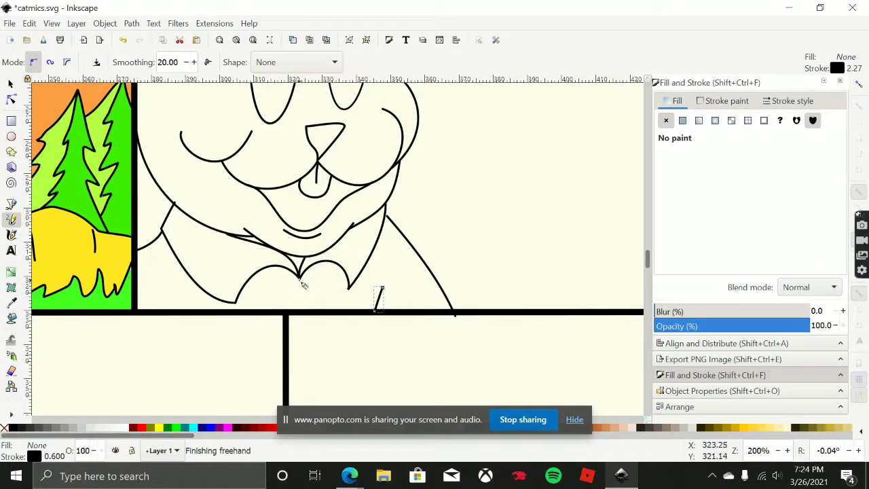
left_click_drag(300, 279, 300, 311)
scroll(374, 266, "down", 2)
left_click_drag(424, 207, 406, 291)
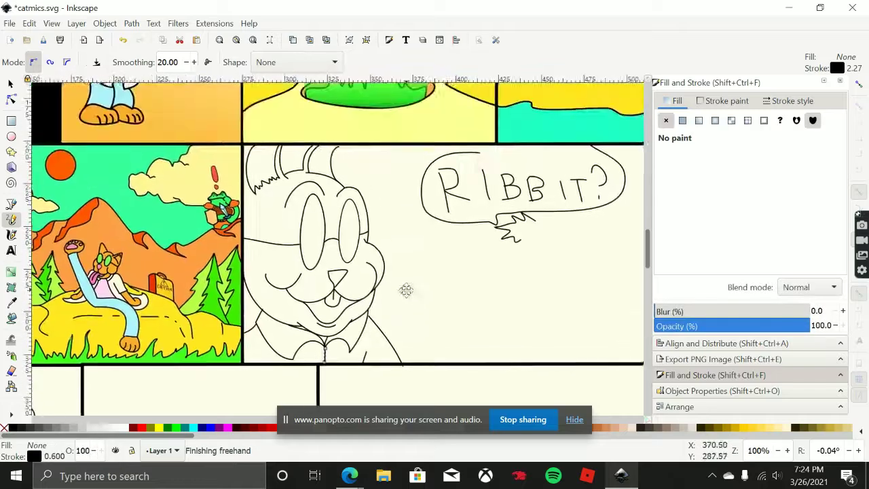
scroll(406, 290, "right", 3)
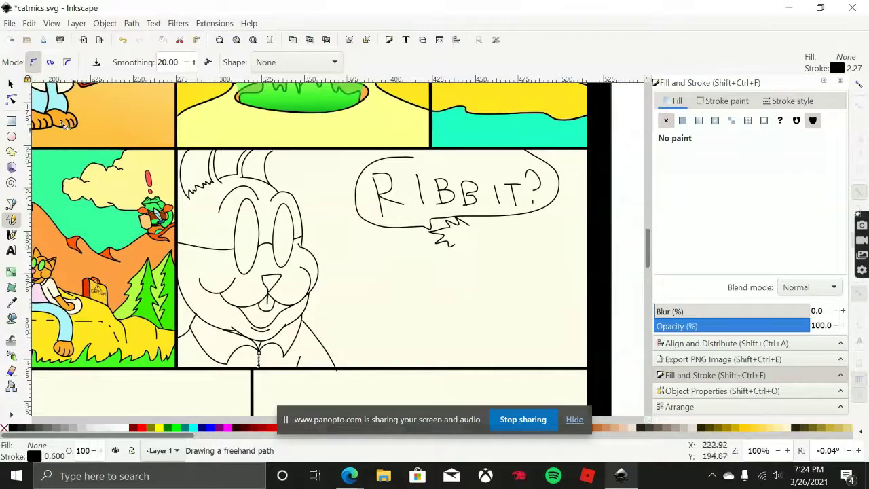
Delete the jagged tail and the outline of the RIBBIT? speech bubble.
left_click(11, 83)
left_click(456, 247)
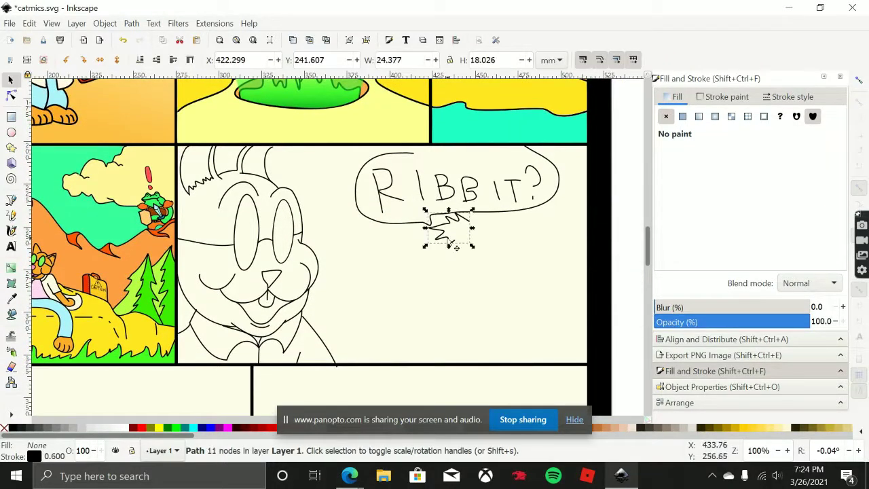
key("Delete")
left_click(432, 222)
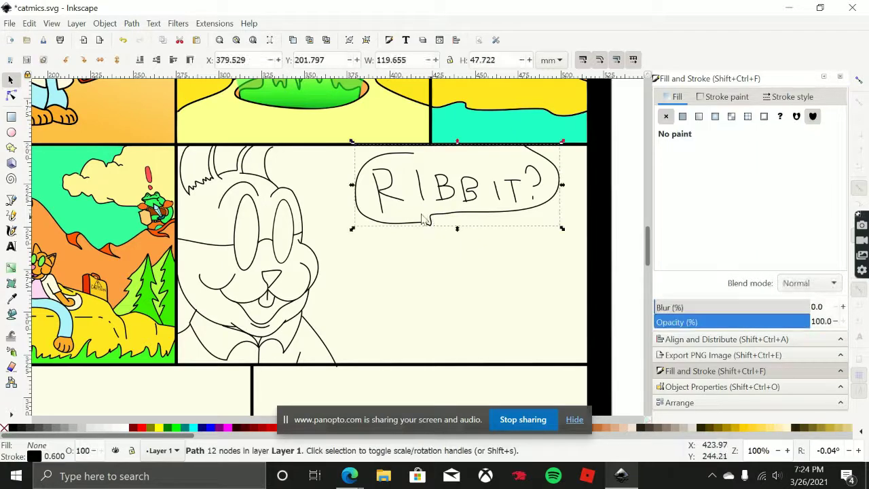
key("Delete")
Delete the strokes of the letters R, I and the first B in the RIBBIT? lettering.
left_click(408, 206)
key("Delete")
left_click(420, 201)
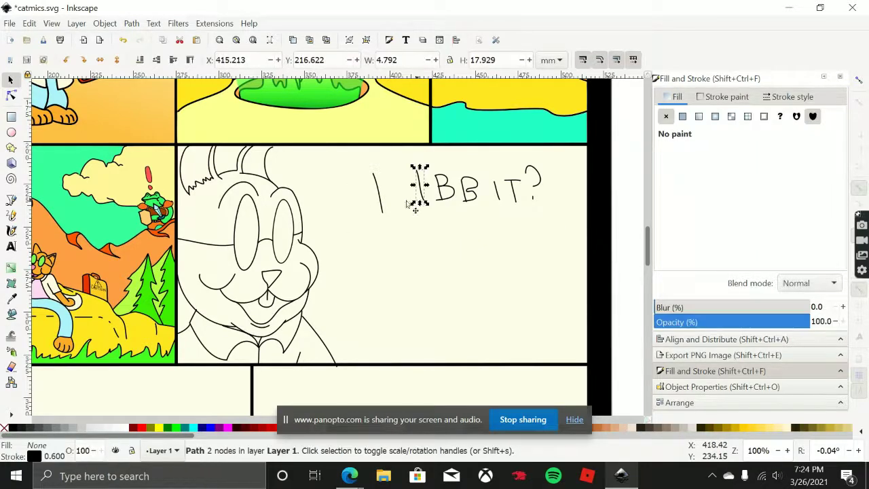
key("Delete")
left_click(392, 205)
key("Delete")
left_click(448, 199)
key("Delete")
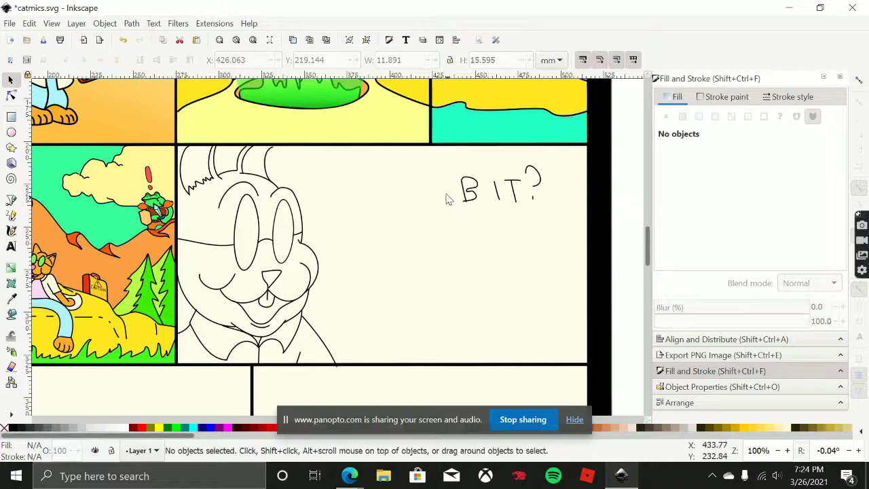
Delete the second B, the second I, the stem of the T and both parts of the question mark.
left_click(469, 195)
key("Delete")
left_click(498, 194)
key("Delete")
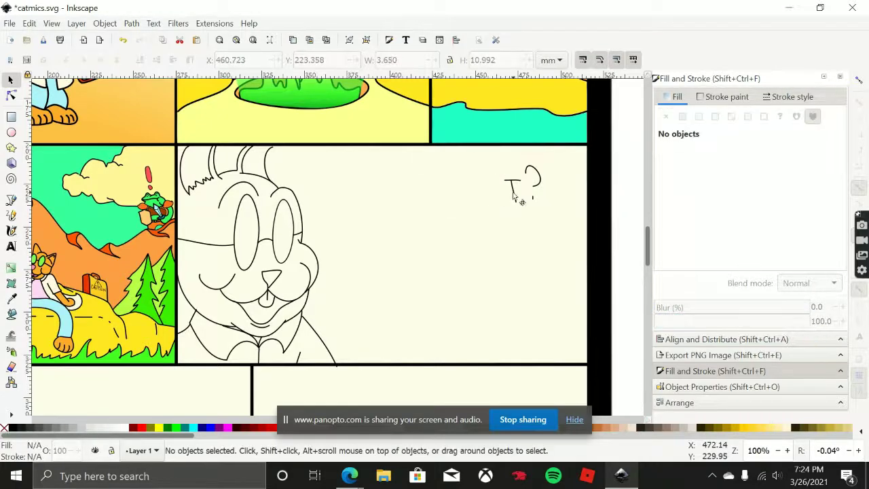
left_click(514, 192)
key("Delete")
left_click(541, 187)
key("Delete")
left_click(533, 197)
key("Delete")
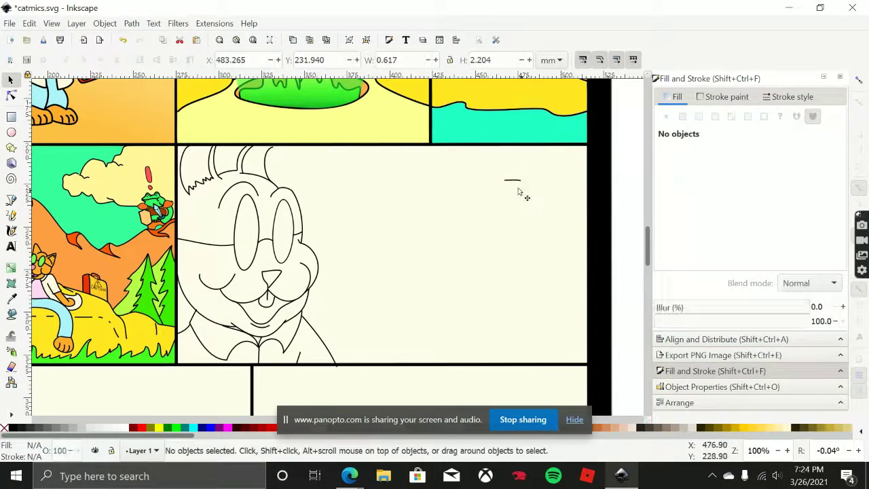
Delete the remaining horizontal stroke of the letter T from the RIBBIT? lettering.
left_click(516, 181)
key("Delete")
scroll(421, 204, "right", 1)
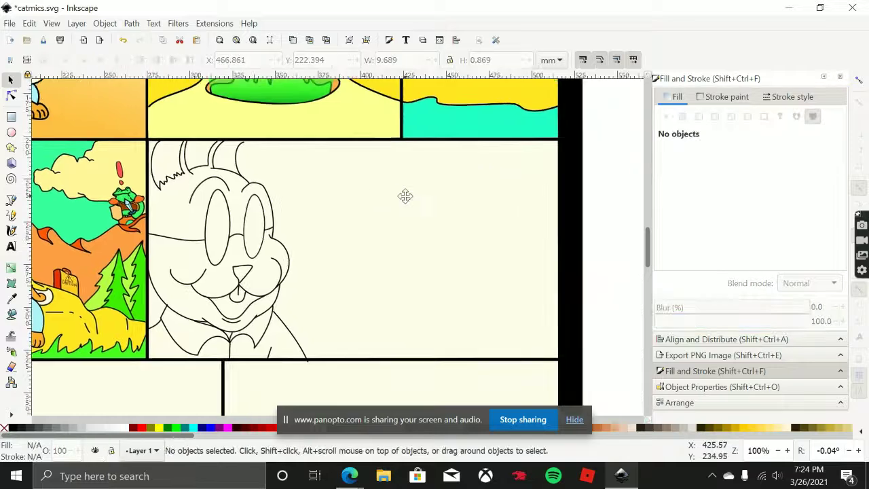
Draw the frog's long, upward-curving jaw line in the panel's upper right, plus a short stroke rising from its left end.
left_click_drag(409, 269, 397, 284)
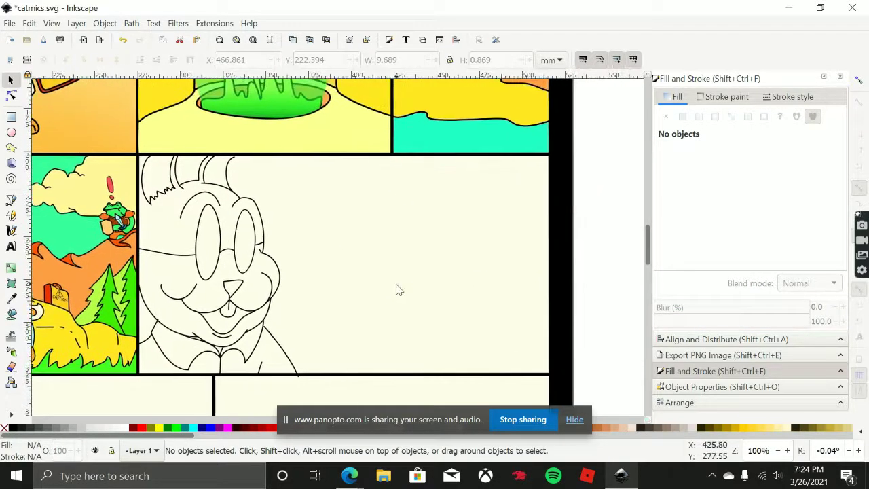
left_click(11, 216)
scroll(459, 262, "up", 1, "ctrl")
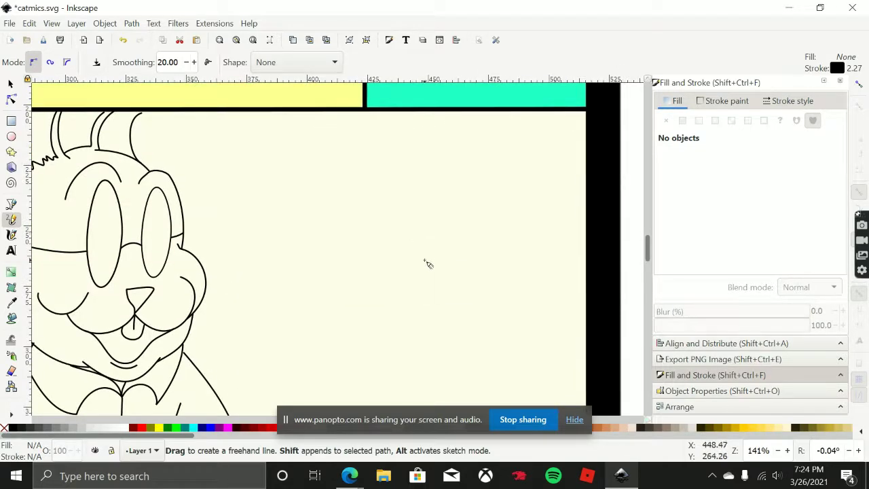
left_click_drag(422, 252, 501, 237)
left_click_drag(566, 198, 566, 197)
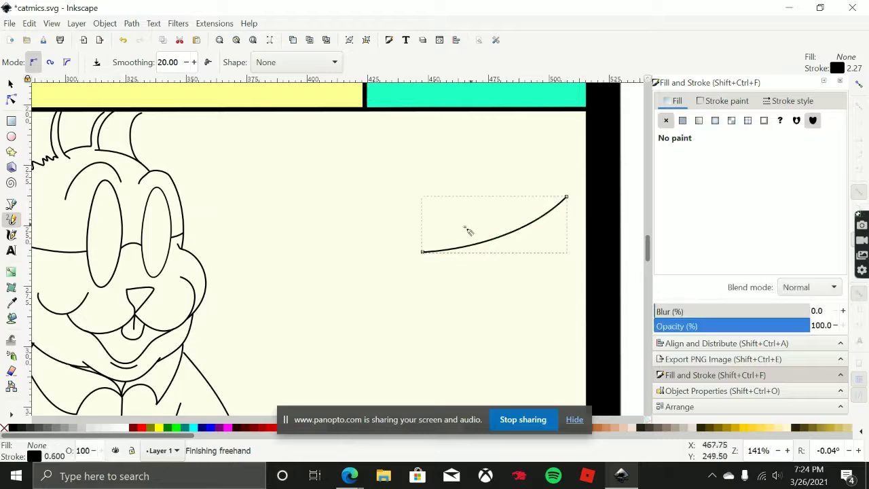
mouse_move(423, 251)
left_mouse_down()
mouse_move(444, 202)
mouse_move(440, 232)
mouse_move(430, 226)
mouse_move(444, 196)
left_mouse_up()
scroll(438, 214, "down", 1, "ctrl")
scroll(445, 207, "up", 1, "ctrl")
key("ctrl+z")
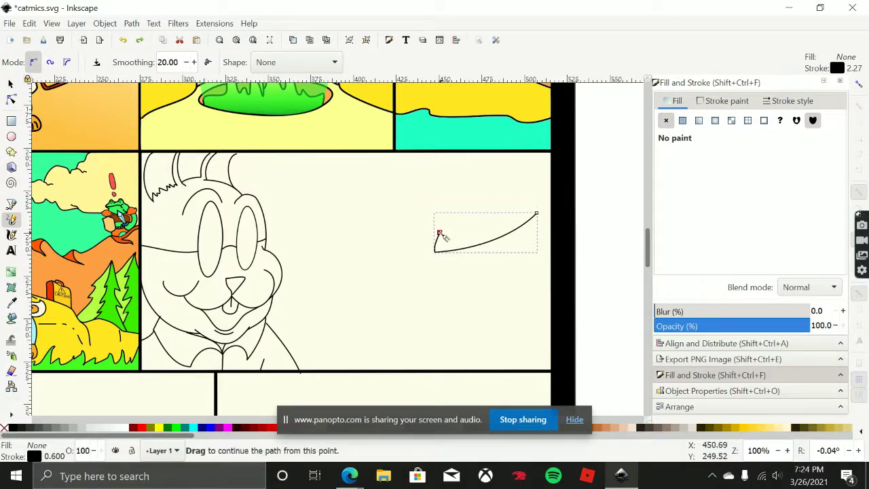
Draw the rest of the frog's head freehand: left cheek, two eye bumps, the crown between them and the right cheek down to the jaw.
left_click_drag(440, 234, 429, 235)
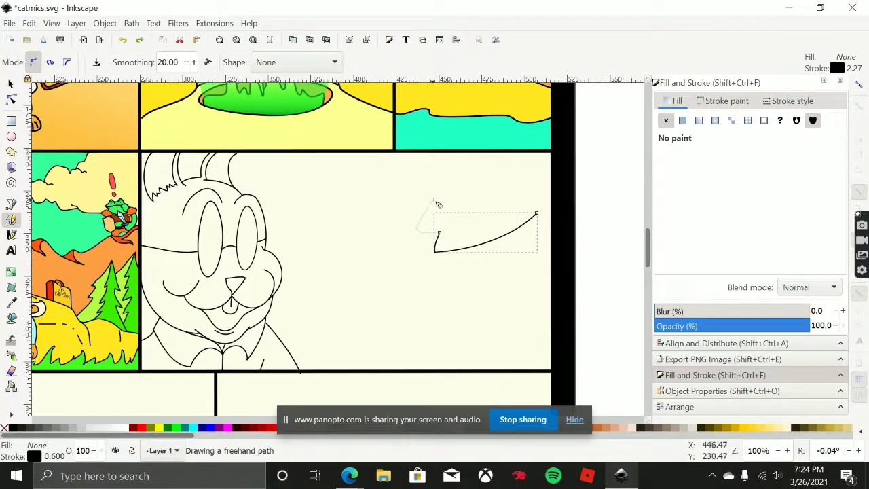
mouse_move(438, 204)
left_mouse_down()
mouse_move(446, 187)
mouse_move(498, 184)
mouse_move(515, 169)
mouse_move(552, 203)
mouse_move(528, 214)
mouse_move(555, 185)
left_mouse_up()
scroll(549, 216, "up", 2, "ctrl")
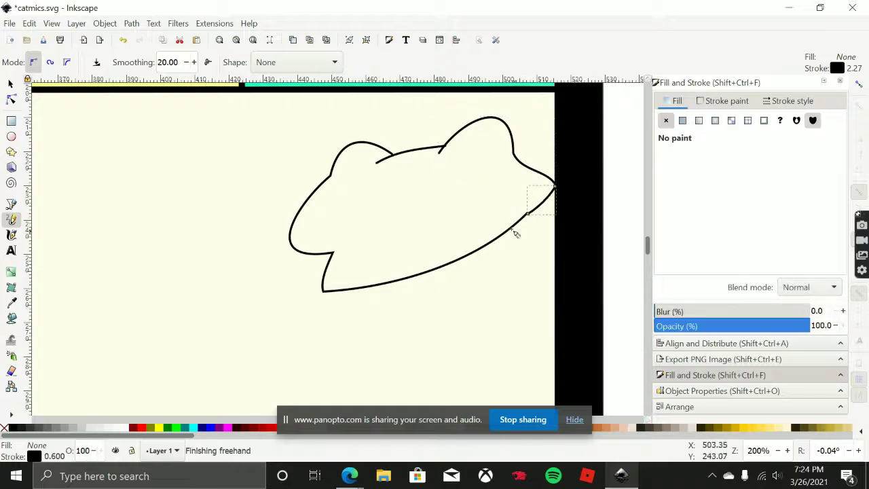
Reshape the frog's left cheek curve at its lower node so it runs diagonally into the notch above the jaw.
scroll(461, 239, "down", 2, "ctrl")
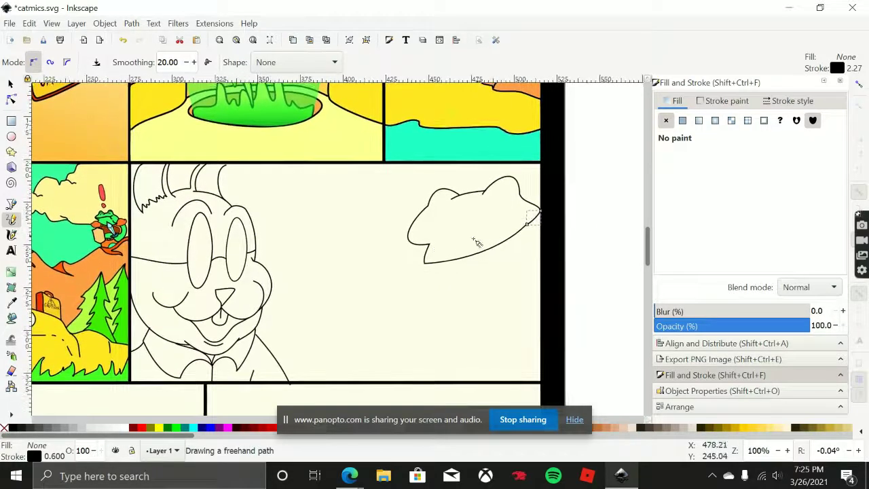
left_click(9, 86)
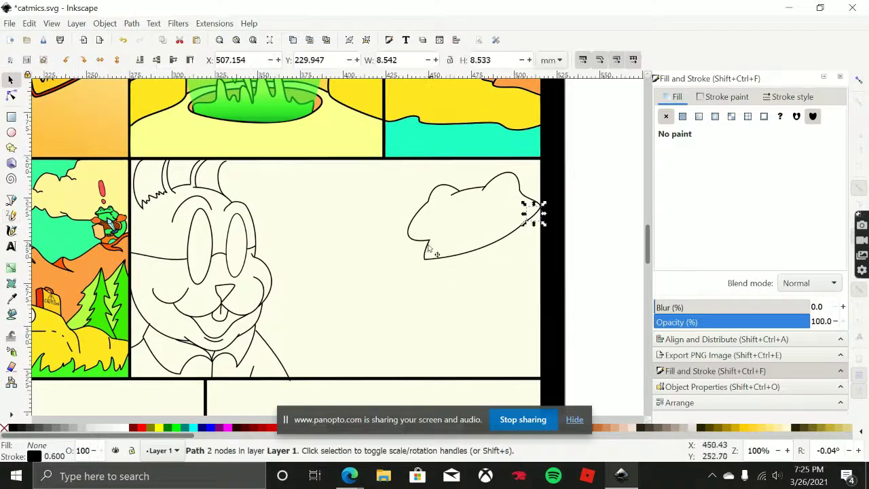
double_click(418, 240)
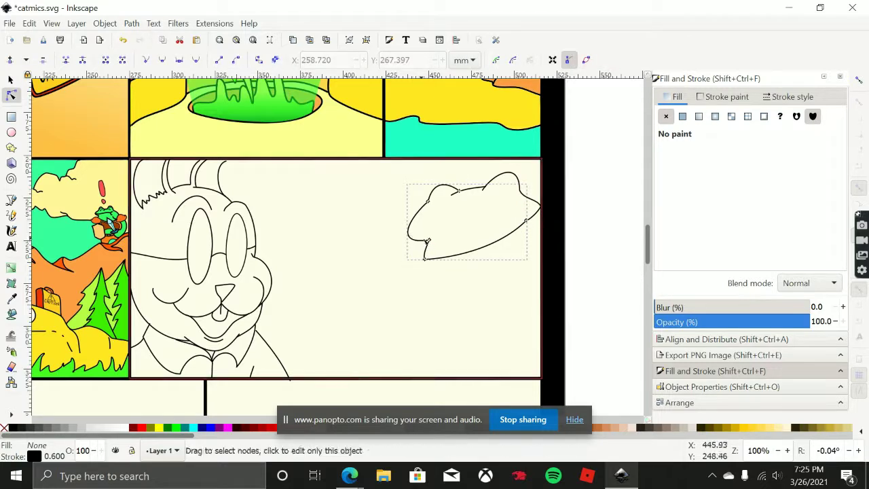
left_click(429, 240)
left_click_drag(393, 248, 392, 222)
Draw a rounded lobe with a small curled tip extending from the lower-left corner of the frog's head.
mouse_move(458, 282)
left_mouse_down()
mouse_move(433, 290)
mouse_move(366, 276)
left_mouse_up()
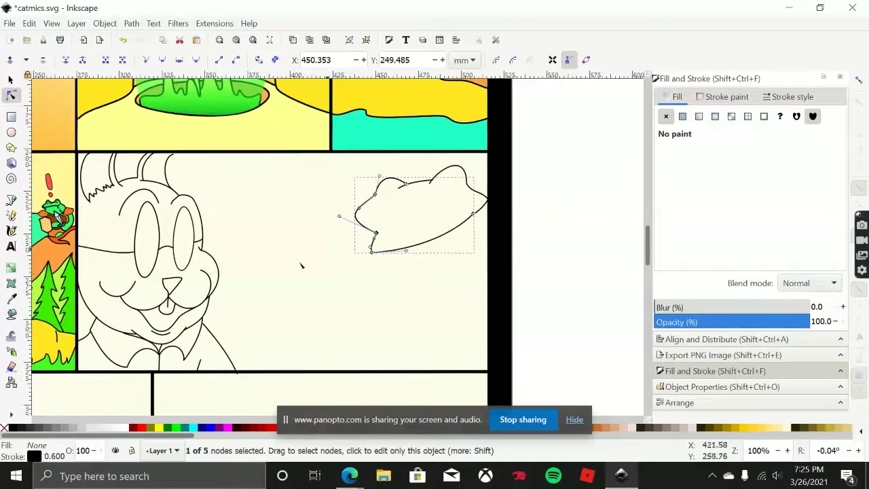
mouse_move(246, 265)
left_mouse_down()
mouse_move(281, 254)
mouse_move(296, 266)
left_mouse_up()
left_click(11, 215)
mouse_move(412, 280)
left_mouse_down()
mouse_move(373, 279)
mouse_move(383, 272)
left_mouse_up()
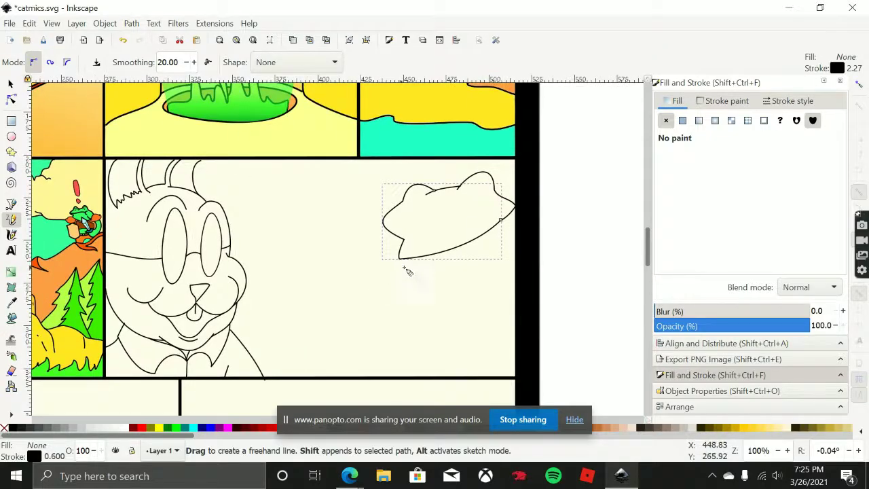
scroll(426, 284, "up", 1, "ctrl")
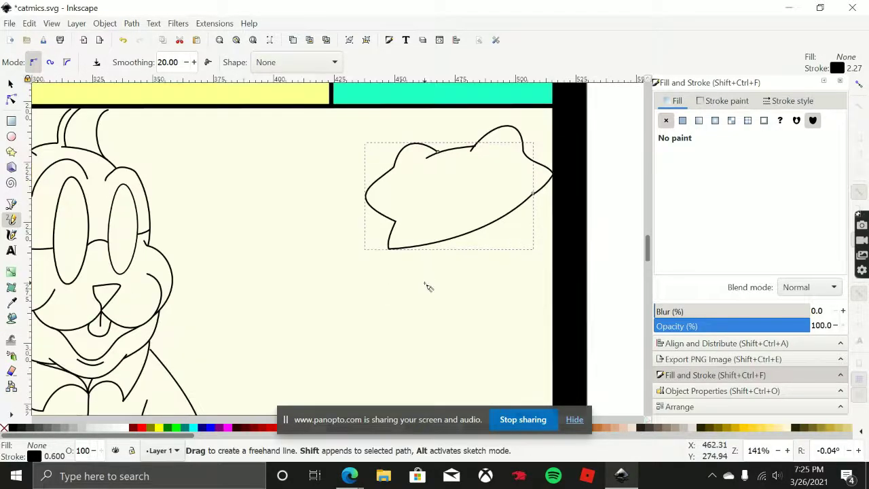
scroll(428, 287, "down", 1)
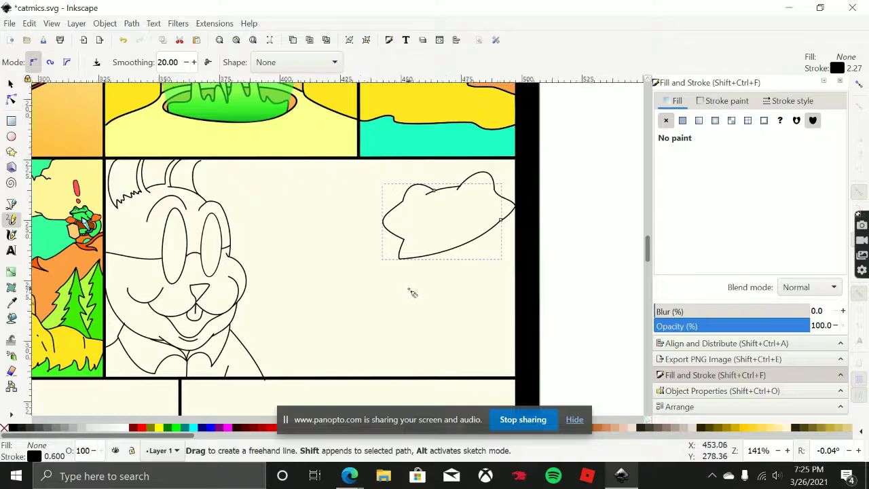
scroll(409, 292, "up", 1)
scroll(399, 271, "down", 1)
scroll(398, 250, "up", 1)
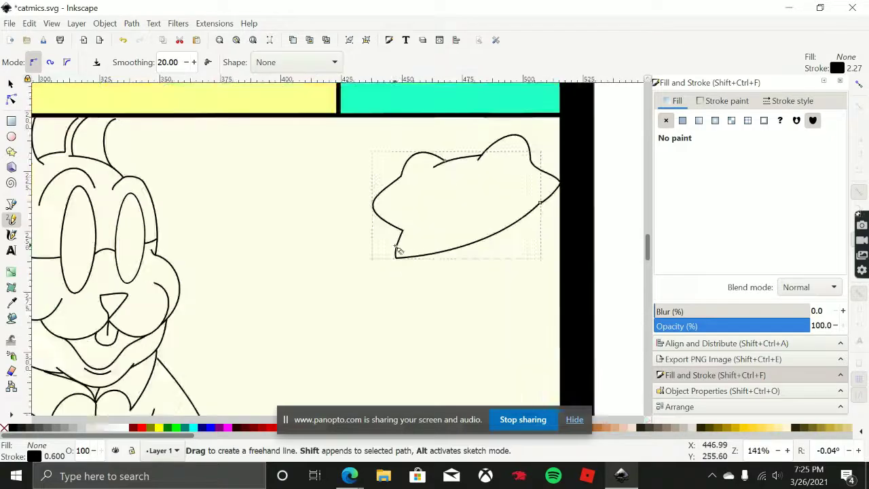
left_click_drag(397, 248, 381, 241)
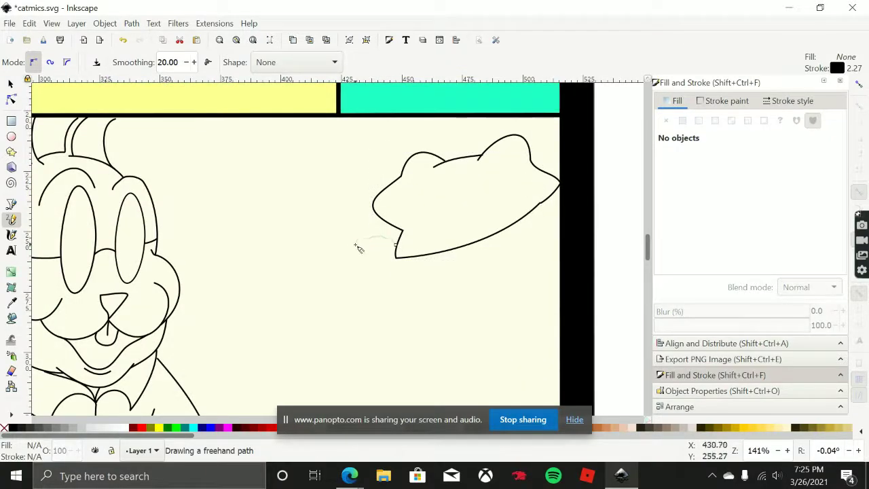
left_click_drag(348, 272, 333, 266)
scroll(348, 270, "up", 1)
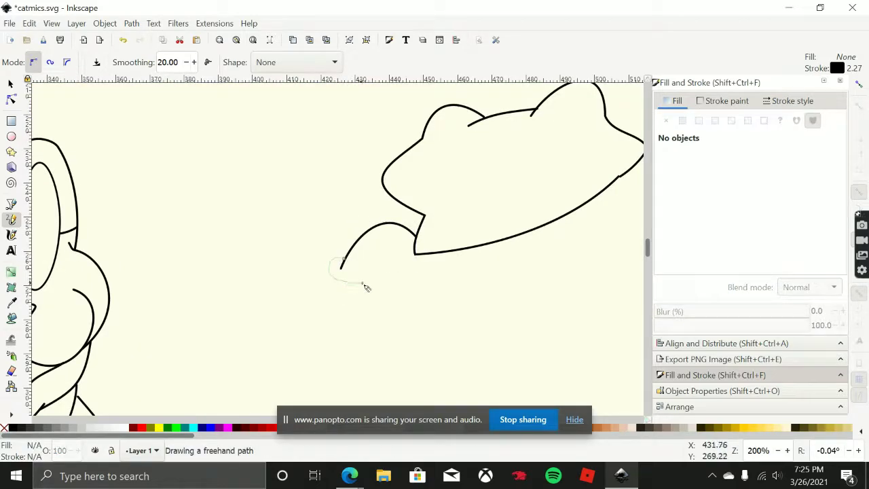
left_click_drag(417, 262, 424, 257)
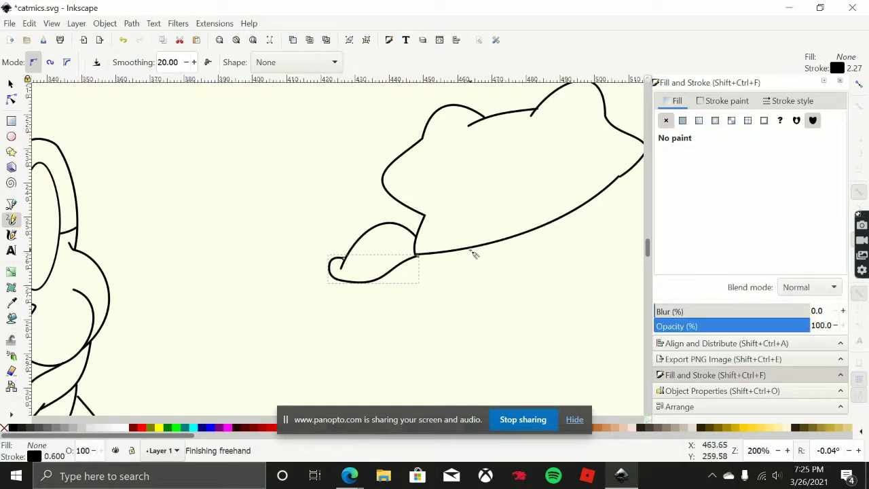
Draw a short arc across the right corner of the frog's head, from below the jaw line to the panel's right border.
scroll(471, 250, "down", 3)
scroll(504, 231, "up", 2)
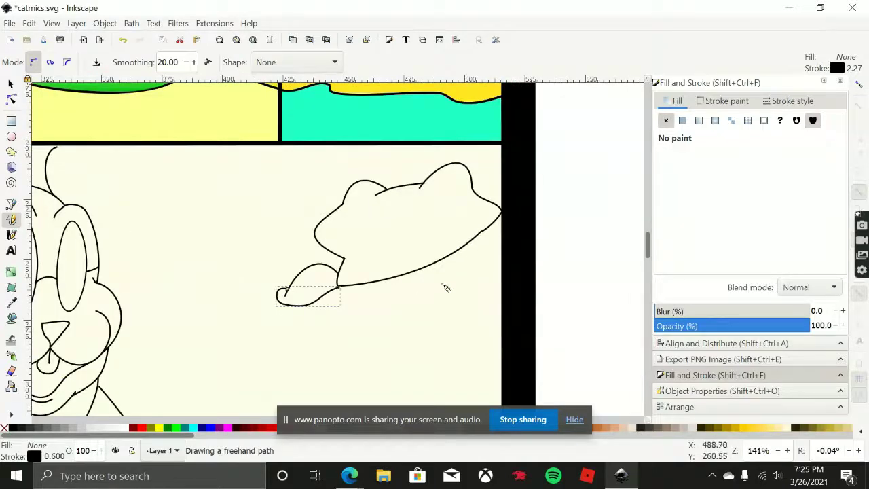
scroll(479, 257, "up", 1)
scroll(487, 227, "up", 1)
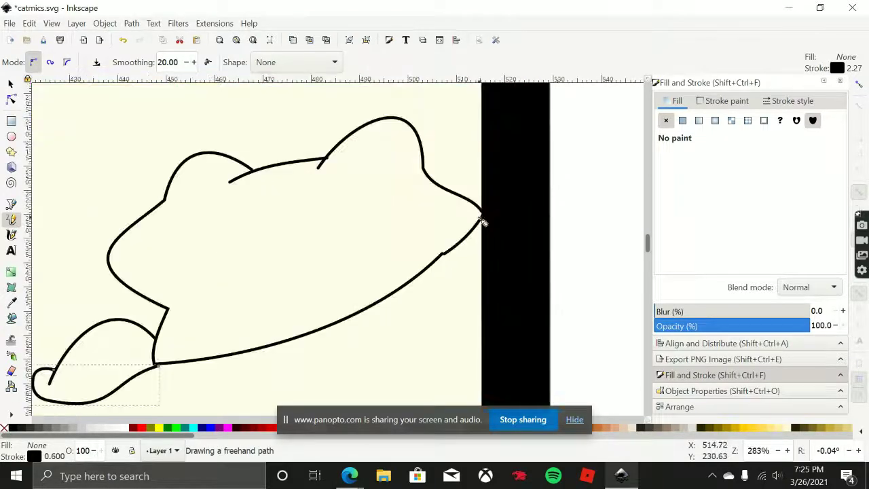
left_click(439, 273)
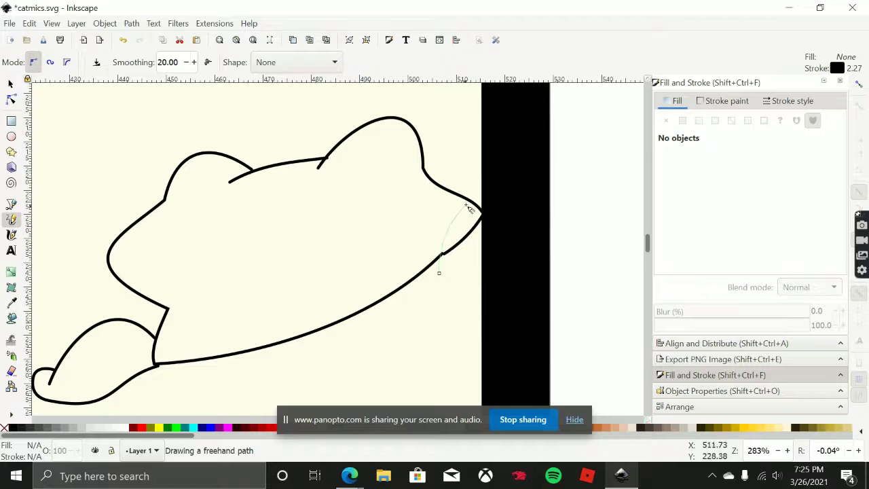
left_click_drag(490, 197, 487, 195)
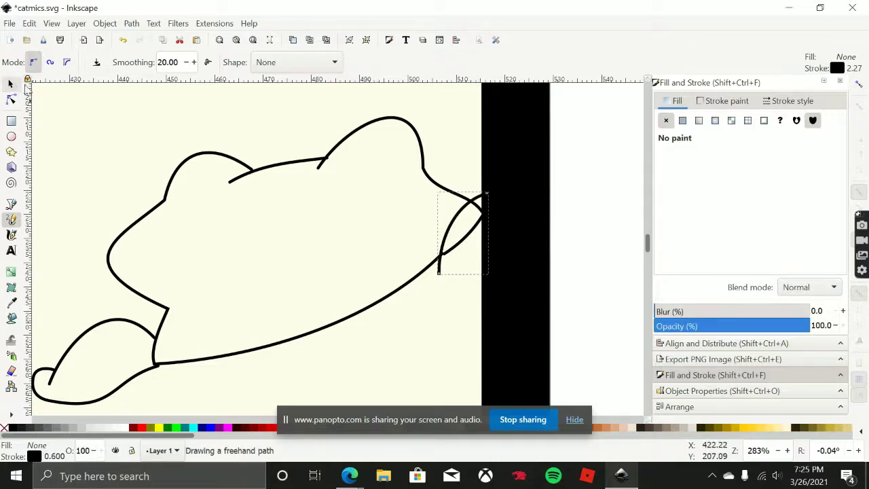
Trim the right cheek line beyond the new arc and delete the short curve joining it to the jaw line.
left_click(11, 83)
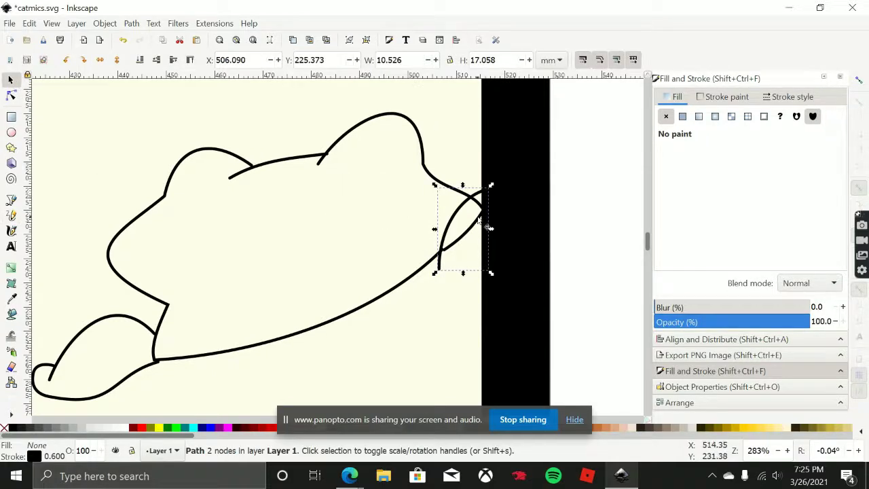
double_click(459, 192)
left_click(461, 192)
double_click(461, 192)
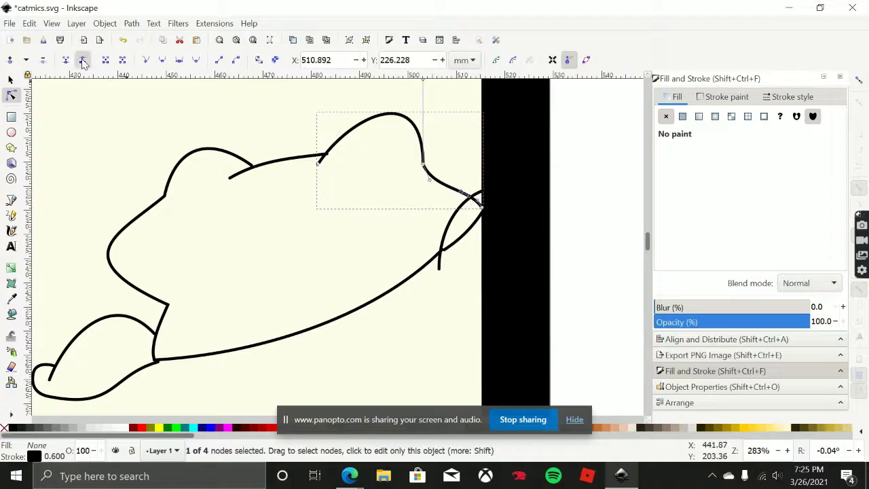
left_click_drag(461, 195, 470, 211)
key("Delete")
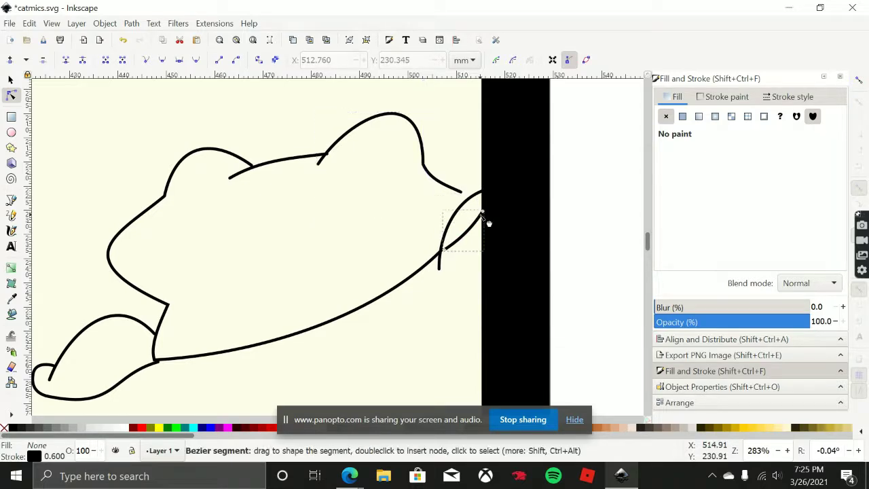
left_click(468, 240)
left_click(434, 258)
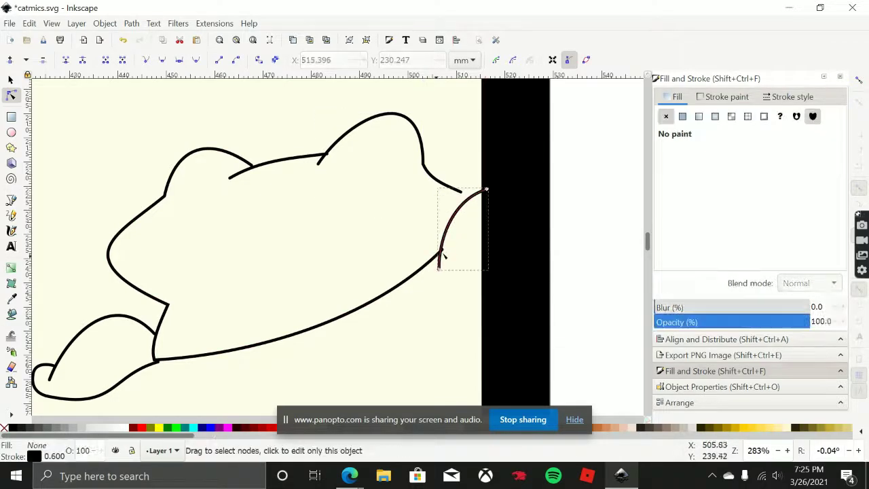
Try to shift the arc's middle node sideways onto the right end of the jaw line.
scroll(434, 258, "up", 3)
mouse_move(437, 245)
left_mouse_down()
mouse_move(430, 248)
mouse_move(444, 244)
left_mouse_up()
scroll(452, 249, "down", 4)
scroll(452, 249, "down", 1)
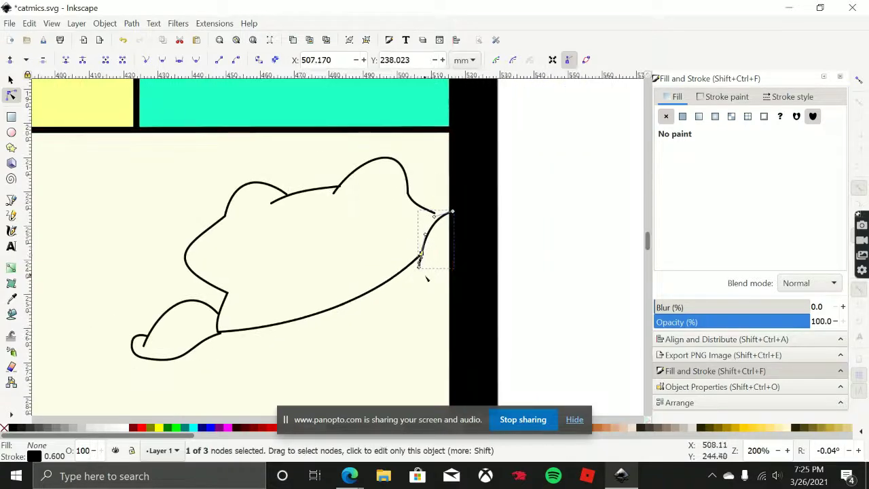
scroll(430, 253, "up", 5)
key("ctrl+z")
Move the right end nodes of the jaw line and the cheek line so that both meet the arc.
scroll(413, 246, "up", 1)
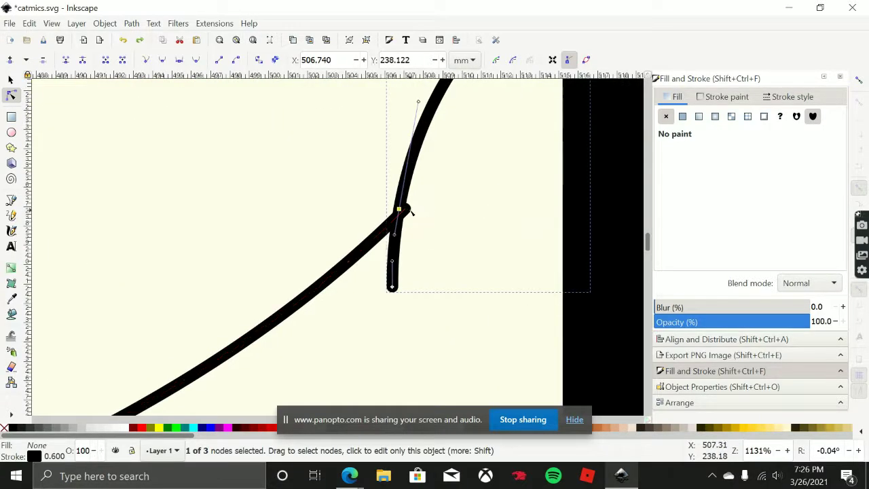
left_click(406, 209)
left_click(405, 208)
left_click_drag(405, 208, 396, 211)
scroll(423, 217, "down", 3)
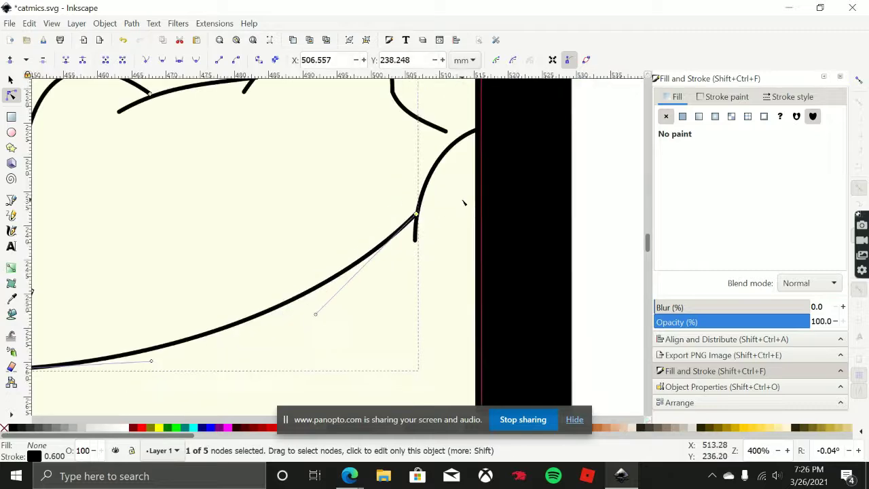
left_click_drag(392, 180, 405, 183)
scroll(404, 254, "down", 3)
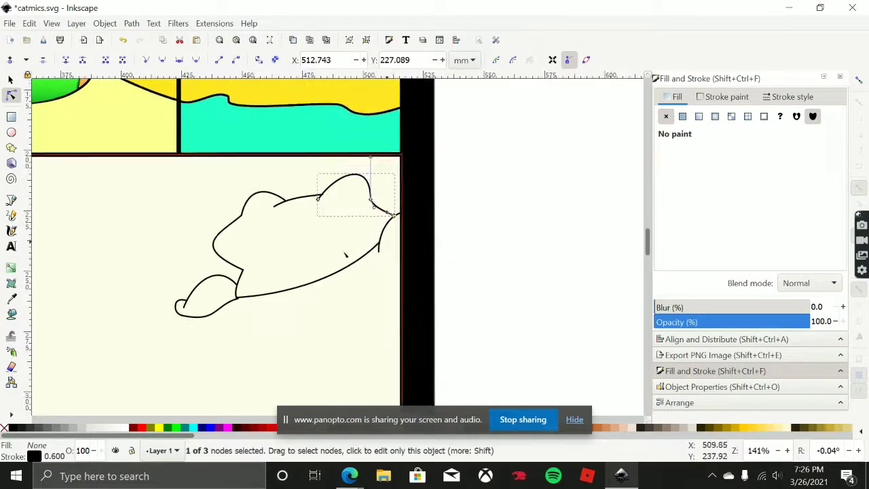
Draw a small curled tip around the arc's lower end and continue it as a curve to the panel's right border.
left_click(11, 215)
scroll(404, 249, "up", 2)
scroll(425, 265, "up", 2)
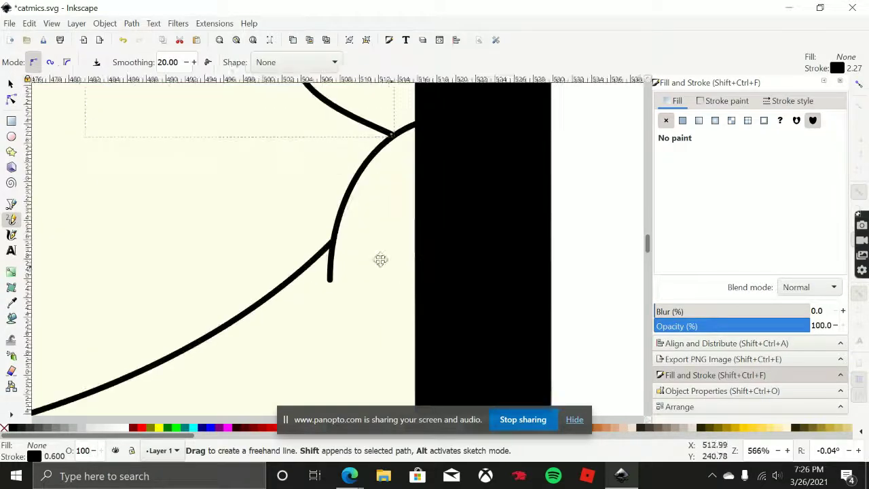
left_click_drag(299, 258, 284, 270)
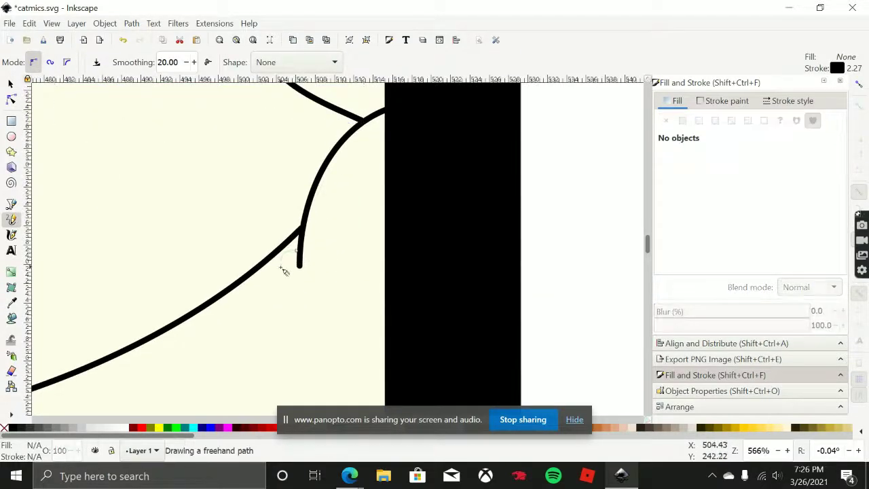
left_click_drag(402, 251, 404, 252)
scroll(349, 294, "down", 4)
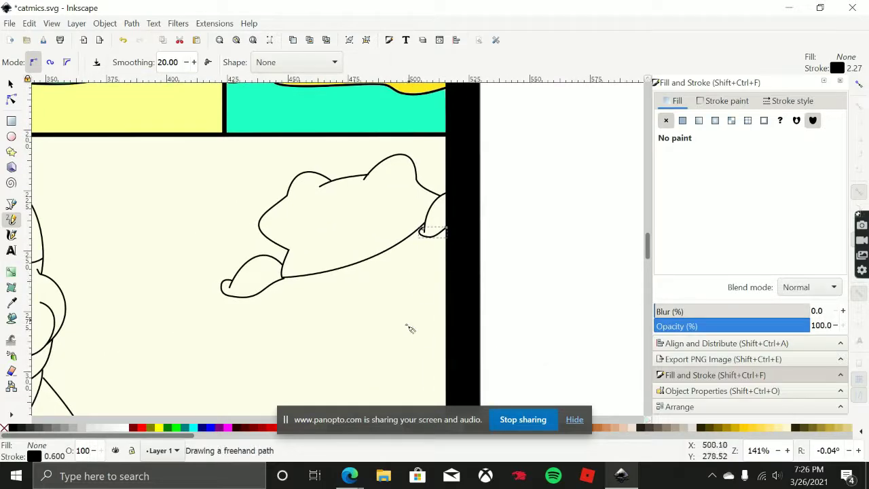
scroll(407, 329, "left", 3)
scroll(365, 294, "down", 3)
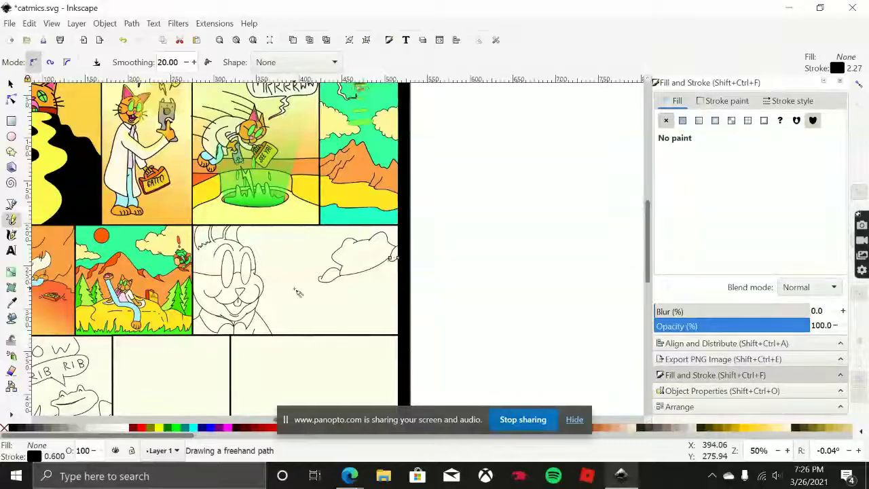
scroll(349, 281, "up", 3)
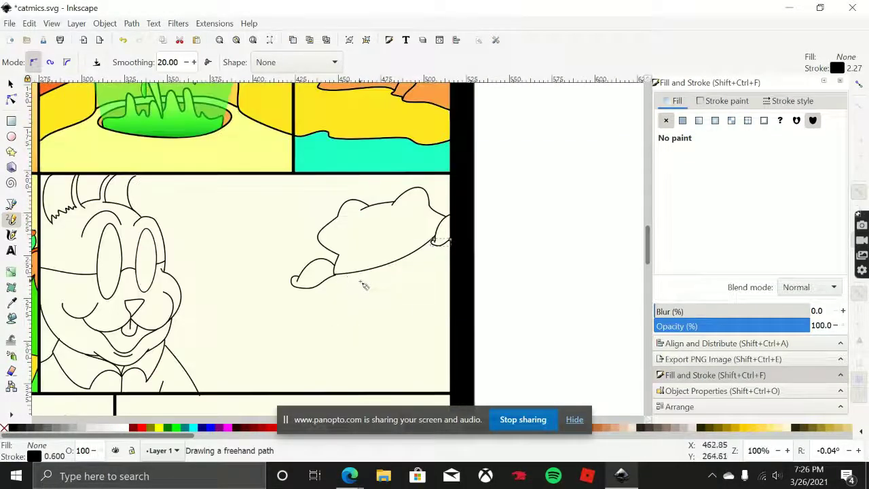
Draw an open angular body outline about 66 mm wide and 59 mm high below the frog's head, with both ends on the panel's lower border.
left_click_drag(217, 278, 272, 279)
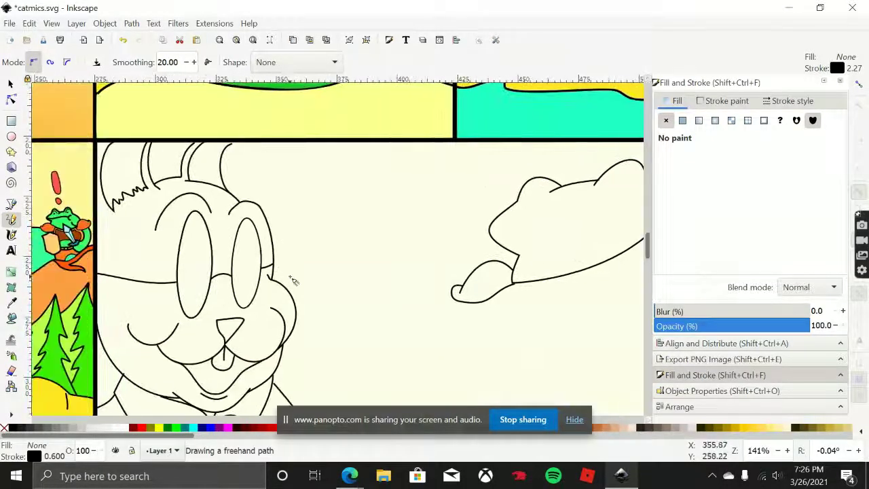
mouse_move(431, 295)
left_mouse_down()
mouse_move(292, 283)
mouse_move(369, 240)
mouse_move(332, 248)
left_mouse_up()
mouse_move(382, 283)
left_mouse_down()
mouse_move(446, 270)
mouse_move(381, 284)
mouse_move(348, 333)
left_mouse_up()
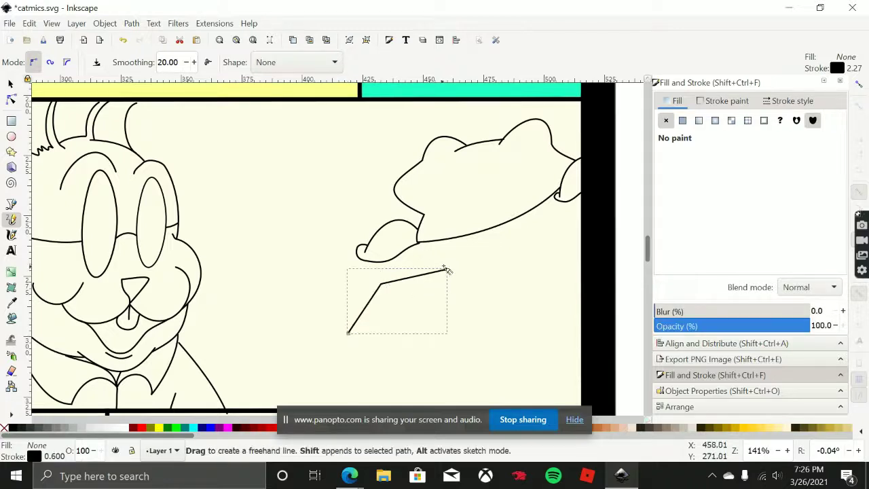
left_click_drag(446, 271, 450, 272)
left_click_drag(490, 299, 492, 300)
scroll(495, 319, "down", 3)
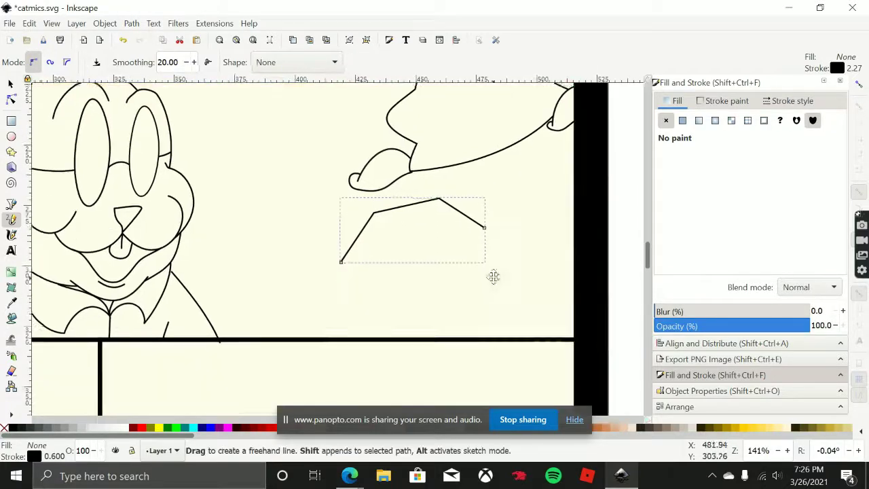
left_click_drag(339, 262, 356, 337)
left_click_drag(483, 226, 501, 342)
Draw a short curved neck line about 13 mm long from the left end of the frog's jaw down to the body outline.
scroll(411, 166, "up", 2)
scroll(421, 197, "right", 1)
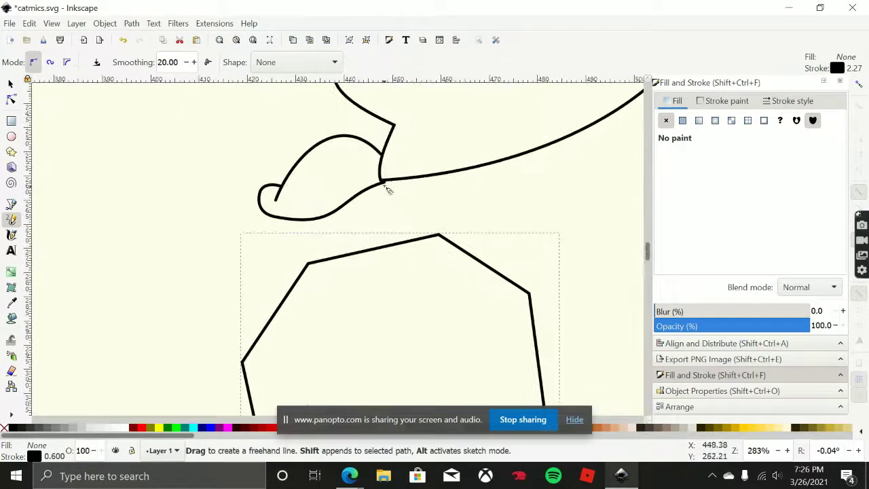
left_click_drag(385, 184, 397, 245)
scroll(397, 246, "down", 2)
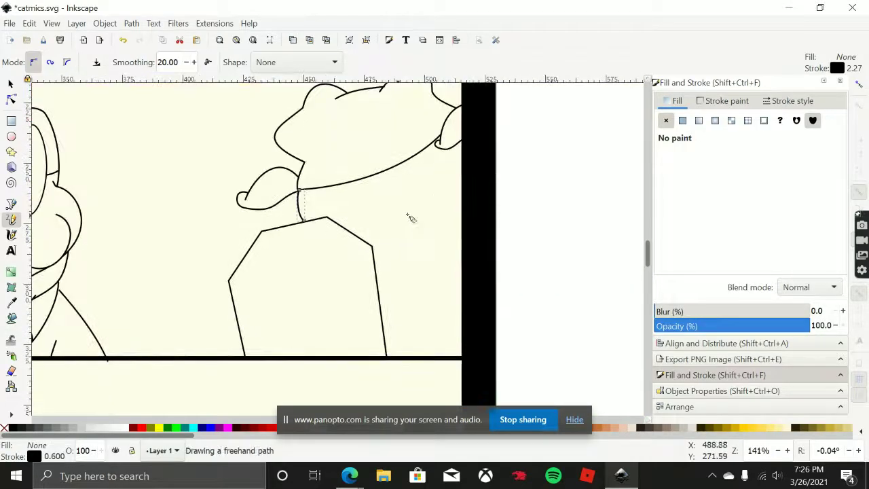
Examine the frog drawing within its panel and against the whole comic page.
scroll(414, 231, "up", 2)
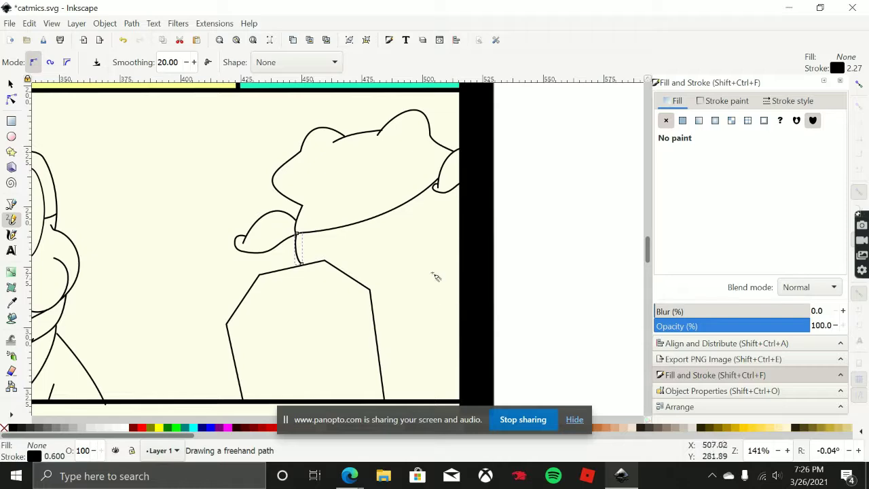
scroll(441, 299, "up", 2)
scroll(445, 292, "down", 1)
scroll(438, 292, "down", 1)
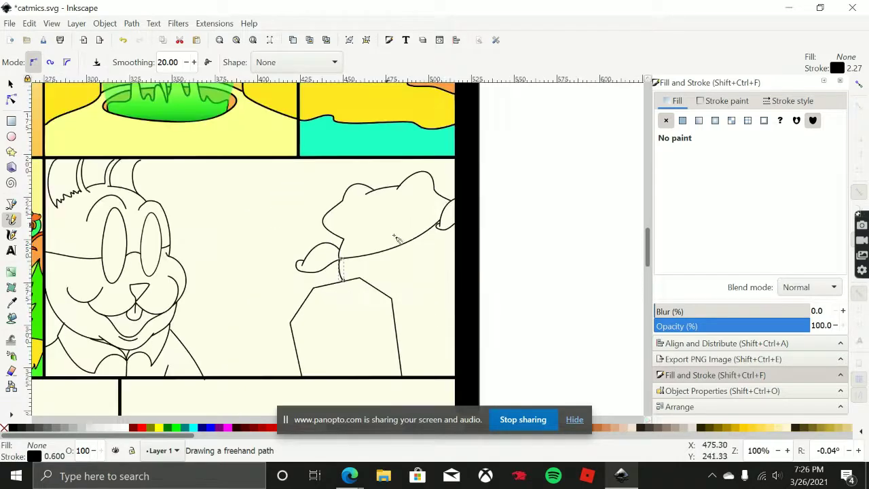
left_click_drag(429, 283, 411, 272)
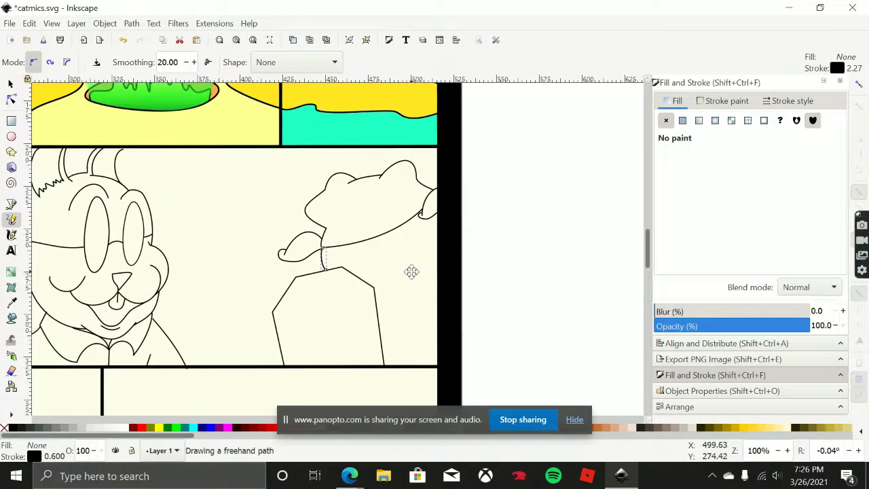
scroll(412, 272, "down", 3)
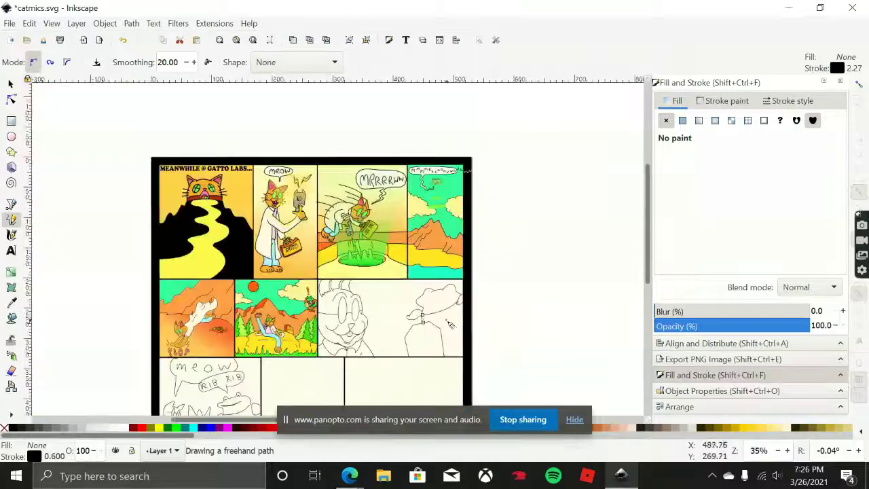
left_click_drag(450, 325, 423, 255)
left_click_drag(422, 255, 414, 251)
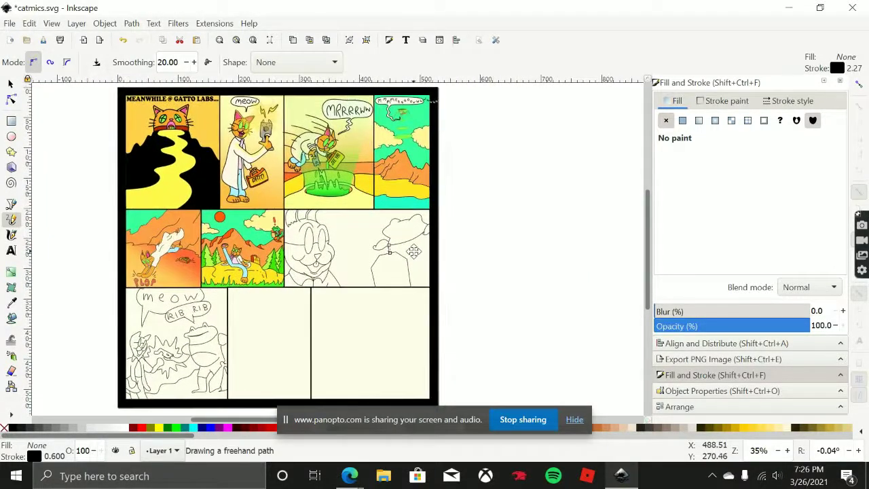
scroll(413, 252, "up", 4)
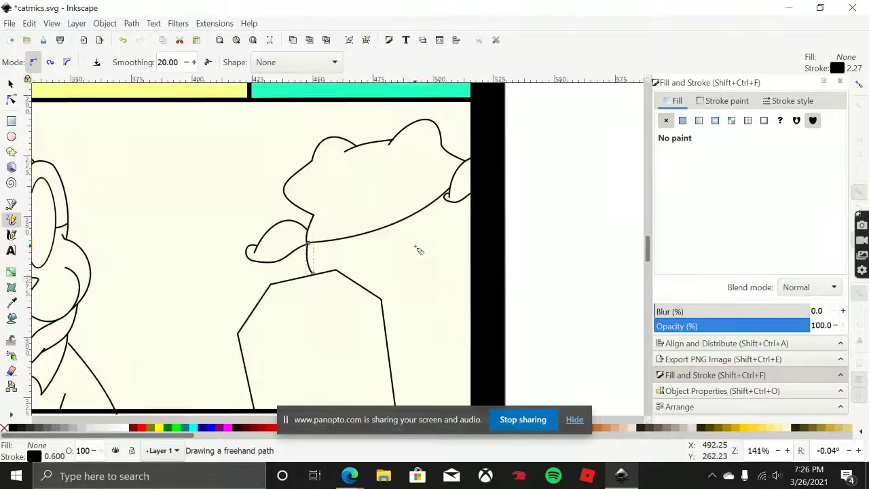
left_click_drag(420, 264, 446, 227)
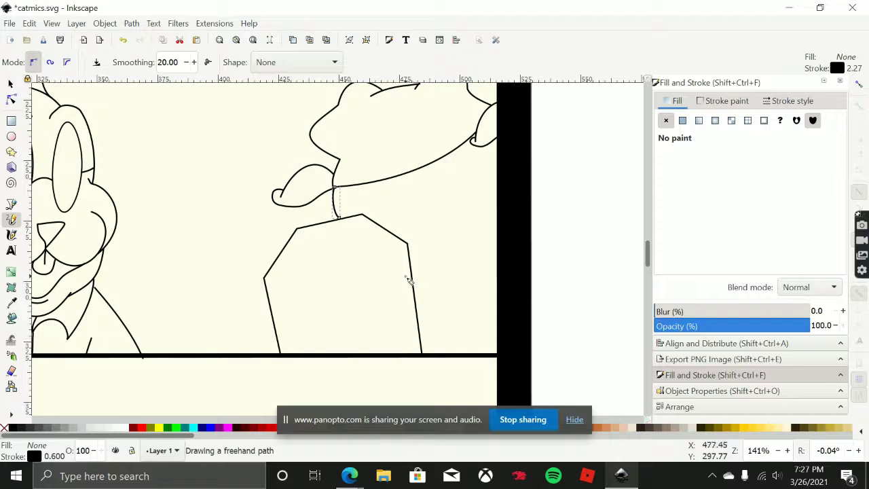
Add nodes along the right side of the frog's body outline, break the path there and remove the segment between them to leave a gap.
left_click(10, 82)
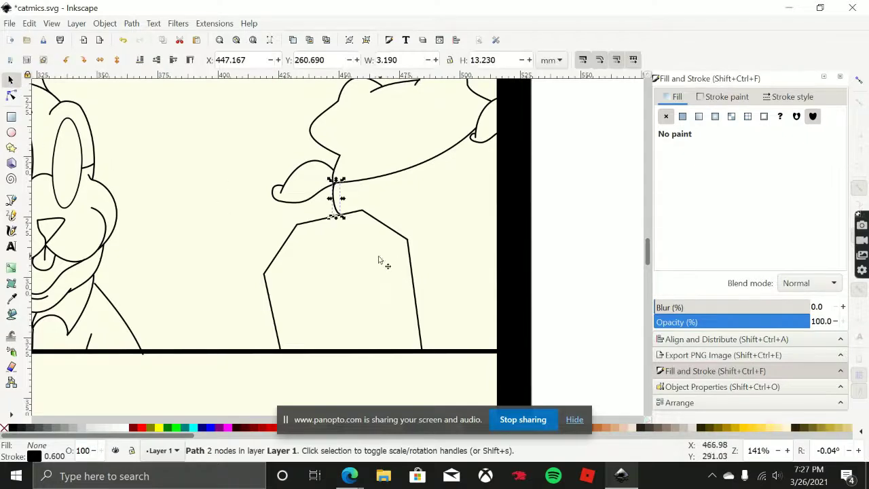
double_click(414, 286)
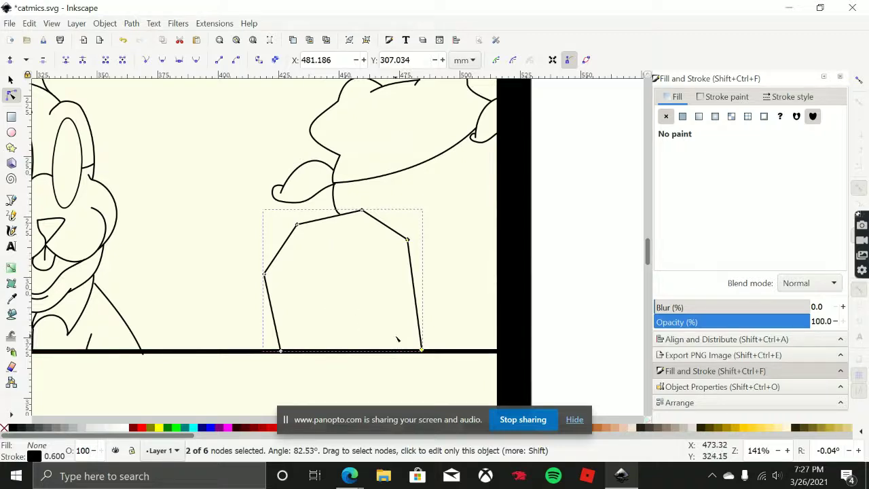
left_click(10, 80)
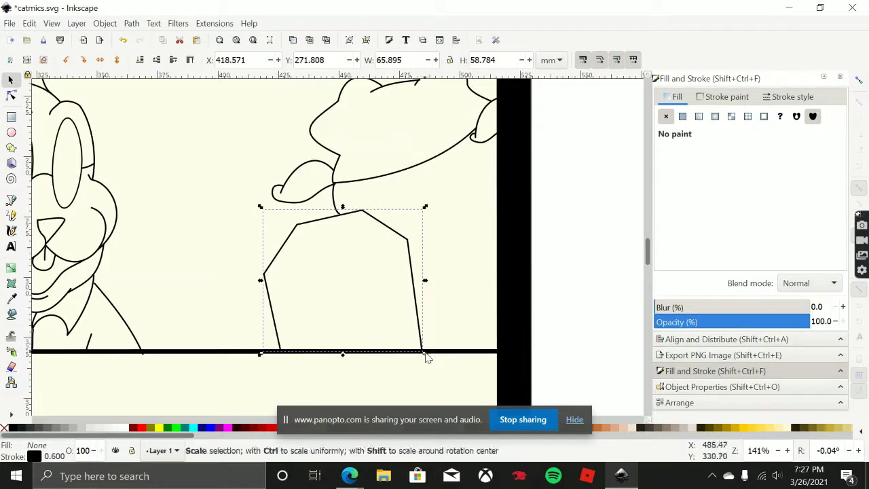
double_click(418, 312)
double_click(418, 323)
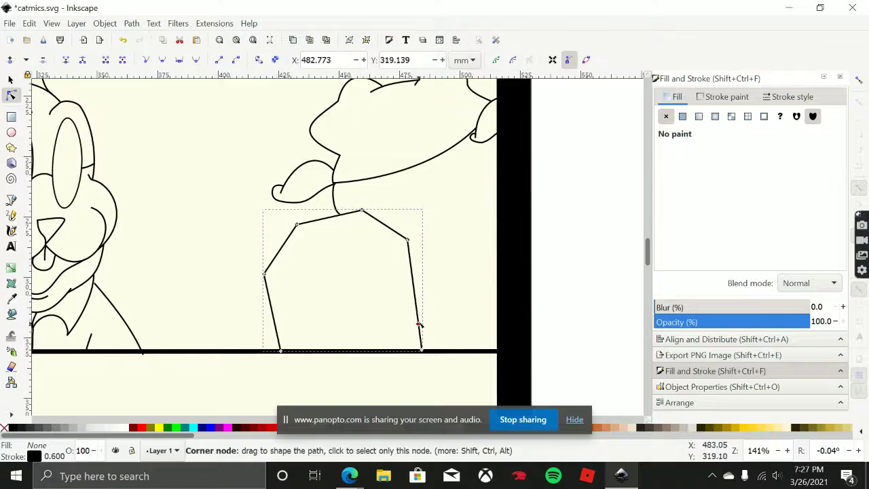
double_click(418, 280)
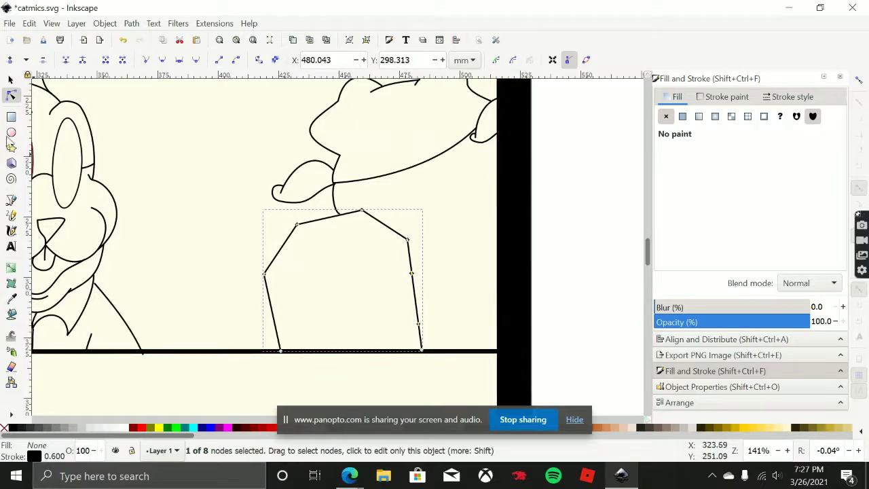
left_click(82, 60)
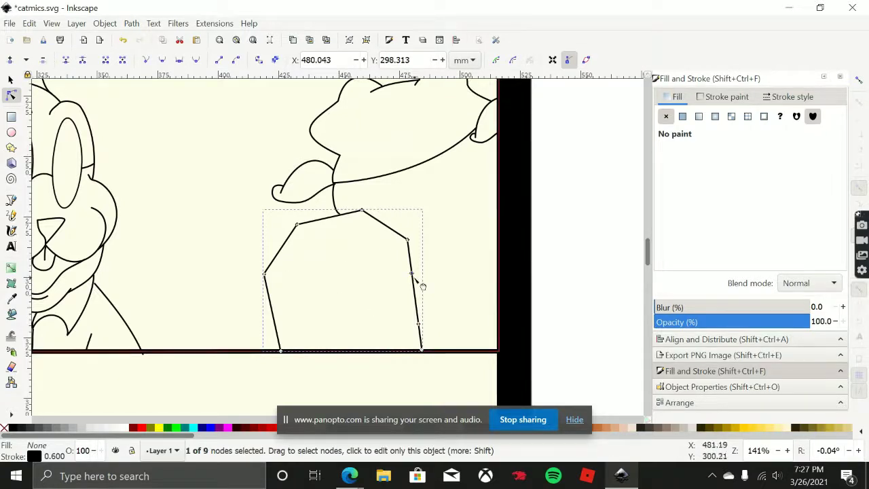
left_click_drag(413, 274, 435, 295)
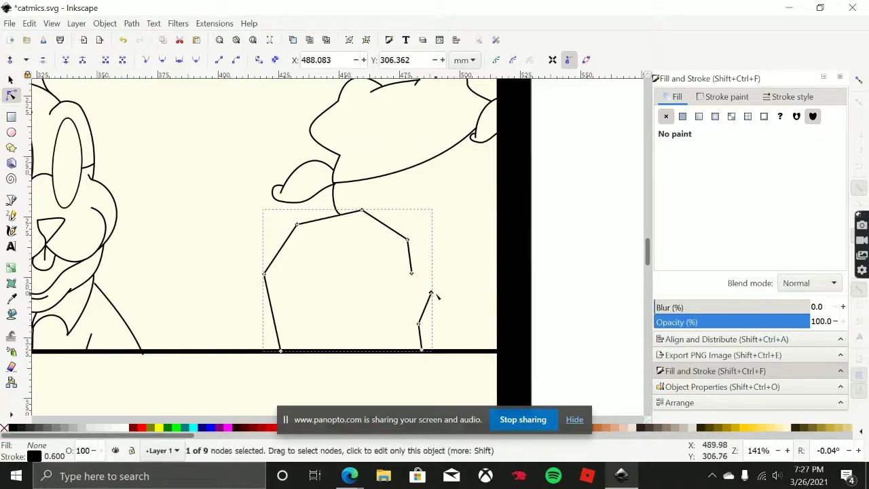
key("Delete")
Draw a straight-edged, pointed sword blade through the gap, with its tip inside the frog's body outline.
left_click(11, 215)
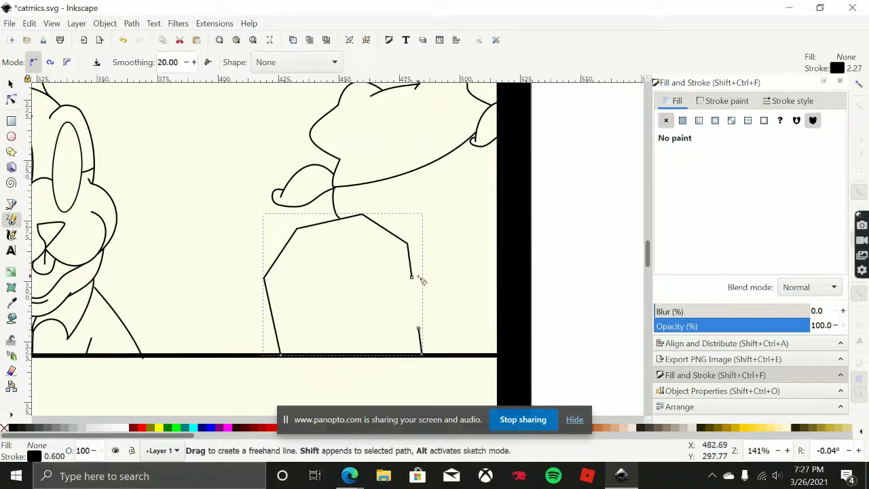
scroll(312, 267, "right", 2)
scroll(313, 268, "down", 1)
scroll(311, 267, "up", 1)
left_click_drag(272, 202, 418, 152, "ctrl")
left_click_drag(283, 356, 264, 239)
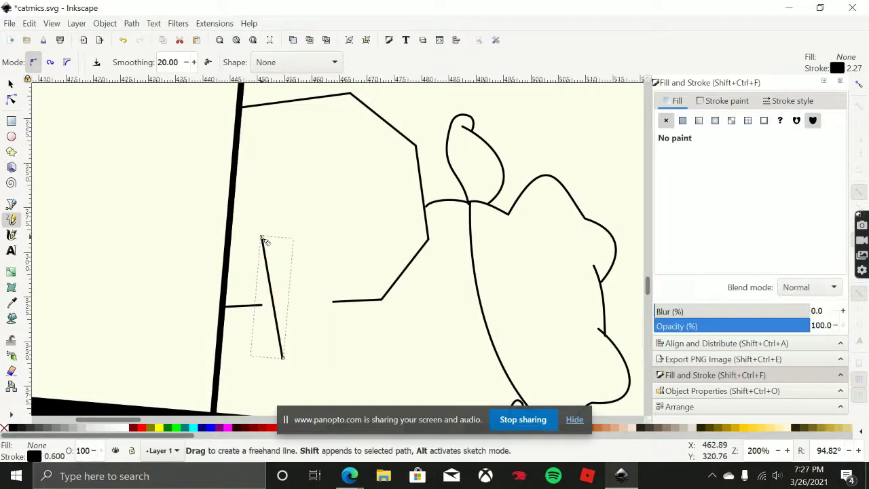
left_click(262, 237)
left_click(288, 178)
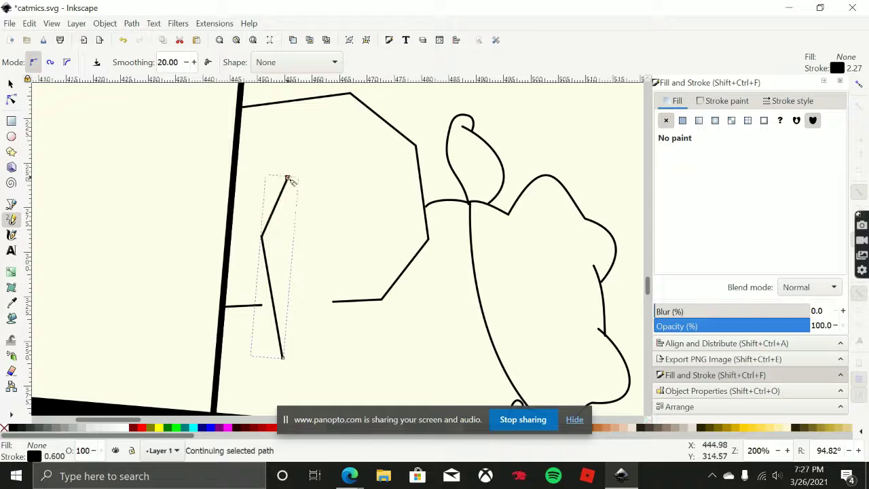
left_click(325, 236)
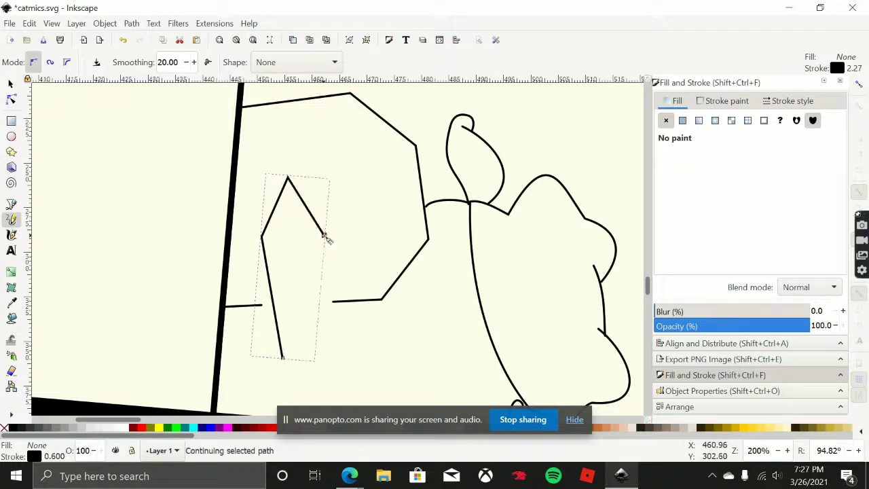
left_click(316, 354)
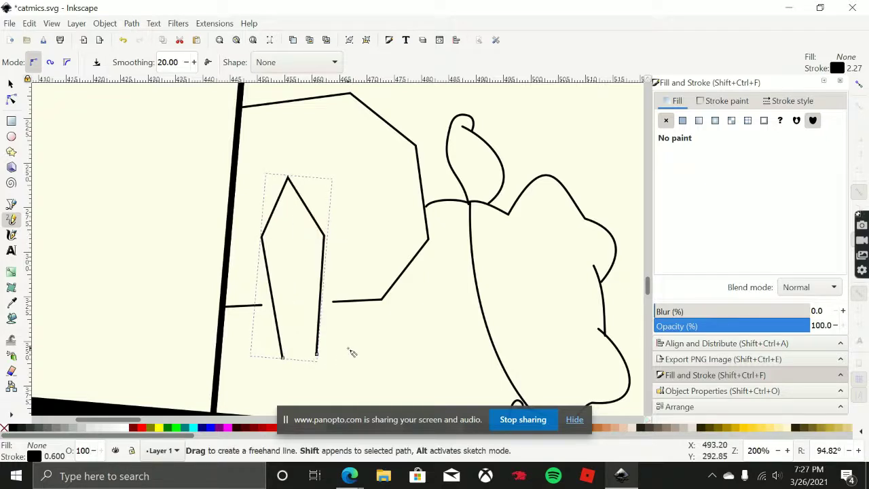
Close the open end of the sword blade with a curved base line.
scroll(347, 347, "down", 1)
mouse_move(305, 361)
left_mouse_down()
mouse_move(319, 264)
mouse_move(345, 243)
left_mouse_up()
scroll(317, 264, "up", 4)
left_click_drag(404, 232, 411, 224)
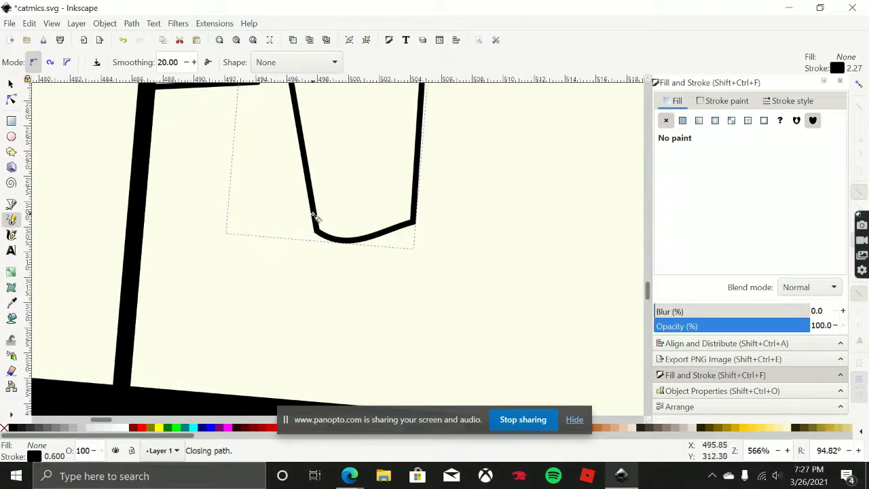
Draw a rounded crossguard around the blade's base, starting on one edge of the blade and ending on the other.
scroll(352, 348, "down", 1)
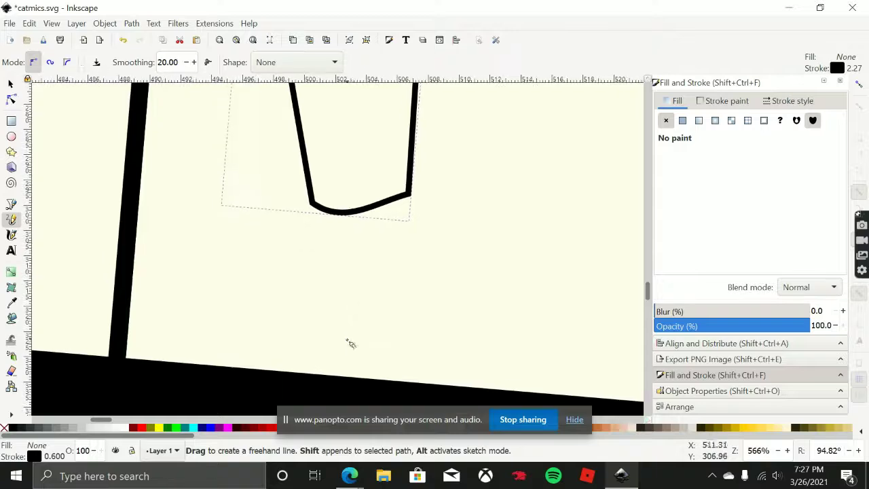
scroll(318, 223, "up", 1)
left_click_drag(317, 218, 269, 215)
mouse_move(269, 256)
left_mouse_down()
mouse_move(356, 269)
mouse_move(471, 254)
left_mouse_up()
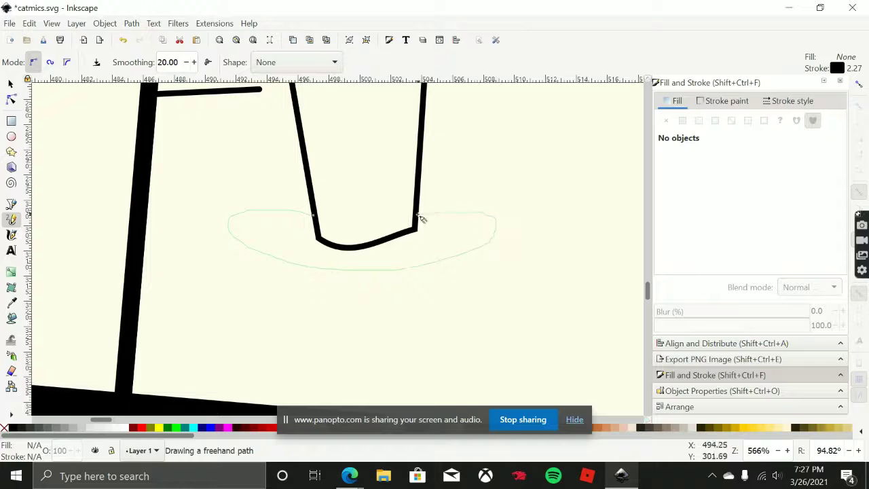
left_click_drag(421, 217, 417, 221)
Examine the small frog and its sword in the preceding colored panel as a reference for the hilt.
scroll(405, 271, "down", 4, "ctrl")
scroll(378, 247, "down", 2, "ctrl")
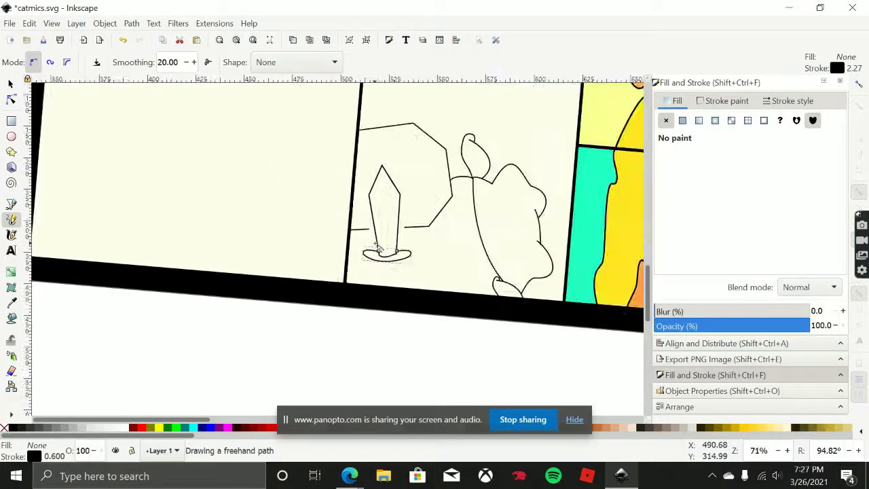
scroll(376, 243, "down", 2, "ctrl")
scroll(504, 168, "up", 2, "ctrl")
left_click_drag(501, 148, 524, 264)
left_click_drag(373, 182, 412, 209)
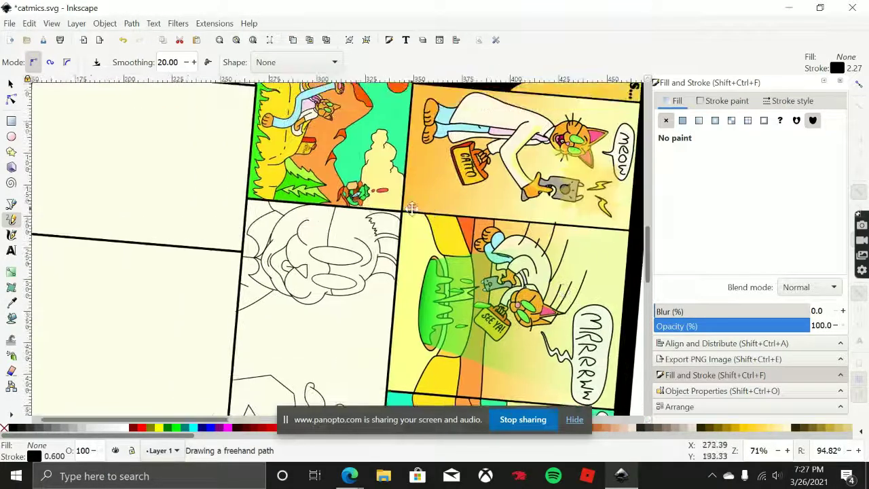
scroll(411, 208, "up", 4, "ctrl")
scroll(340, 292, "up", 1)
scroll(338, 299, "down", 2, "ctrl")
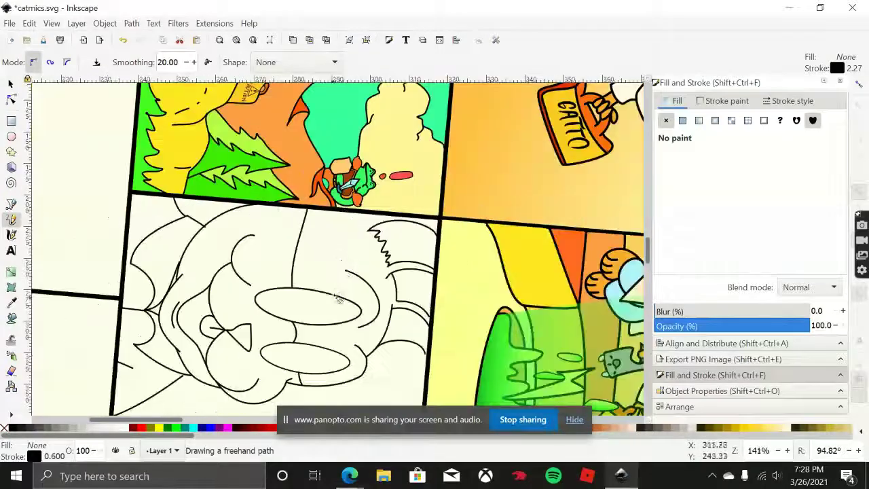
scroll(407, 203, "up", 1, "ctrl")
scroll(401, 258, "down", 4)
scroll(369, 234, "up", 2, "ctrl")
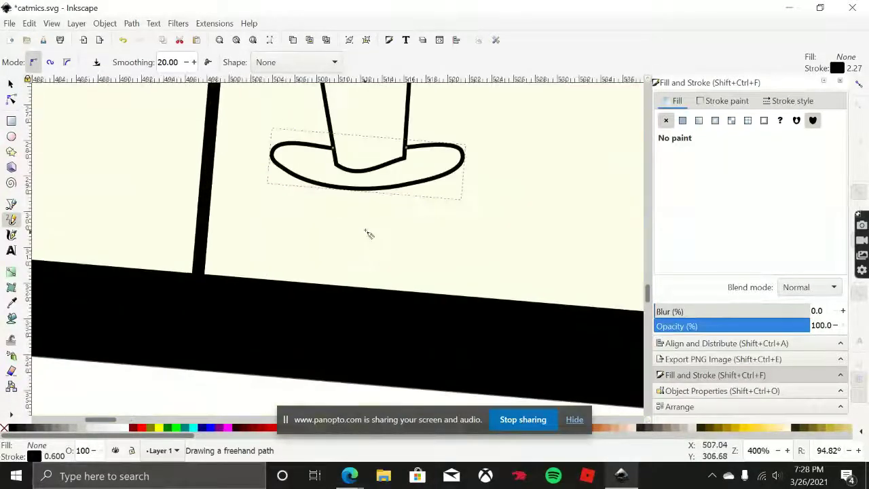
Draw a short grip line out from the crossguard and three curled fingers beside it, ending at the panel border.
left_click_drag(368, 184, 310, 242, "ctrl")
scroll(314, 243, "down", 7, "ctrl+shift")
scroll(320, 231, "down", 4, "ctrl")
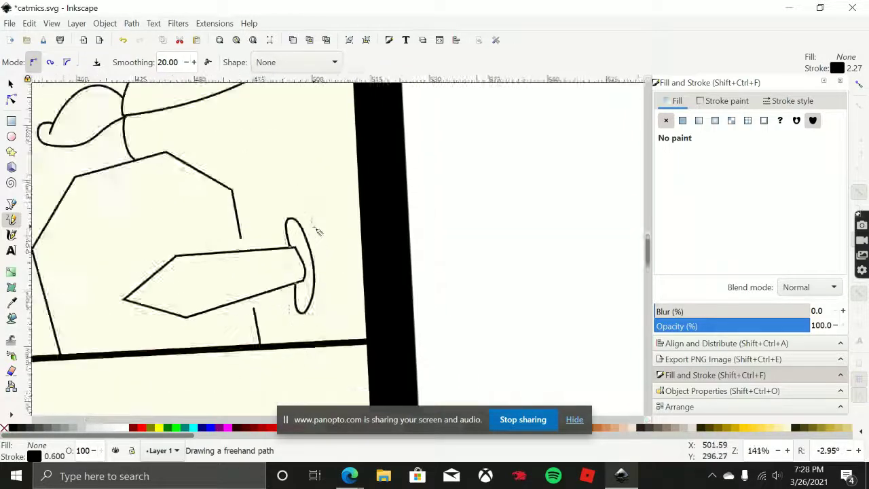
scroll(318, 242, "up", 4, "ctrl")
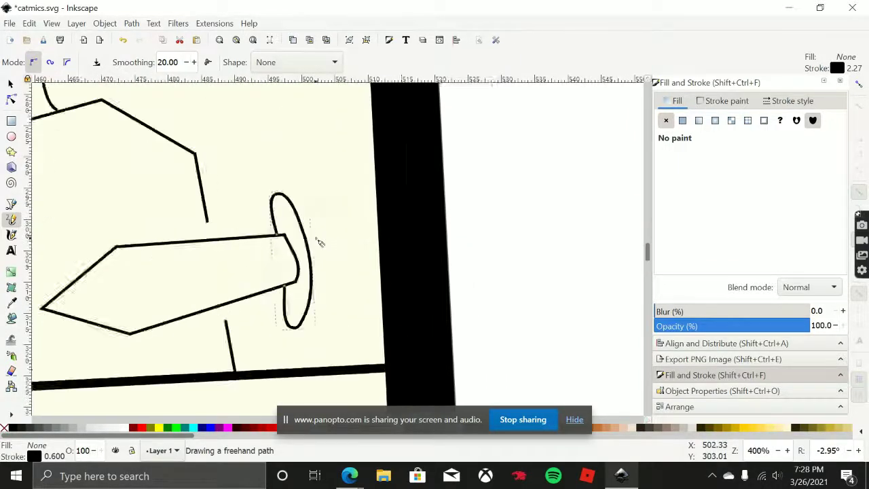
scroll(319, 251, "up", 2, "ctrl")
scroll(347, 309, "down", 1, "ctrl")
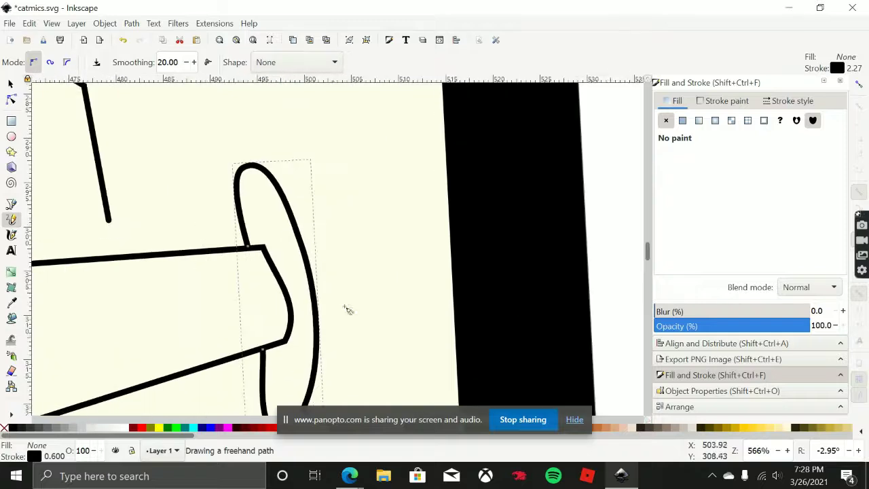
left_click_drag(317, 328, 373, 300)
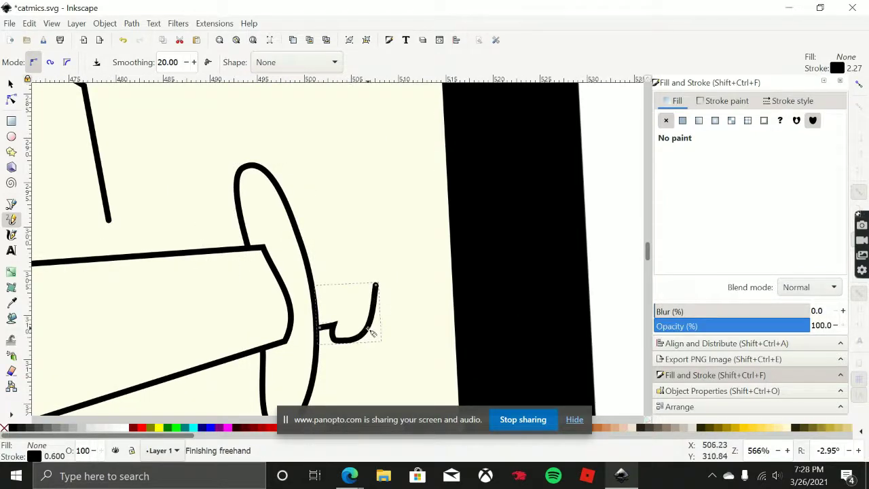
mouse_move(416, 266)
left_mouse_down()
mouse_move(417, 314)
mouse_move(427, 323)
mouse_move(456, 291)
left_mouse_up()
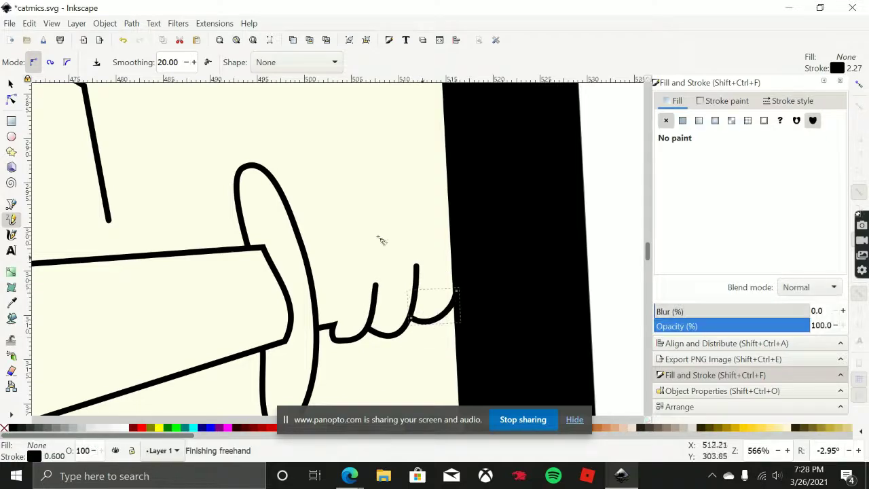
left_click_drag(340, 325, 356, 287)
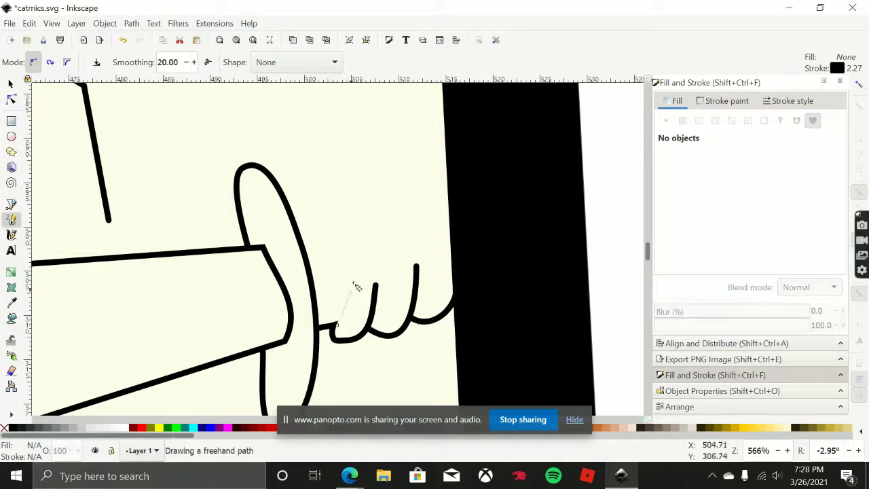
left_click_drag(332, 221, 330, 218)
key("ctrl+z")
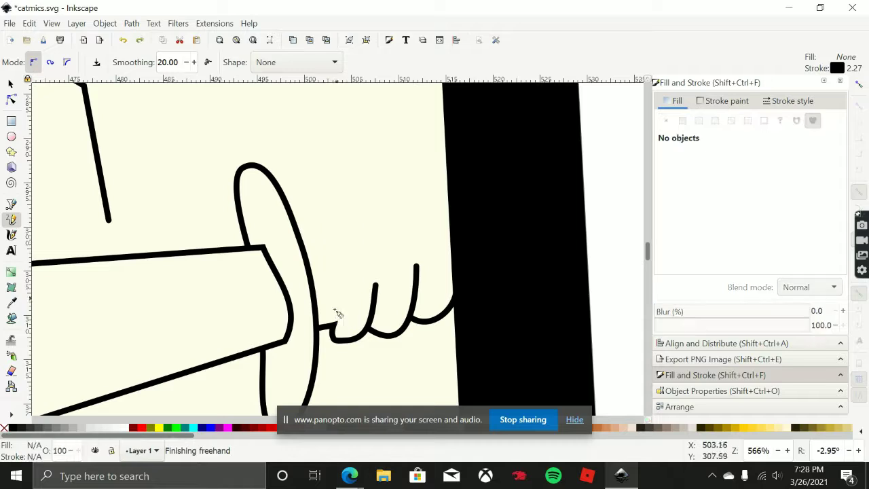
Draw the gripping hand's inner edge up from the first finger and across to the crossguard, with a curved thumb above it.
left_click_drag(336, 325, 347, 300)
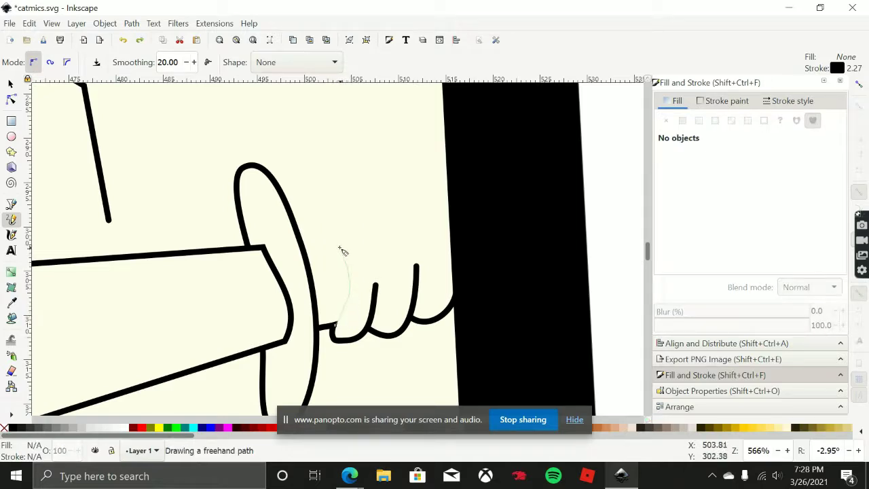
left_click_drag(336, 240, 335, 239)
left_click(317, 244)
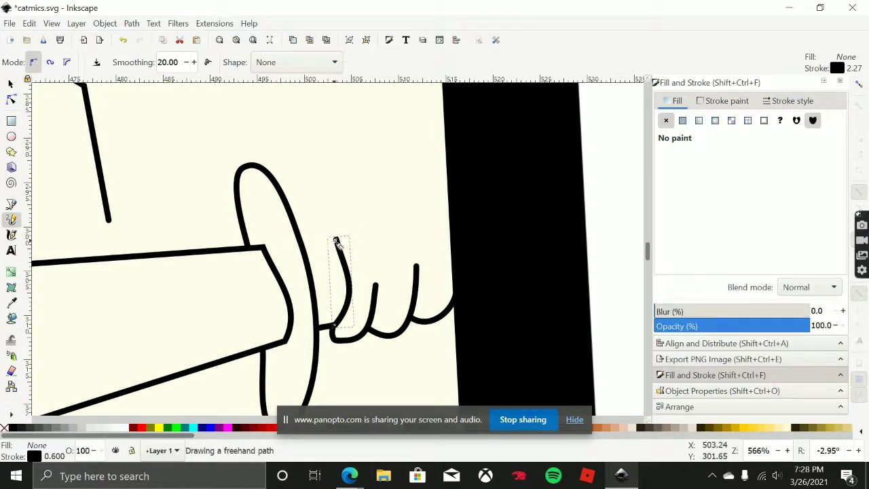
left_click_drag(292, 214, 308, 193)
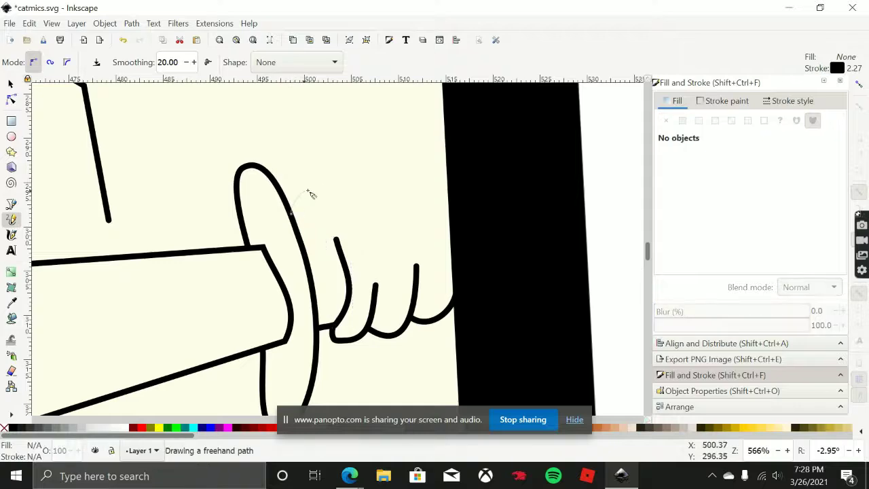
left_click_drag(337, 238, 302, 238)
scroll(345, 234, "down", 2)
scroll(350, 238, "down", 2)
scroll(353, 208, "up", 1)
scroll(359, 213, "up", 3)
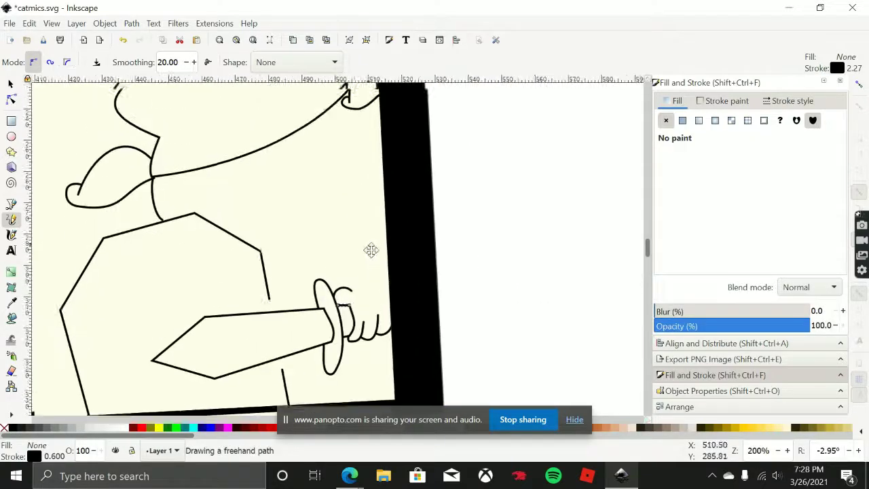
left_click_drag(357, 307, 365, 296)
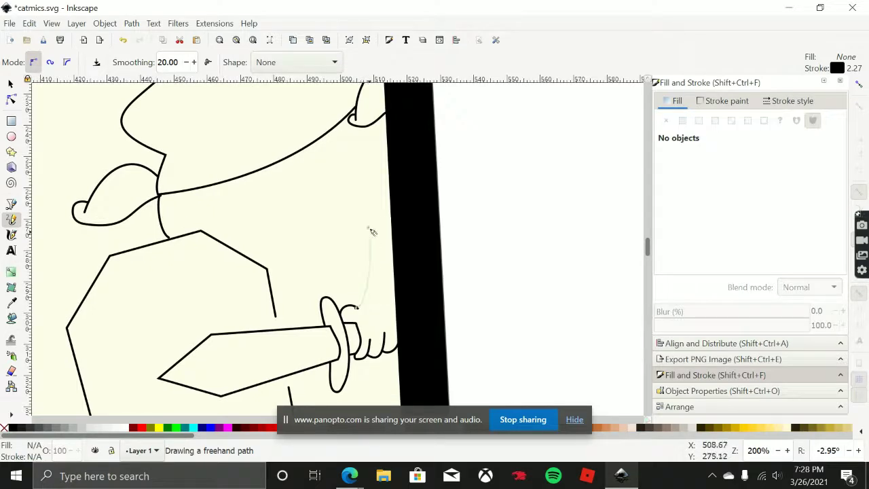
left_click_drag(349, 176, 351, 178)
key("ctrl+z")
Draw a curved arm line up from the thumb, extend its upper end to just below the frog's head, and bow it toward the panel border.
mouse_move(356, 307)
left_mouse_down()
mouse_move(373, 272)
mouse_move(370, 184)
left_mouse_up()
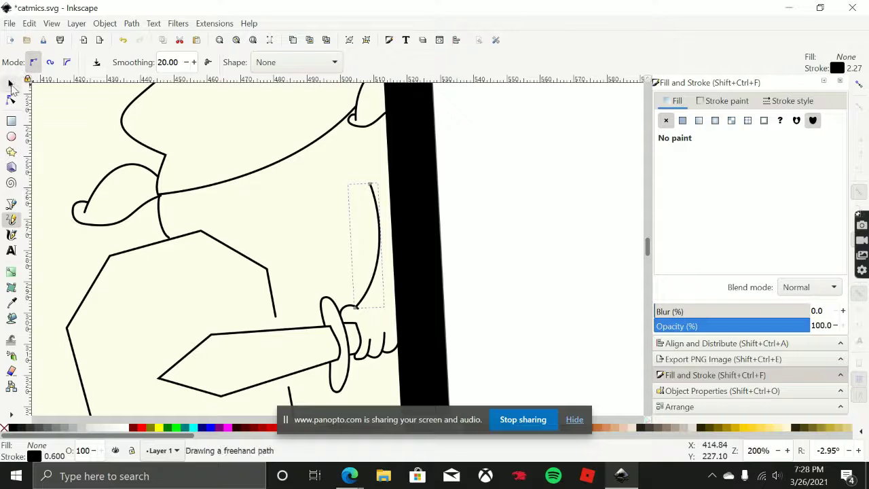
left_click(10, 83)
left_click(11, 100)
left_click_drag(371, 183, 368, 133)
left_click_drag(396, 221, 397, 225)
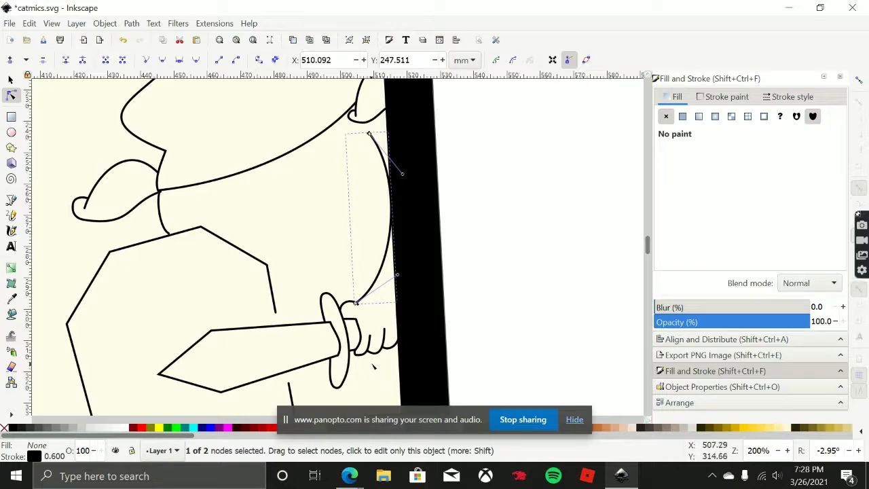
mouse_move(350, 475)
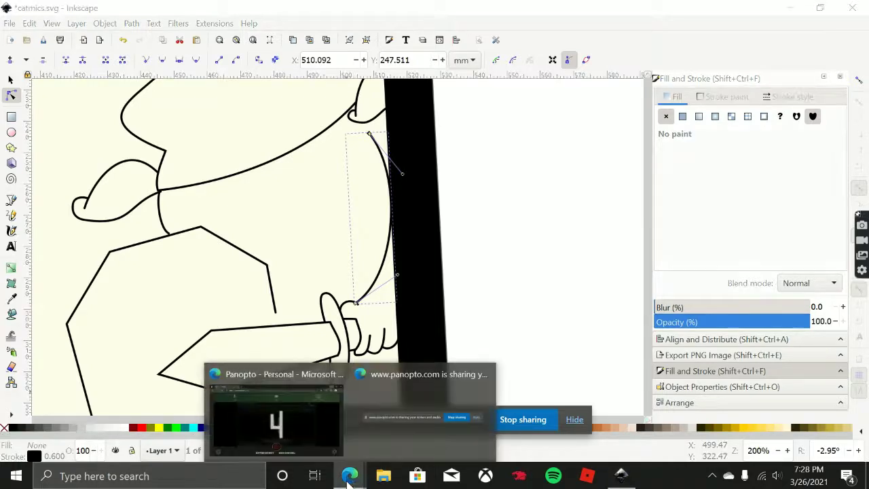
left_click(325, 431)
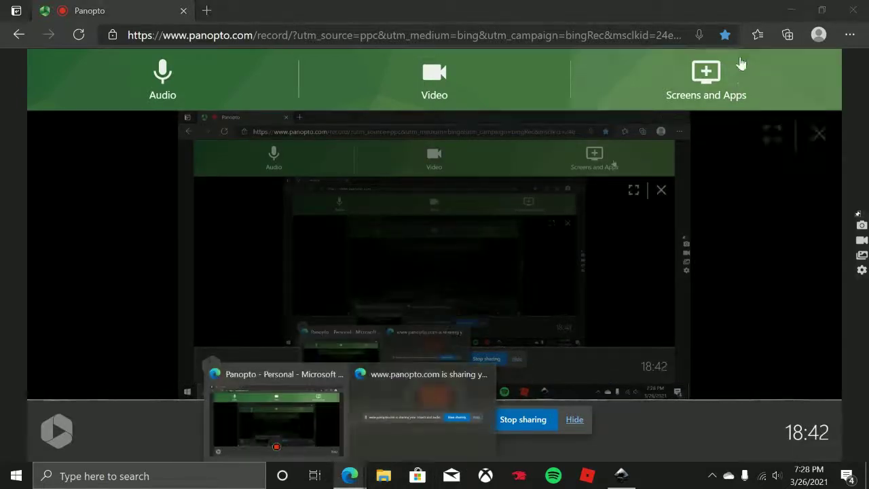
left_click(791, 10)
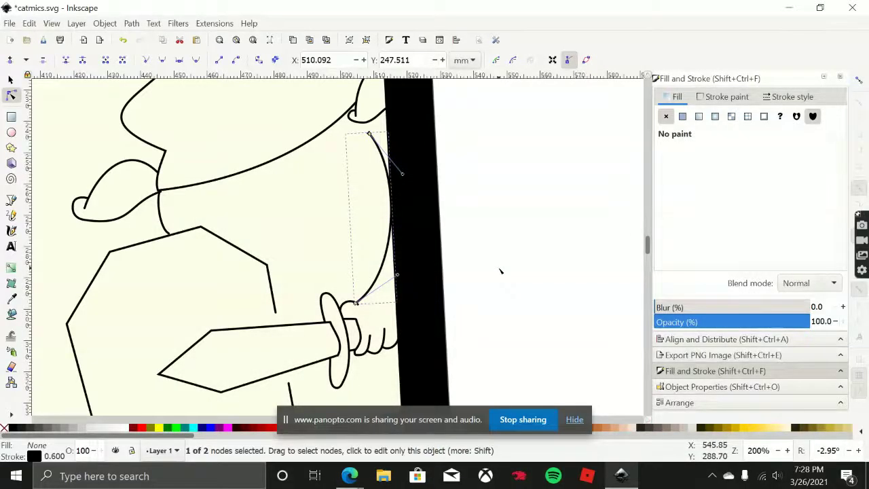
scroll(419, 243, "down", 3)
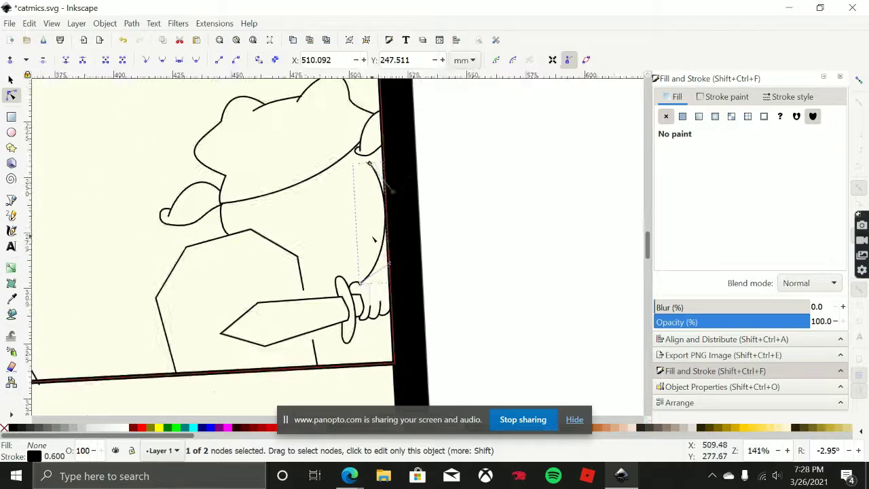
scroll(367, 244, "up", 3)
scroll(349, 254, "up", 1)
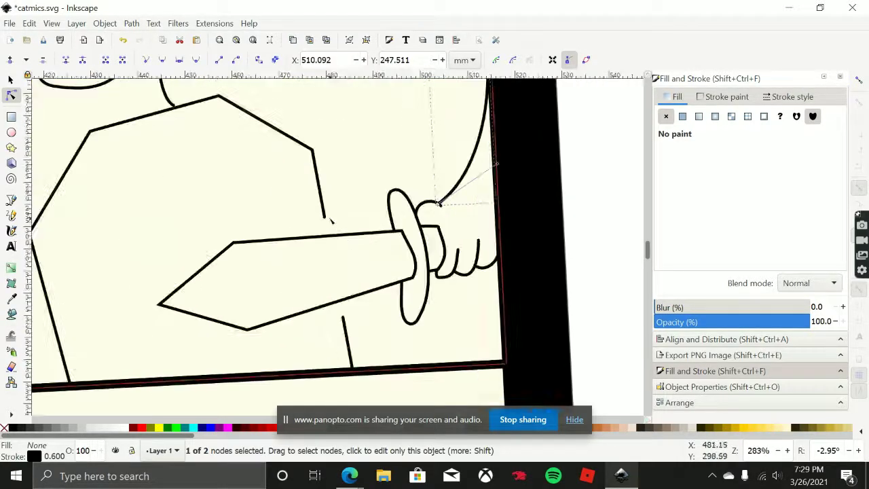
Move the two open ends of the shield outline onto the upper and lower edges of the sword blade.
left_click_drag(326, 209, 328, 236)
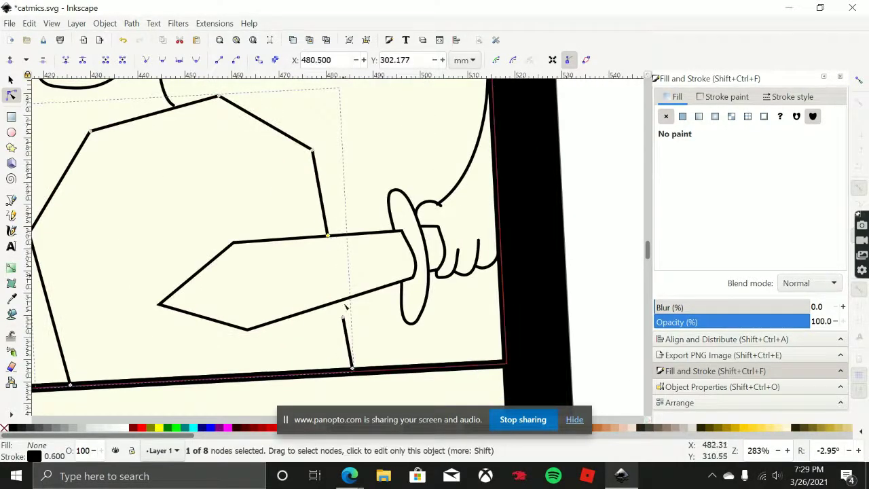
left_click_drag(343, 317, 339, 302)
scroll(340, 302, "down", 4)
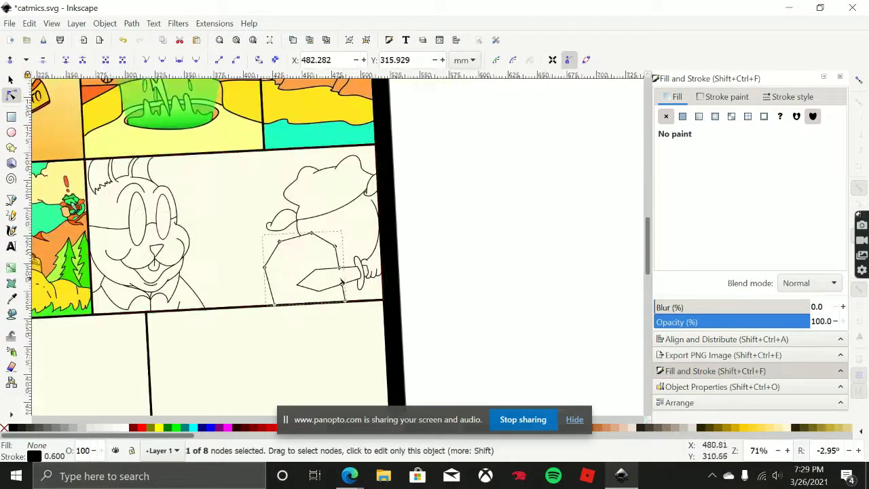
scroll(279, 235, "up", 2)
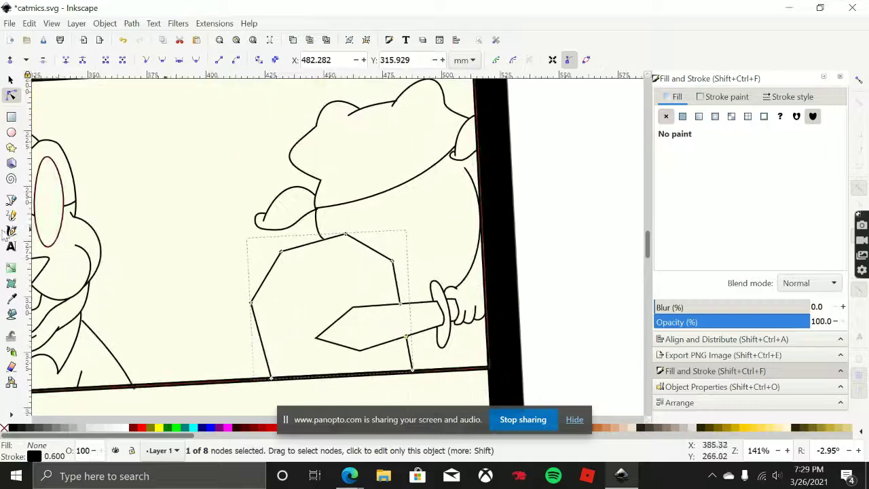
left_click(11, 215)
scroll(327, 204, "up", 2)
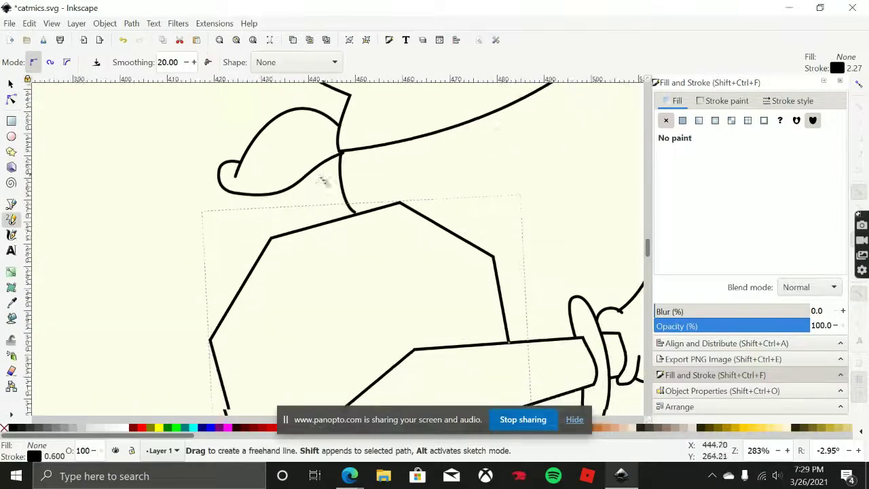
left_click_drag(257, 197, 255, 209)
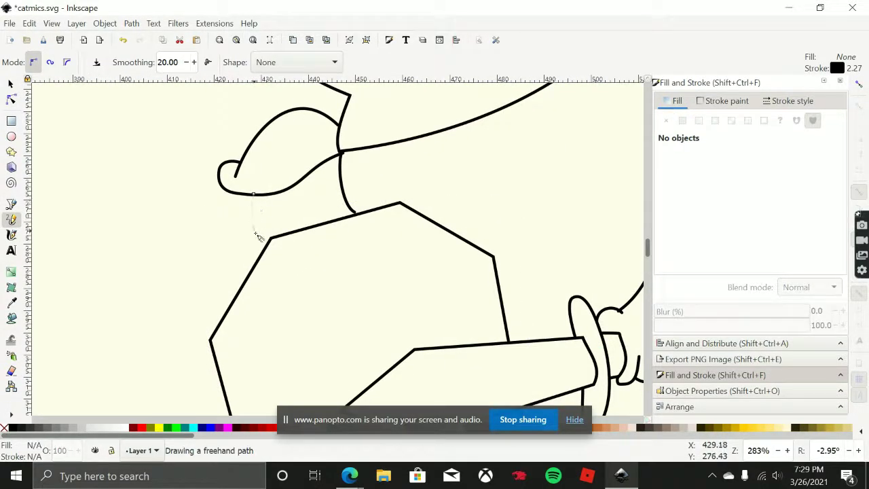
left_click_drag(264, 251, 305, 283)
scroll(344, 253, "down", 4)
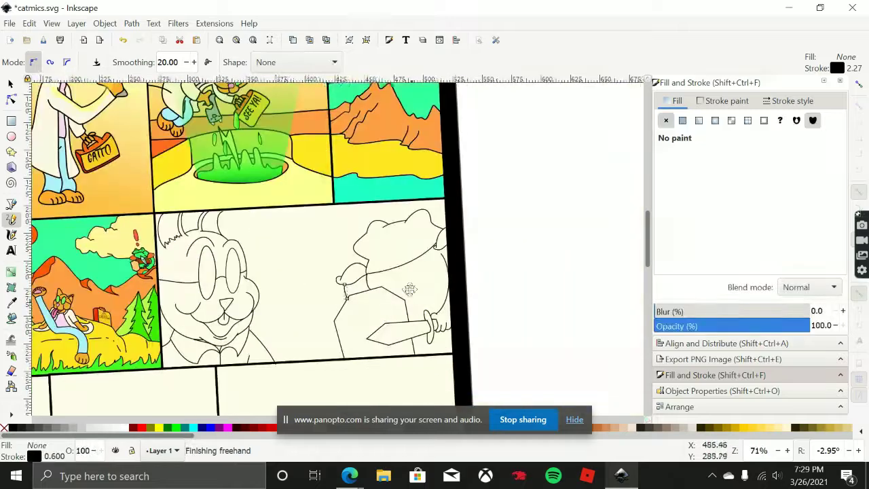
scroll(349, 245, "up", 5)
left_click_drag(347, 239, 411, 177)
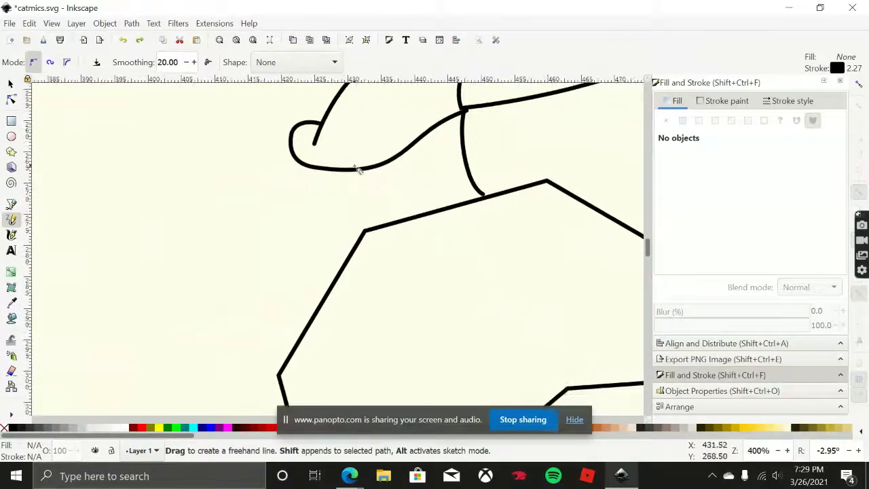
left_click_drag(356, 169, 355, 167)
left_click_drag(335, 200, 336, 210)
key("ctrl+z")
mouse_move(329, 171)
left_mouse_down()
mouse_move(340, 234)
mouse_move(330, 303)
left_mouse_up()
scroll(415, 225, "down", 3)
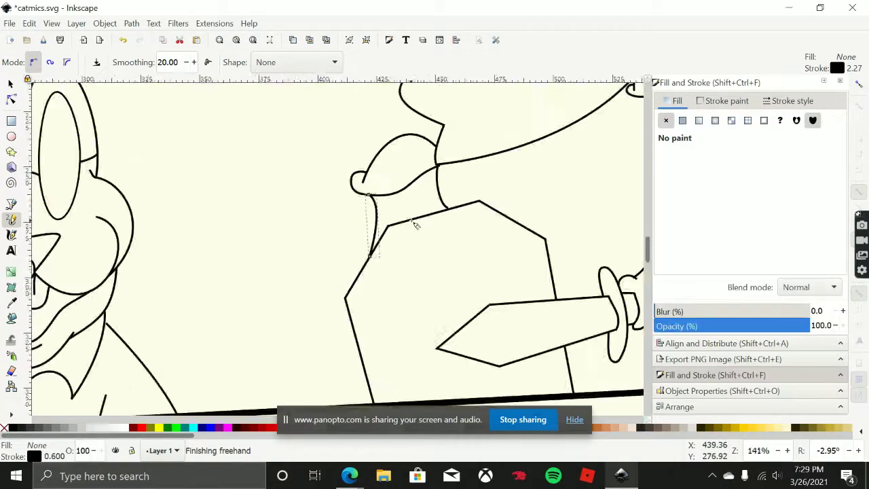
scroll(415, 225, "down", 2)
key("ctrl+z")
scroll(412, 217, "up", 3)
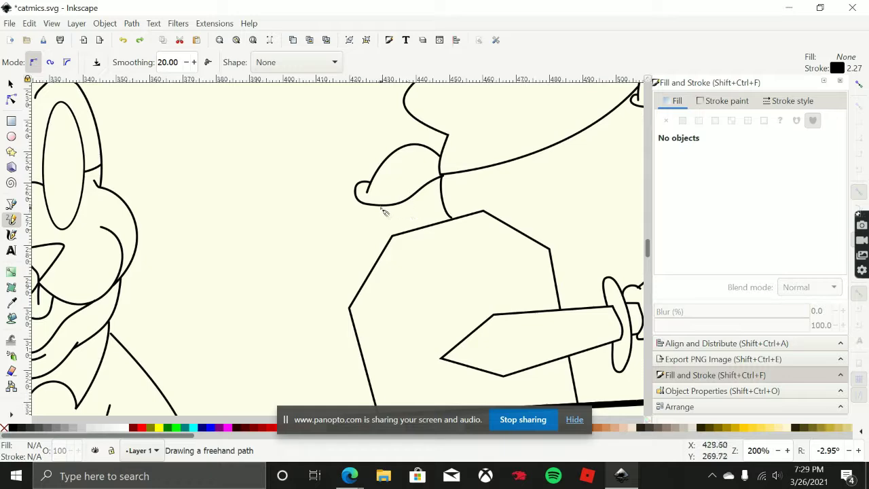
left_click_drag(390, 242, 391, 237)
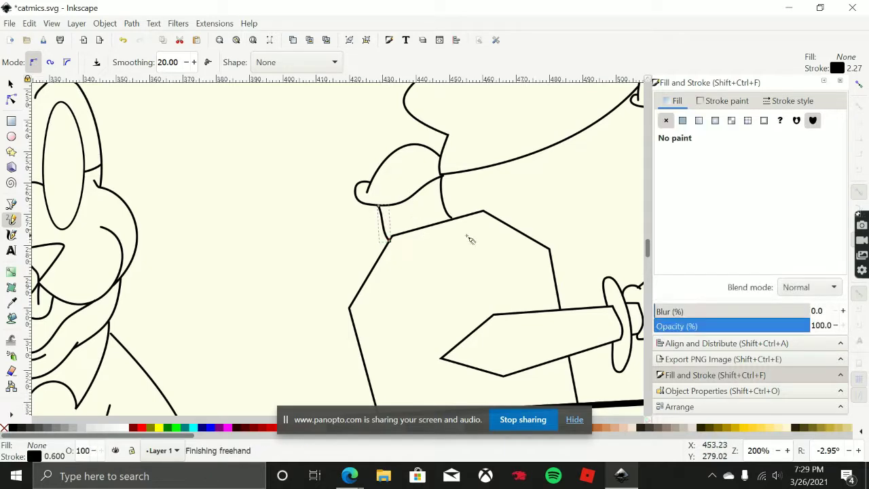
scroll(467, 234, "down", 3)
left_click_drag(472, 236, 431, 241)
key("ctrl+z")
Draw the frog's arm freehand with an outer line about 17 mm tall from shoulder pad to shield and a short inner curve.
scroll(400, 241, "up", 4)
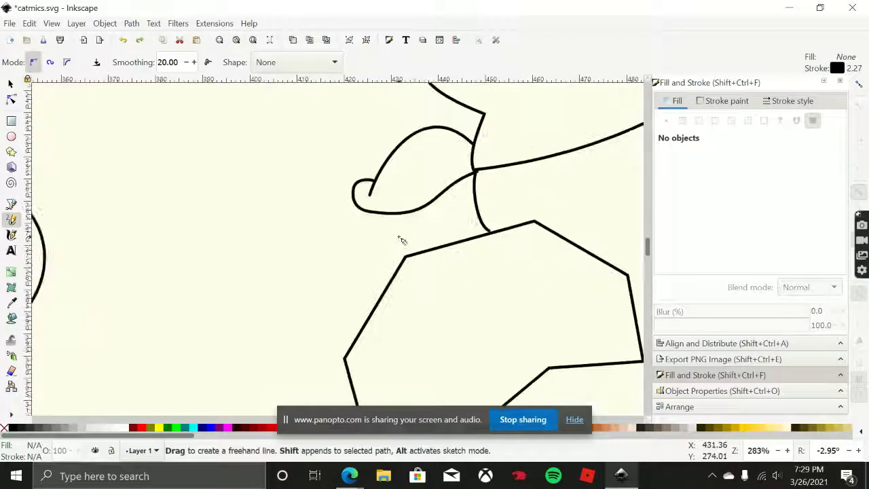
left_click_drag(303, 193, 298, 271)
left_click_drag(401, 196, 387, 220)
scroll(456, 203, "down", 3)
left_click_drag(489, 197, 460, 205)
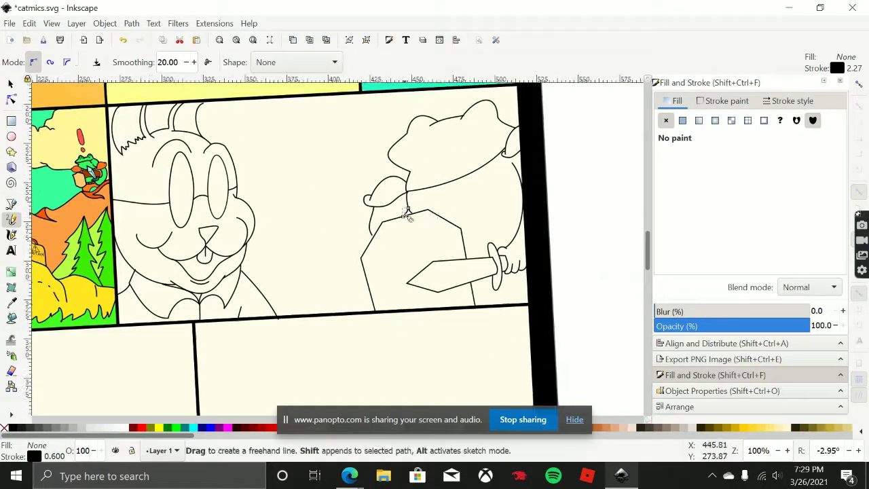
key("ctrl+z")
scroll(409, 210, "up", 3)
left_click_drag(383, 238, 413, 198)
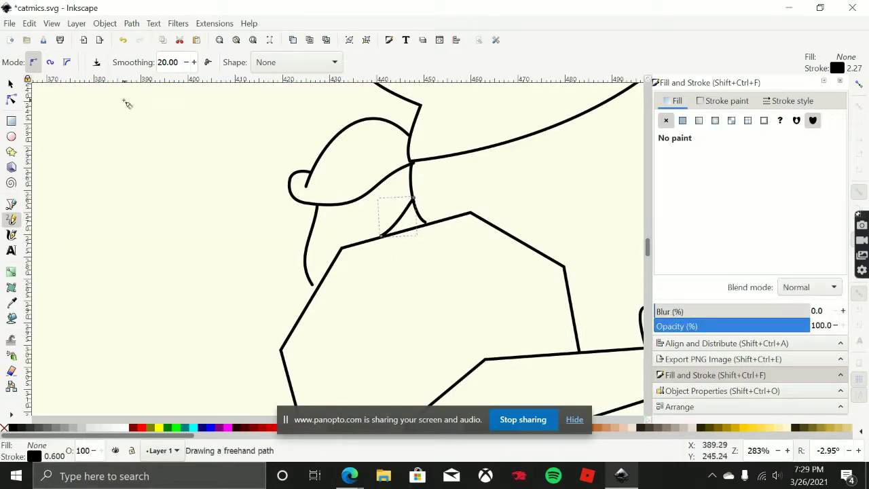
Move the lower end node of the outer arm line onto the shield's edge.
left_click(11, 98)
left_click(309, 283)
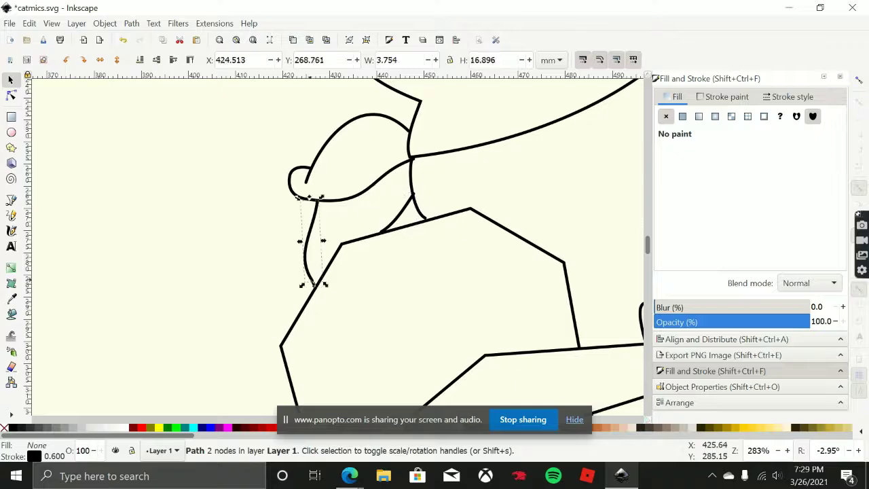
left_click_drag(314, 283, 316, 289)
scroll(306, 262, "down", 3)
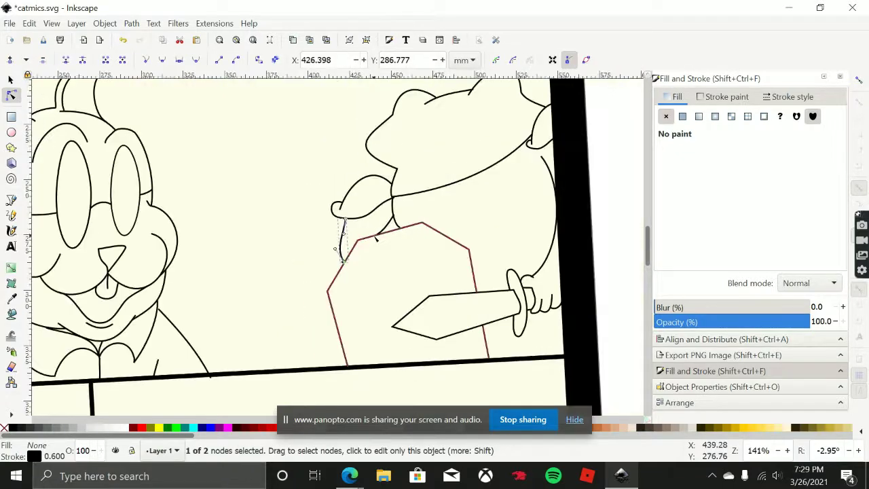
Draw an angled belt line with the Pencil tool from the shield's right edge to the body's right outline.
key("p")
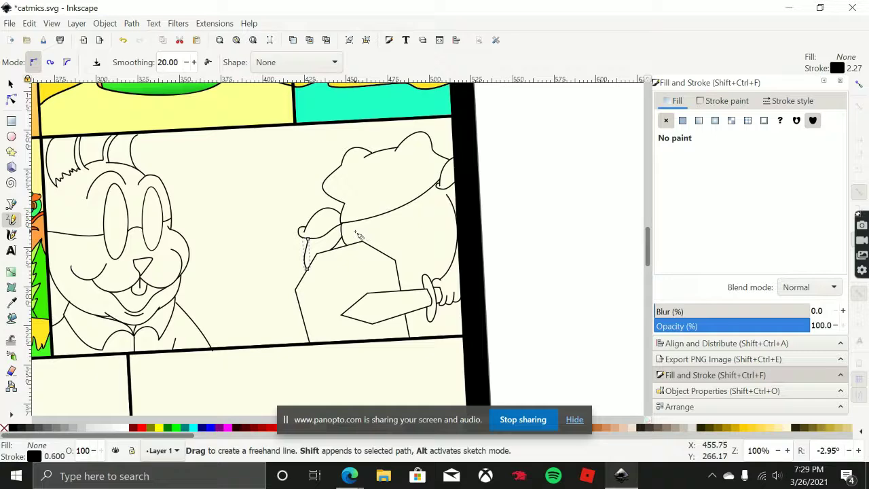
mouse_move(272, 209)
left_mouse_down()
mouse_move(386, 221)
mouse_move(275, 218)
left_mouse_up()
scroll(402, 243, "up", 3)
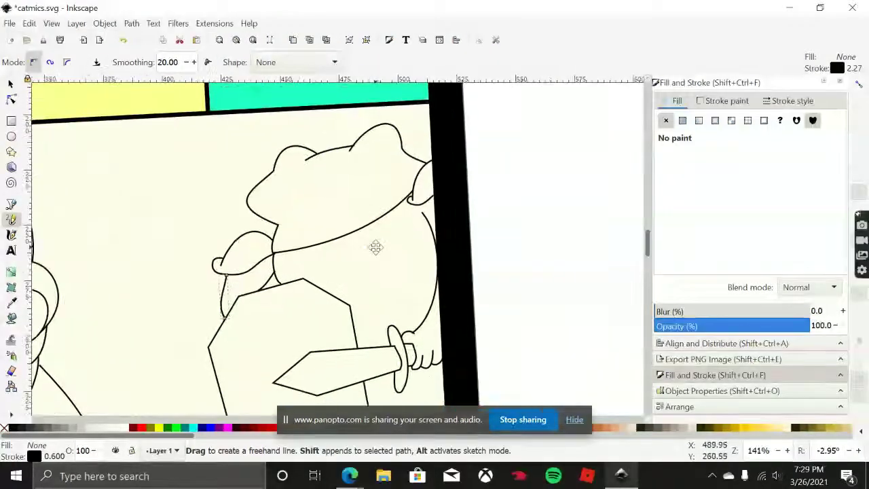
left_click_drag(301, 286, 321, 263)
key("ctrl+z")
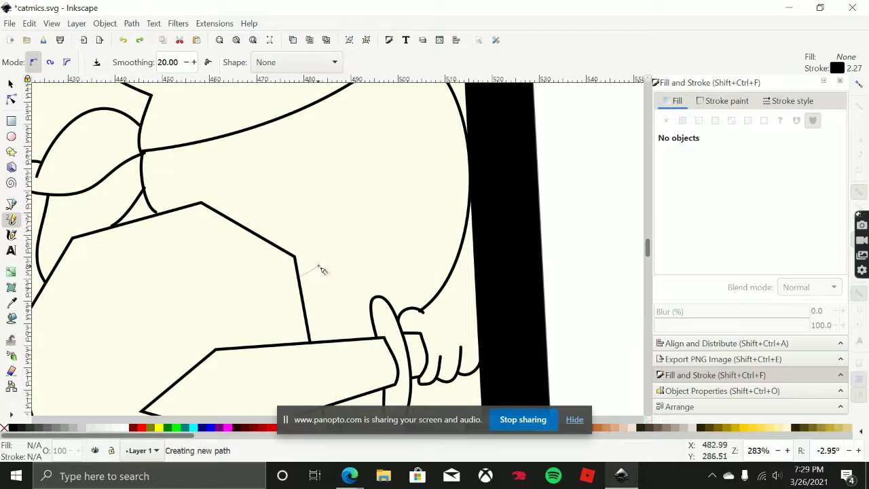
left_click(324, 258)
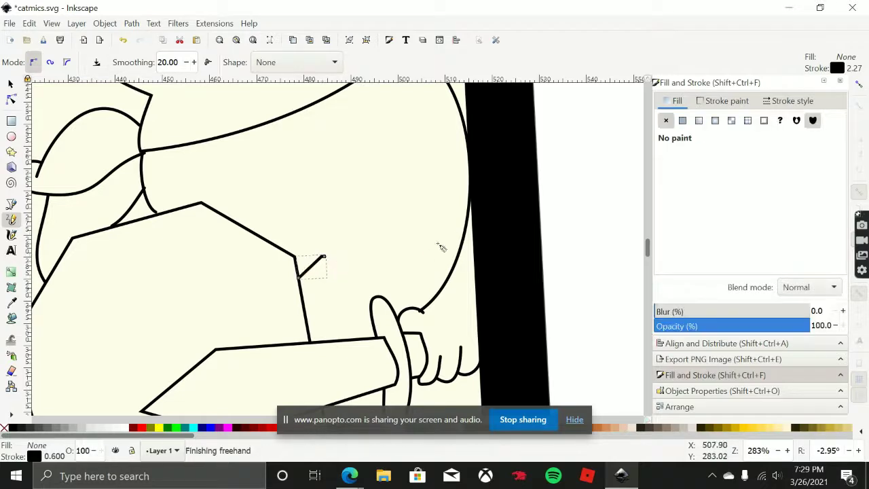
left_click(324, 258)
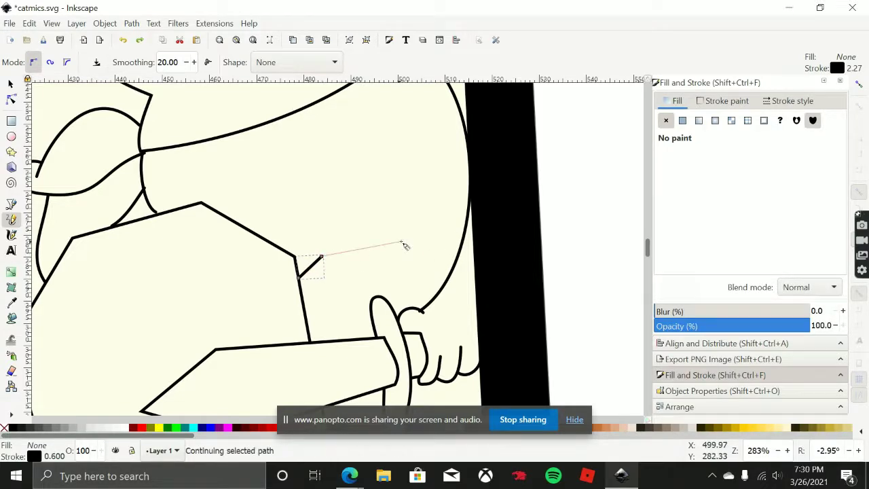
left_click(467, 231)
scroll(407, 203, "down", 4)
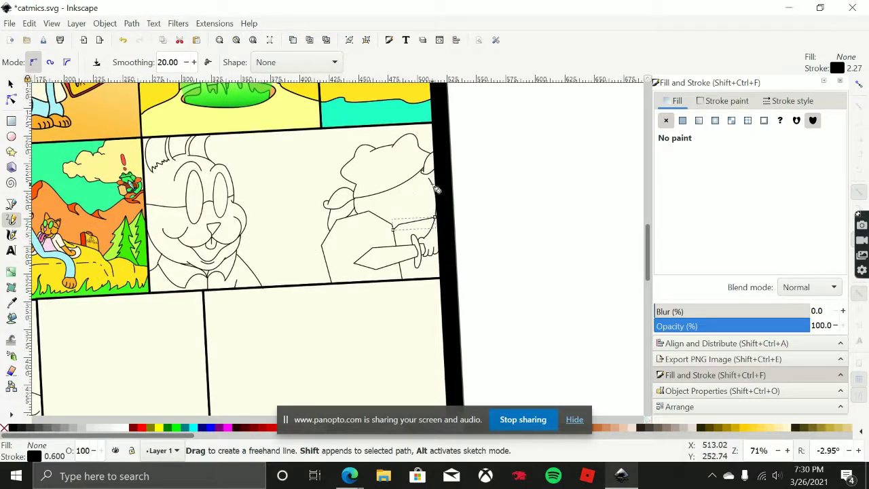
Draw the vest's inner outline freehand from the shield, along the neckline and down the right side to the belt line.
scroll(437, 189, "up", 3)
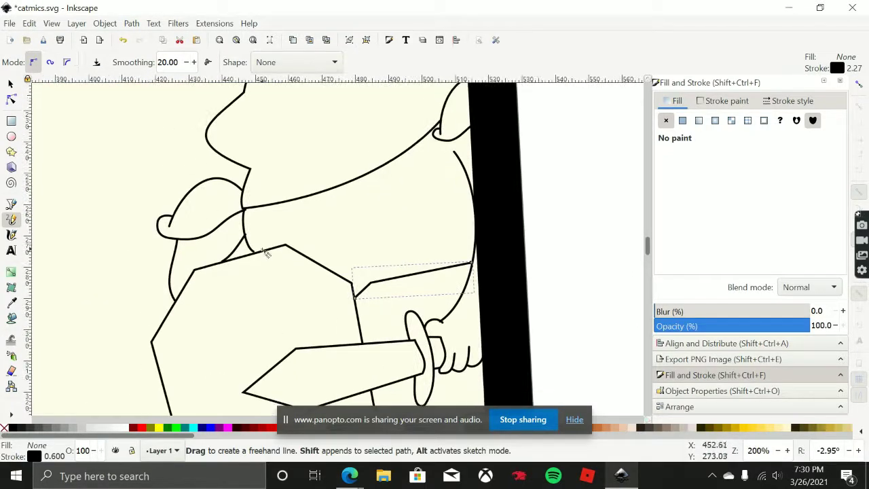
left_click_drag(266, 252, 260, 239)
key("Escape")
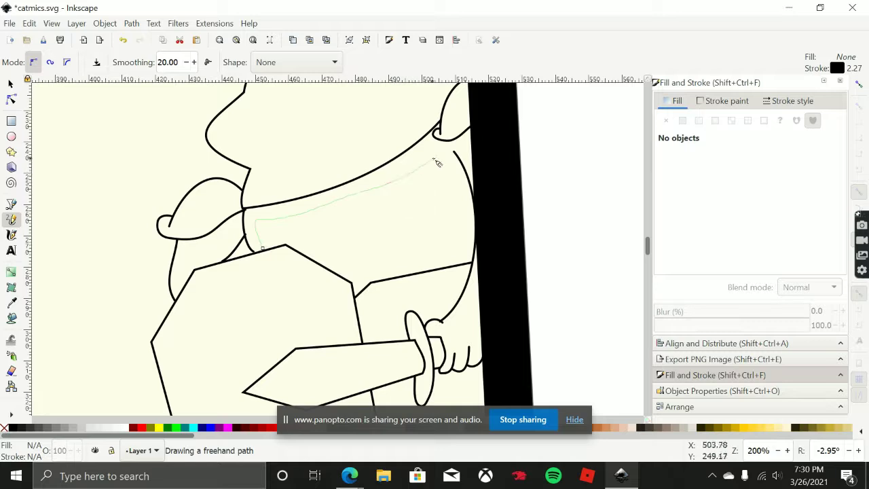
left_click_drag(439, 159, 463, 208)
left_click_drag(469, 263, 467, 262)
scroll(394, 268, "down", 2)
left_click_drag(394, 268, 383, 234)
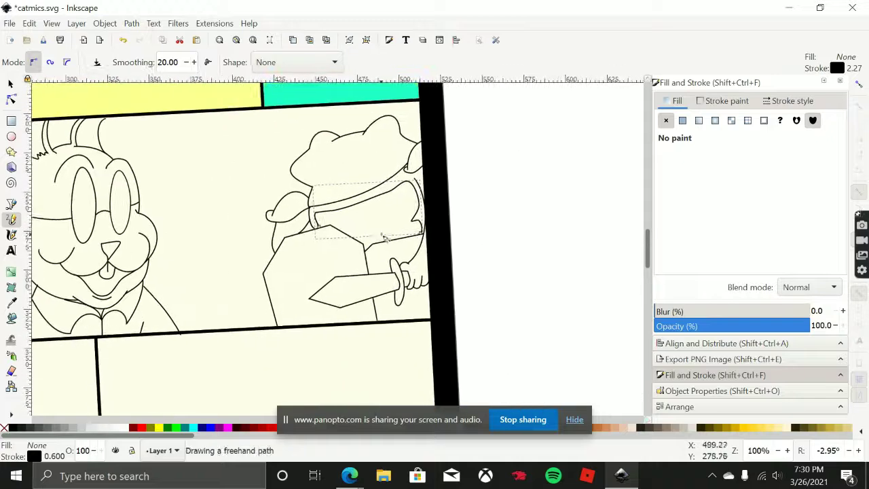
Draw a short crease down the middle of the vest and curved hem lines from the shield past the sword guard to the body outline.
scroll(372, 224, "up", 2)
left_click_drag(344, 189, 372, 259)
scroll(370, 258, "down", 3)
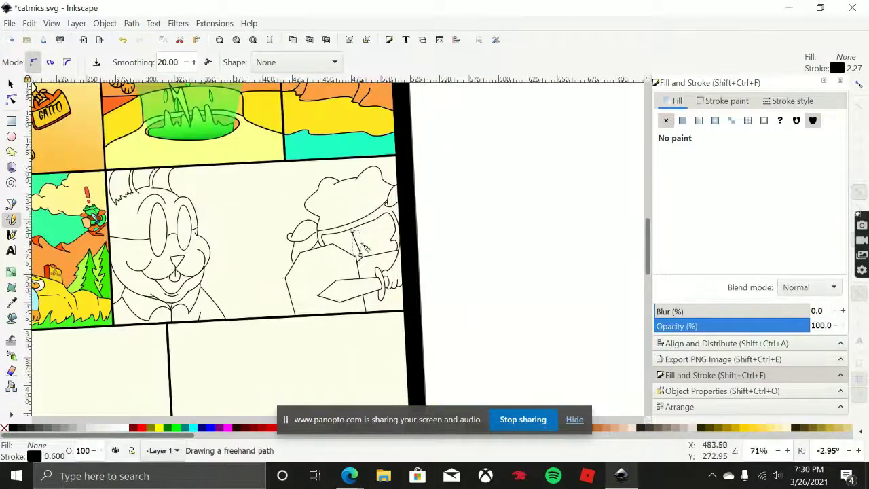
scroll(283, 204, "up", 3)
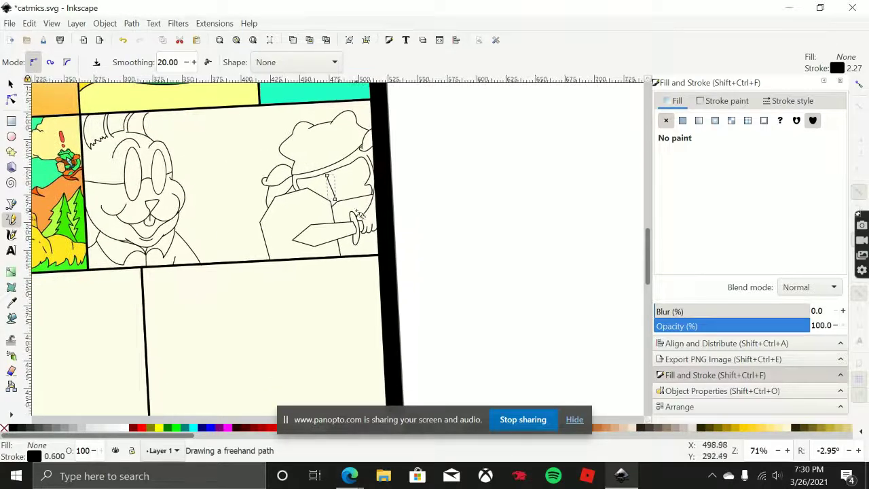
left_click_drag(297, 246, 397, 199)
scroll(381, 217, "down", 3)
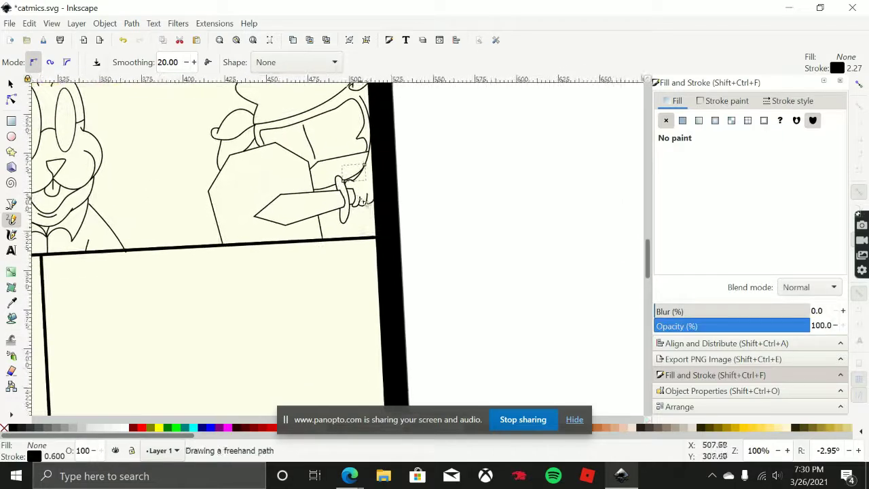
Draw the curved leg outline below the sword, arching between the shield's right edge and the panel's lower right corner.
scroll(343, 237, "up", 3)
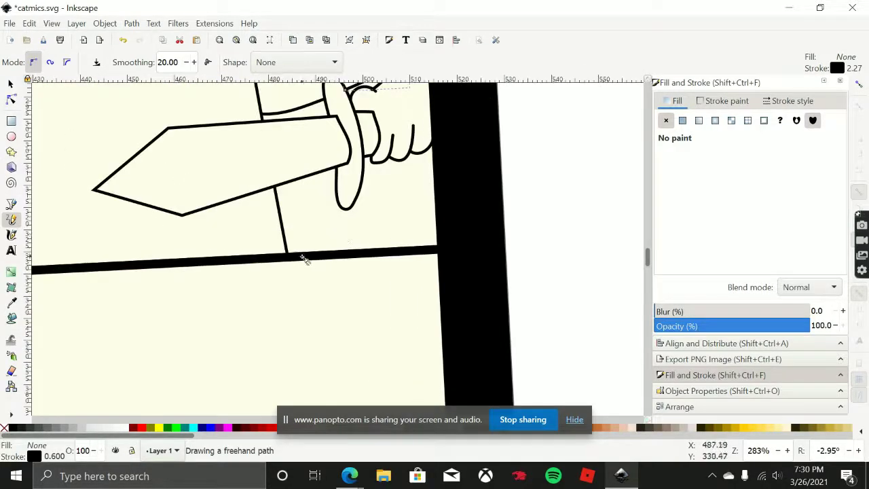
mouse_move(299, 257)
left_mouse_down()
mouse_move(319, 201)
mouse_move(335, 192)
mouse_move(384, 210)
mouse_move(426, 251)
left_mouse_up()
scroll(426, 251, "down", 5)
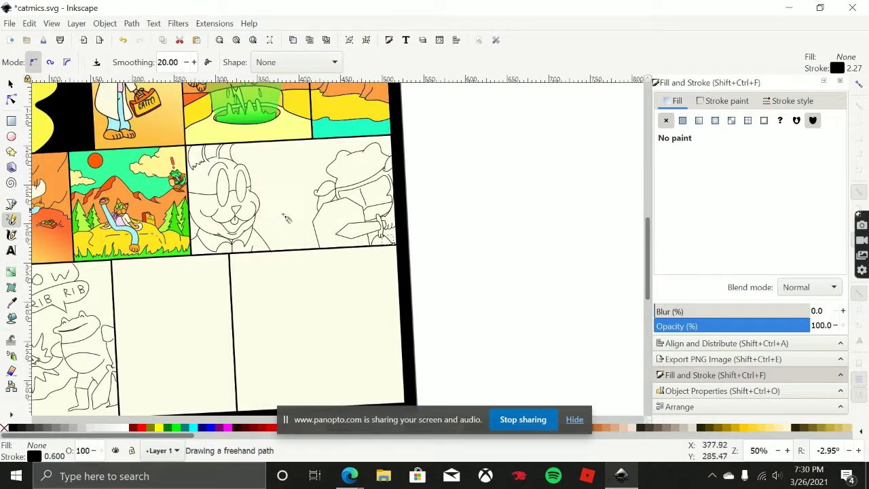
Draw the frog's wavy mouth line with a corner curve about 3.4 by 7.3 mm, and select that curve.
scroll(287, 218, "up", 3)
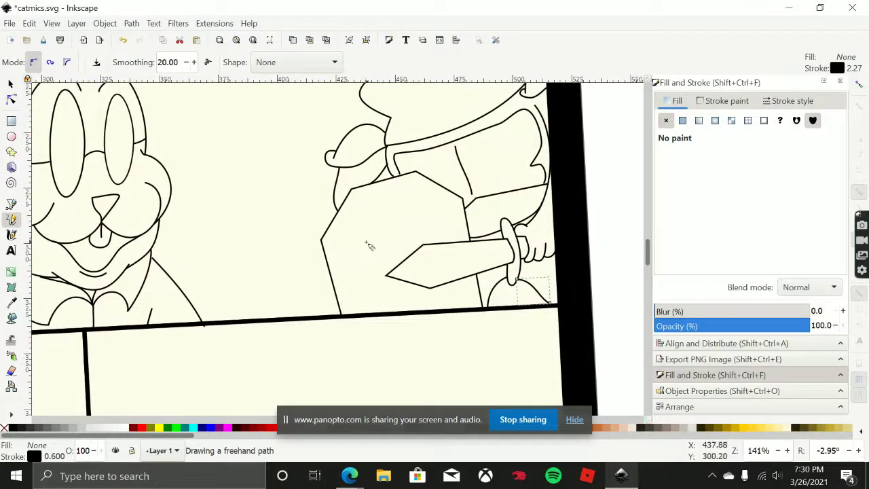
scroll(367, 241, "down", 2)
scroll(374, 182, "up", 2)
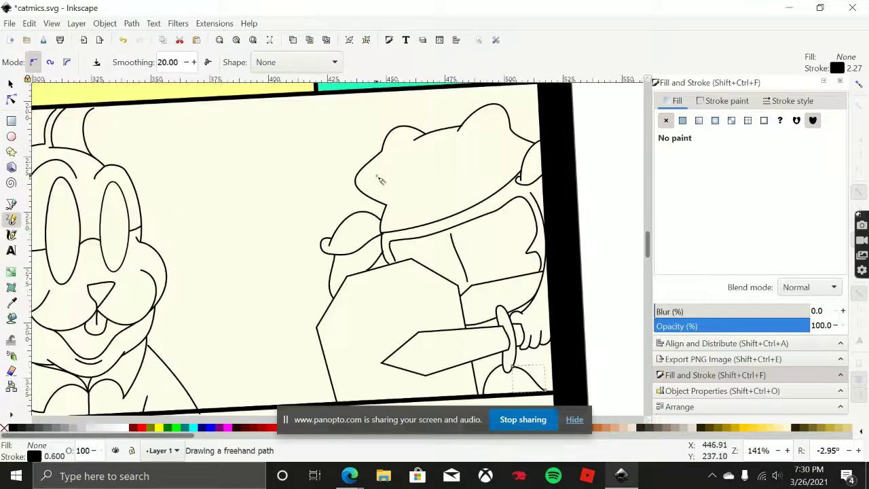
scroll(381, 180, "down", 1)
scroll(392, 173, "up", 1)
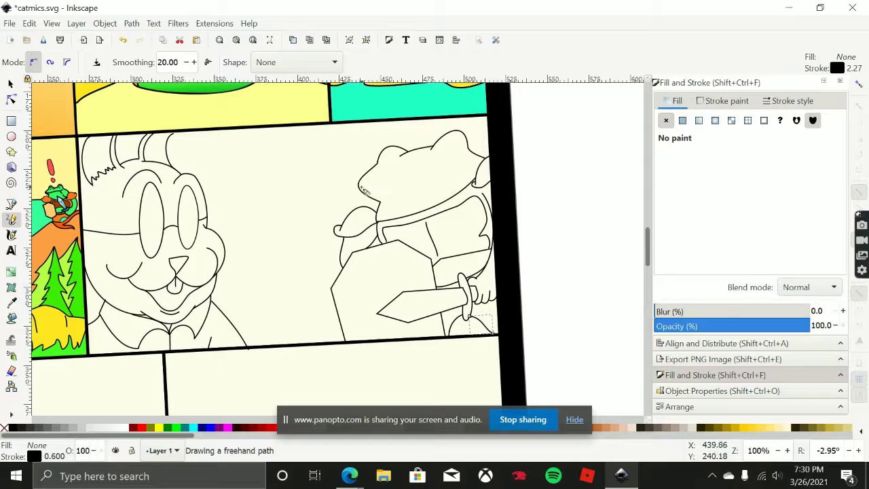
key("Escape")
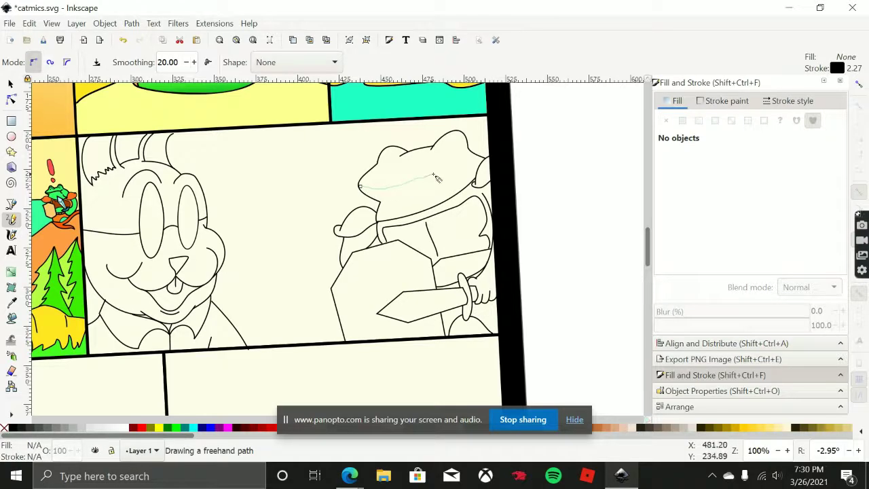
mouse_move(449, 178)
left_mouse_down()
mouse_move(434, 185)
mouse_move(443, 205)
left_mouse_up()
scroll(448, 179, "up", 3)
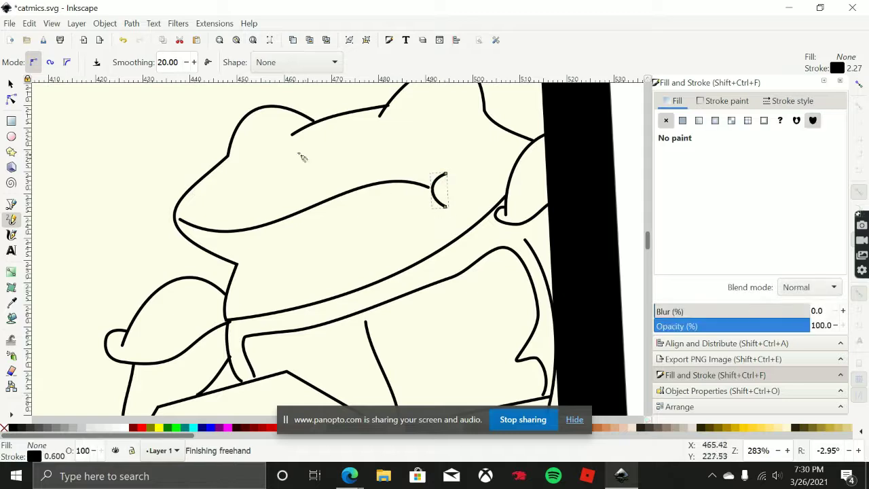
key("s")
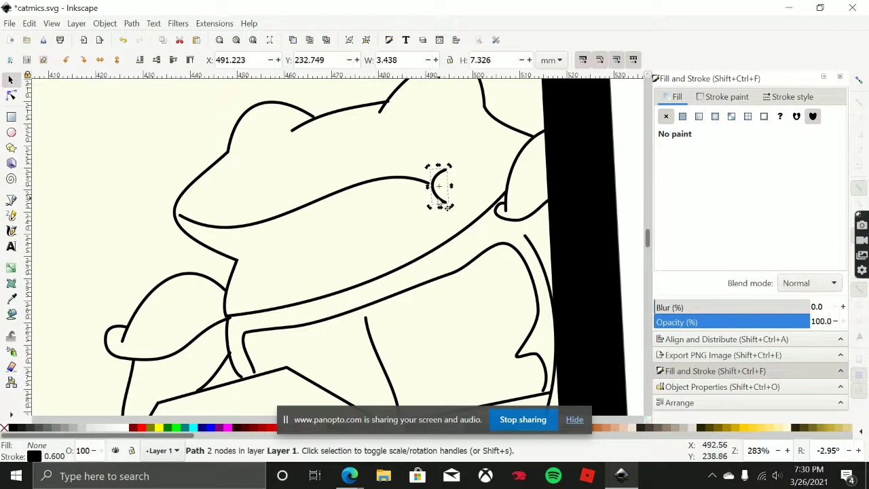
Bend the mouth-corner curve toward the end of the frog's mouth line, making it about 4.1 mm wide.
key("n")
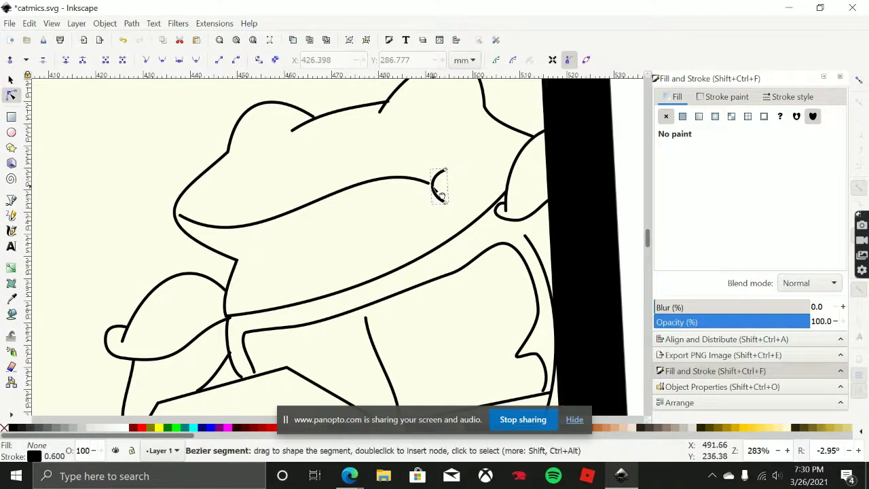
left_click_drag(440, 188, 433, 185)
left_click_drag(306, 183, 364, 240)
left_click(11, 216)
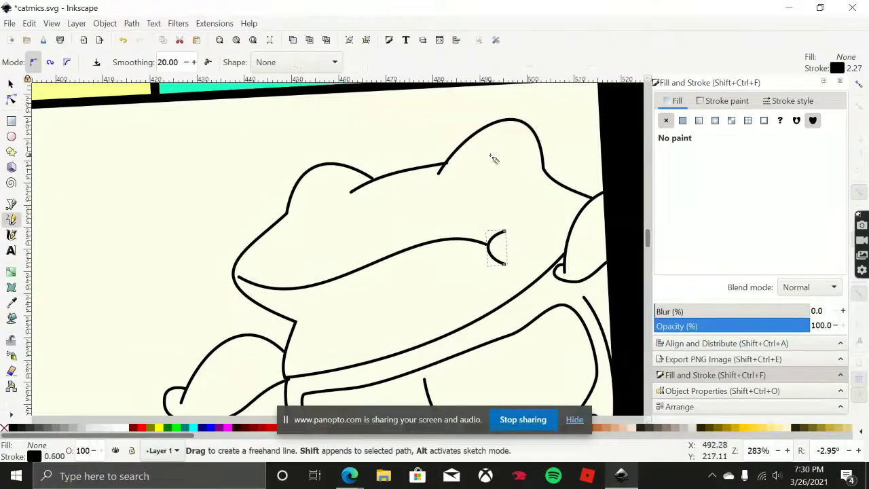
Move the right end node of the line between the eye bumps onto the outline of the right eye bump.
left_click(9, 82)
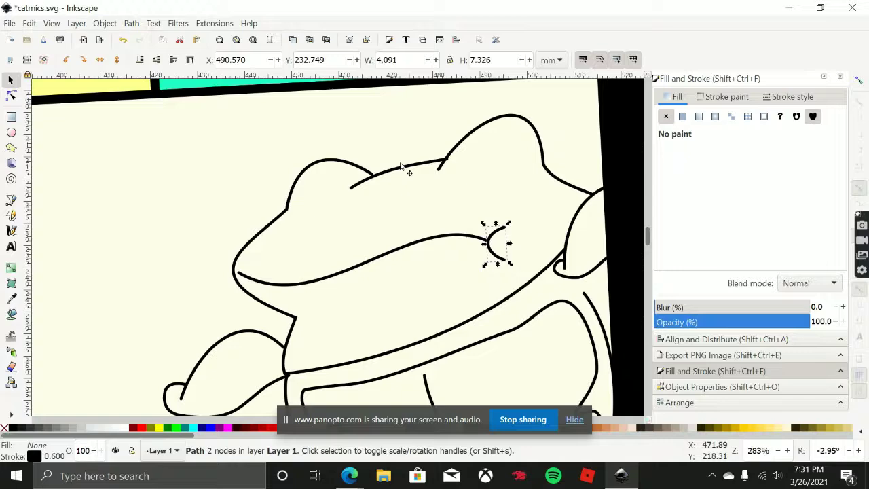
double_click(442, 165)
left_click_drag(448, 160, 433, 170)
scroll(447, 158, "up", 5)
scroll(282, 229, "down", 5)
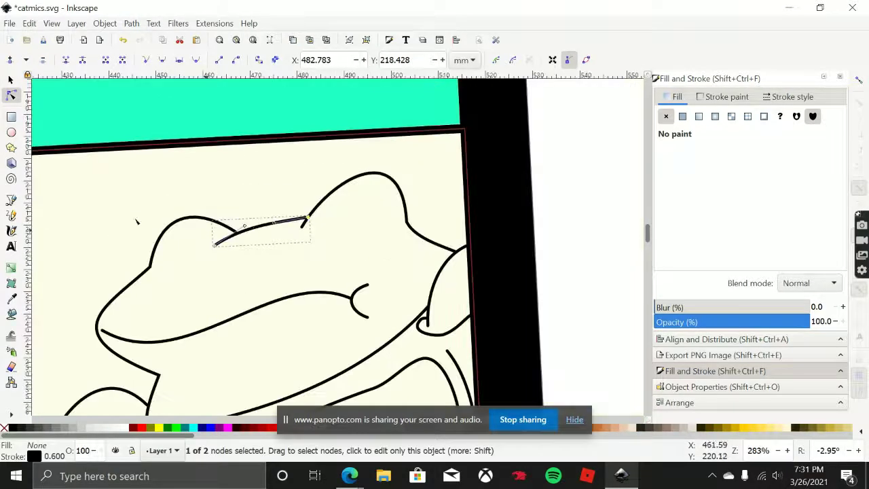
Examine the frog's line art as a whole alongside the neighbouring comic panels.
left_click(12, 216)
scroll(322, 272, "down", 4)
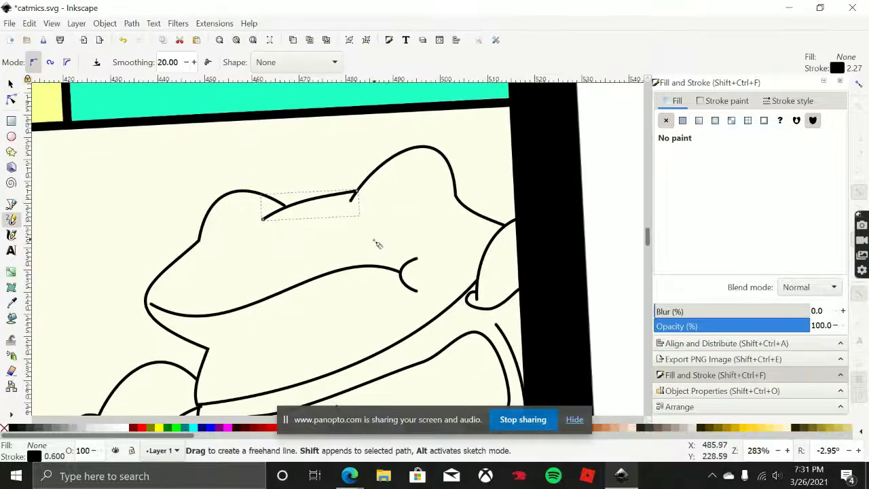
scroll(317, 248, "up", 2)
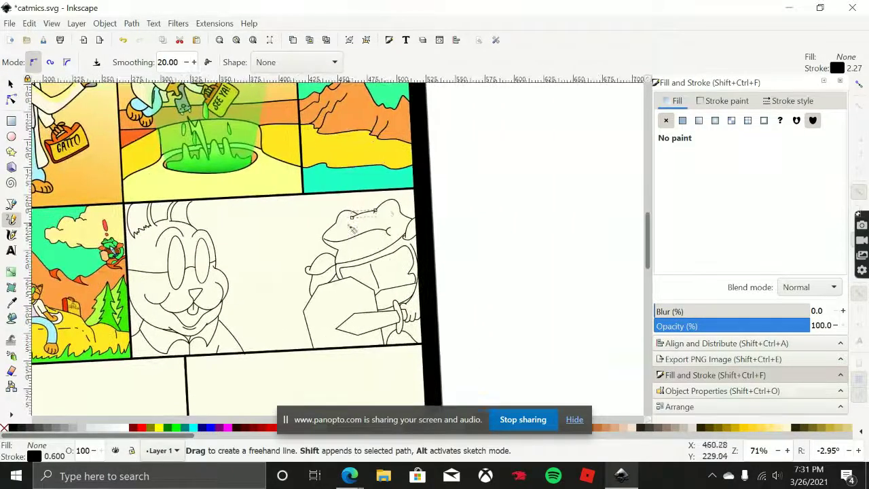
scroll(388, 216, "up", 2)
scroll(258, 248, "left", 3)
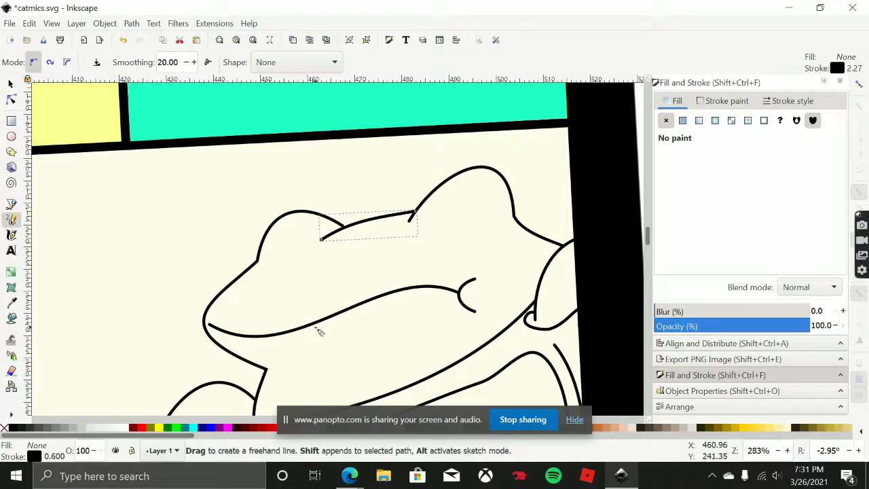
scroll(287, 317, "down", 4)
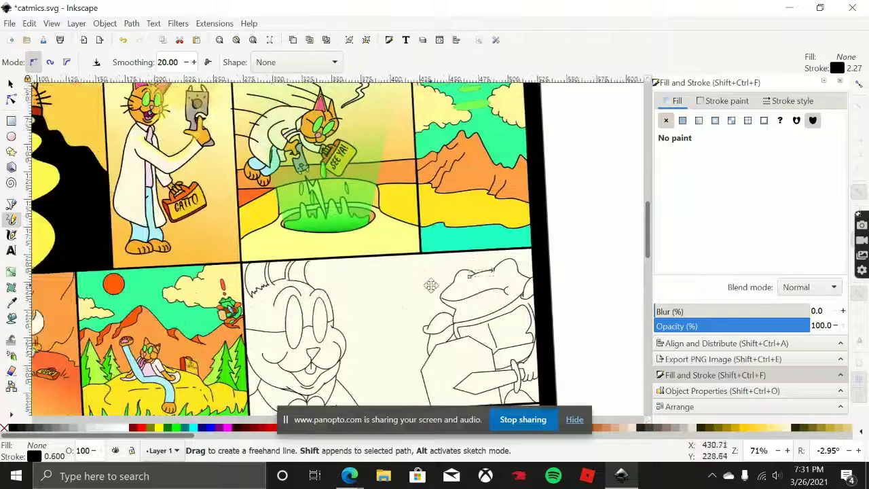
scroll(225, 303, "up", 5)
scroll(225, 303, "down", 5)
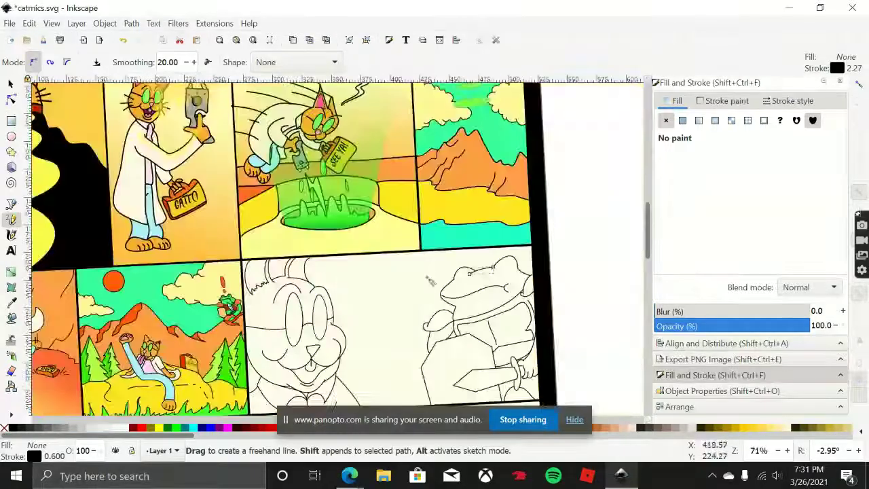
Draw two small U-shaped markings freehand, hanging from the line between the frog's eye bumps.
scroll(412, 281, "right", 3)
scroll(372, 277, "up", 6)
scroll(353, 290, "down", 4)
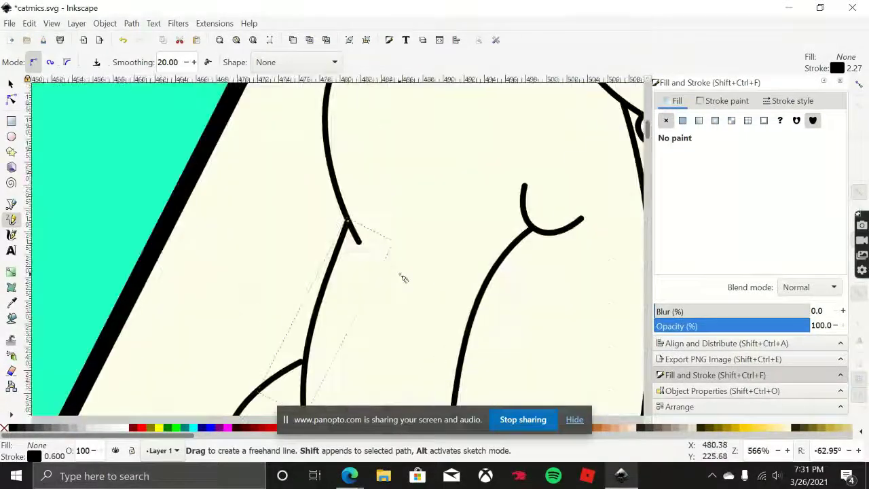
left_click_drag(389, 296, 338, 328)
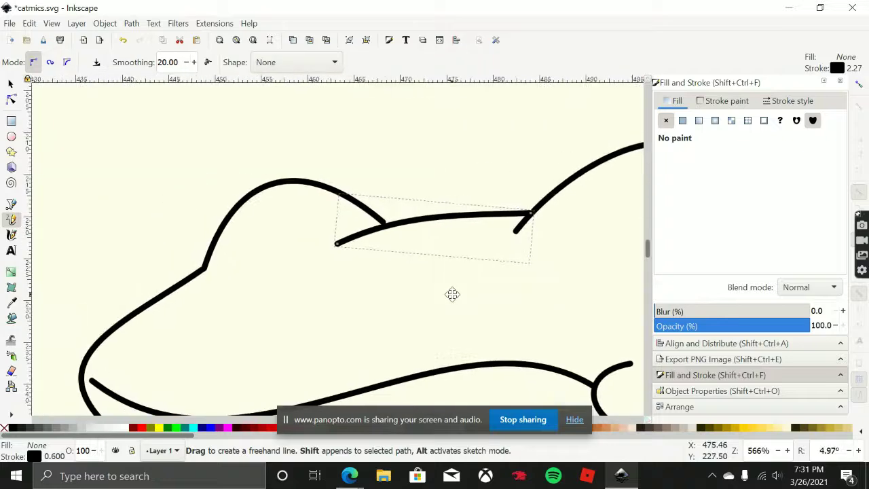
mouse_move(385, 231)
left_mouse_down()
mouse_move(374, 262)
mouse_move(452, 226)
left_mouse_up()
mouse_move(387, 229)
left_mouse_down()
mouse_move(363, 242)
mouse_move(372, 256)
mouse_move(414, 224)
mouse_move(436, 231)
mouse_move(438, 256)
left_mouse_up()
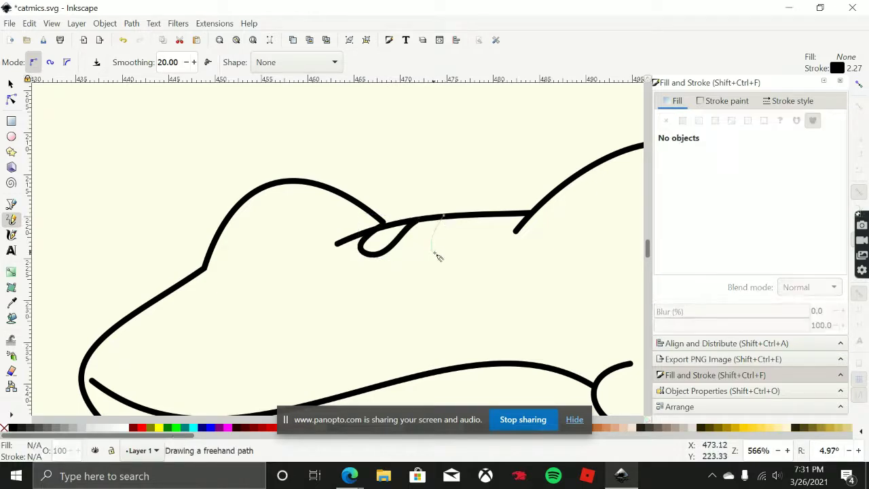
left_click_drag(489, 219, 488, 217)
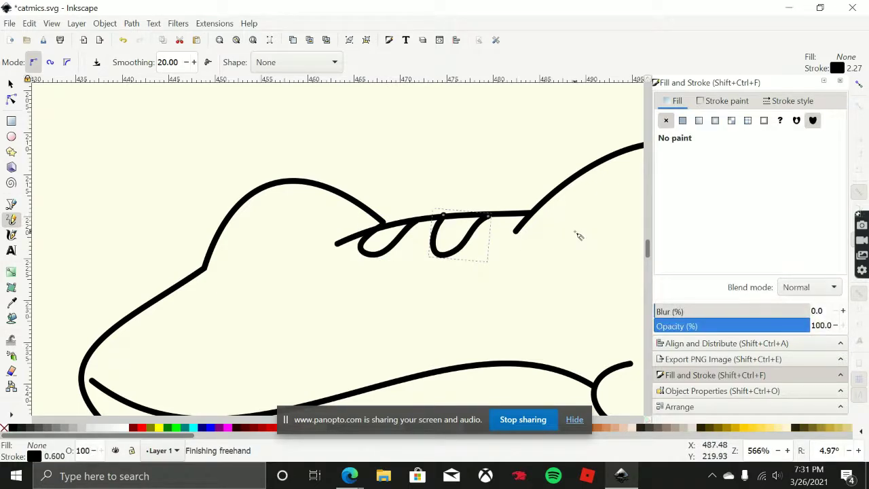
Nudge the upper left node of the right-hand forehead marking so it sits on the forehead line.
scroll(575, 232, "down", 2)
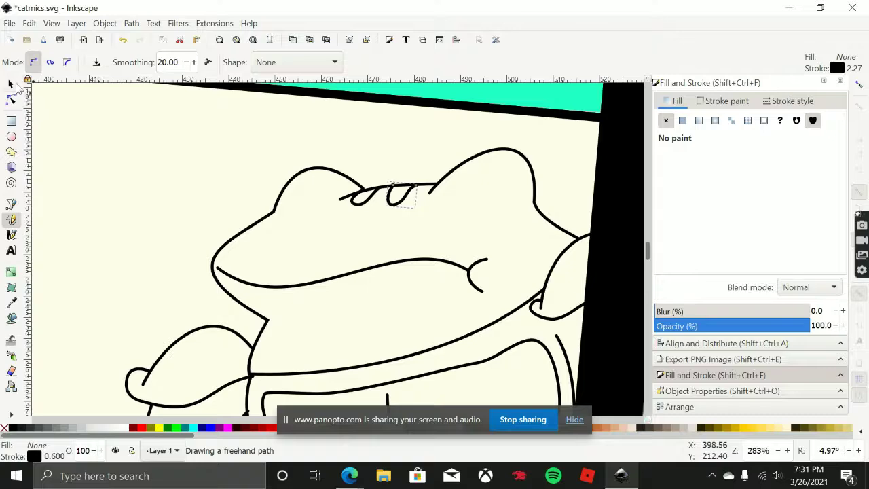
left_click(11, 83)
scroll(359, 165, "up", 3)
key("n")
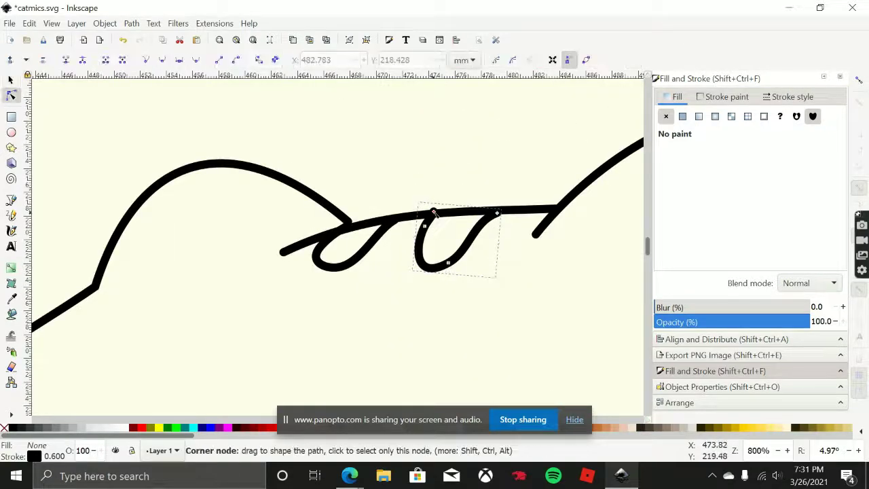
mouse_move(434, 213)
left_mouse_down()
mouse_move(442, 216)
mouse_move(435, 214)
left_mouse_up()
scroll(506, 268, "down", 3)
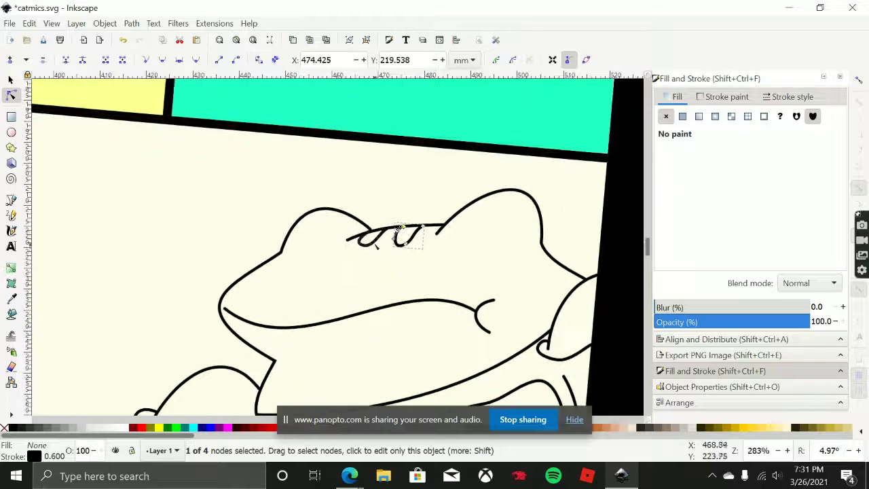
Smooth the left side of the left-hand forehead marking by adjusting its node handle.
scroll(466, 233, "up", 2)
left_click(347, 233)
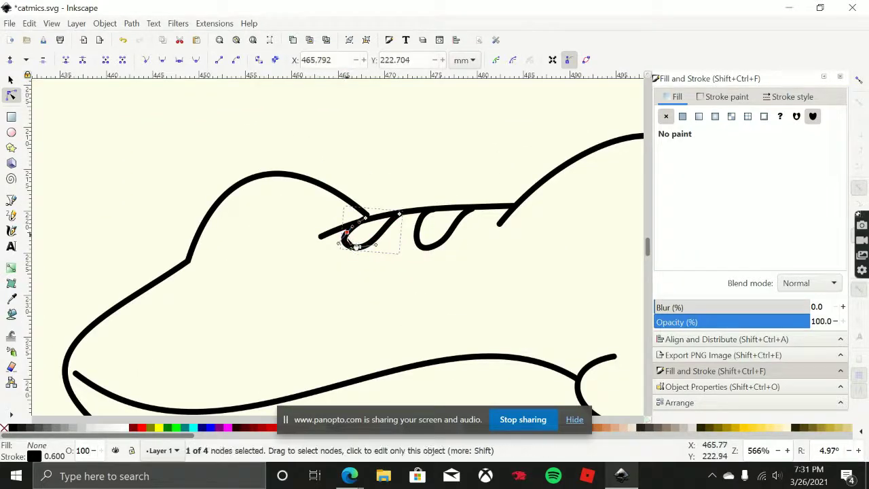
left_click_drag(339, 244, 341, 246)
scroll(477, 255, "right", 4)
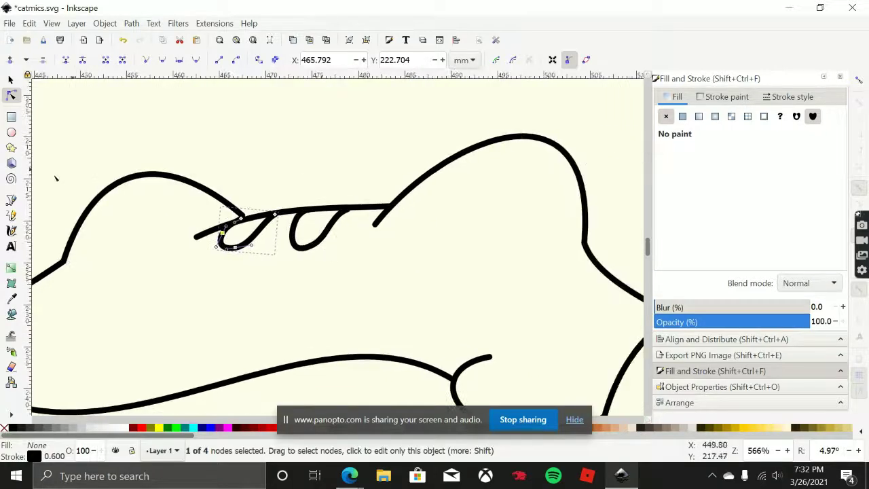
Draw the closed outline of the left eye freehand inside the left eye bump, redoing the first attempt.
left_click(12, 216)
left_click_drag(481, 215, 448, 211)
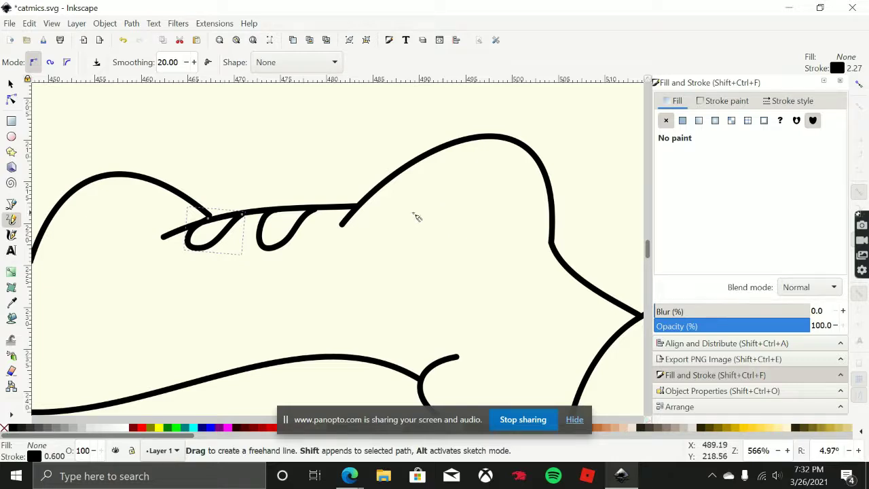
scroll(416, 216, "left", 4)
left_click_drag(187, 224, 205, 214)
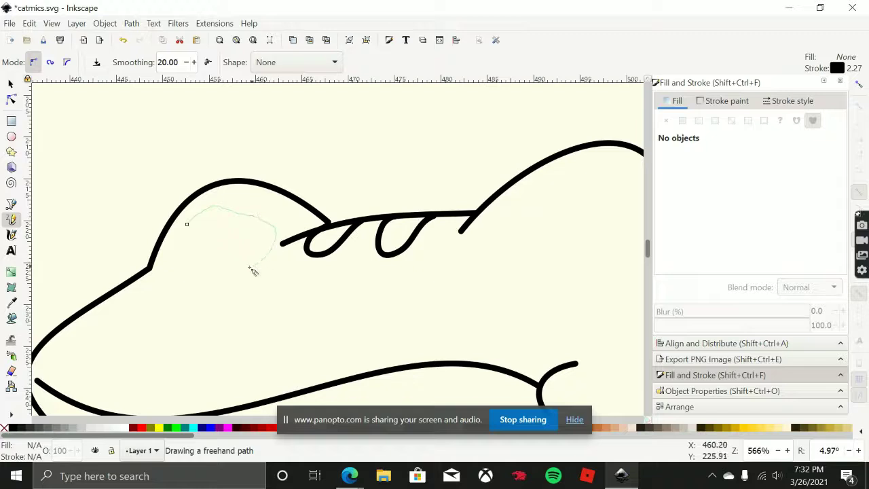
mouse_move(253, 270)
left_mouse_down()
mouse_move(225, 269)
mouse_move(192, 228)
left_mouse_up()
key("ctrl+z")
mouse_move(237, 223)
left_mouse_down()
mouse_move(270, 231)
mouse_move(272, 241)
mouse_move(244, 262)
mouse_move(197, 267)
left_mouse_up()
left_click_drag(394, 277, 287, 275)
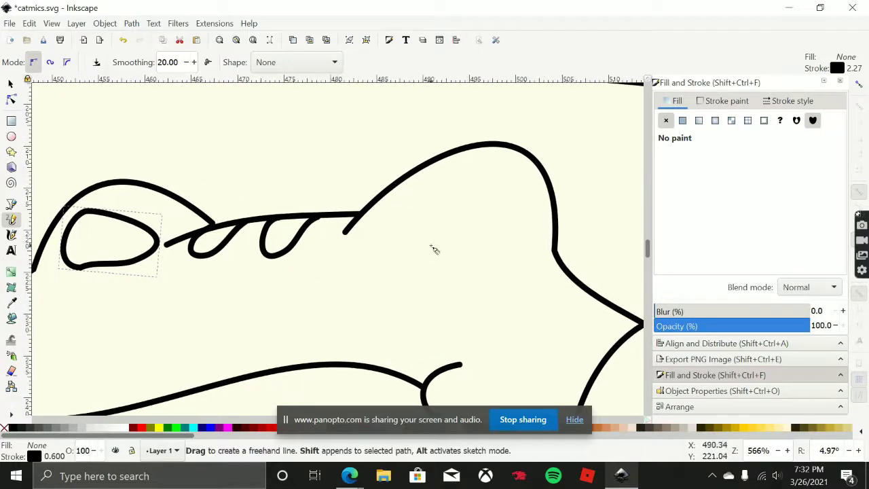
Draw the closed outline of the right eye inside its bump and a short slanted pupil line in each eye.
mouse_move(430, 245)
left_mouse_down()
mouse_move(396, 233)
mouse_move(399, 214)
mouse_move(420, 195)
mouse_move(473, 171)
mouse_move(505, 187)
left_mouse_up()
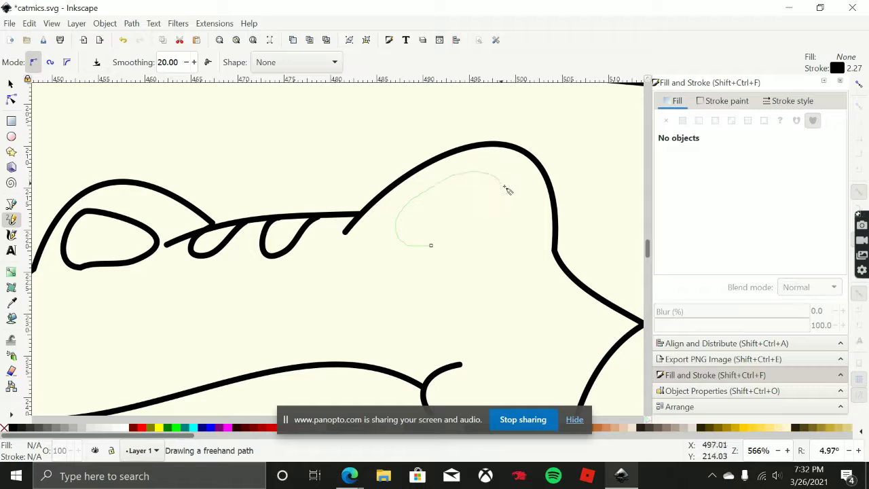
left_click_drag(487, 245, 432, 246)
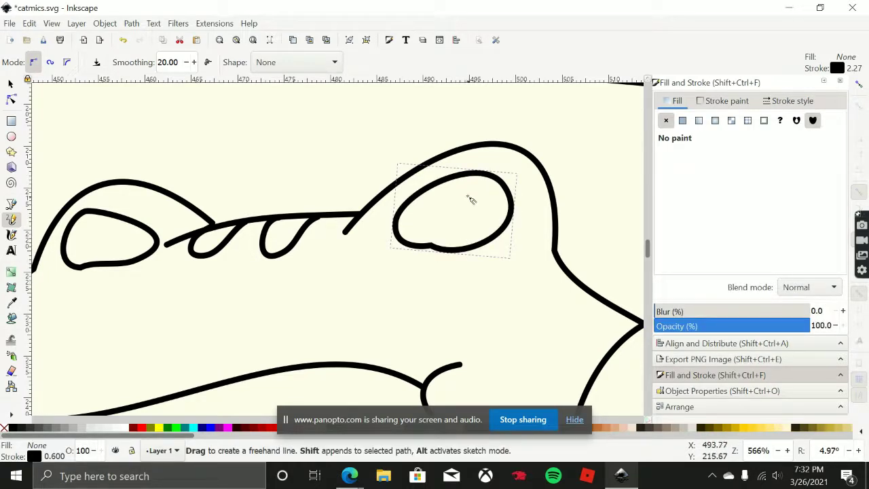
left_click_drag(433, 225, 466, 201)
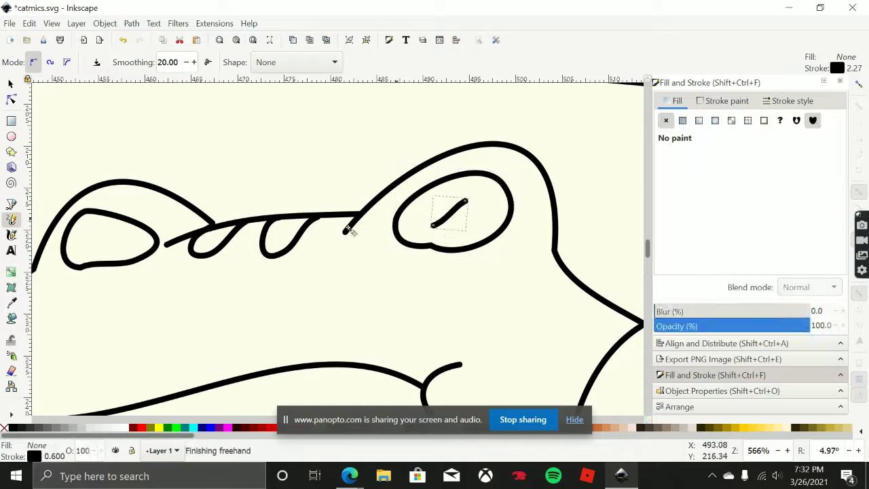
left_click_drag(123, 248, 94, 230)
Draw a tiny crease upward from the corner where the frog's jaw meets its neck.
scroll(239, 292, "down", 3)
left_click_drag(237, 288, 373, 154)
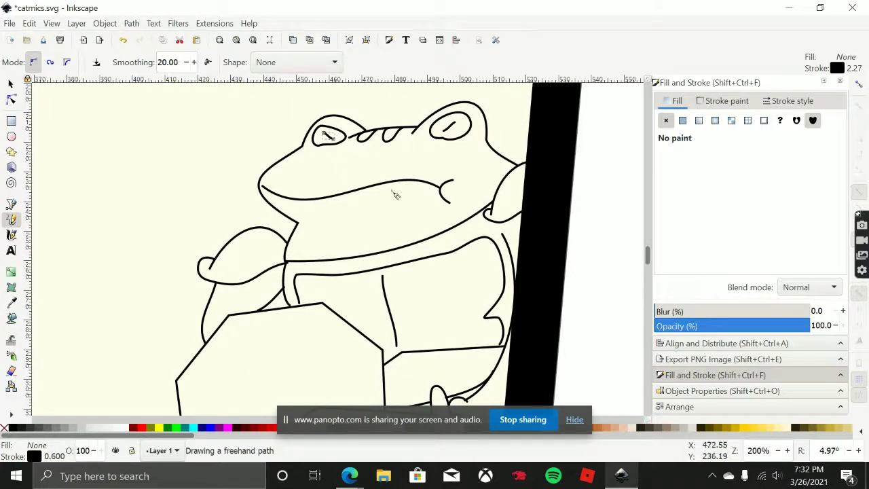
scroll(307, 233, "up", 3)
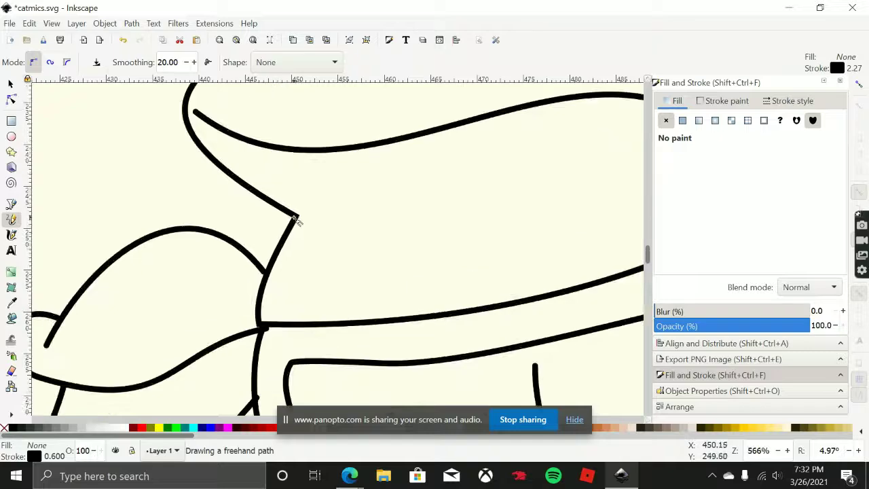
left_click(296, 218)
left_click_drag(297, 200, 296, 216)
Draw a short curved lip line just below the left part of the frog's mouth, replacing the first attempt.
scroll(408, 258, "up", 4)
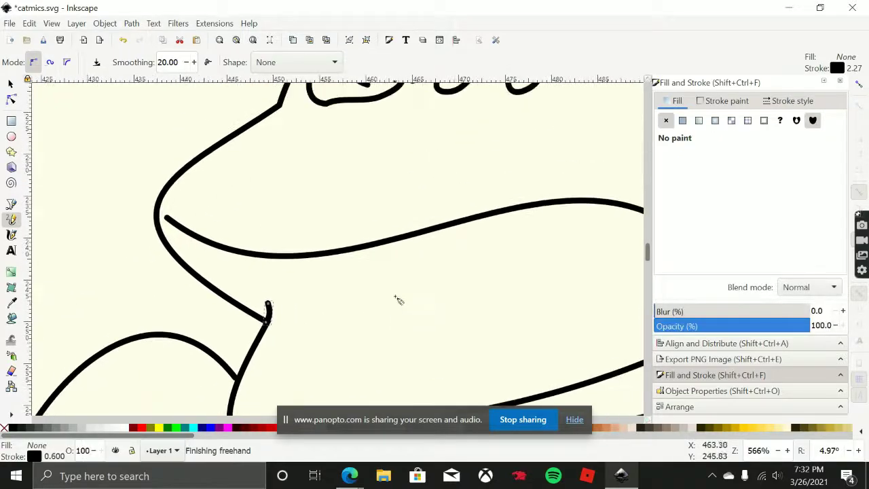
mouse_move(361, 271)
left_mouse_down()
mouse_move(420, 253)
mouse_move(415, 274)
mouse_move(408, 263)
left_mouse_up()
scroll(419, 285, "down", 2)
key("ctrl+z")
left_click_drag(353, 267, 385, 260)
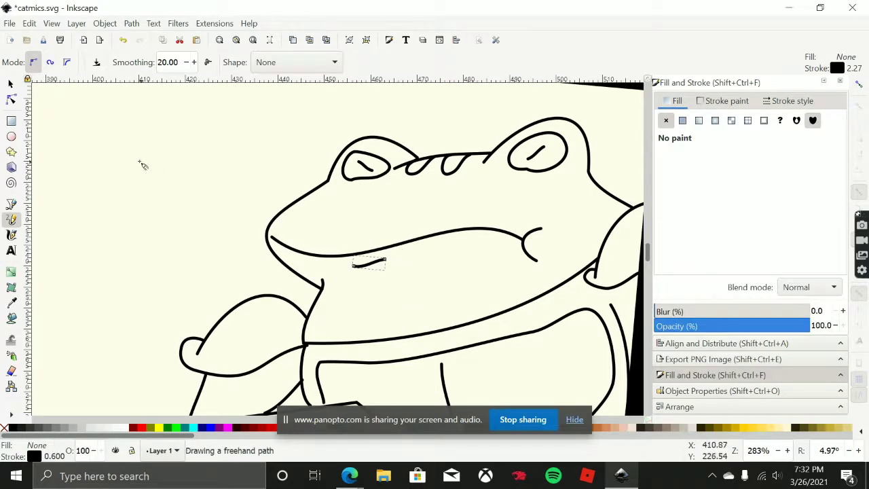
Adjust the nodes of the short lip line below the frog's mouth and end its selection.
left_click(11, 99)
left_click(332, 253)
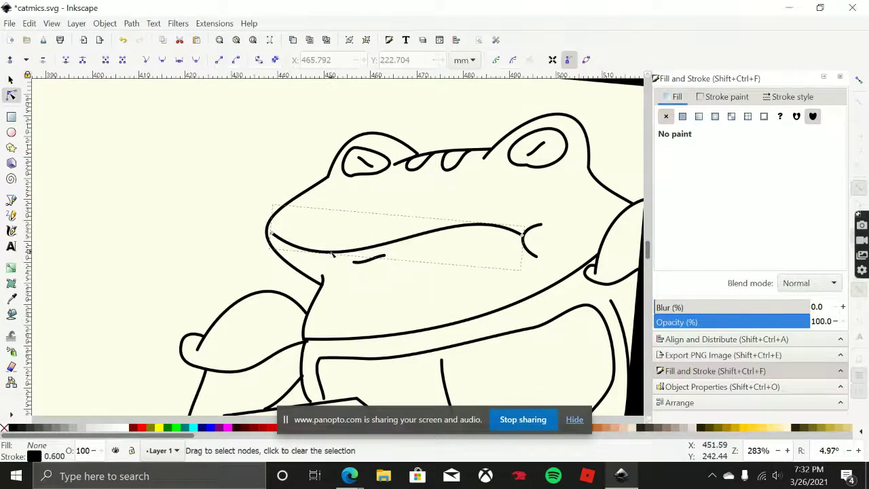
left_click_drag(339, 258, 390, 257)
left_click(359, 262)
scroll(292, 238, "down", 4)
left_click_drag(243, 246, 295, 228)
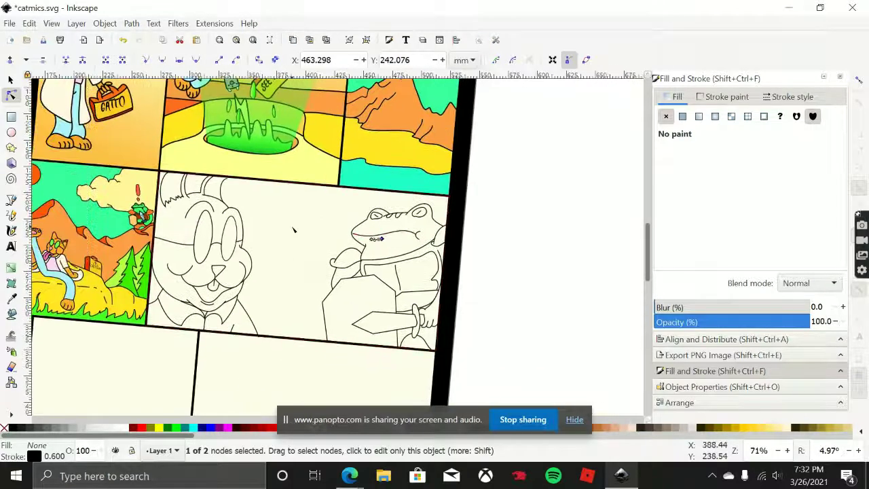
left_click(381, 302)
Draw four narrow pointed spikes on the shield radiating from the sword's tip, two above it and two at the panel's lower edge.
scroll(381, 303, "down", 2)
scroll(382, 303, "left", 1)
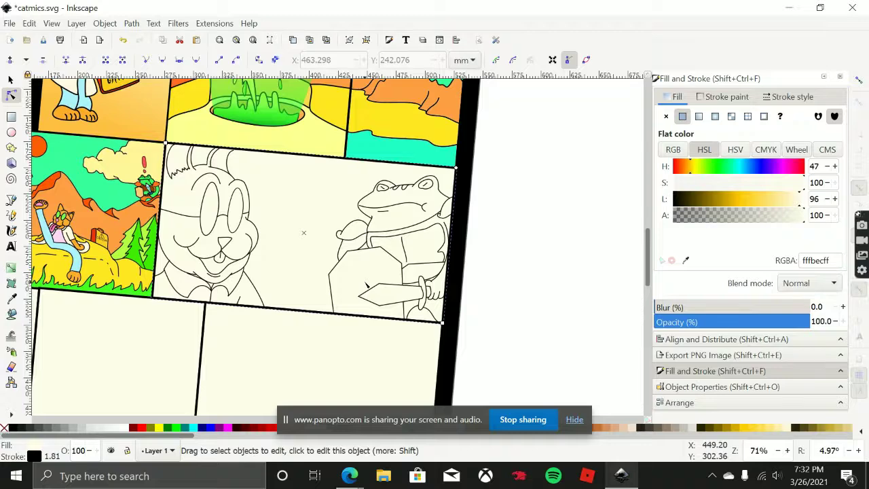
scroll(369, 284, "up", 3)
scroll(369, 284, "down", 1)
scroll(368, 285, "right", 1)
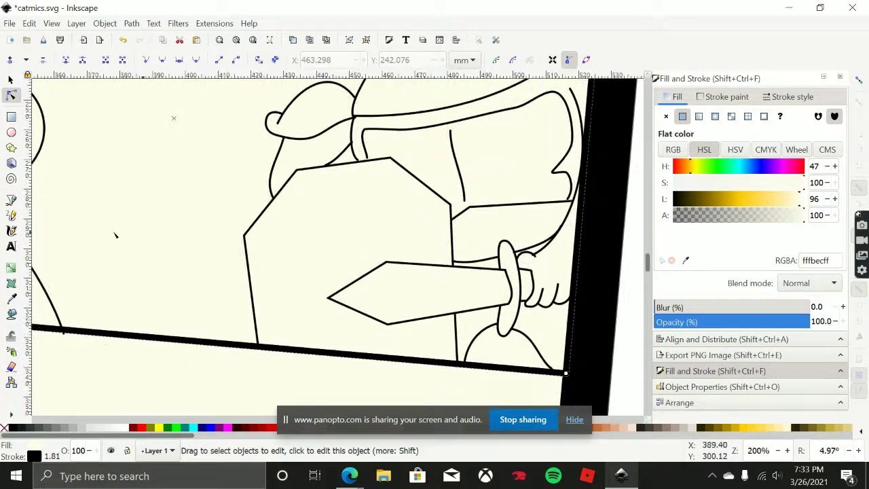
left_click(11, 216)
mouse_move(334, 279)
left_mouse_down()
mouse_move(280, 237)
mouse_move(281, 220)
mouse_move(335, 279)
mouse_move(341, 233)
mouse_move(326, 205)
left_mouse_up()
mouse_move(326, 205)
left_mouse_down()
mouse_move(342, 208)
mouse_move(355, 278)
mouse_move(349, 273)
left_mouse_up()
mouse_move(334, 328)
left_mouse_down()
mouse_move(288, 351)
mouse_move(310, 343)
mouse_move(304, 354)
left_mouse_up()
mouse_move(356, 343)
left_mouse_down()
mouse_move(352, 359)
mouse_move(360, 353)
mouse_move(362, 360)
left_mouse_up()
scroll(375, 247, "right", 1)
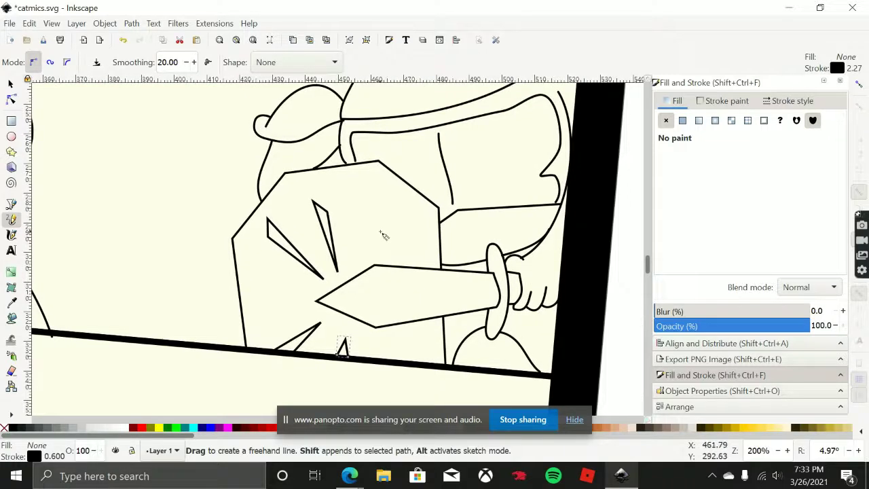
Draw a jagged burst outline with one long spike beside the bow-tied character's head, starting and ending at the head's edge.
scroll(383, 235, "up", 1)
scroll(383, 233, "down", 3)
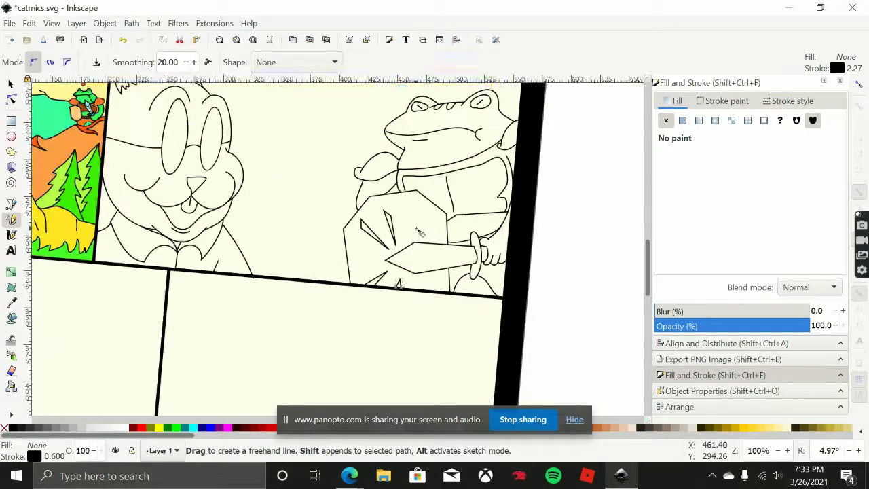
scroll(417, 230, "down", 1)
left_click_drag(420, 223, 413, 256)
left_click_drag(322, 221, 314, 223)
left_click_drag(281, 177, 303, 275)
scroll(305, 277, "up", 6)
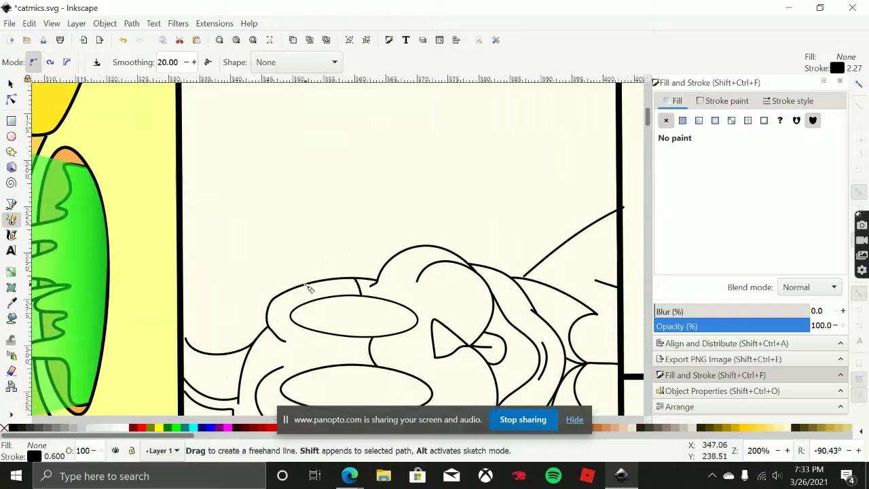
left_click_drag(305, 284, 286, 270)
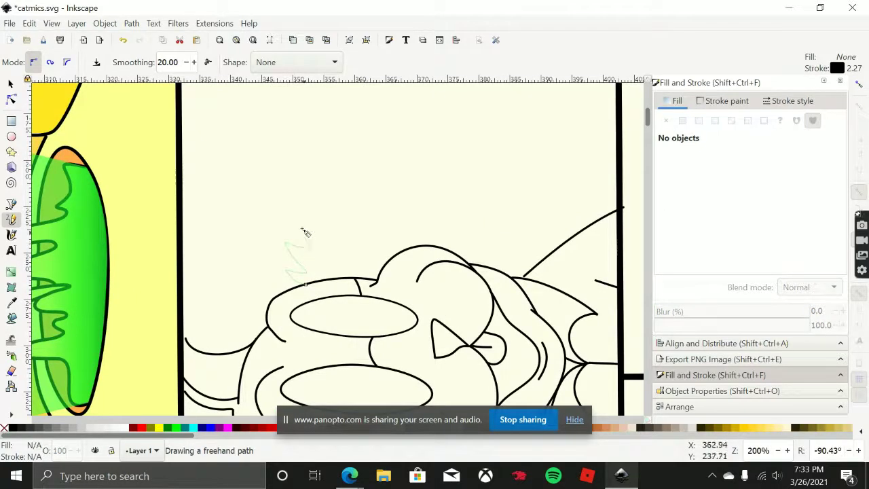
left_click_drag(317, 227, 332, 205)
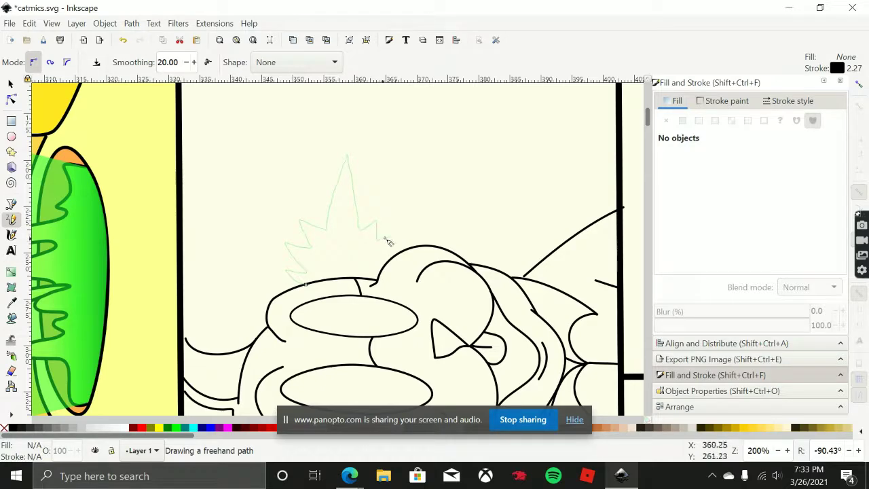
left_click_drag(407, 253, 407, 253)
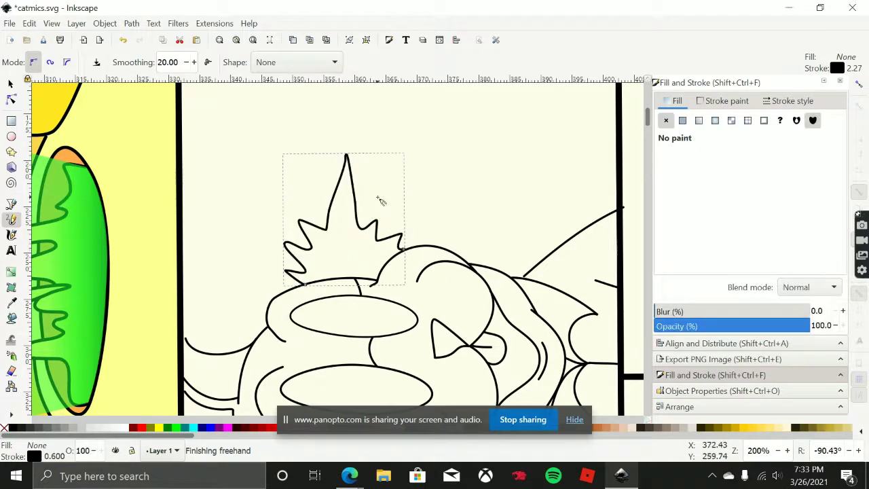
Draw a matching jagged burst with one long spike beside the frog's near eye, ending at its snout.
scroll(384, 188, "down", 2)
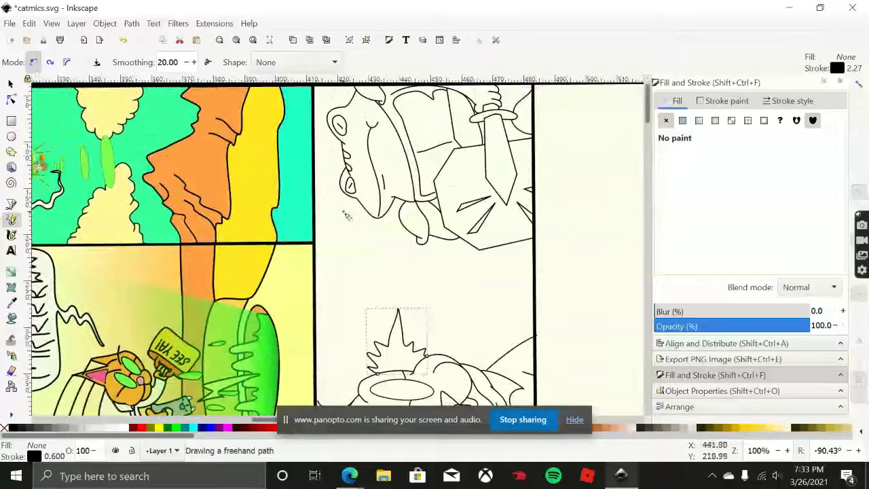
scroll(342, 187, "up", 3)
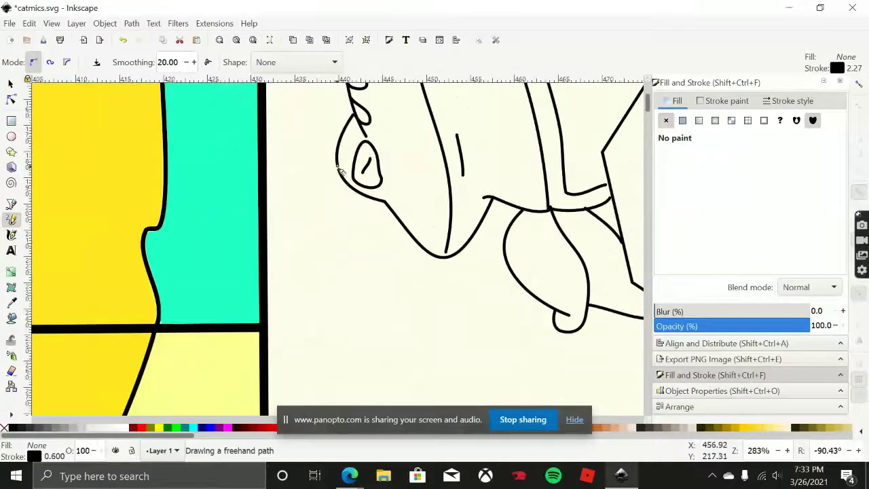
key("Escape")
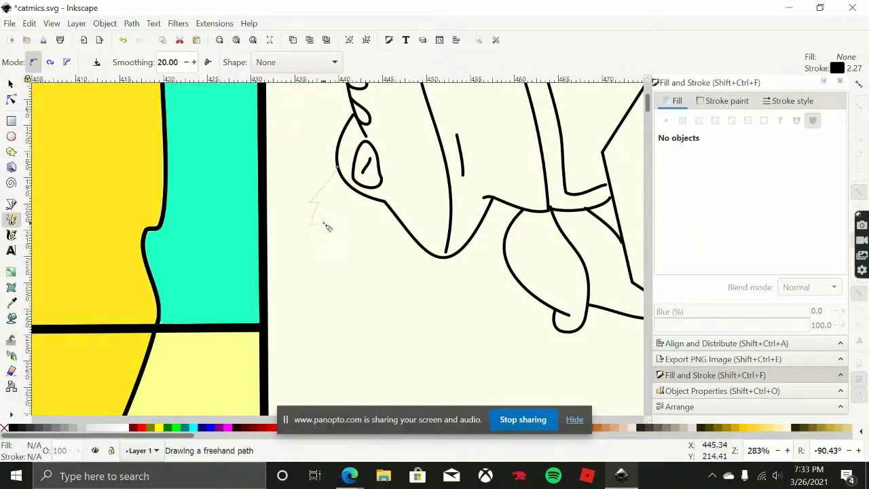
left_click_drag(353, 328, 365, 287)
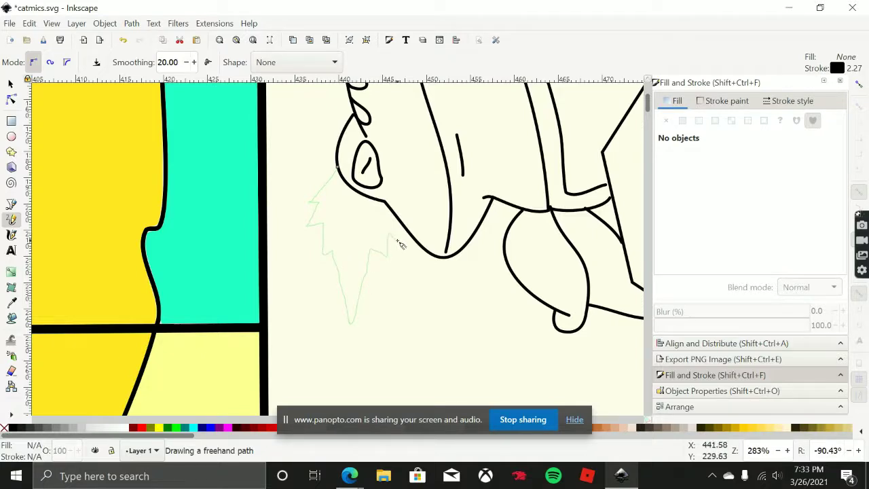
left_click_drag(405, 232, 403, 239)
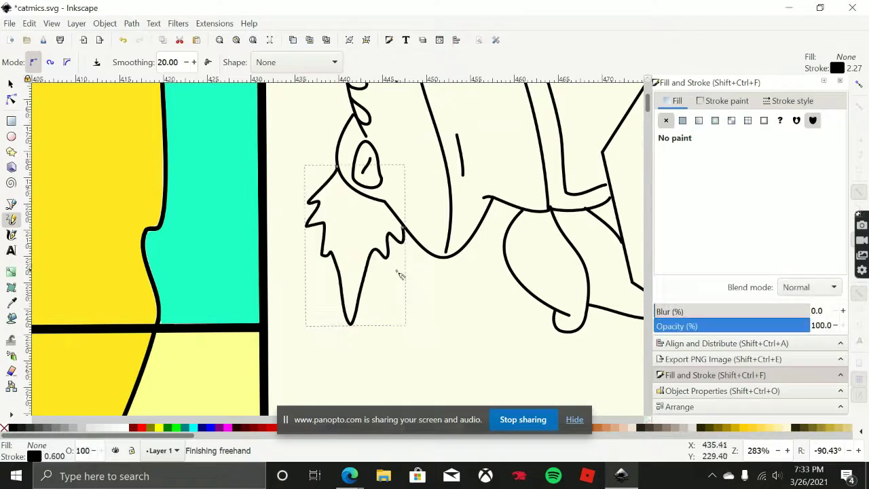
Handwrite a lowercase "m" in the empty space above the bow-tied character's burst, replacing the first attempt.
scroll(398, 271, "down", 4, "ctrl")
scroll(340, 291, "down", 1)
mouse_move(283, 212)
left_mouse_down()
mouse_move(537, 156)
mouse_move(361, 175)
mouse_move(375, 208)
mouse_move(395, 201)
mouse_move(403, 151)
mouse_move(396, 152)
mouse_move(427, 168)
mouse_move(417, 163)
left_mouse_up()
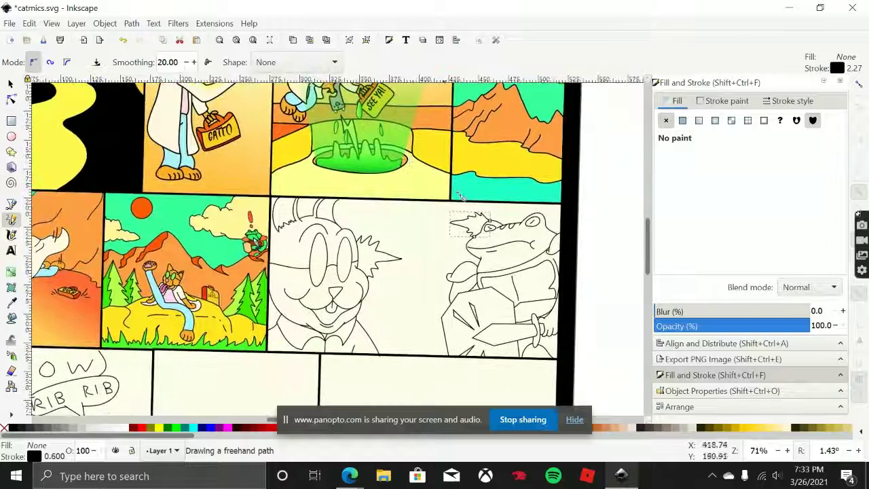
left_click_drag(549, 242, 542, 249)
scroll(504, 286, "up", 1, "ctrl")
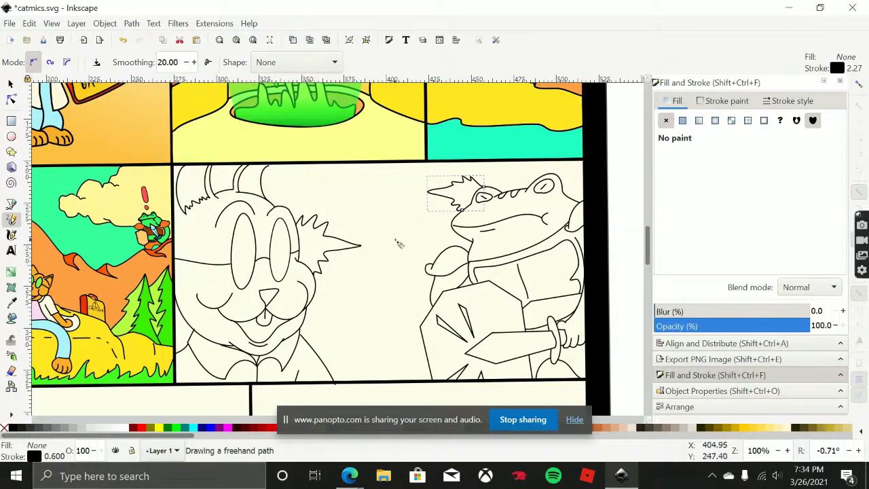
scroll(397, 251, "down", 1)
scroll(398, 251, "left", 1)
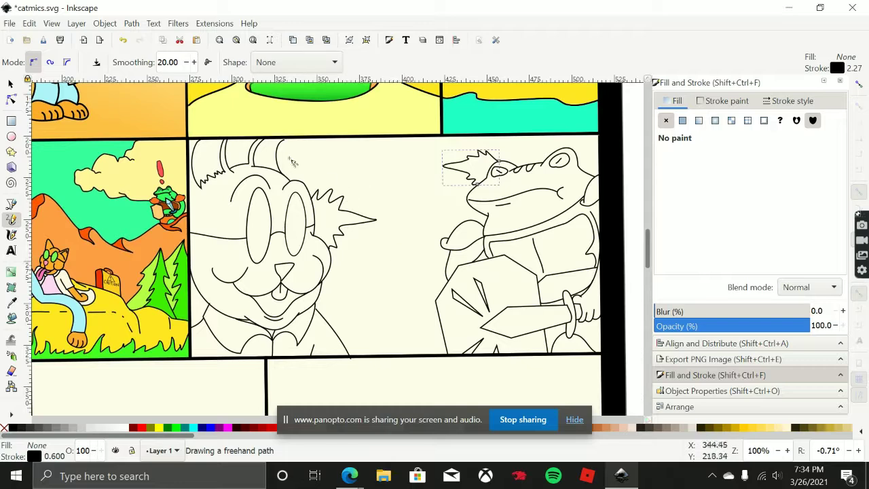
scroll(350, 168, "up", 2, "ctrl")
scroll(369, 205, "up", 2)
scroll(368, 206, "right", 1)
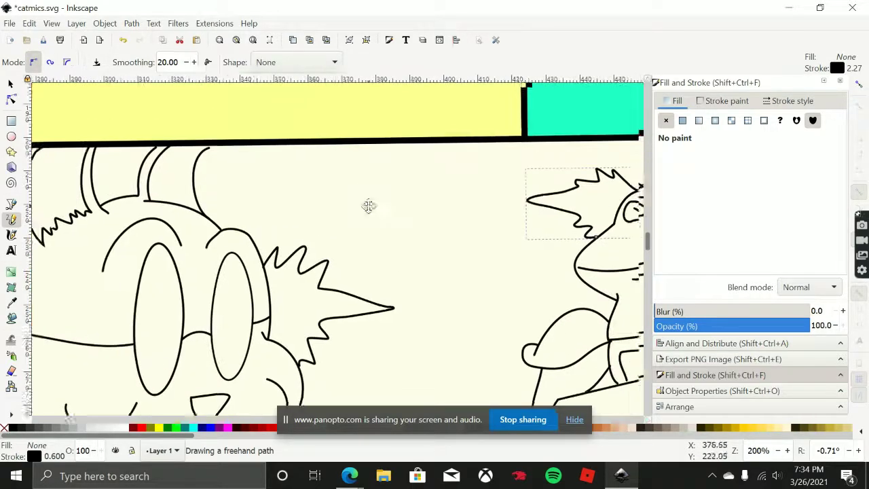
scroll(399, 226, "left", 1)
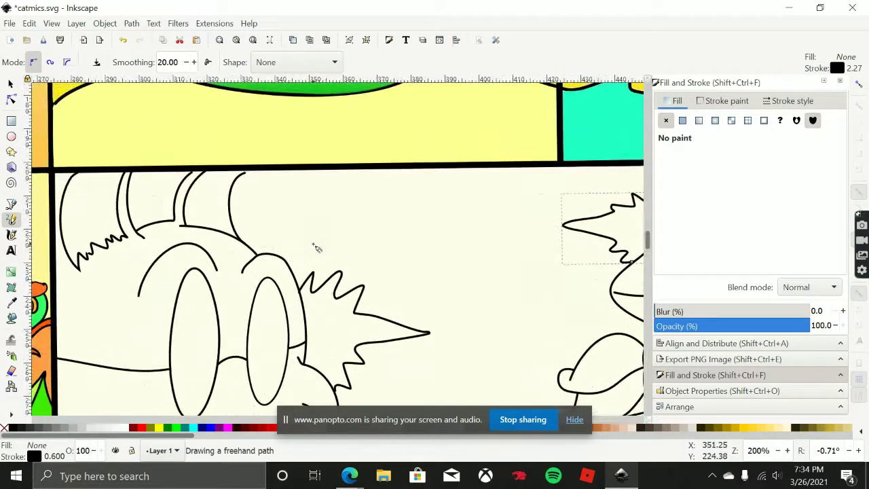
left_click(313, 244)
left_click_drag(338, 225, 349, 237)
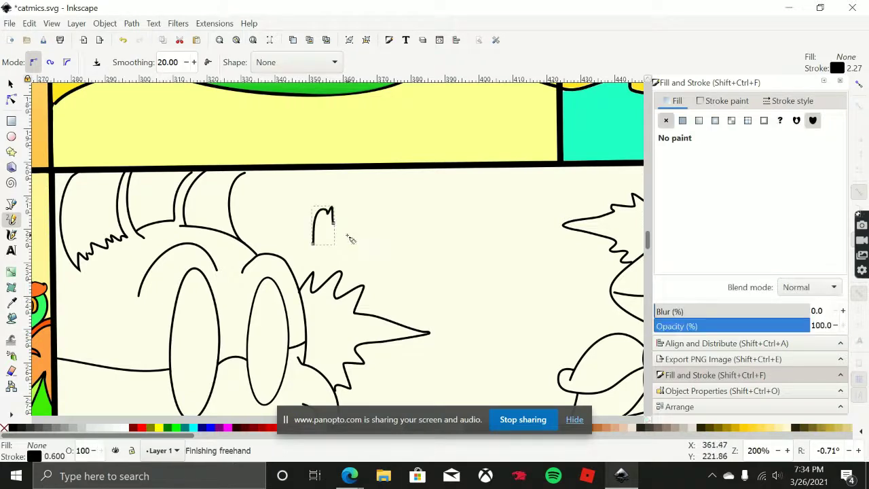
key("ctrl+z")
left_click(319, 235)
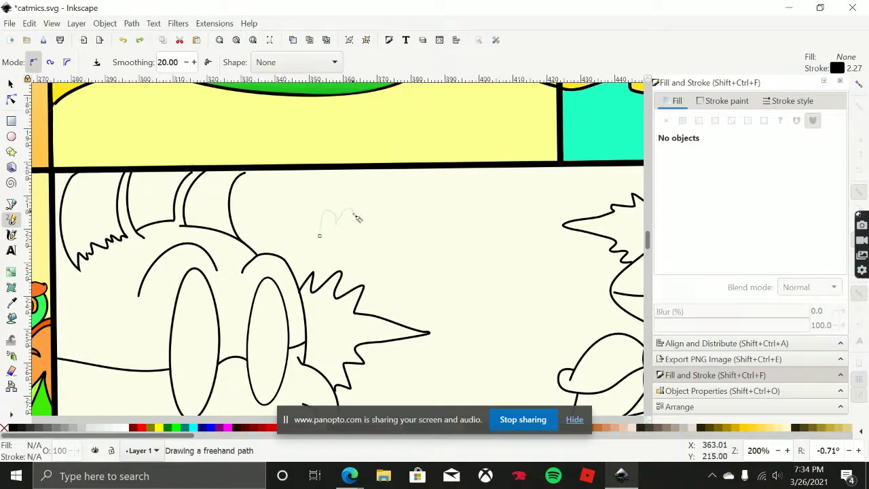
left_click_drag(353, 214, 355, 237)
Handwrite a lowercase "e" after the "m", undoing the first version and redrawing it.
left_click(370, 227)
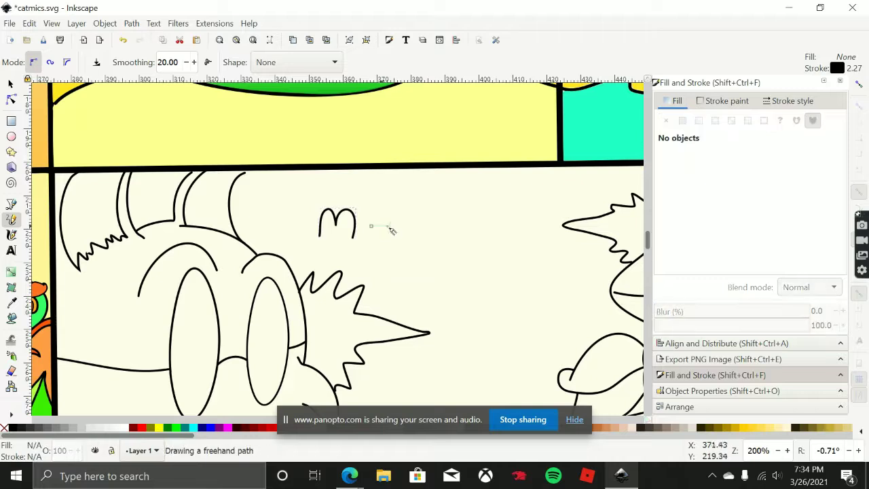
left_click_drag(394, 241, 392, 238)
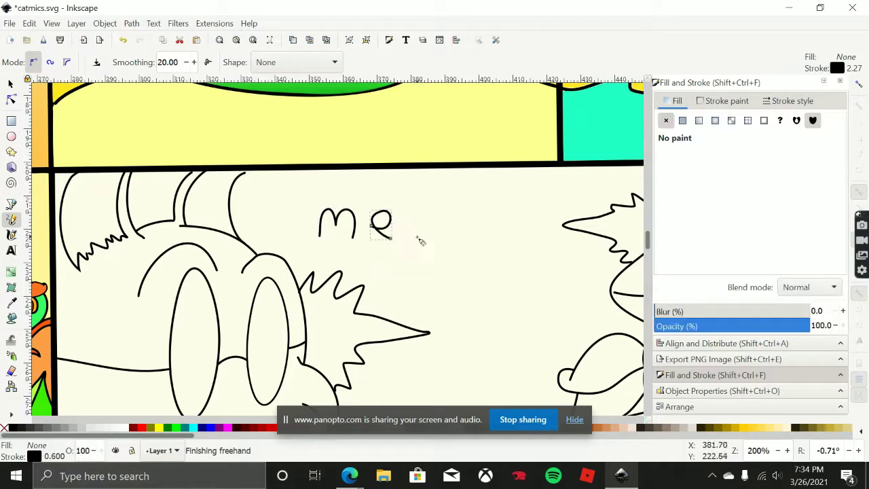
left_click(414, 237)
key("ctrl+z")
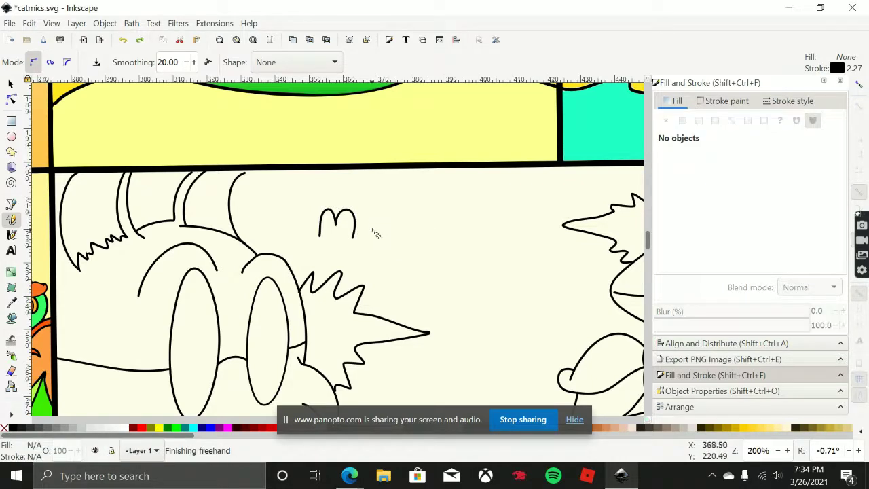
left_click(372, 227)
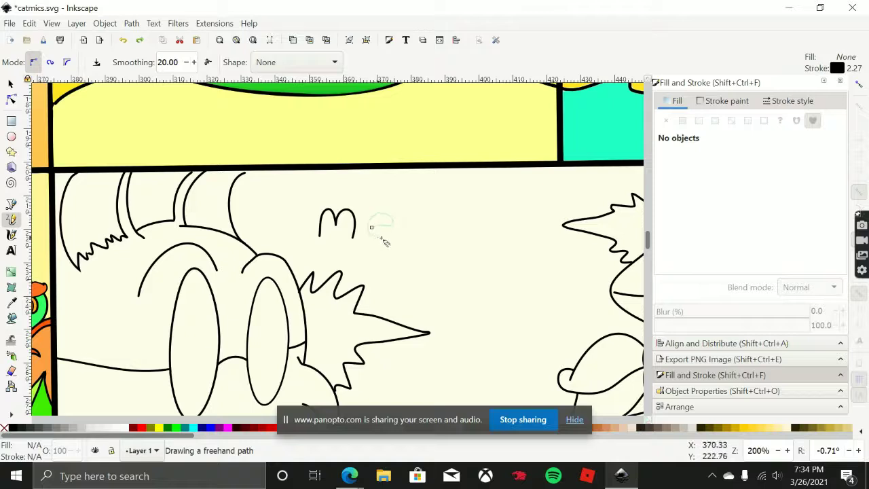
mouse_move(384, 242)
left_mouse_down()
mouse_move(415, 214)
mouse_move(427, 238)
left_mouse_up()
Handwrite the letters "o" and "w" to complete the word "meow", redrawing the "o" after undoing its first attempts.
key("ctrl+z")
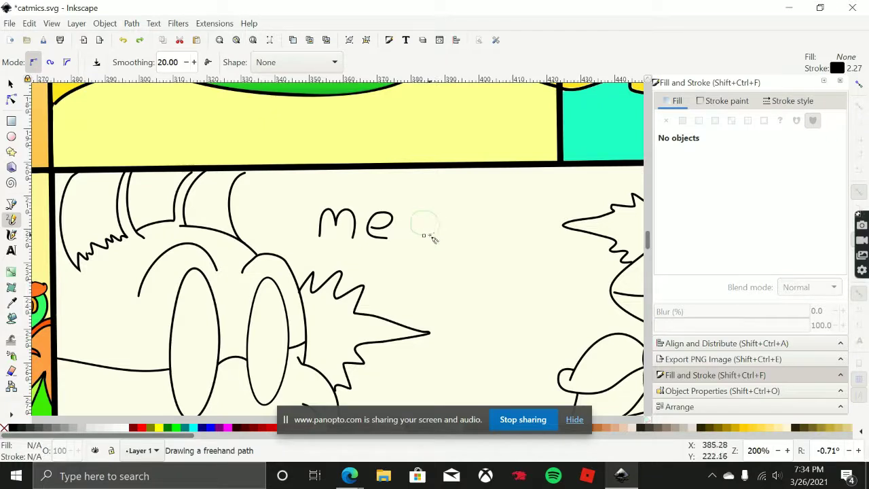
key("ctrl+z")
mouse_move(429, 235)
left_mouse_down()
mouse_move(410, 226)
mouse_move(424, 212)
mouse_move(425, 242)
left_mouse_up()
mouse_move(454, 217)
left_mouse_down()
mouse_move(471, 239)
mouse_move(494, 213)
left_mouse_up()
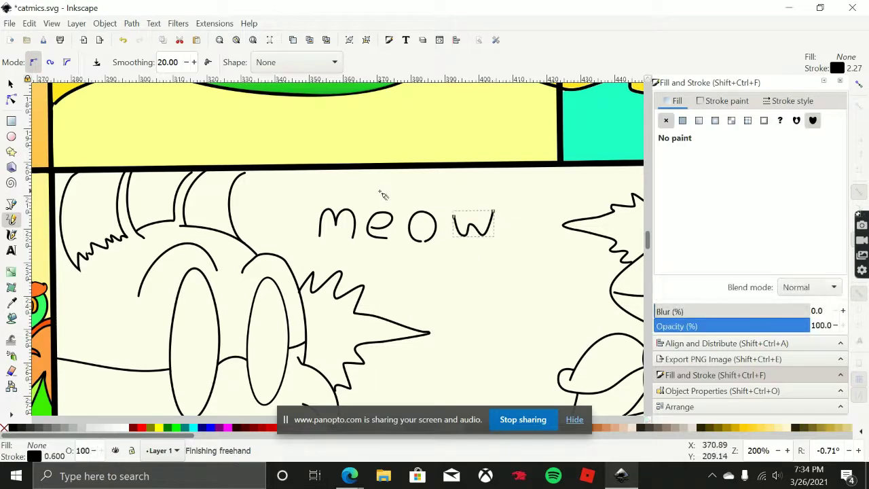
left_click_drag(380, 192, 315, 197)
mouse_move(316, 242)
left_mouse_down()
mouse_move(304, 267)
mouse_move(327, 250)
mouse_move(374, 261)
left_mouse_up()
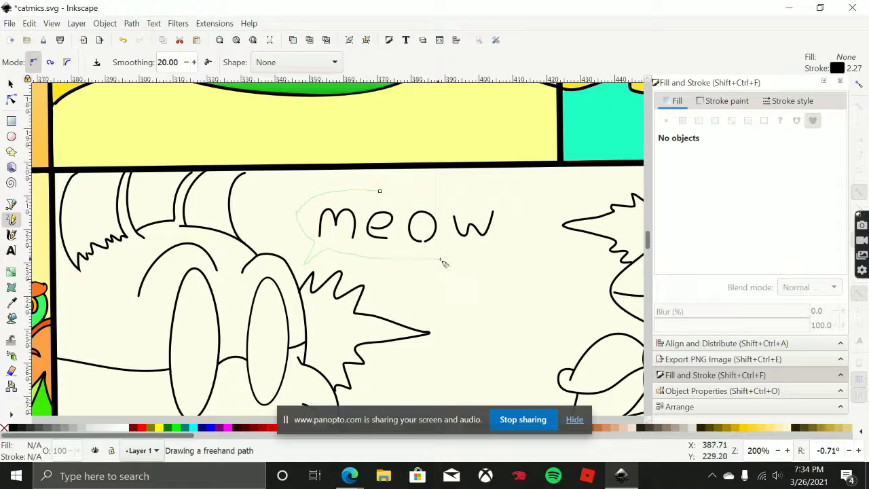
left_click_drag(443, 263, 495, 252)
left_click_drag(380, 192, 380, 190)
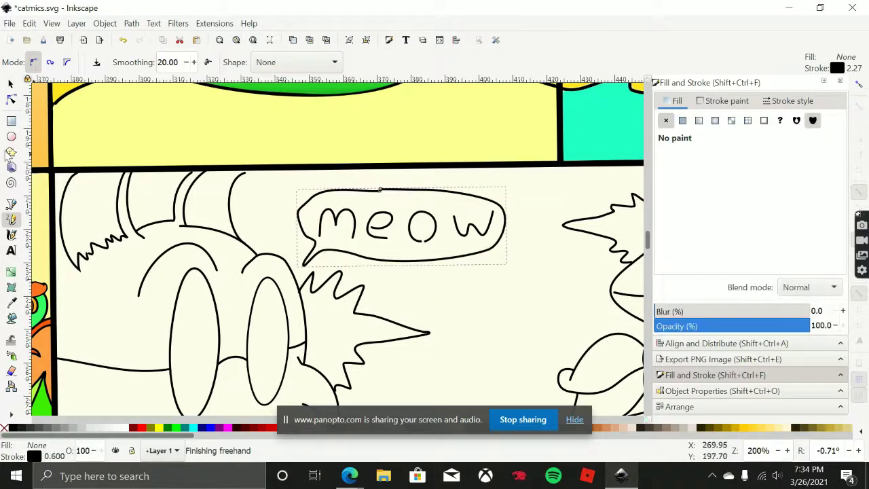
left_click(11, 83)
key("ctrl+z")
Draw an oval speech bubble around "meow" with a curved tail pointing toward the bow-tied character's head.
scroll(299, 255, "up", 2)
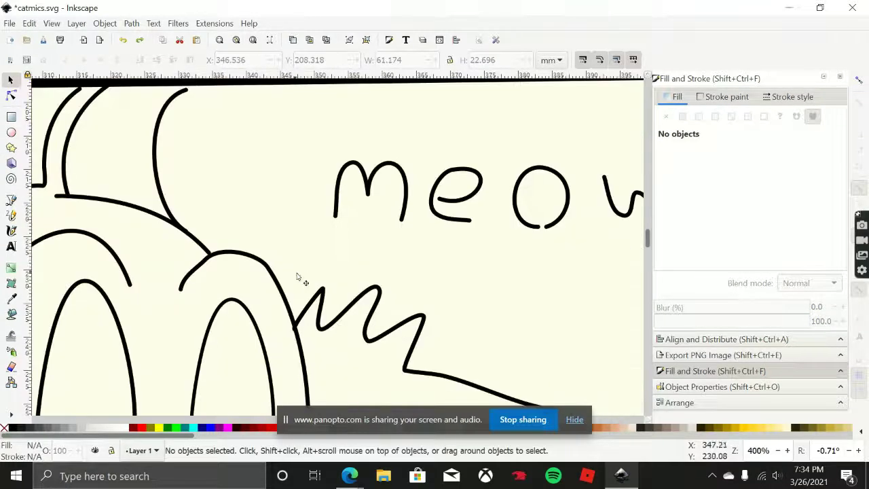
key("p")
left_click(295, 278)
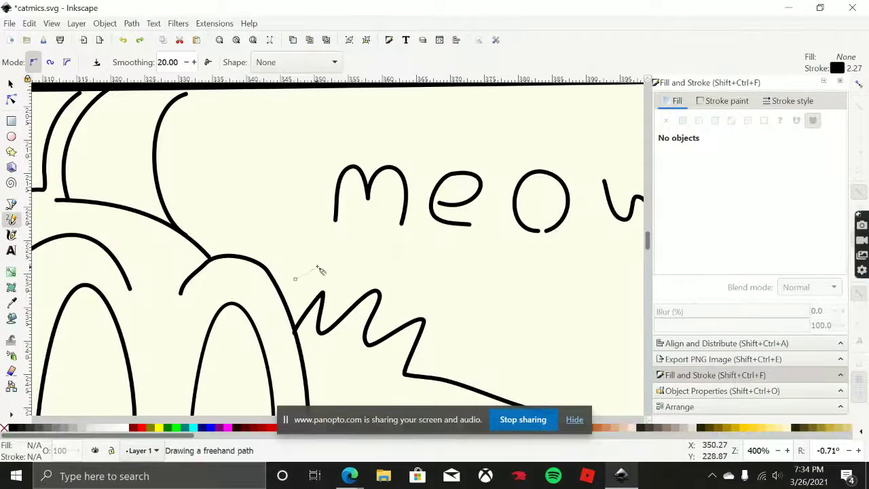
mouse_move(309, 194)
left_mouse_down()
mouse_move(431, 124)
mouse_move(617, 165)
mouse_move(601, 129)
left_mouse_up()
mouse_move(200, 276)
left_mouse_down()
mouse_move(230, 275)
mouse_move(272, 244)
mouse_move(427, 255)
mouse_move(513, 253)
mouse_move(582, 237)
mouse_move(615, 208)
mouse_move(614, 171)
mouse_move(577, 133)
mouse_move(526, 123)
left_mouse_up()
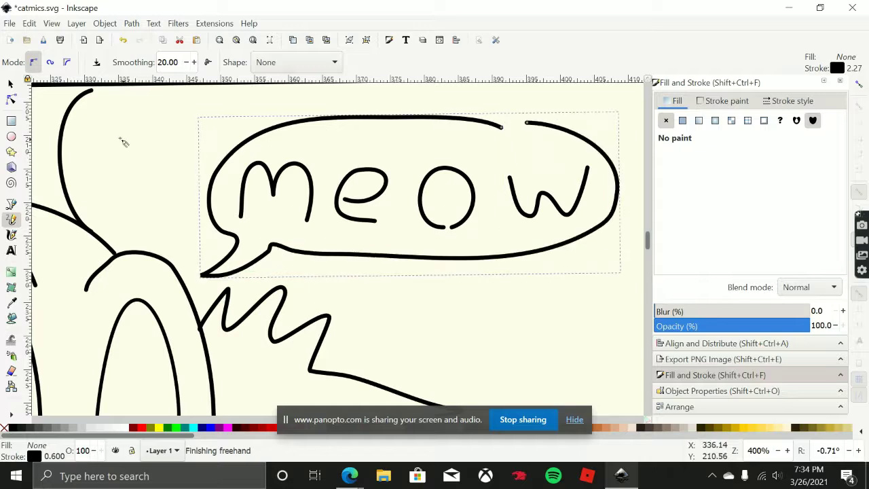
Close the gap in the speech bubble's upper edge by moving one open end node onto the other.
left_click(11, 98)
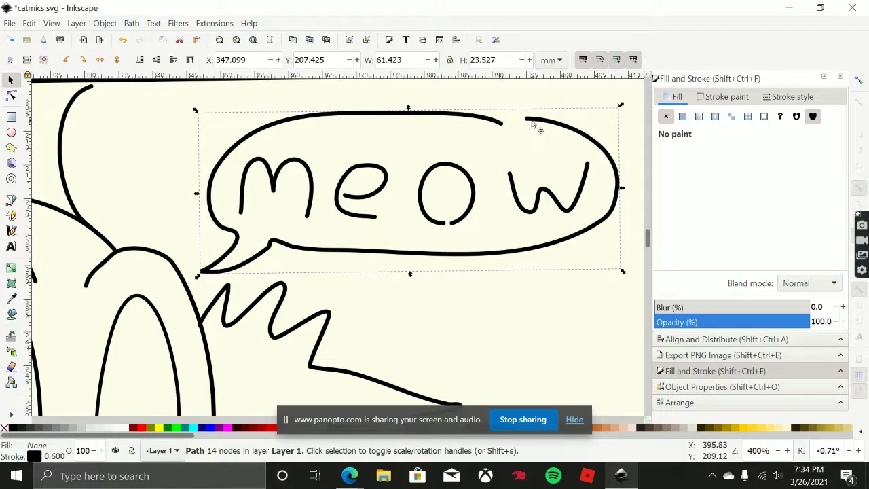
left_click(501, 122)
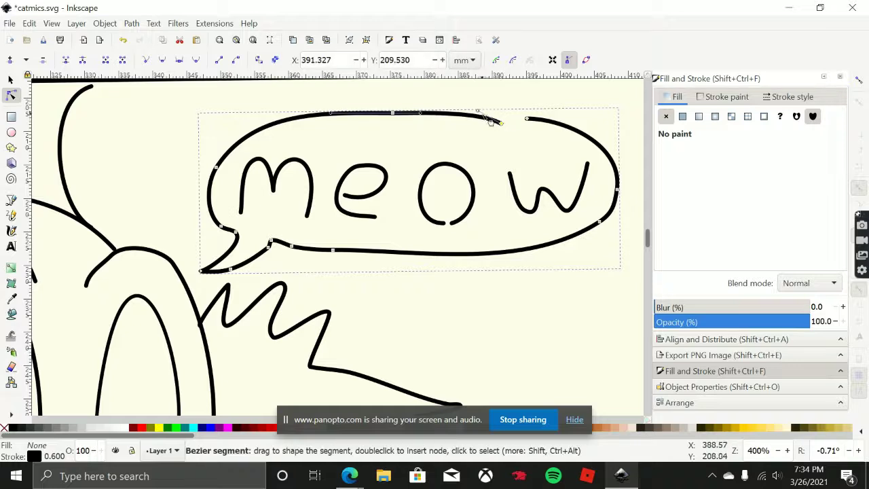
left_click_drag(479, 113, 528, 119)
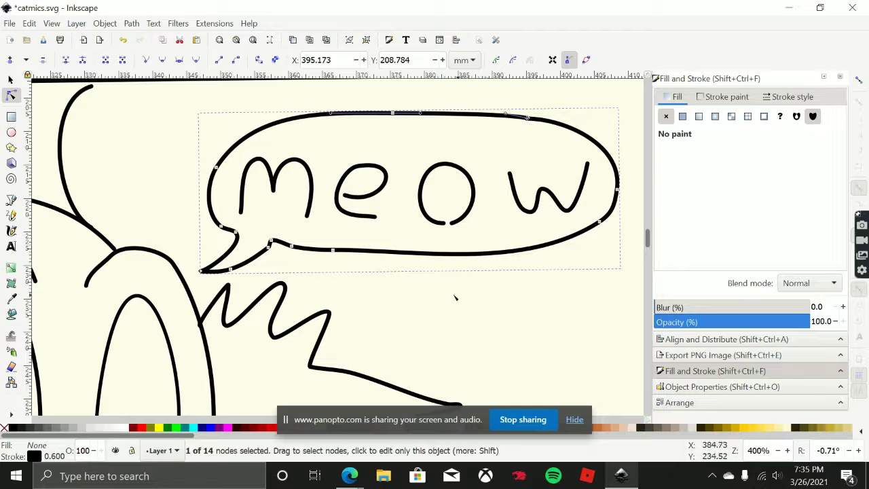
Delete the surplus node at the corner where the speech bubble's tail meets its lower edge.
left_click_drag(281, 266, 380, 237)
left_click(371, 212)
key("Delete")
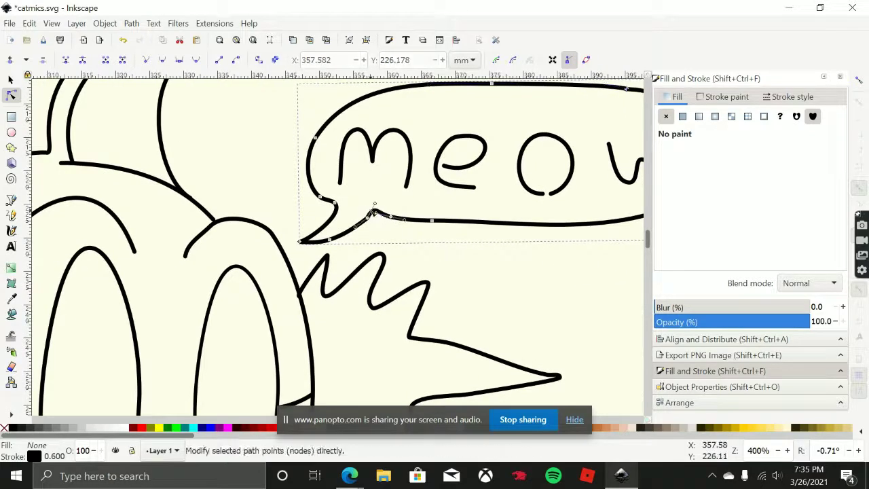
key("Delete")
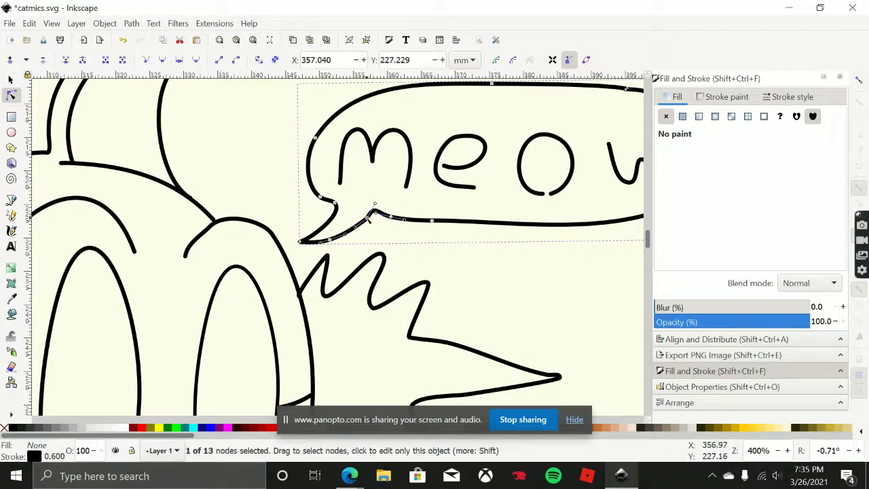
scroll(410, 237, "down", 5)
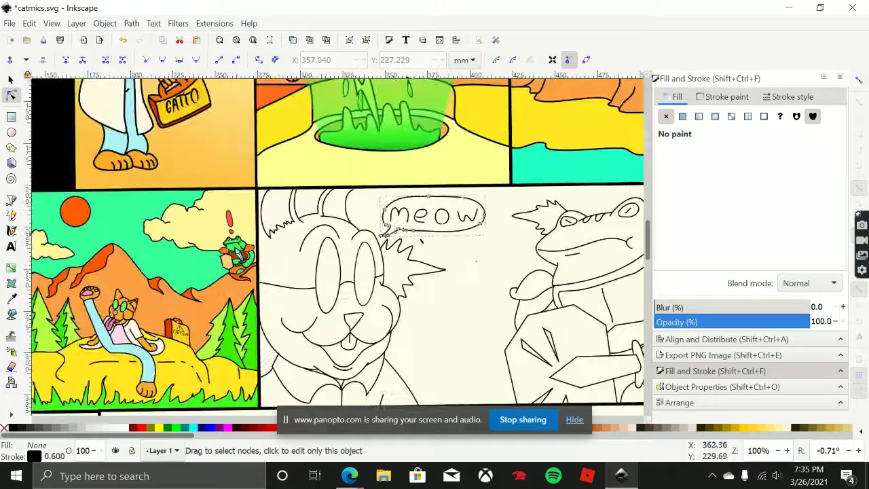
scroll(392, 228, "right", 1)
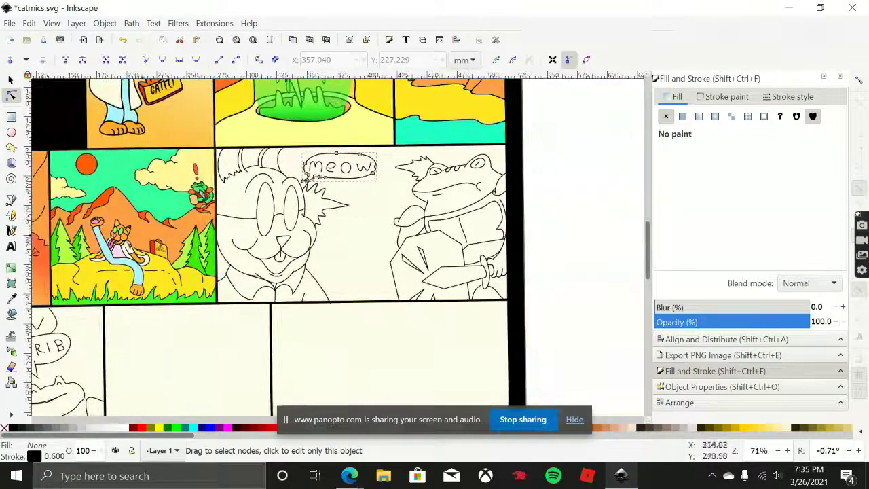
Handwrite the capital letters "R" and "I" with the Pencil tool in the empty space between the two characters.
left_click(11, 215)
scroll(384, 193, "up", 3)
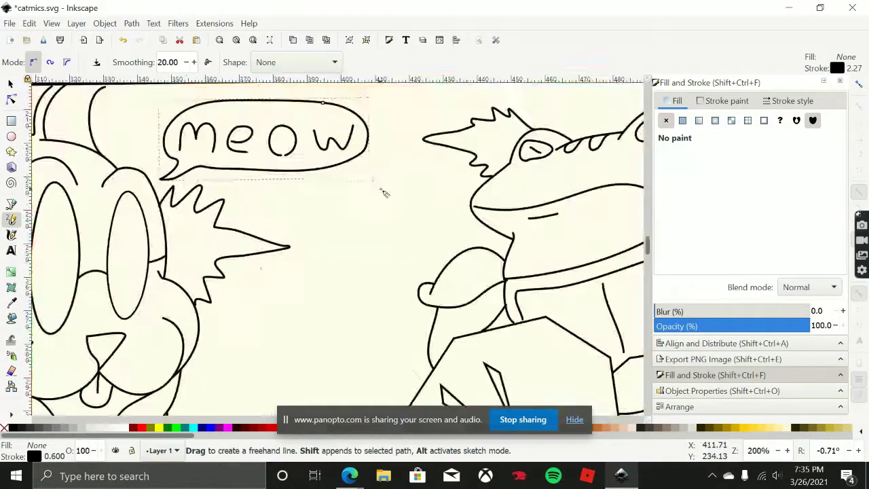
scroll(374, 231, "left", 1)
left_click_drag(348, 200, 346, 232)
scroll(343, 200, "up", 2)
mouse_move(337, 198)
left_mouse_down()
mouse_move(368, 208)
mouse_move(338, 226)
mouse_move(355, 228)
mouse_move(376, 258)
left_mouse_up()
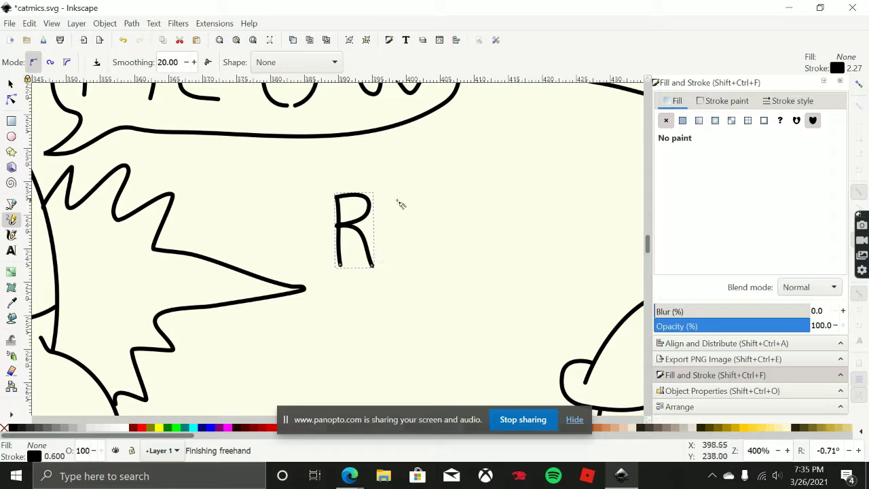
left_click_drag(400, 195, 400, 269)
scroll(358, 221, "right", 2)
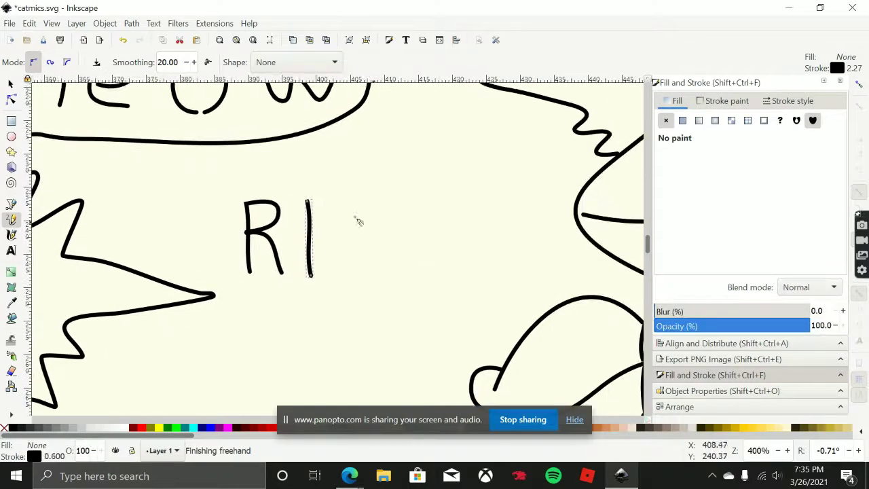
left_click_drag(337, 201, 346, 268)
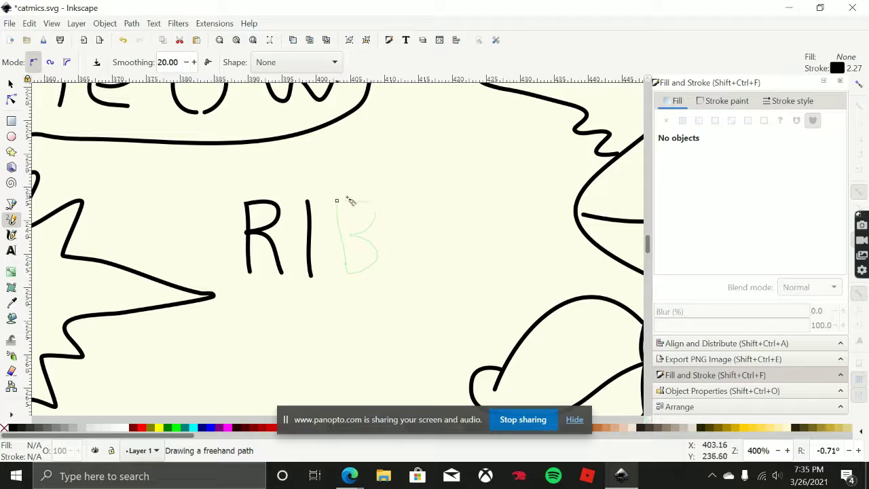
left_click_drag(350, 201, 342, 199)
key("ctrl+z")
left_click_drag(344, 235, 345, 275)
key("ctrl+z")
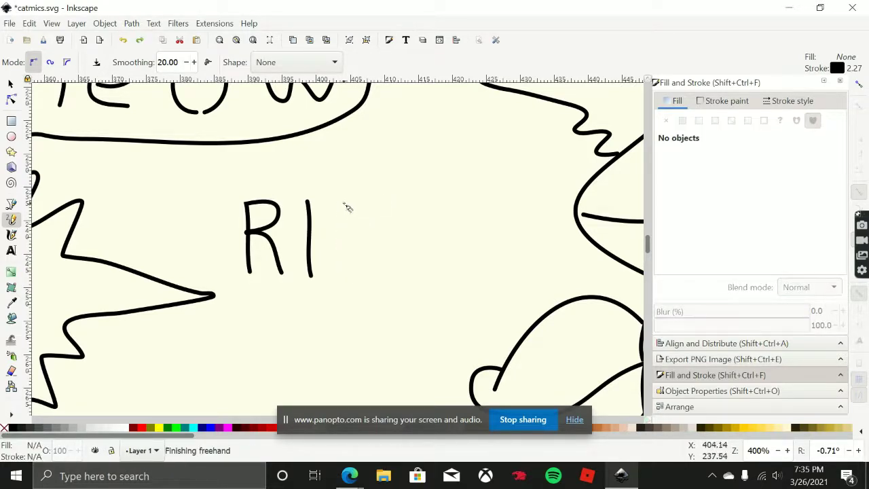
left_click_drag(344, 203, 340, 270)
key("ctrl+z")
left_click_drag(339, 202, 344, 227)
key("ctrl+z")
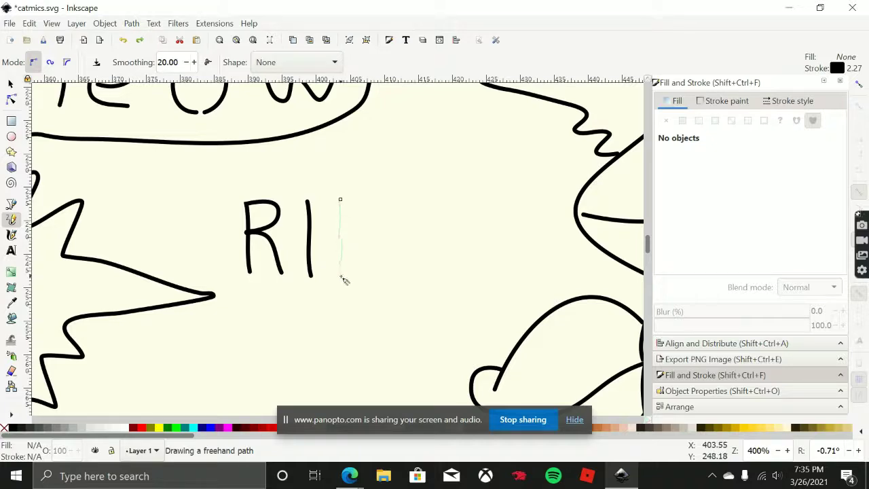
left_click_drag(344, 280, 343, 278)
key("ctrl+z")
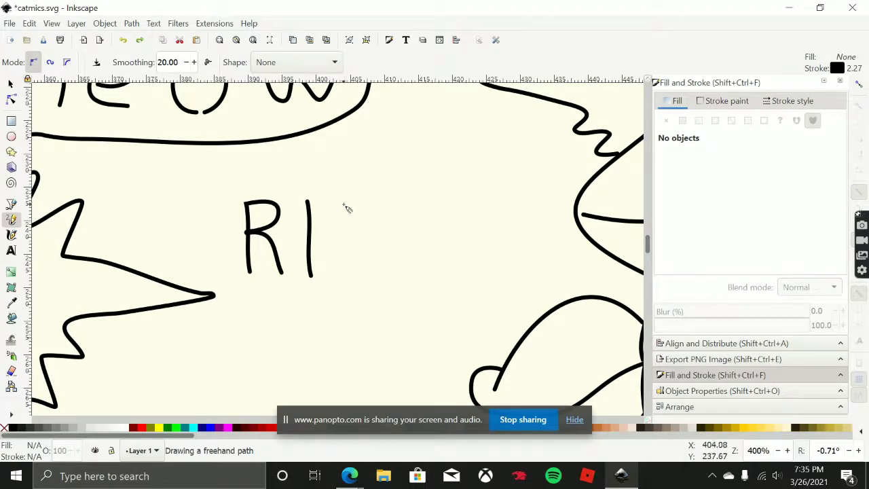
Handwrite a "B" after "RI", pull its middle node toward the stem and join its open upper end to the stem's top.
mouse_move(343, 204)
left_mouse_down()
mouse_move(346, 274)
mouse_move(379, 262)
mouse_move(365, 240)
mouse_move(382, 217)
mouse_move(365, 201)
left_mouse_up()
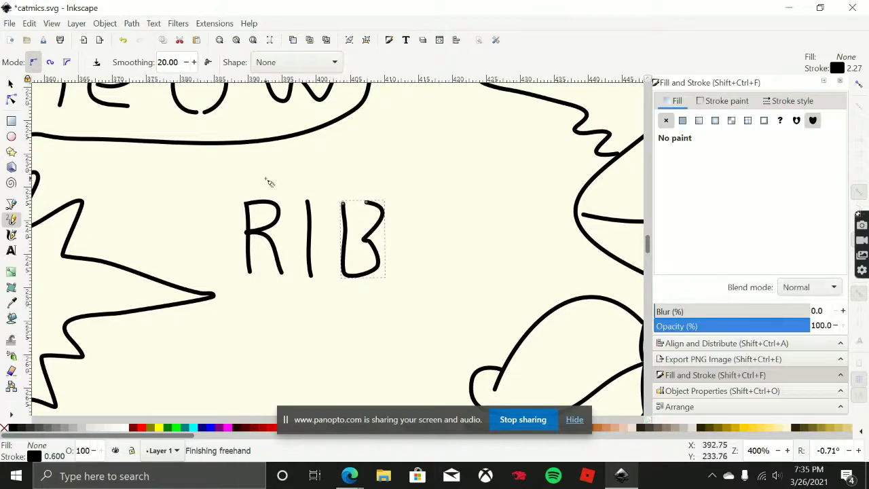
left_click(10, 83)
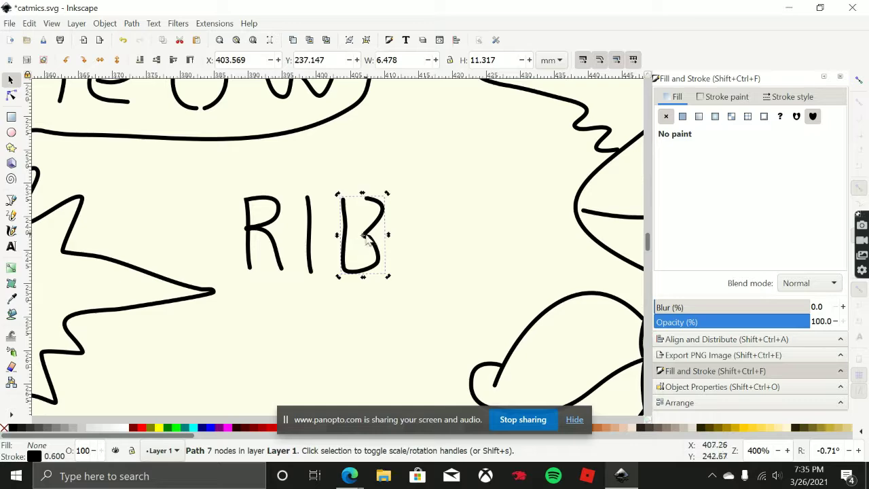
scroll(360, 243, "up", 3)
key("n")
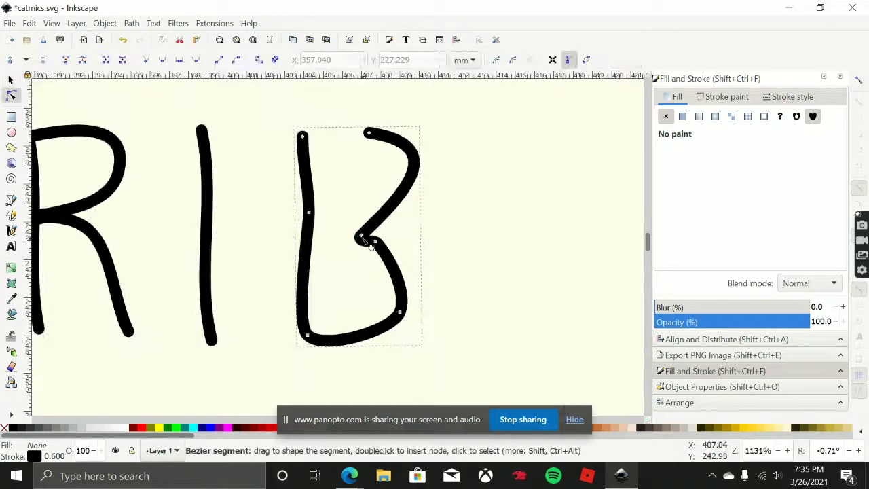
left_click_drag(361, 236, 339, 222)
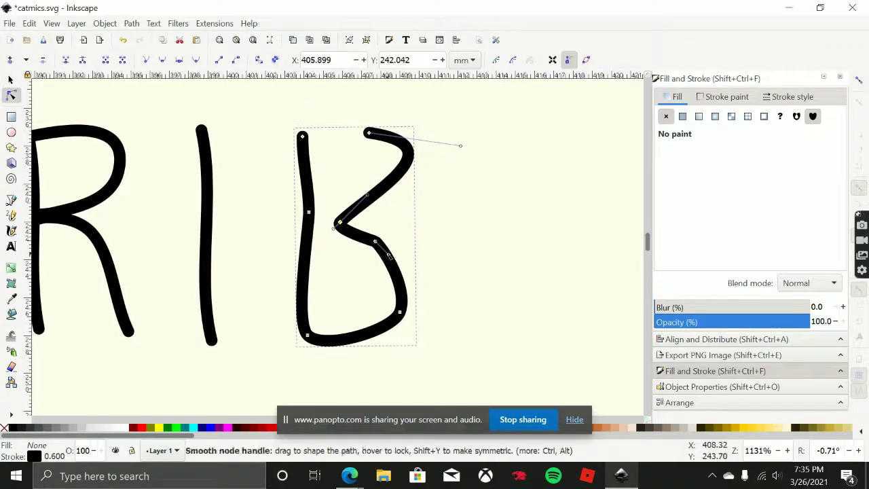
left_click_drag(388, 255, 398, 250)
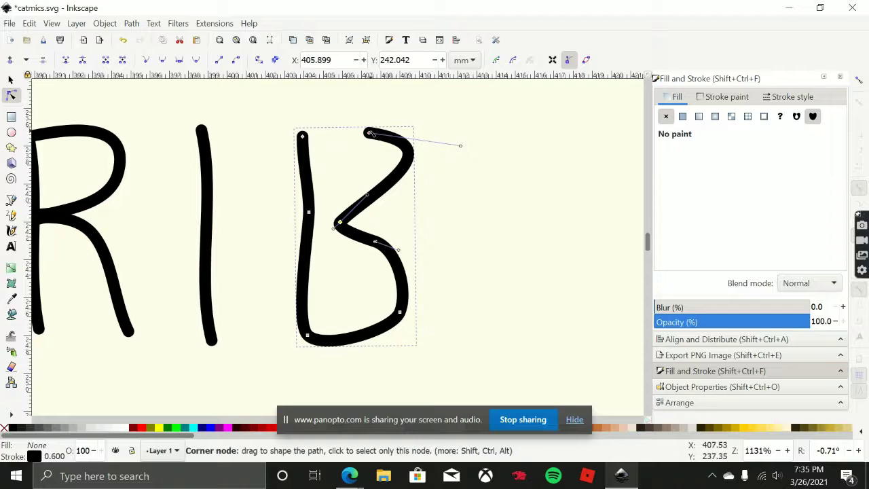
left_click_drag(367, 132, 303, 136)
left_click_drag(395, 150, 425, 141)
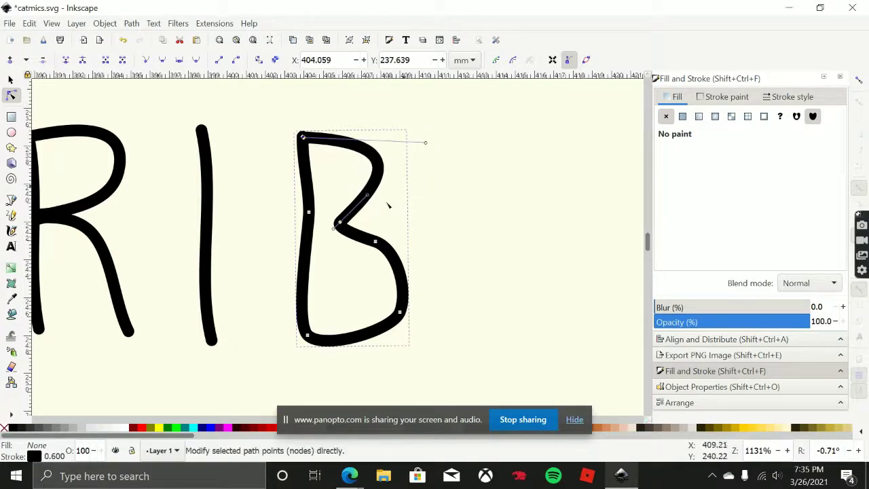
Straighten the stem of the "B", round its lower bowl and move its middle node onto the stem.
left_click(307, 334)
left_click_drag(295, 320, 307, 357)
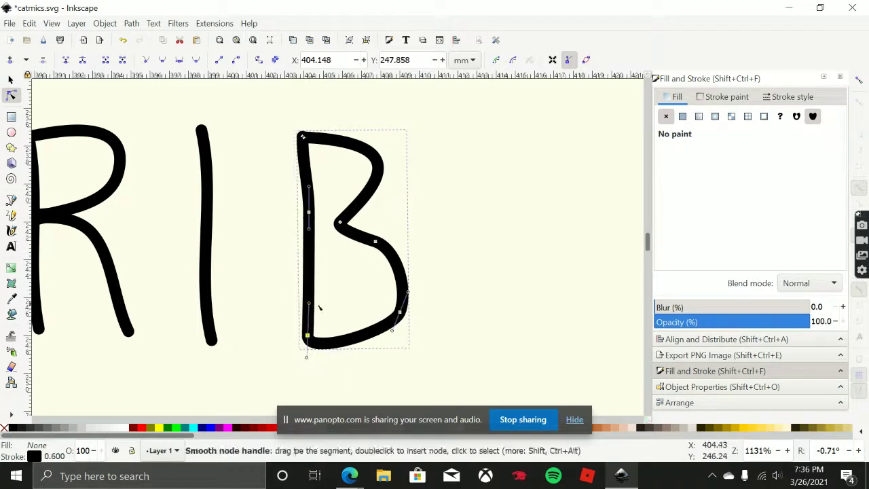
left_click_drag(393, 332, 388, 362)
left_click_drag(339, 223, 315, 239)
left_click_drag(345, 214, 351, 217)
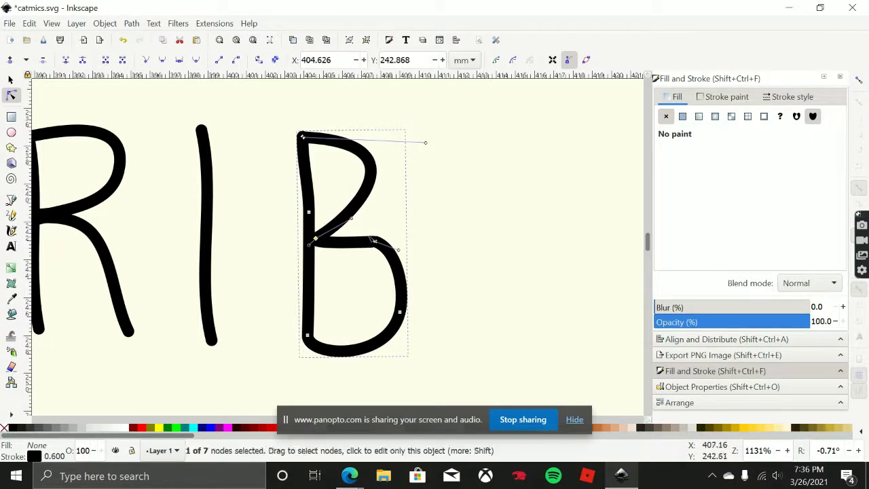
mouse_move(400, 250)
left_mouse_down()
mouse_move(403, 239)
mouse_move(402, 255)
mouse_move(360, 246)
mouse_move(387, 258)
left_mouse_up()
scroll(430, 228, "down", 3)
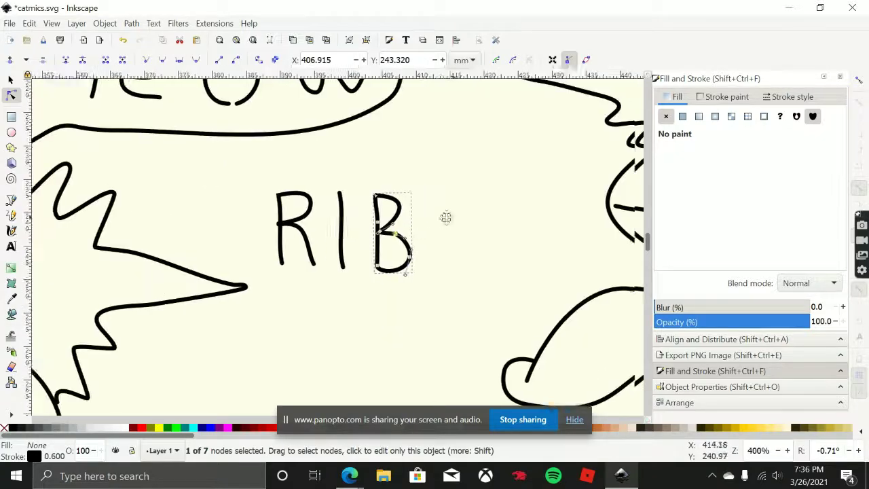
Move the "B" slightly closer to the "I" and place a duplicate of it as the second "B".
left_click(11, 79)
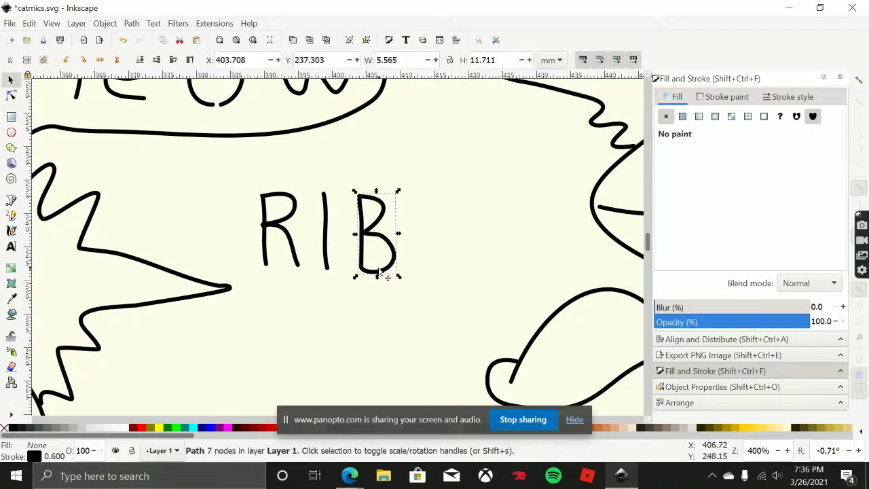
left_click_drag(382, 274, 374, 271)
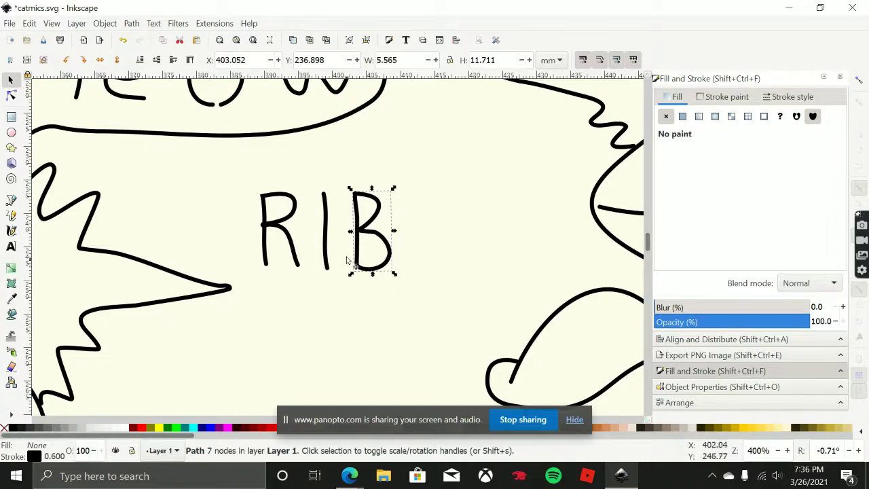
key("ctrl+d")
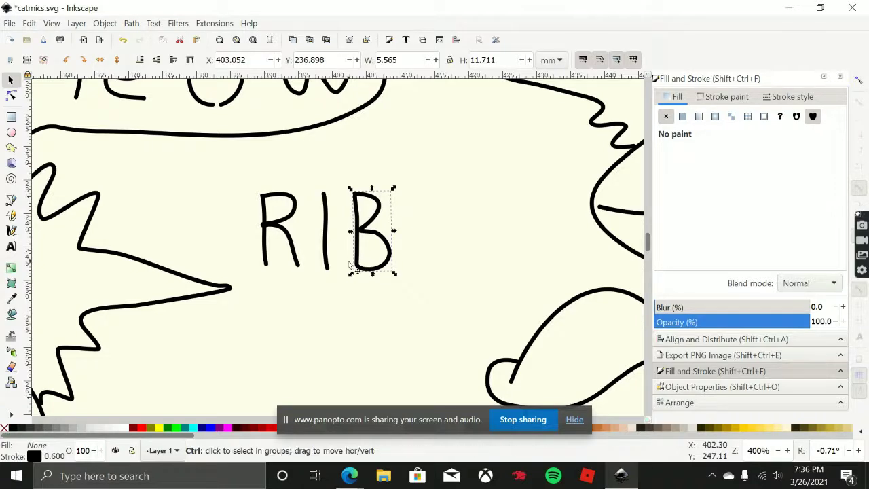
left_click_drag(372, 272, 427, 275)
Duplicate the "I" three times, placing copies as the second "I" and the stem of a "T", and a spare one above.
left_click(326, 269)
key("ctrl+d")
left_click_drag(326, 268, 496, 184)
key("ctrl+d")
key("ctrl+d")
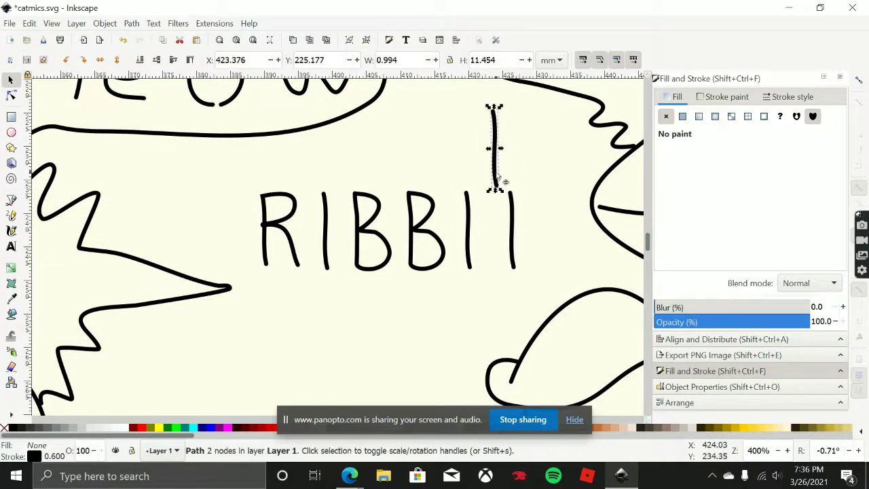
Rotate the spare stroke to horizontal and place it across the top of the last stem to form a "T".
left_click(503, 194)
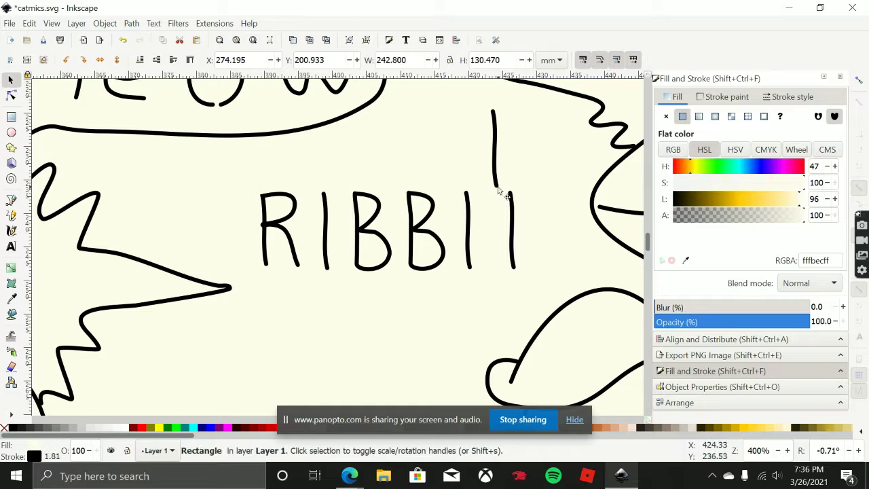
left_click(497, 186)
left_click(503, 193)
mouse_move(501, 192)
left_mouse_down()
mouse_move(532, 148)
mouse_move(510, 153)
mouse_move(536, 194)
mouse_move(527, 195)
mouse_move(552, 194)
mouse_move(312, 269)
mouse_move(281, 268)
mouse_move(475, 206)
mouse_move(480, 193)
left_mouse_up()
left_click(534, 148)
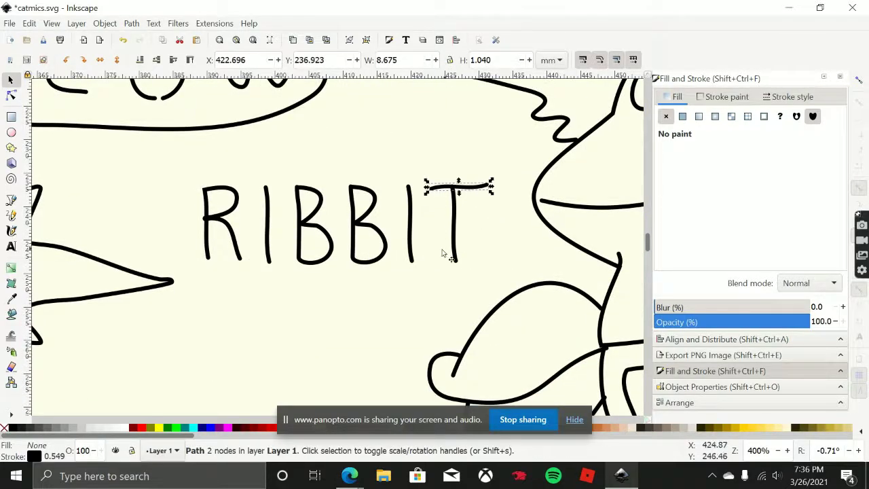
Shorten the crossbar of the "T" to about 6.3 mm, keeping it over the stem.
scroll(230, 261, "down", 2, "ctrl")
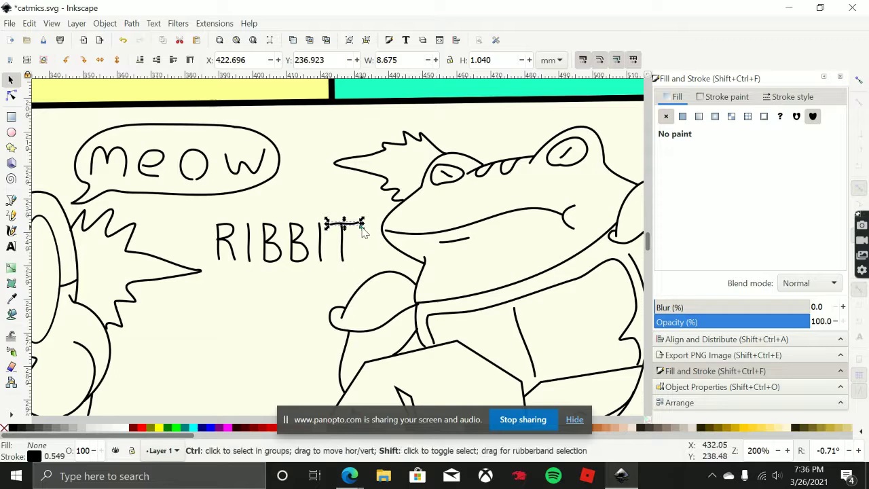
scroll(362, 226, "up", 3, "ctrl+shift")
scroll(362, 226, "down", 3, "ctrl+shift")
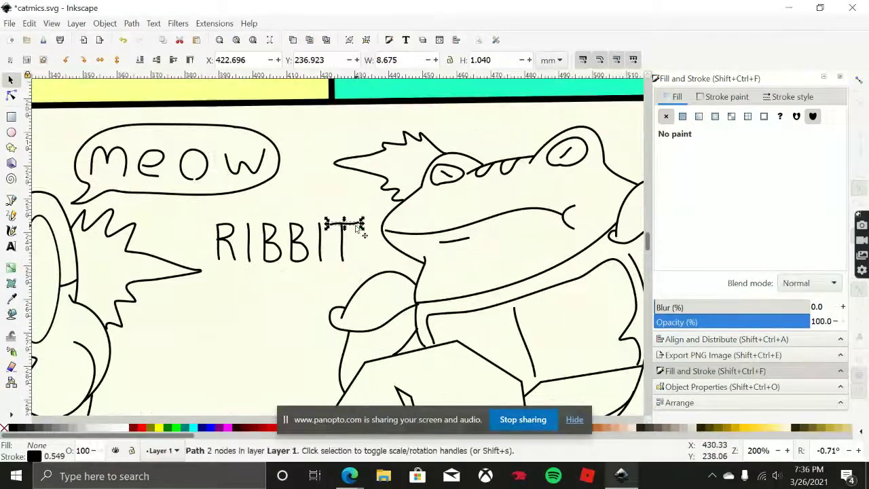
scroll(361, 229, "up", 4)
left_click_drag(374, 217, 335, 225)
scroll(340, 268, "down", 4)
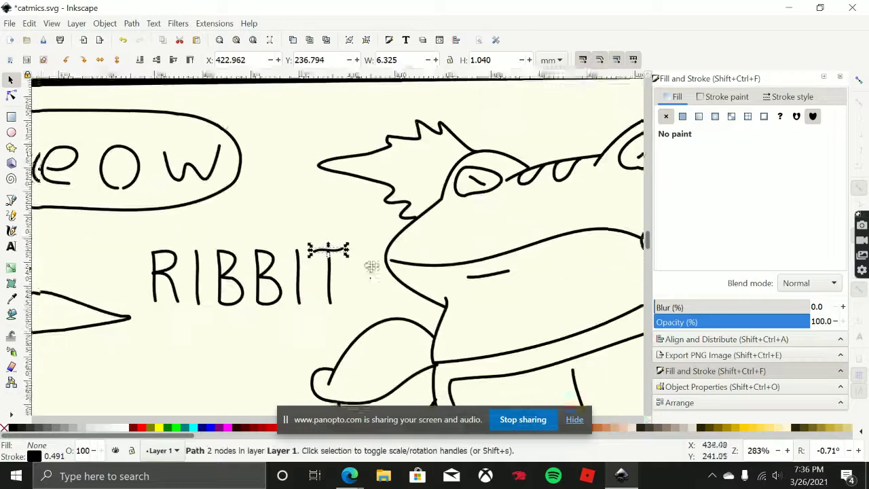
scroll(218, 285, "up", 1)
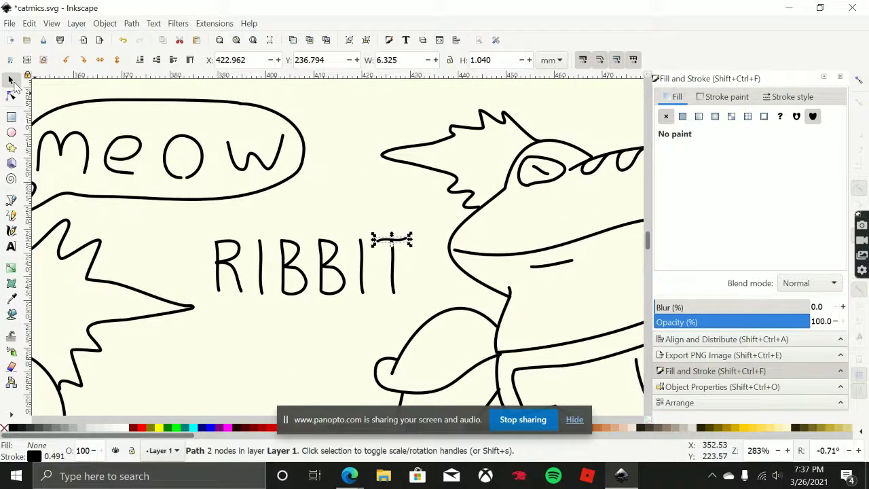
Draw a closed oval speech bubble about 53 mm wide around "RIBBIT" with a tail pointing toward the frog's mouth.
left_click(12, 216)
scroll(329, 322, "up", 1)
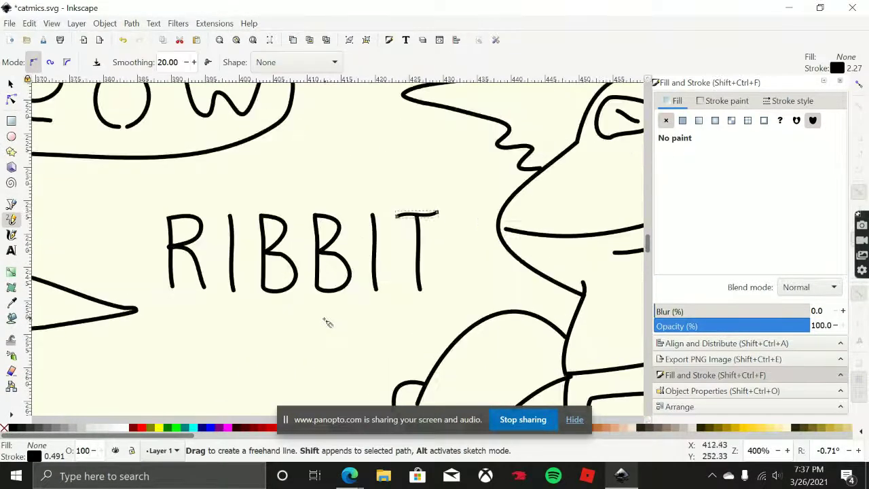
left_click_drag(312, 317, 244, 320)
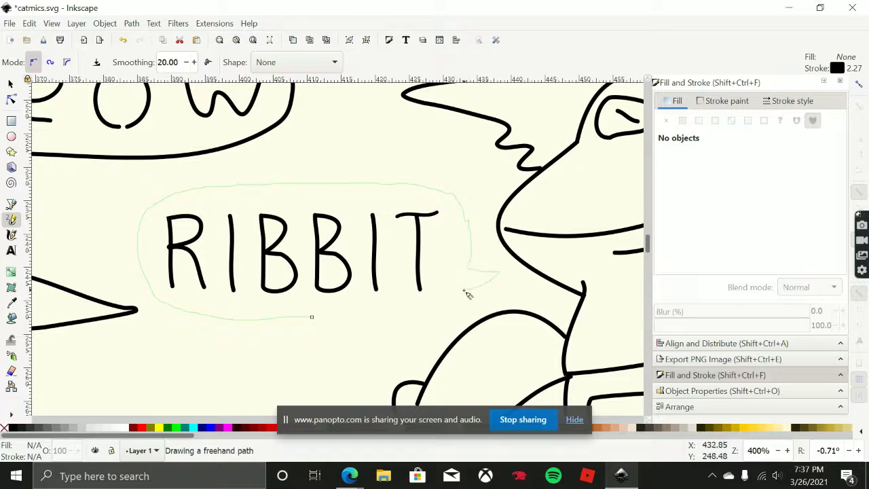
left_click_drag(358, 324, 312, 317)
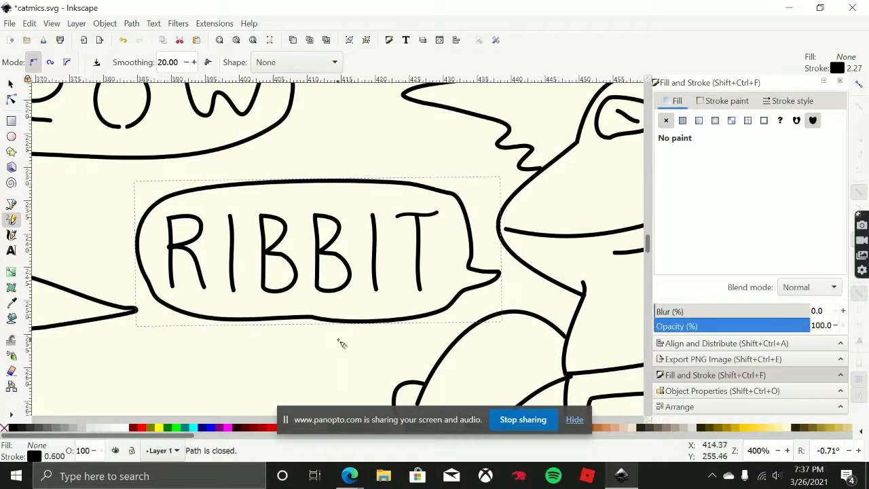
scroll(343, 345, "down", 4)
key("ctrl+z")
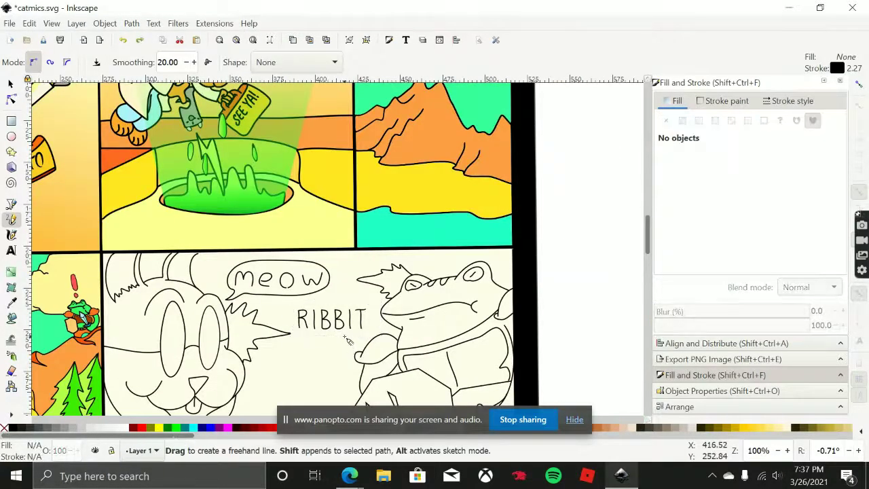
key("ctrl+shift+z")
Smooth the "RIBBIT" bubble outline by reshaping the curves along its bottom edge and at its upper corner near the "T".
scroll(340, 332, "up", 4)
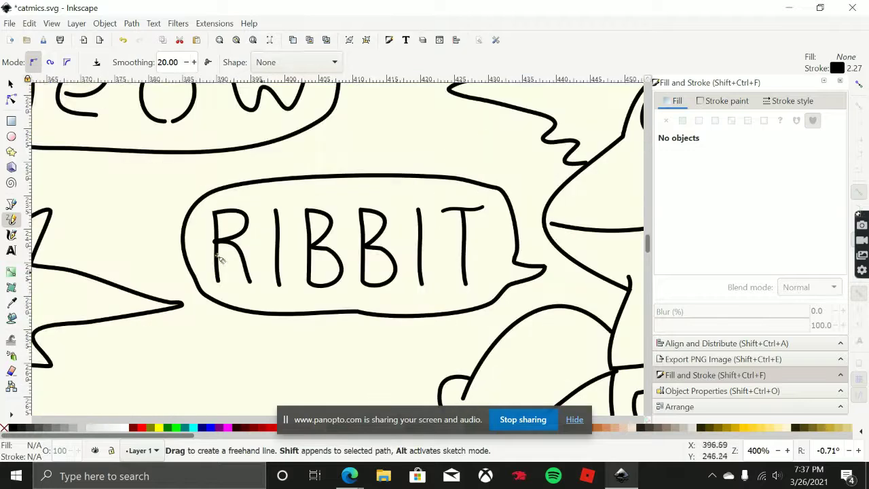
left_click(11, 84)
left_click(357, 310)
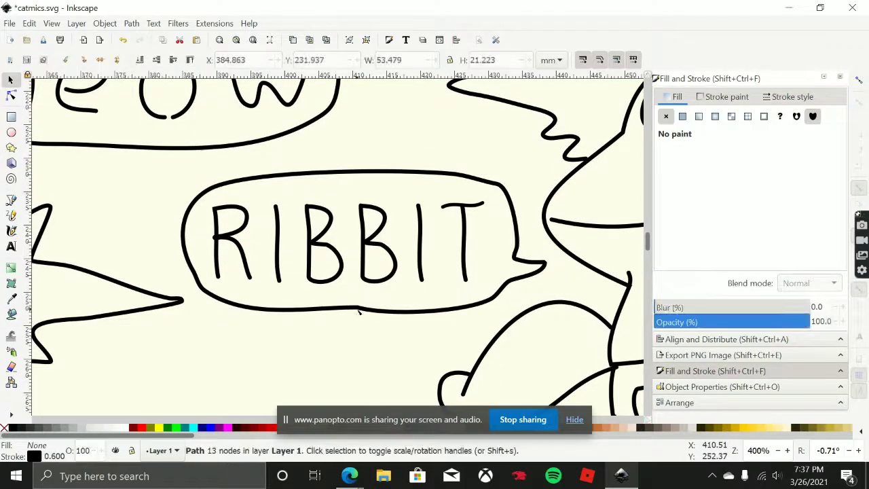
key("n")
left_click(358, 309)
left_click_drag(388, 318, 401, 309)
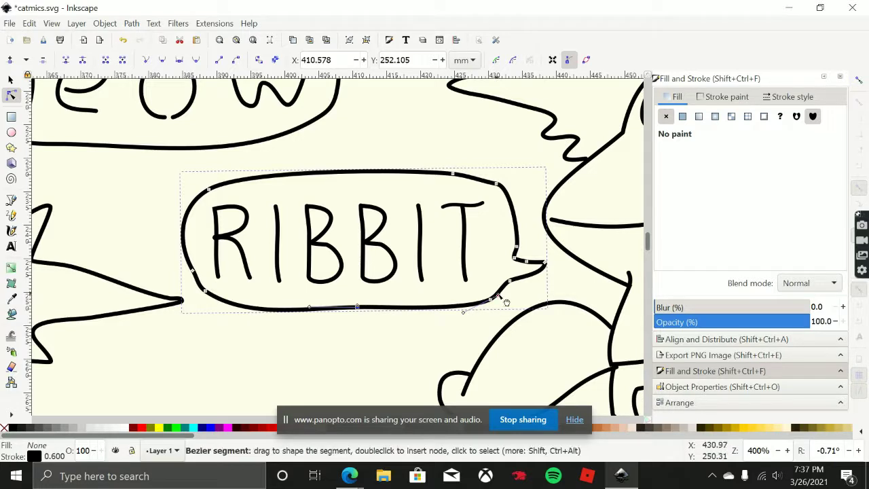
left_click_drag(504, 301, 450, 318)
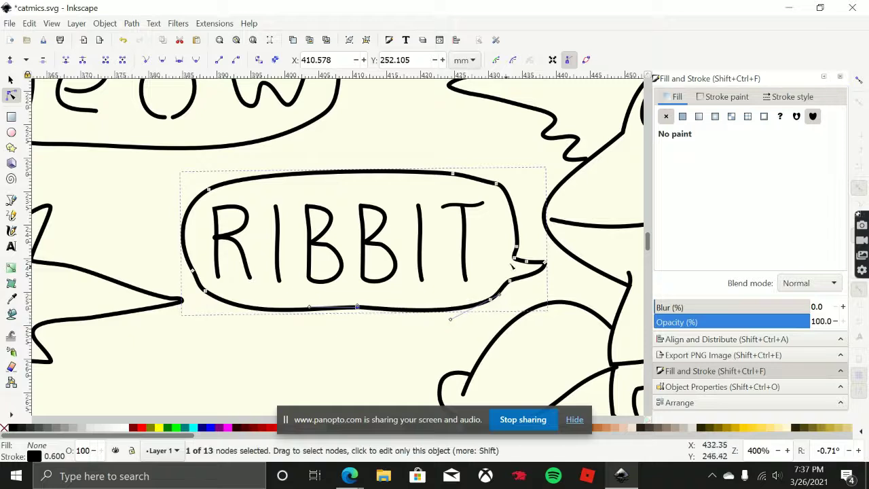
left_click(497, 183)
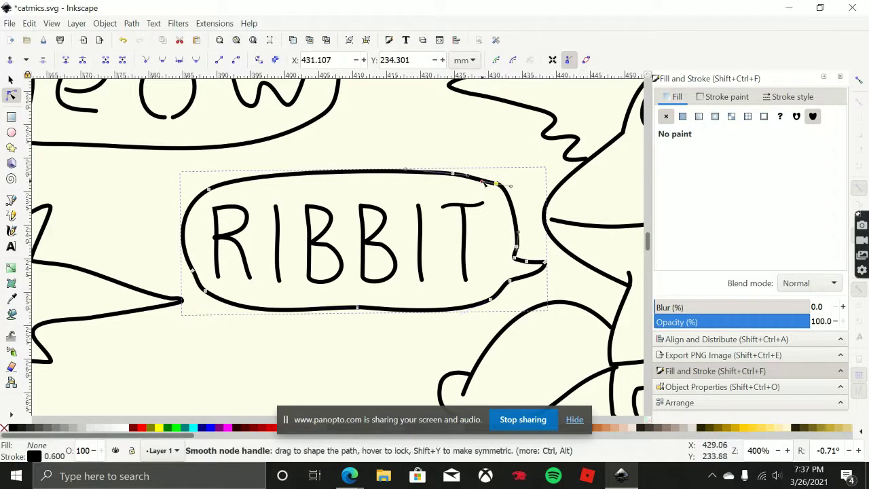
mouse_move(471, 179)
left_mouse_down()
mouse_move(467, 168)
mouse_move(479, 174)
left_mouse_up()
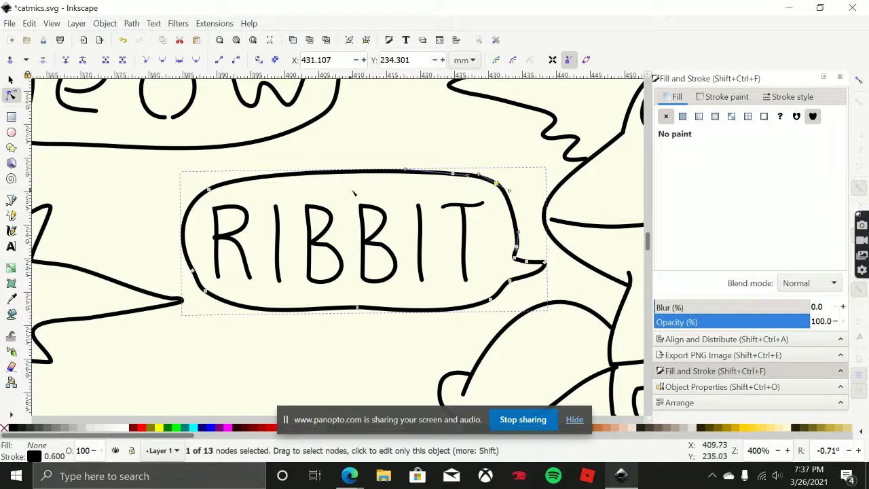
Delete the extra lower node on the "R" end of the "RIBBIT" bubble and bulge that end outward into a rounder curve.
scroll(353, 193, "left", 3)
scroll(353, 193, "down", 1)
left_click(281, 251)
key("Delete")
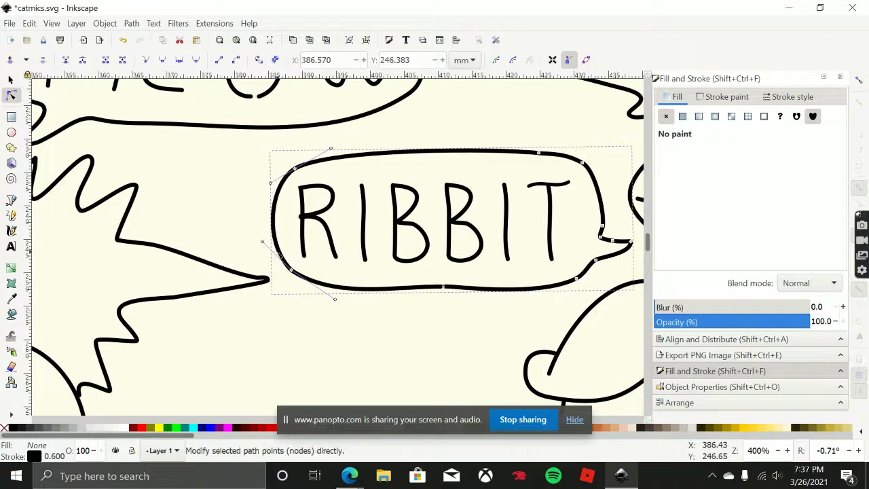
mouse_move(262, 242)
left_mouse_down()
mouse_move(249, 252)
mouse_move(251, 244)
left_mouse_up()
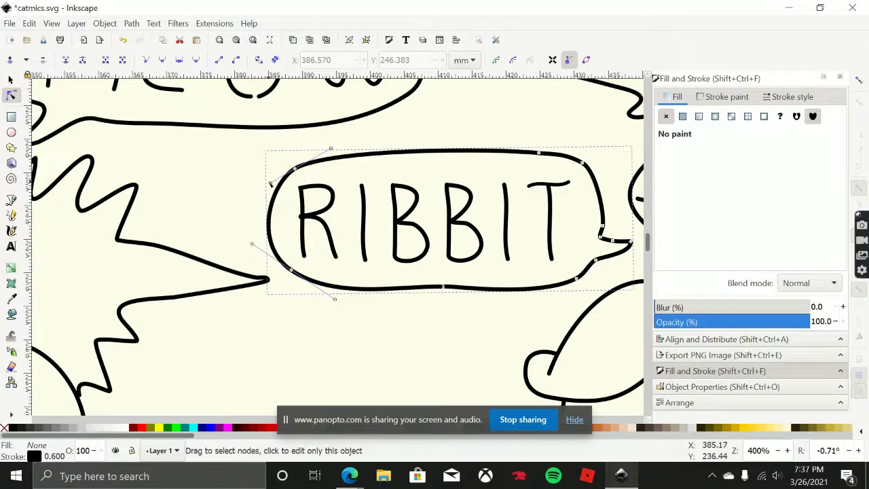
left_click_drag(270, 183, 259, 182)
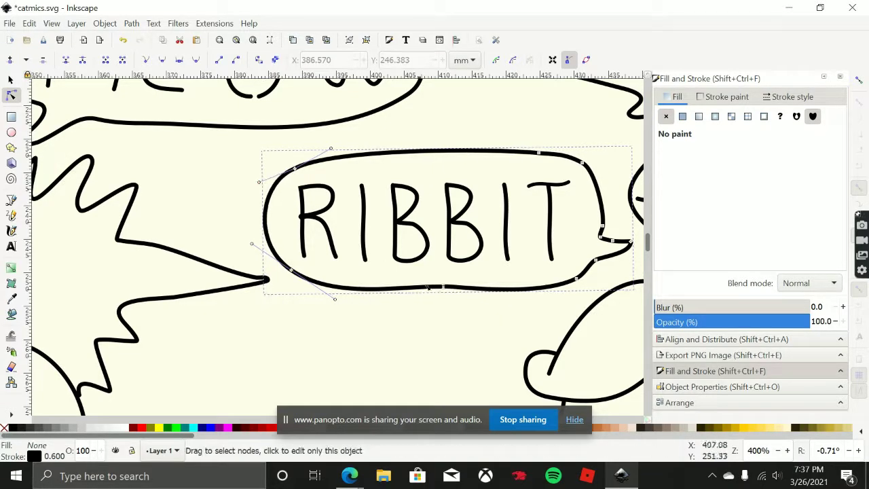
scroll(449, 294, "down", 4)
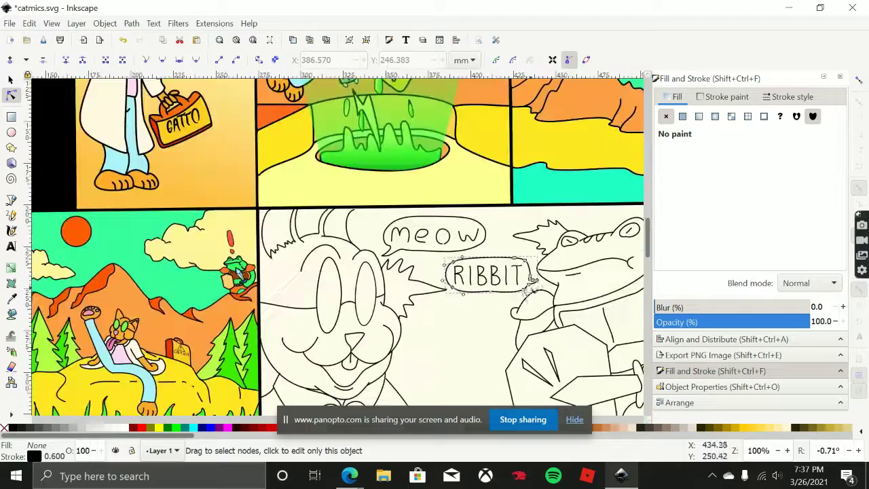
scroll(451, 298, "up", 3)
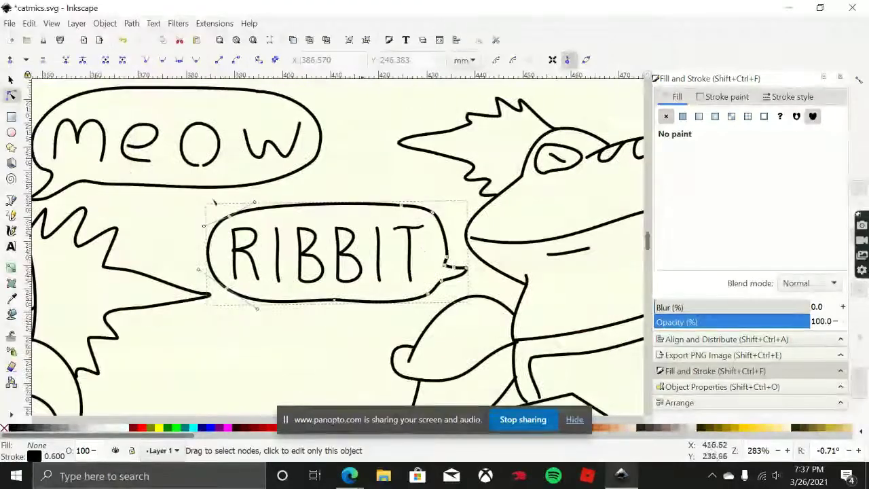
Tighten the lettering by moving the first "I", both "B"s and the second "I" closer to the "R".
left_click(10, 80)
left_click(247, 350)
scroll(272, 284, "up", 2)
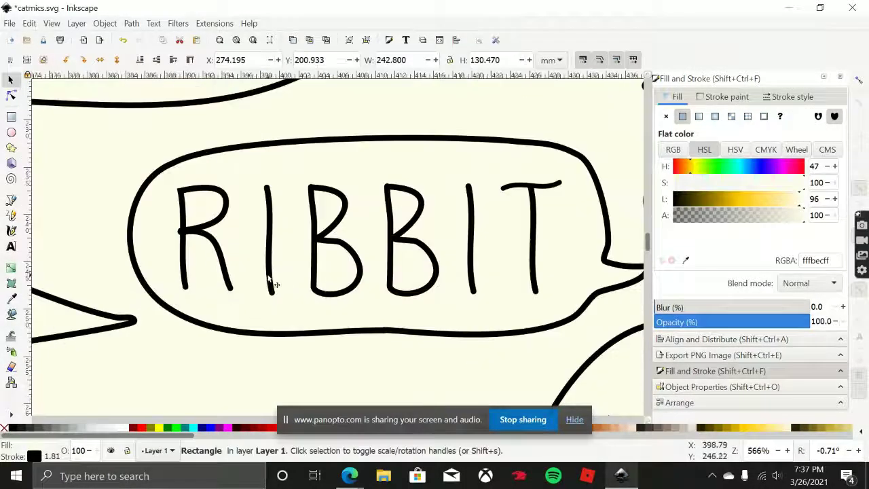
left_click_drag(270, 278, 256, 277)
left_click_drag(292, 173, 412, 285)
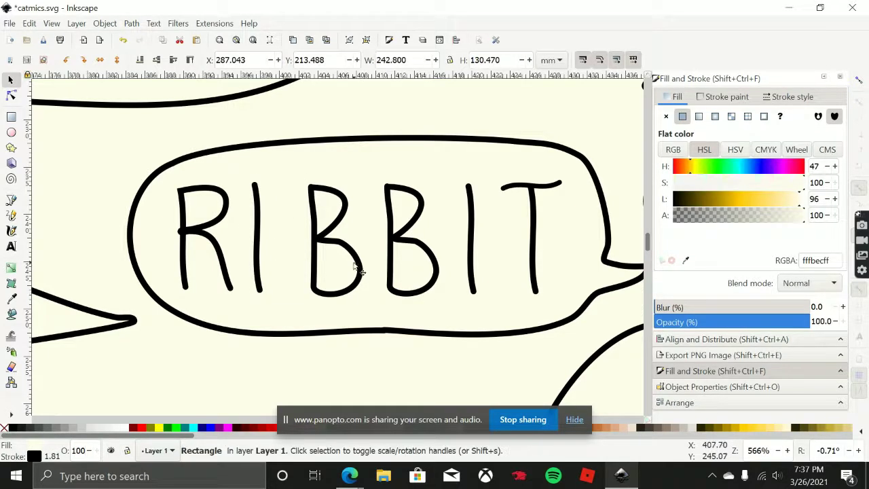
left_click_drag(355, 265, 333, 271)
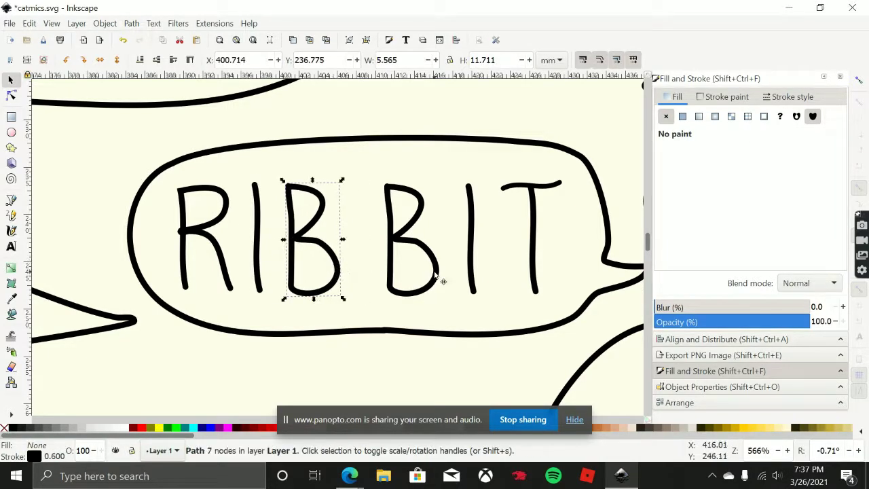
left_click_drag(435, 275, 407, 283)
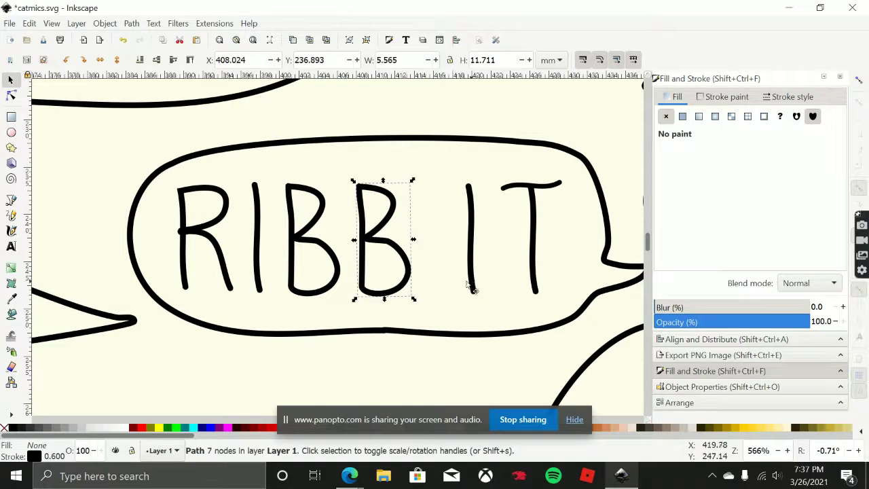
left_click_drag(472, 289, 440, 285)
Move the stem and crossbar of the "T" next to the second "I", keeping the crossbar centred over the stem.
left_click(500, 176)
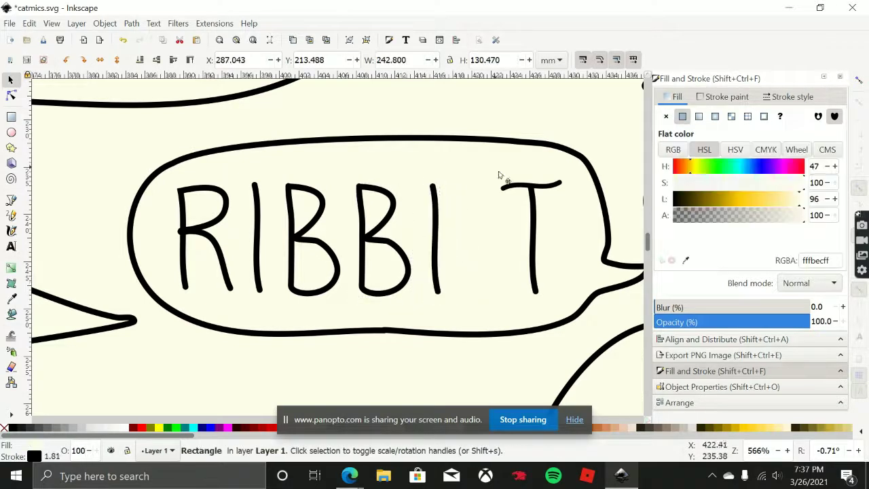
mouse_move(500, 177)
left_mouse_down()
mouse_move(563, 295)
mouse_move(474, 278)
mouse_move(484, 284)
left_mouse_up()
key("ctrl+z")
left_click_drag(542, 186, 494, 189)
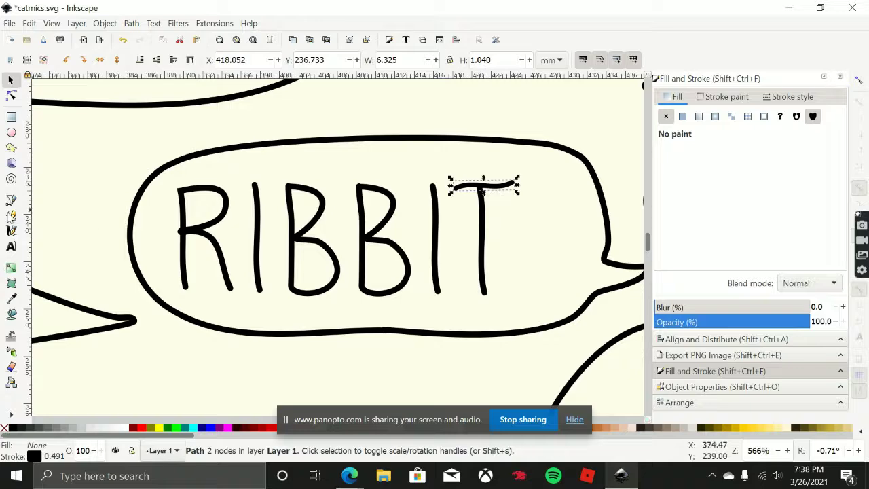
Draw a freehand exclamation mark and question mark after the "T" so the bubble reads "RIBBIT!?".
key("p")
scroll(442, 264, "right", 4)
left_click_drag(415, 276, 412, 285)
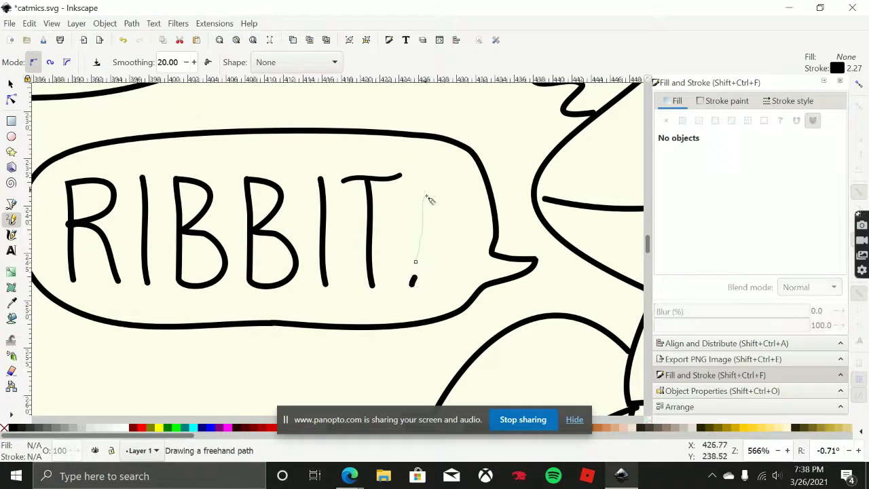
left_click_drag(427, 196, 425, 190)
left_click_drag(446, 281, 459, 237)
left_click_drag(455, 207, 428, 216)
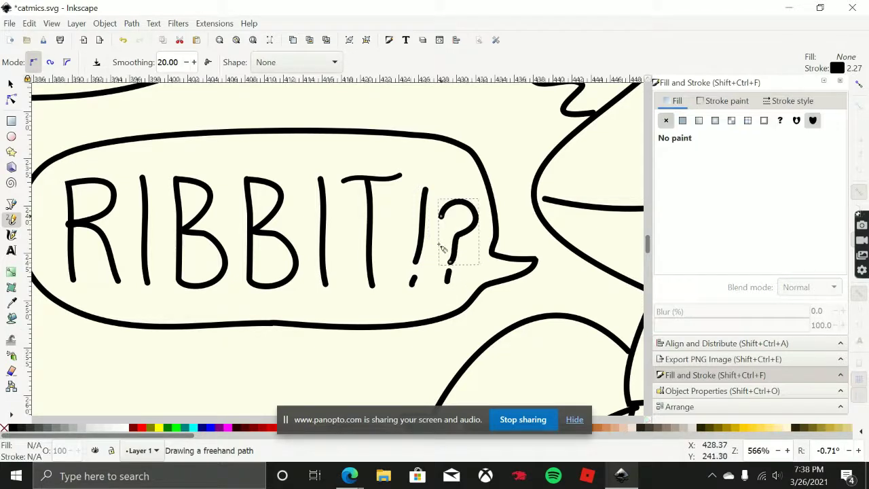
scroll(427, 281, "right", 7)
scroll(296, 286, "down", 7)
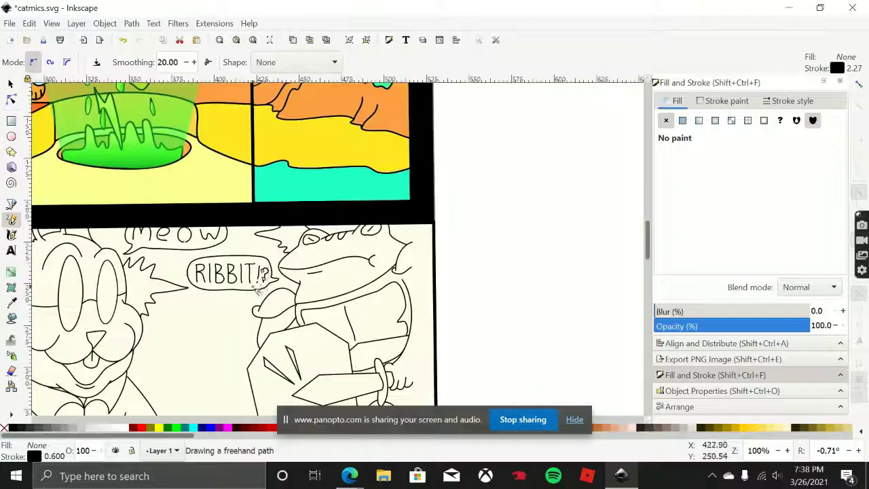
Move the panel's cream background rectangle back against the neighbouring panels, at about X 274.1 mm and Y 200.8 mm.
left_click(10, 82)
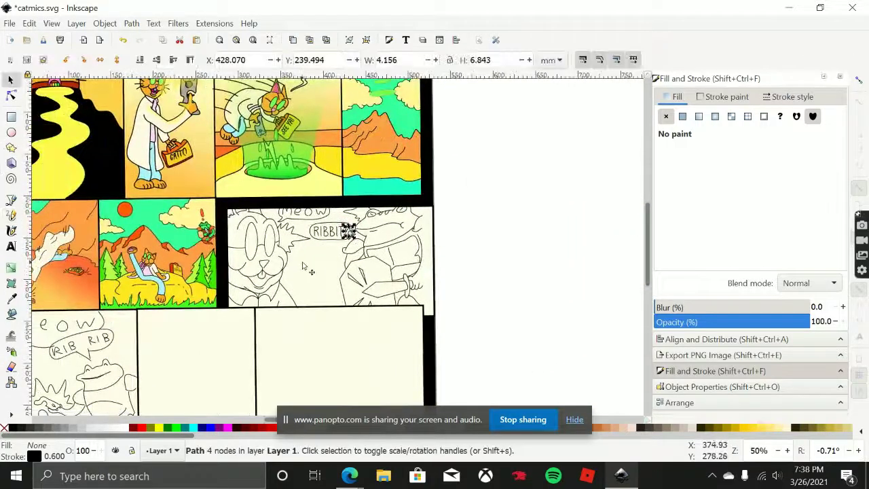
left_click(304, 266)
left_click_drag(312, 268, 373, 282)
scroll(380, 291, "up", 2)
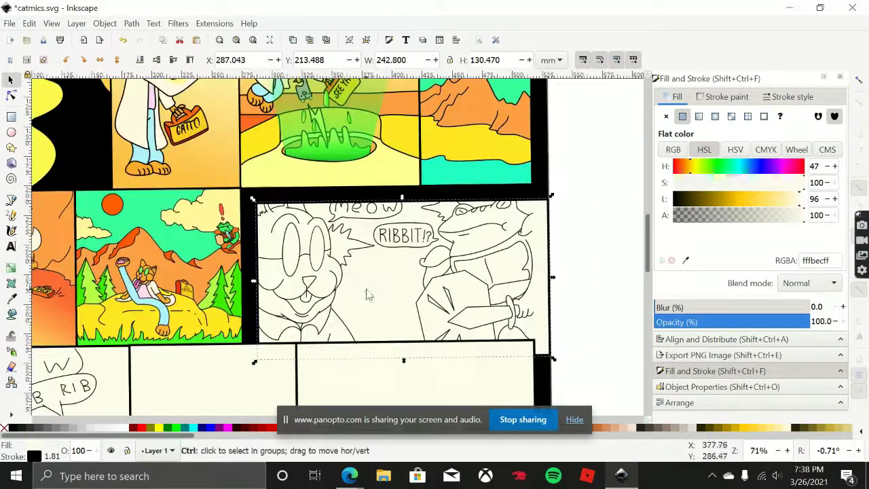
scroll(407, 287, "left", 2)
scroll(434, 312, "up", 1)
left_click_drag(448, 326, 421, 303)
scroll(314, 235, "up", 1)
scroll(314, 234, "up", 6)
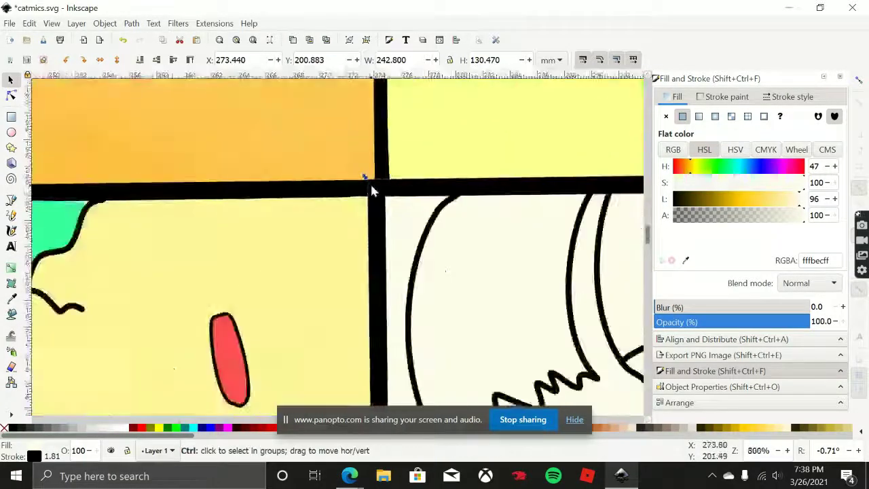
left_click_drag(355, 195, 376, 199)
scroll(401, 278, "down", 10)
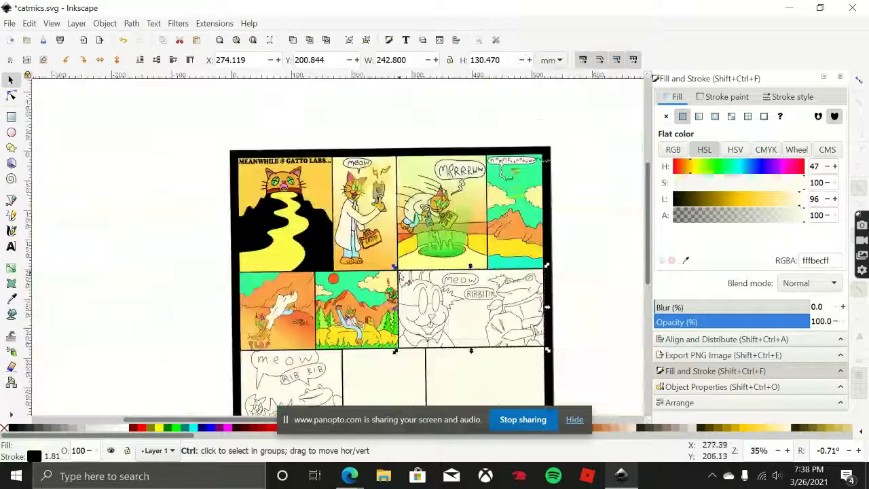
left_click(573, 369)
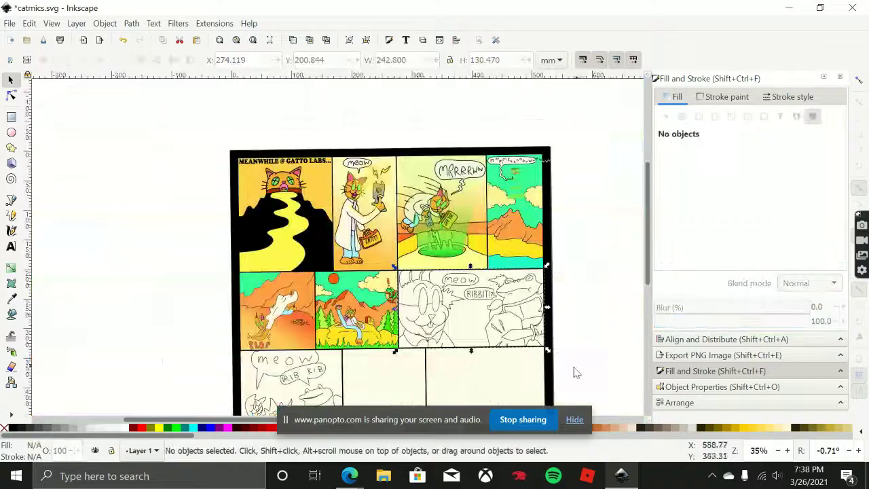
Draw a wavy mountain skyline with one pointed peak from the bow-tied character's cheek across to the frog's arm.
scroll(480, 292, "up", 9)
scroll(449, 335, "down", 9)
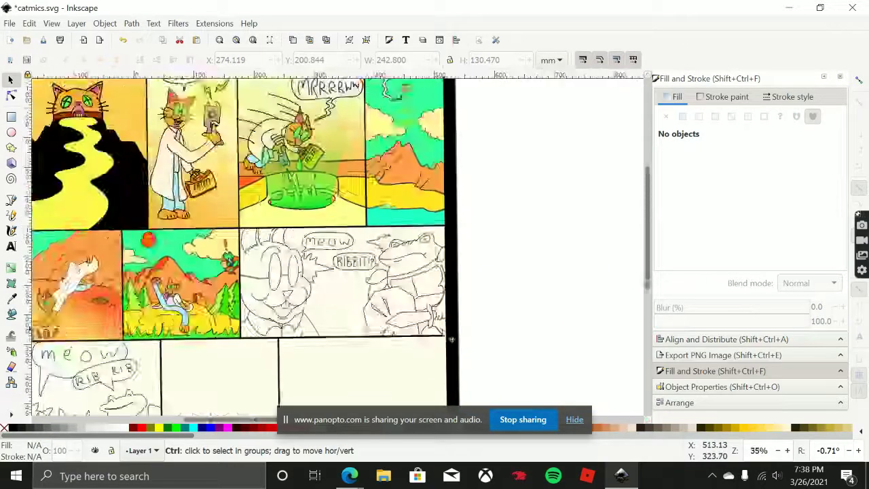
scroll(380, 293, "up", 2)
left_click_drag(398, 288, 388, 286)
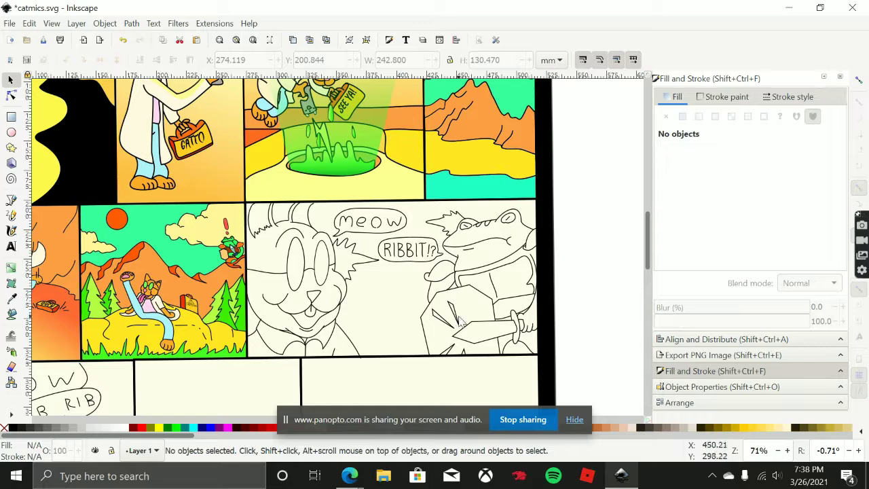
scroll(404, 306, "up", 2)
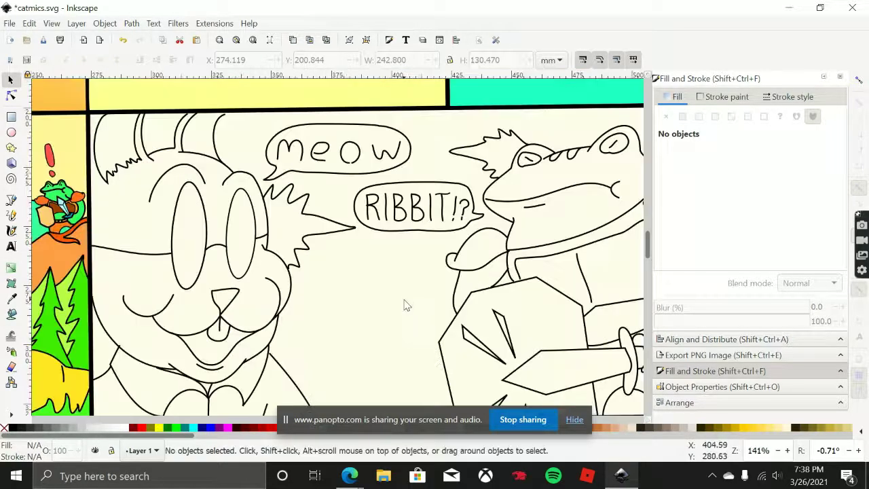
left_click(11, 216)
left_click_drag(371, 252, 315, 304)
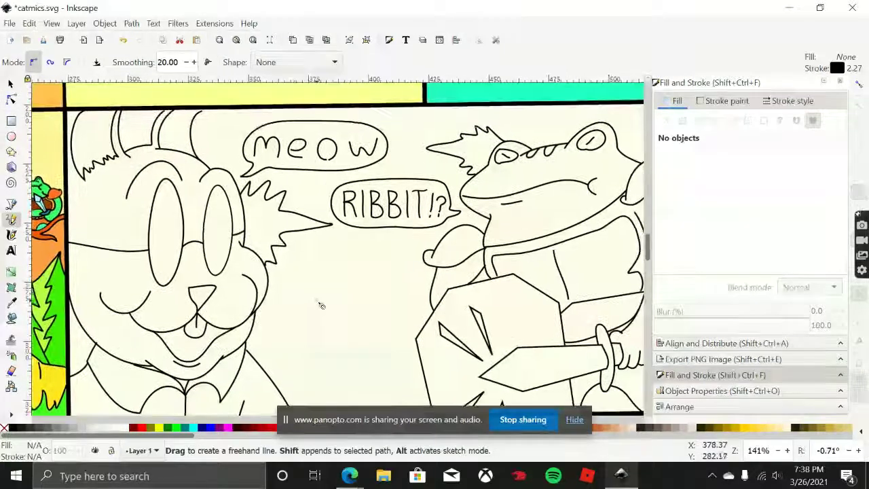
left_click_drag(269, 280, 294, 277)
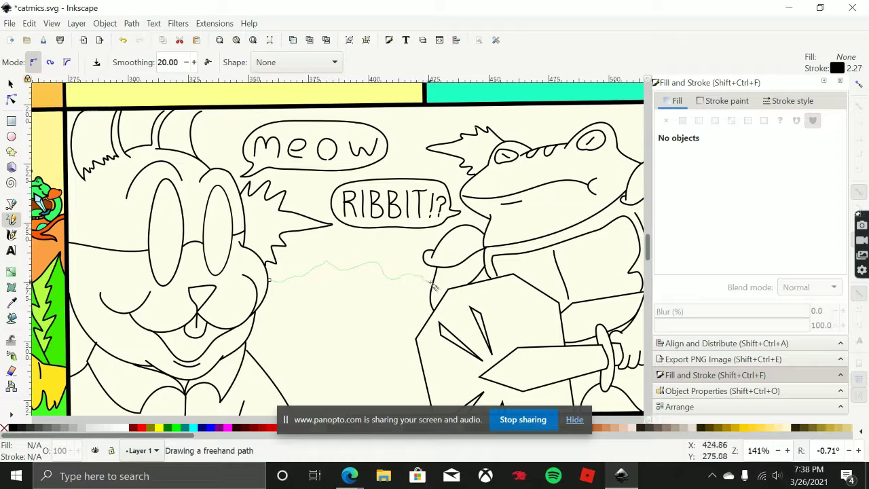
Draw a gently uneven mountain base line from the bow-tied character's shoulder to the corner of the frog's shield.
left_click_drag(347, 368, 364, 330)
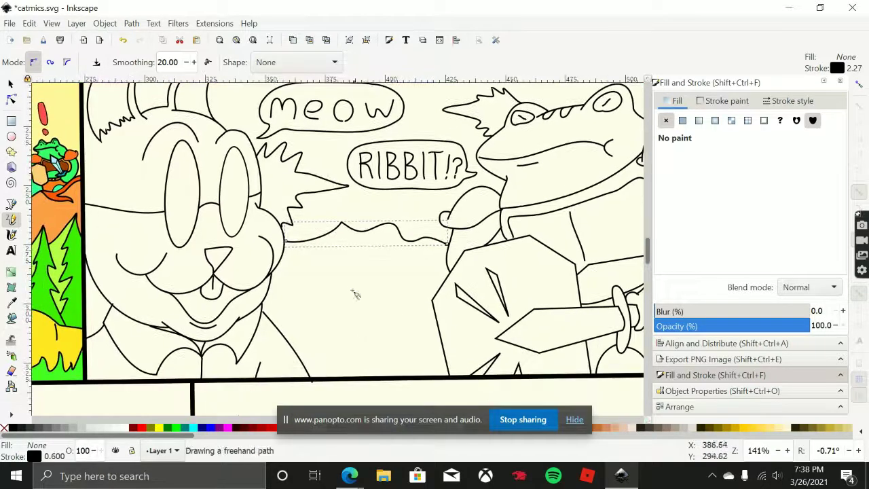
scroll(347, 287, "up", 1)
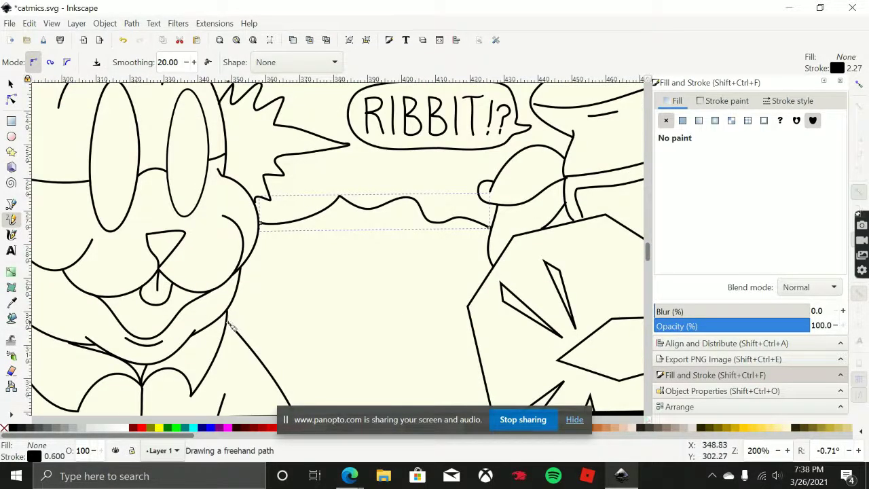
left_click_drag(228, 323, 238, 323)
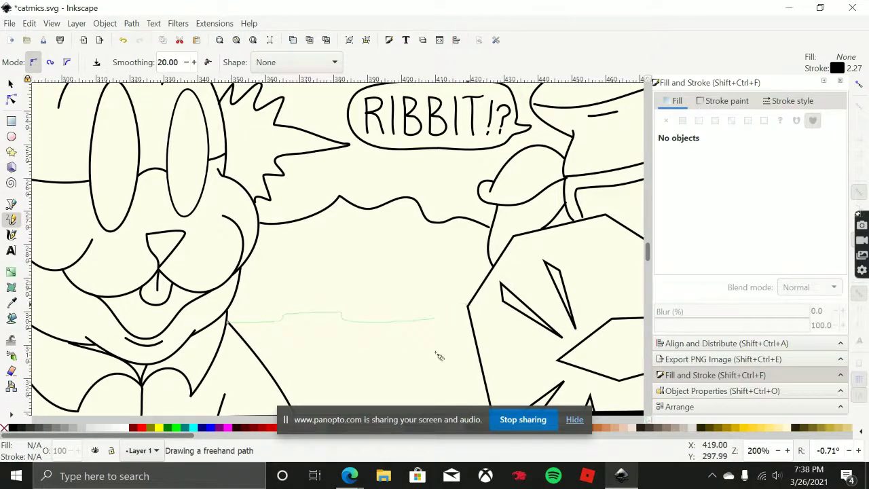
left_click_drag(438, 356, 468, 305)
Draw a zigzag ridge from the mountain peak to the base line, with curved slopes reaching the bow-tied character's shoulder and the frog's shield.
left_click_drag(339, 200, 355, 231)
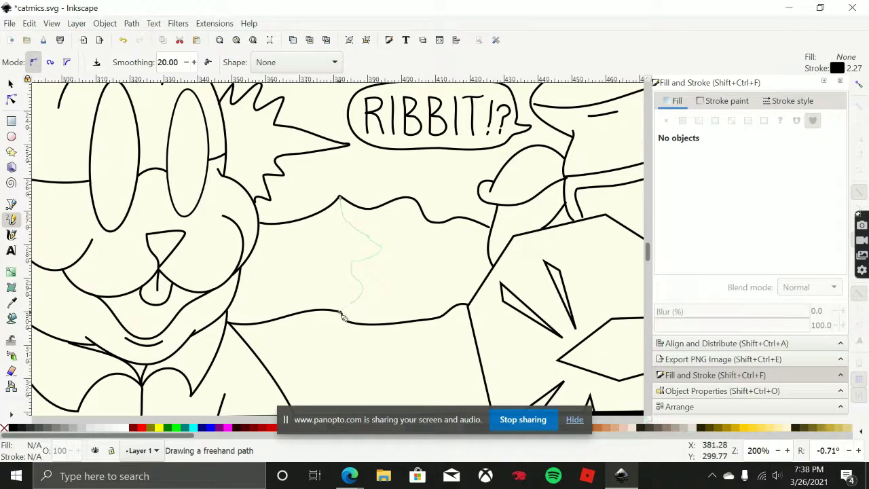
left_click_drag(343, 317, 343, 317)
scroll(351, 288, "up", 1)
left_click_drag(349, 256, 301, 300)
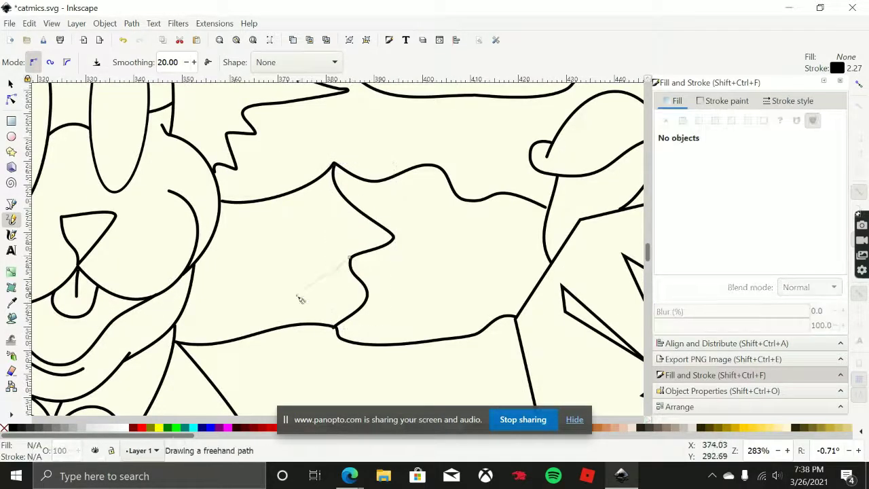
left_click_drag(245, 324, 195, 342)
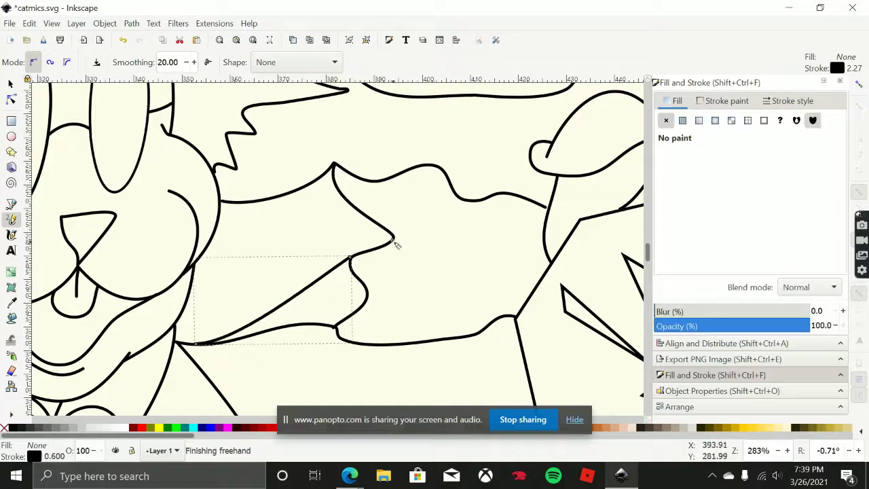
left_click_drag(393, 238, 417, 257)
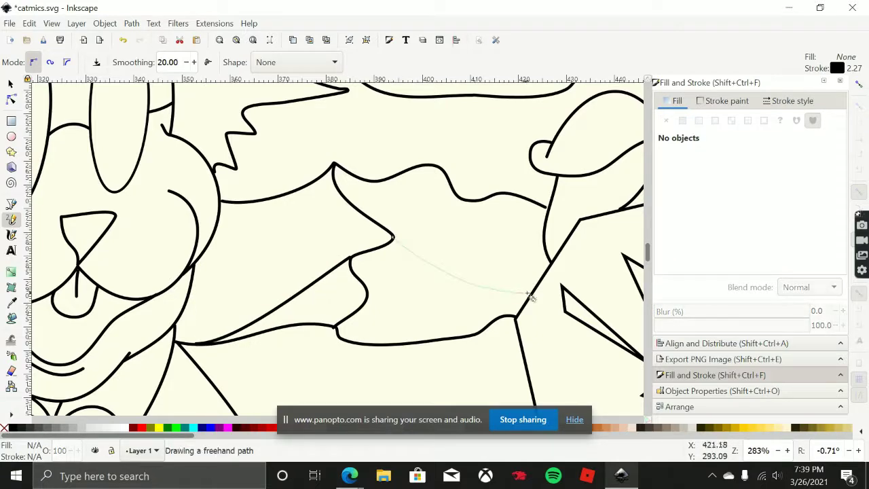
left_click_drag(528, 294, 531, 293)
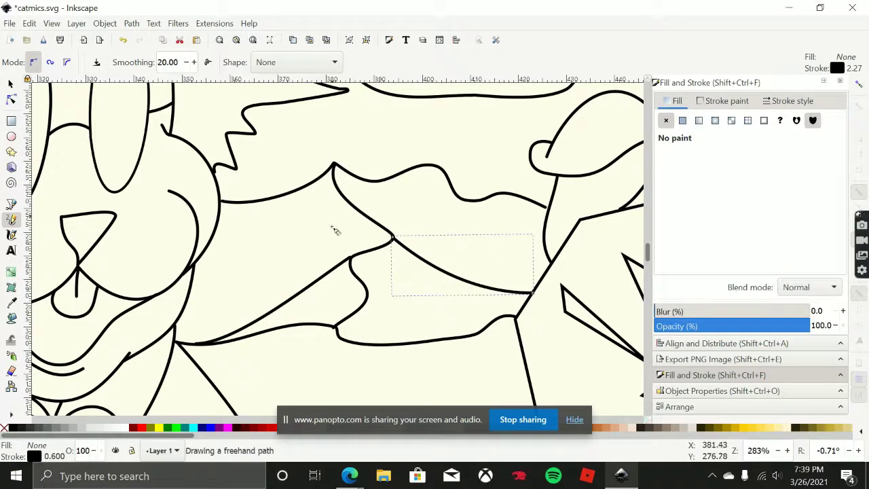
Draw a curved, pointed shadow outline beneath each of the two rounded humps on the mountain skyline.
mouse_move(336, 220)
left_mouse_down()
mouse_move(371, 247)
mouse_move(390, 235)
left_mouse_up()
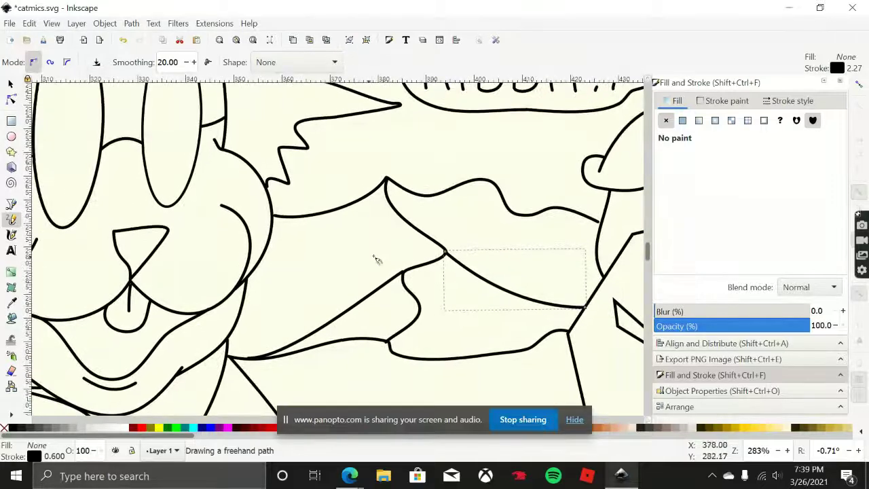
left_click_drag(460, 232, 414, 236)
scroll(402, 210, "up", 2)
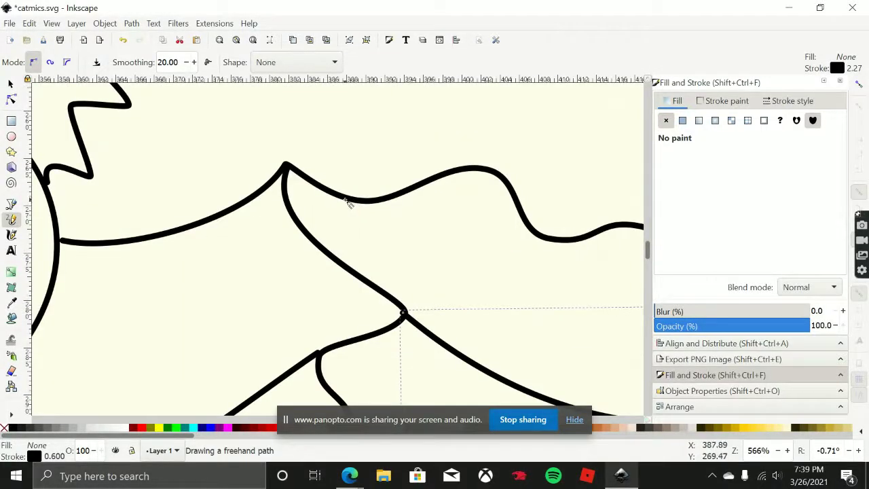
left_click_drag(345, 200, 388, 222)
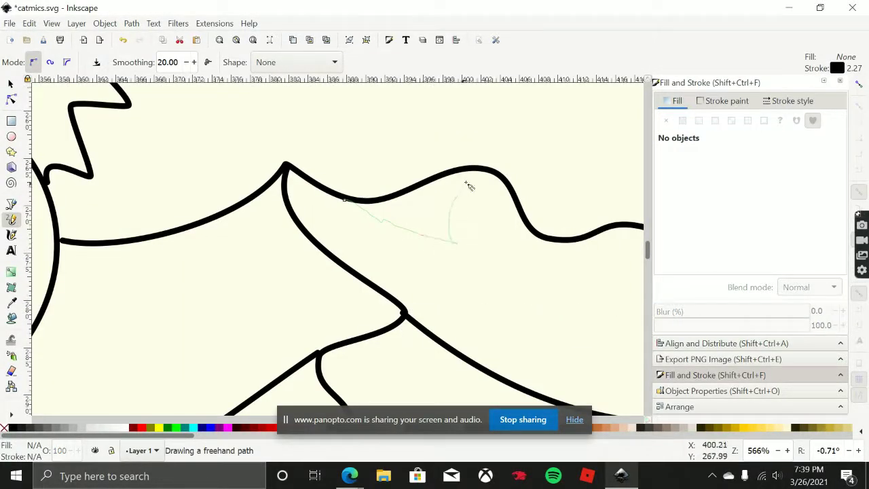
left_click_drag(483, 172, 484, 172)
mouse_move(491, 235)
left_mouse_down()
mouse_move(335, 188)
mouse_move(376, 188)
mouse_move(390, 219)
left_mouse_up()
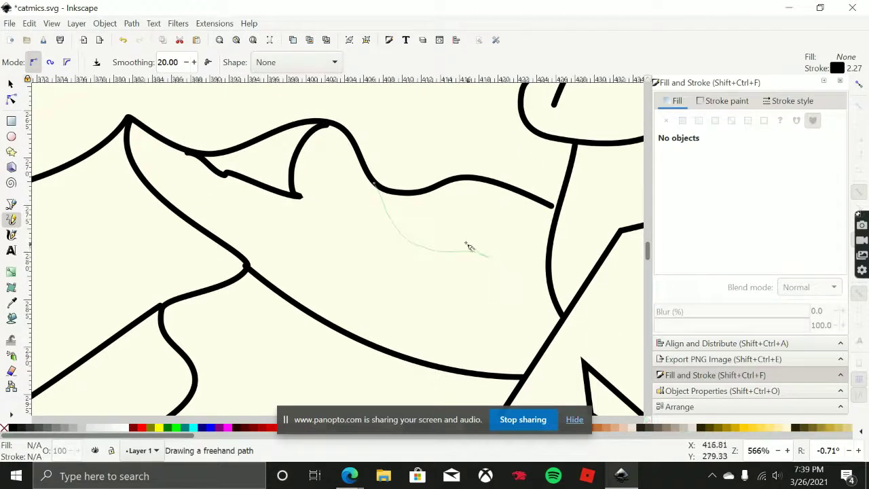
left_click_drag(481, 187, 484, 182)
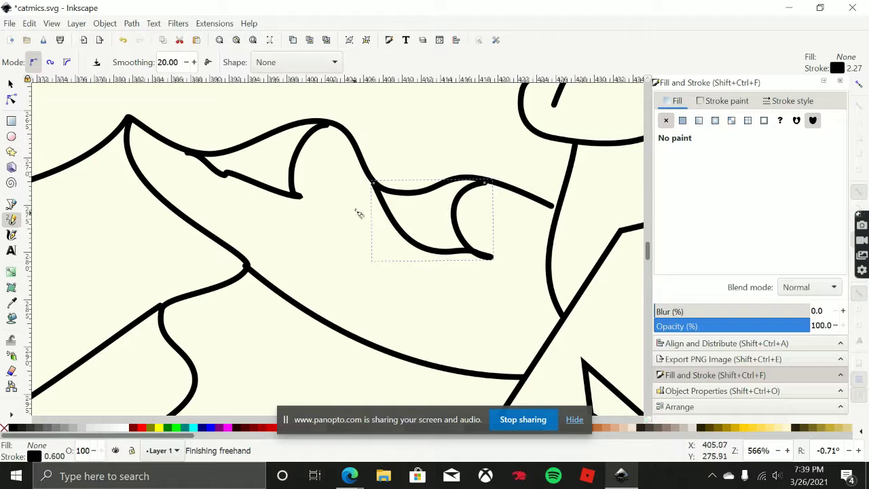
scroll(359, 213, "up", 2)
scroll(358, 213, "left", 1)
Smooth the shadow outline nearest the peak by deleting its kink and tip nodes and moving its start node to X 387.937, Y 269.240 mm.
left_click(10, 82)
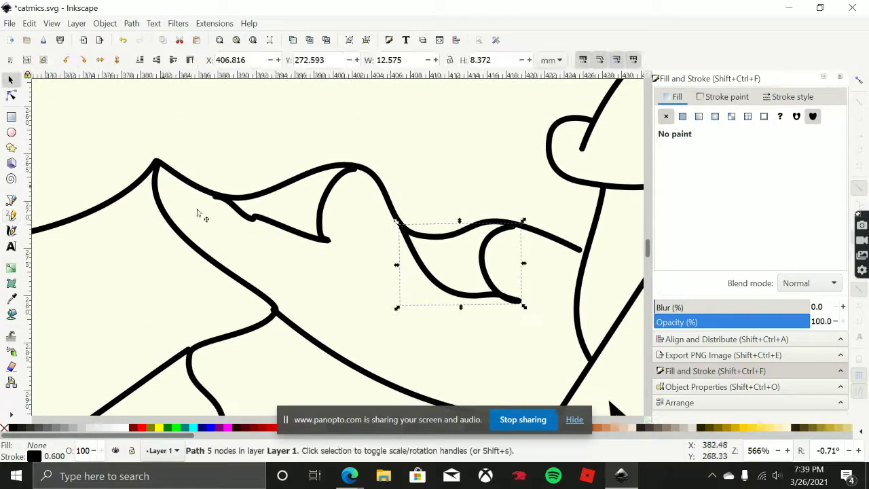
double_click(258, 218)
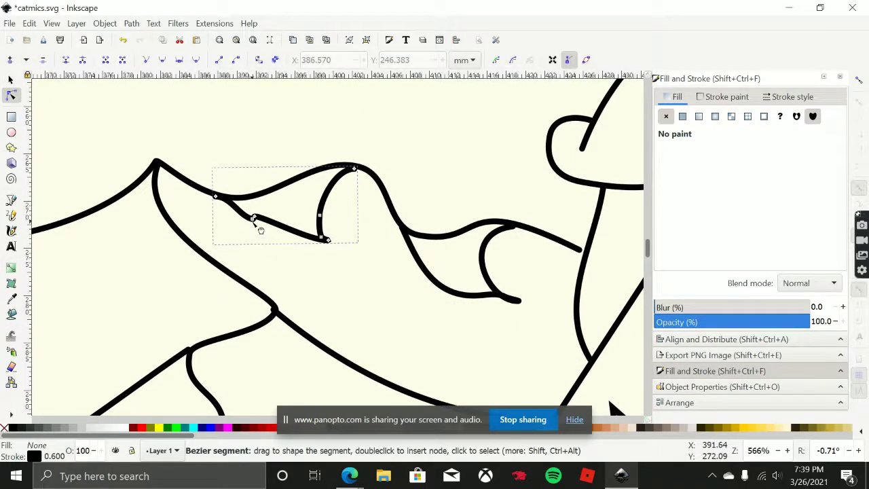
left_click(252, 218)
key("Delete")
left_click(254, 217)
key("Delete")
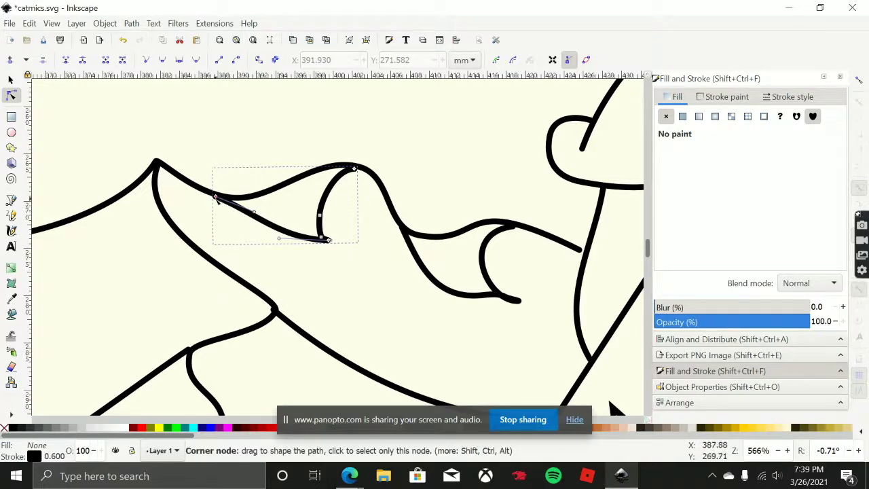
left_click_drag(216, 197, 215, 196)
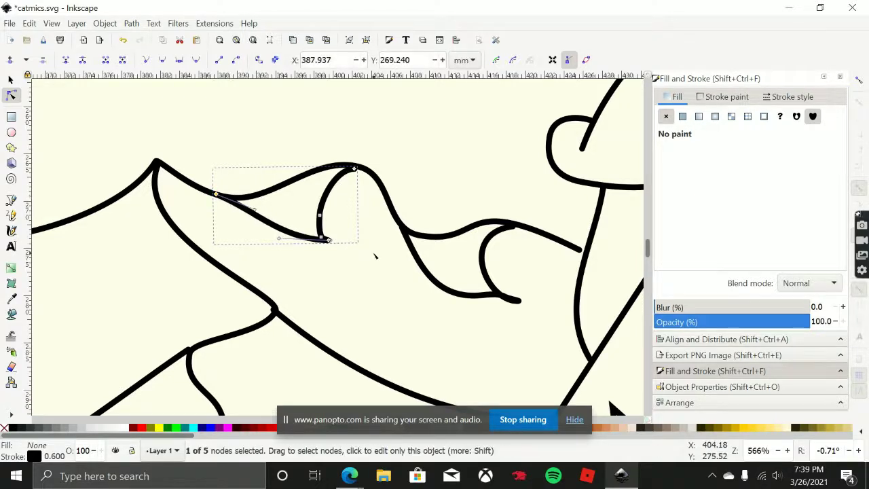
left_click_drag(349, 249, 330, 251)
left_click(309, 241)
key("Delete")
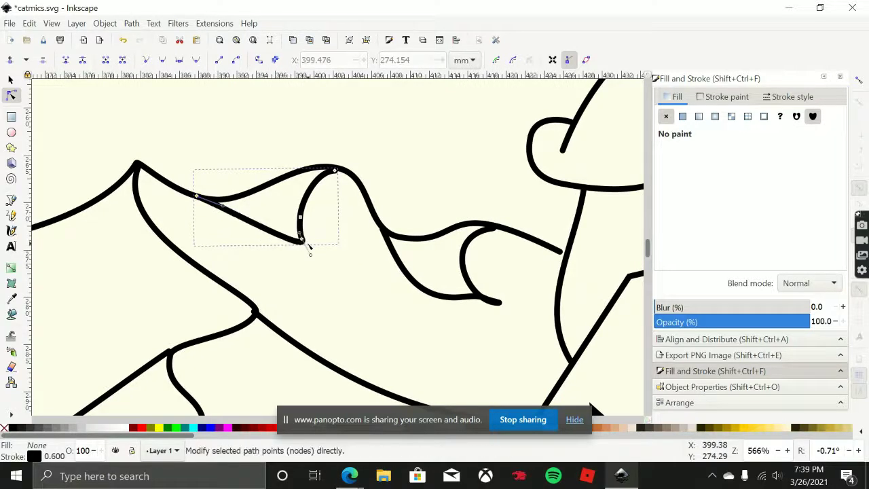
Simplify the shadow outline nearest the frog by deleting its lower nodes, bending the curve, and moving its end node to X 416.055, Y 272.536 mm.
left_click(493, 303)
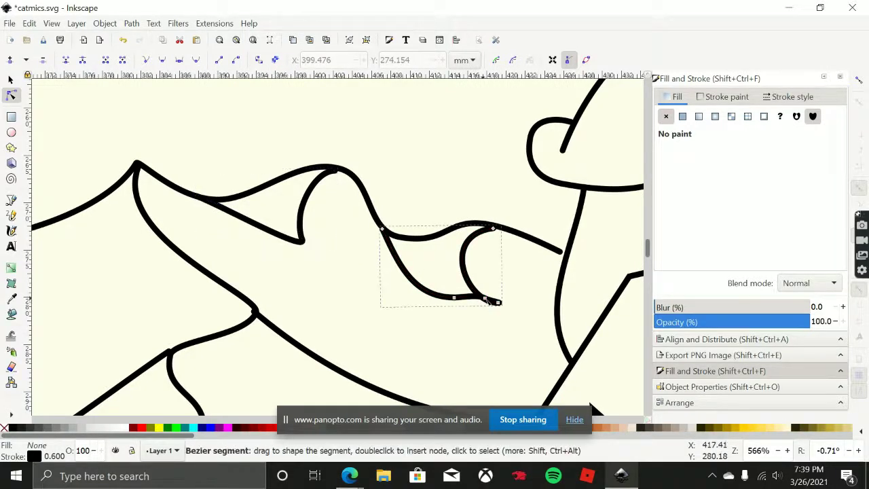
left_click(485, 298)
key("Delete")
left_click(498, 302)
key("Delete")
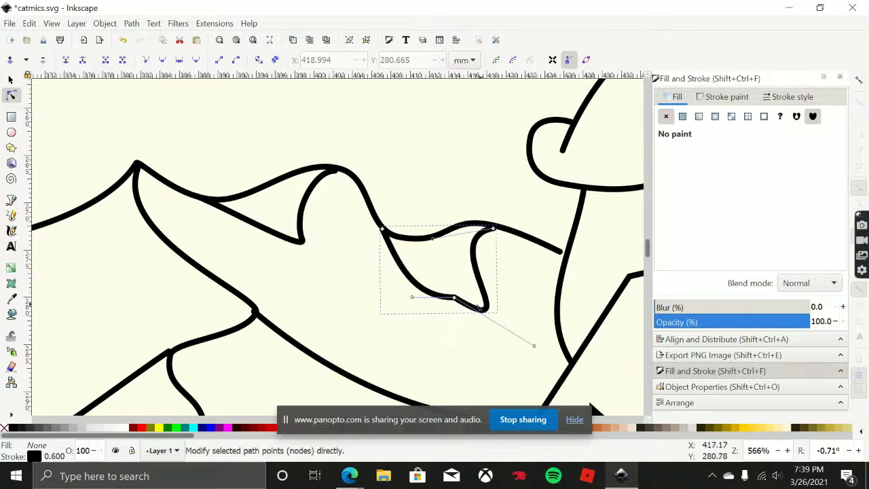
left_click(455, 299)
key("Delete")
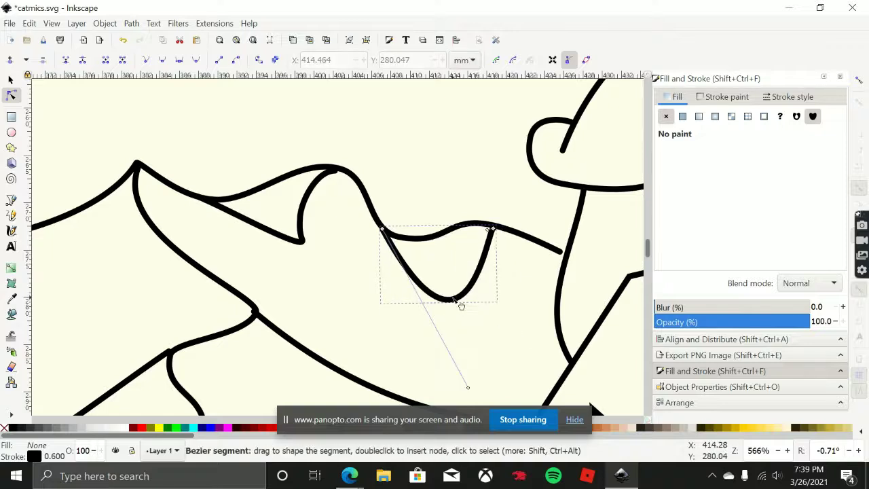
left_click_drag(448, 300, 487, 296)
left_click_drag(494, 230, 469, 226)
Move the upper end node of the shadow outline nearest the peak onto the skyline at X 402.284, Y 266.501 mm.
scroll(469, 316, "down", 2)
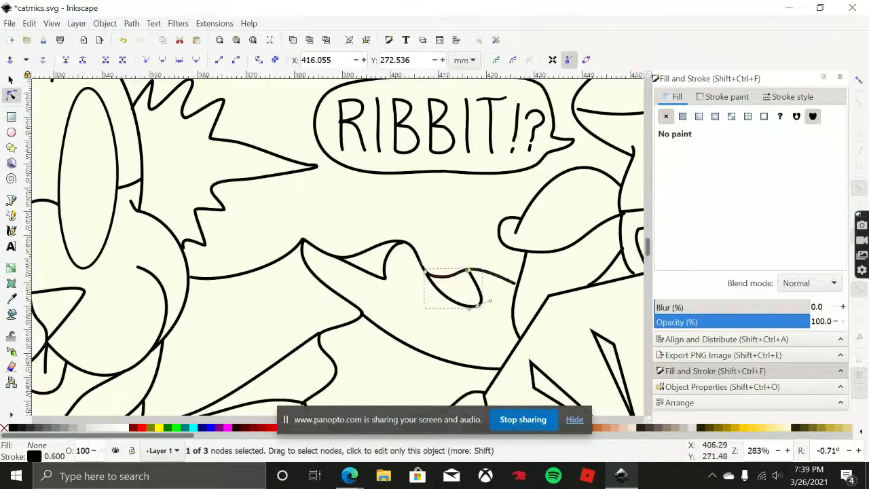
scroll(393, 241, "up", 3)
left_click(416, 246)
left_click_drag(414, 248, 413, 243)
scroll(448, 250, "down", 4)
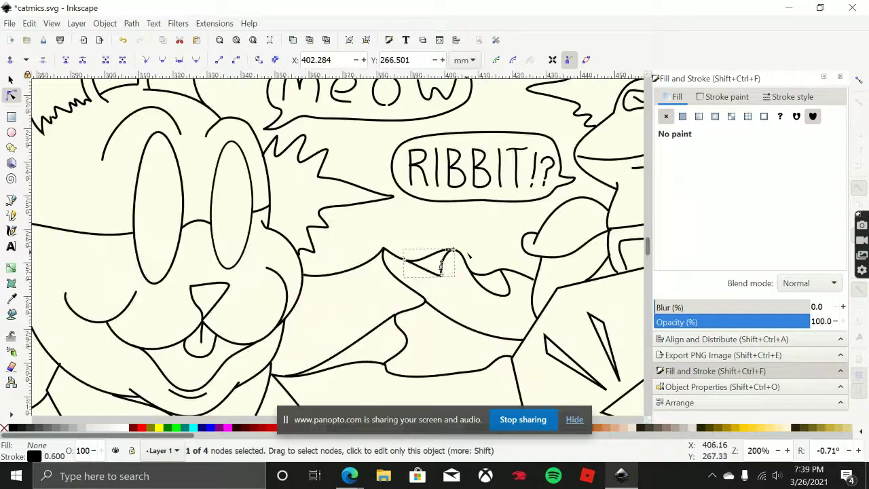
Examine the whole panel's line art alongside the neighbouring coloured panels.
scroll(499, 255, "down", 2)
left_click_drag(496, 258, 372, 275)
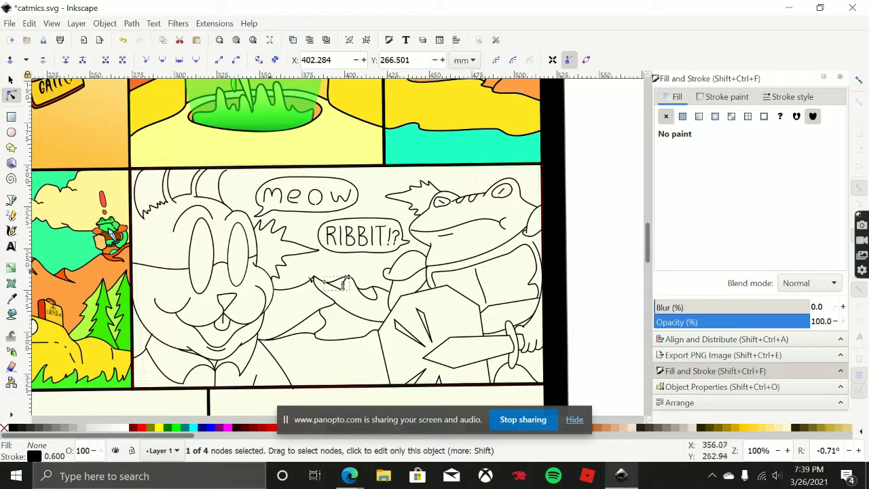
scroll(384, 246, "left", 1)
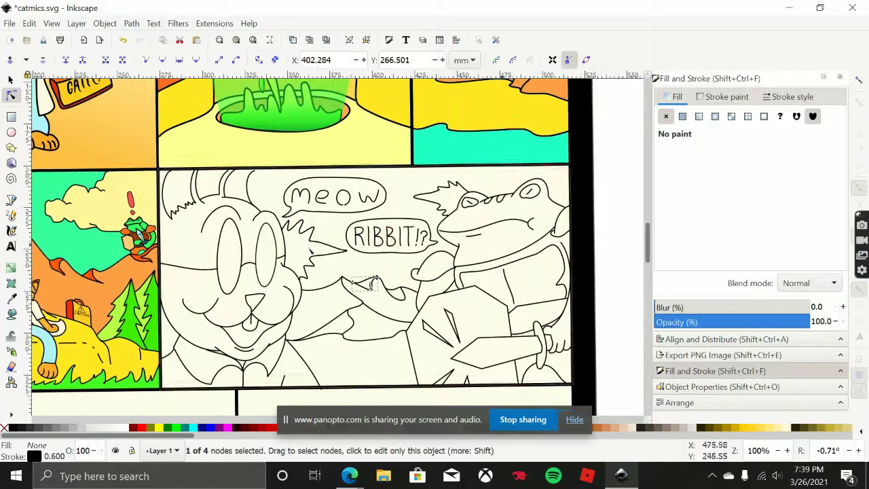
scroll(434, 238, "down", 2)
scroll(435, 238, "right", 1)
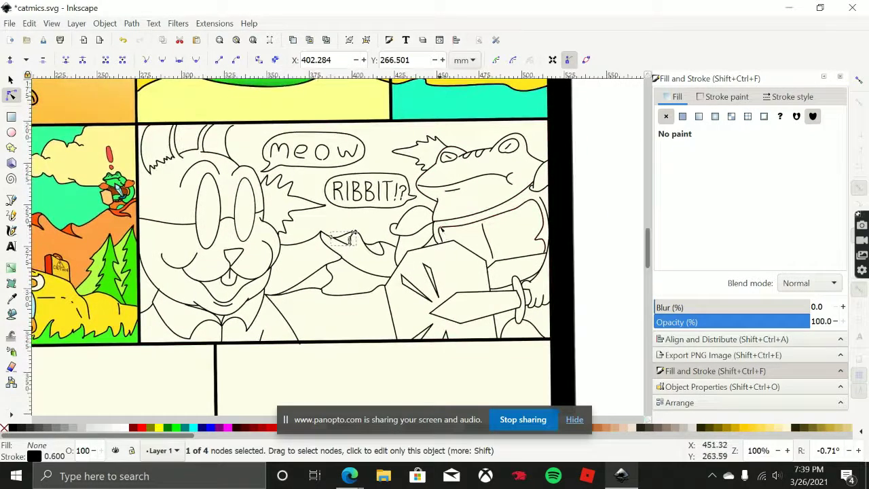
left_click_drag(441, 229, 396, 237)
left_click(543, 225)
left_click_drag(301, 274, 388, 253)
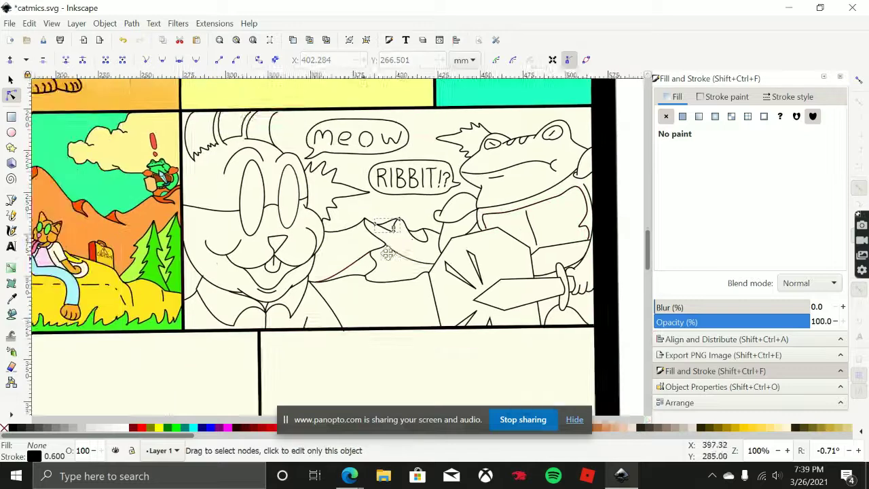
Draw a tongue inside the bow-tied character's open mouth with two freehand humps and a curved centre crease.
scroll(212, 285, "up", 3)
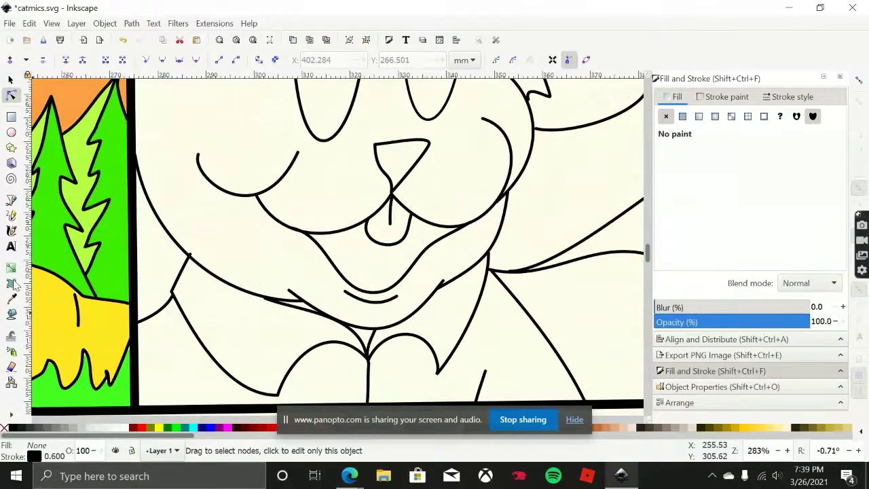
left_click(11, 218)
scroll(349, 287, "up", 3)
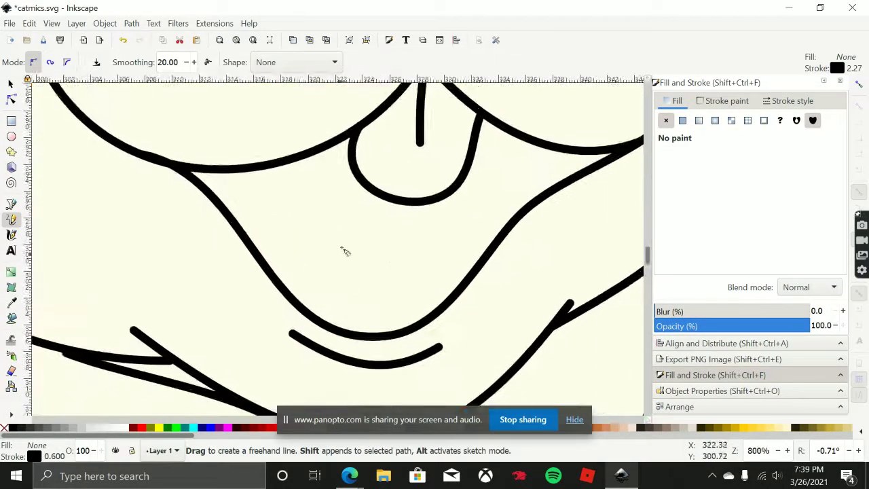
mouse_move(251, 239)
left_mouse_down()
mouse_move(353, 237)
mouse_move(383, 264)
left_mouse_up()
mouse_move(356, 238)
left_mouse_down()
mouse_move(382, 233)
mouse_move(456, 267)
left_mouse_up()
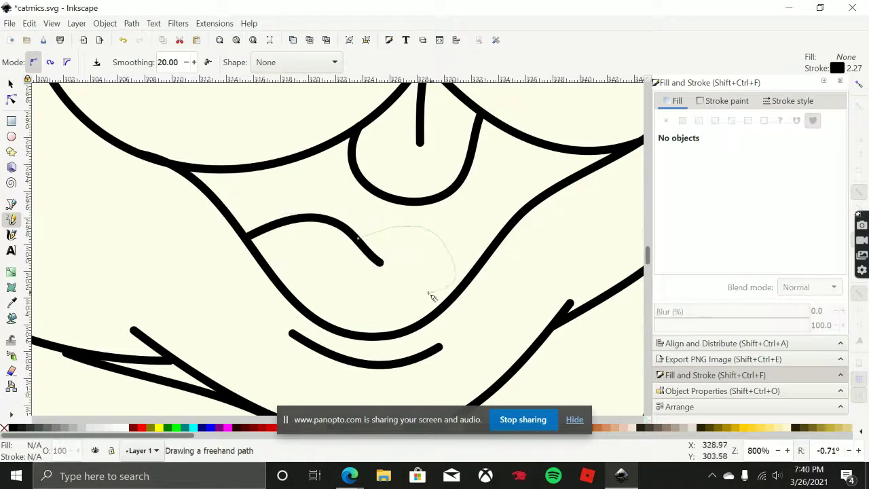
left_click_drag(335, 283, 307, 259)
left_click_drag(399, 299, 403, 328)
scroll(479, 332, "down", 4)
scroll(503, 328, "down", 4)
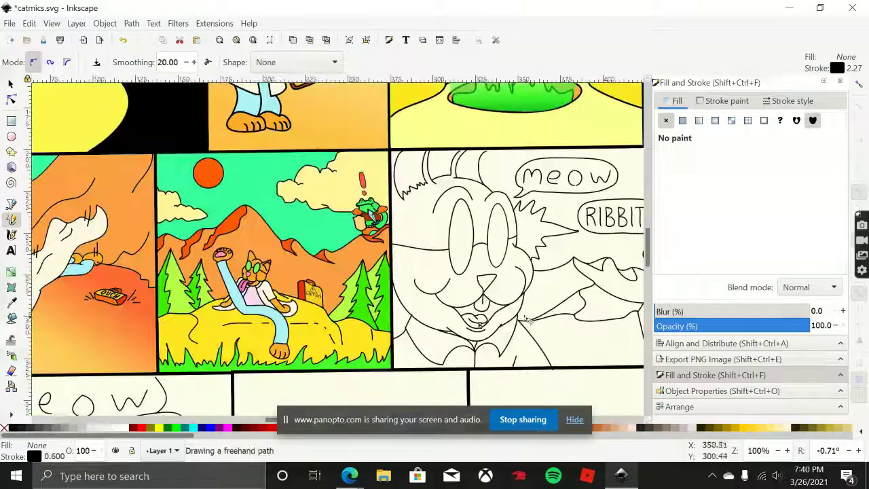
left_click(547, 246)
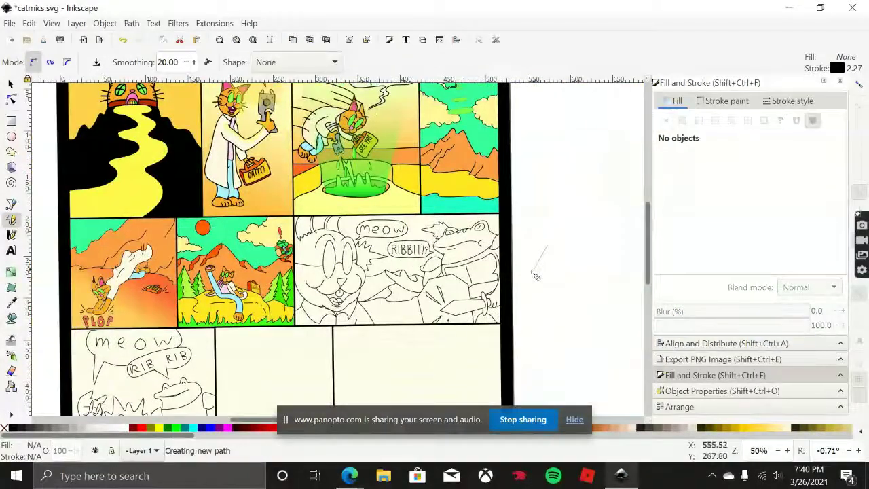
mouse_move(533, 276)
left_mouse_down()
mouse_move(568, 240)
mouse_move(549, 229)
left_mouse_up()
scroll(516, 207, "up", 1)
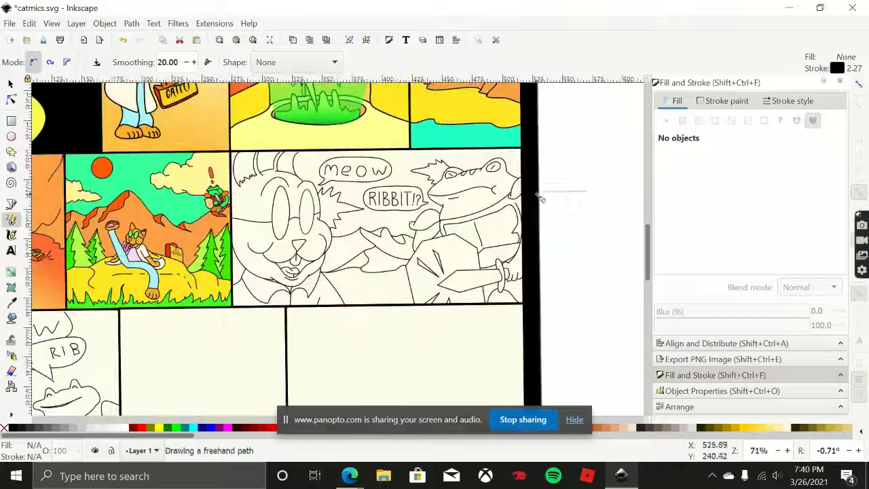
left_click_drag(581, 196, 572, 207)
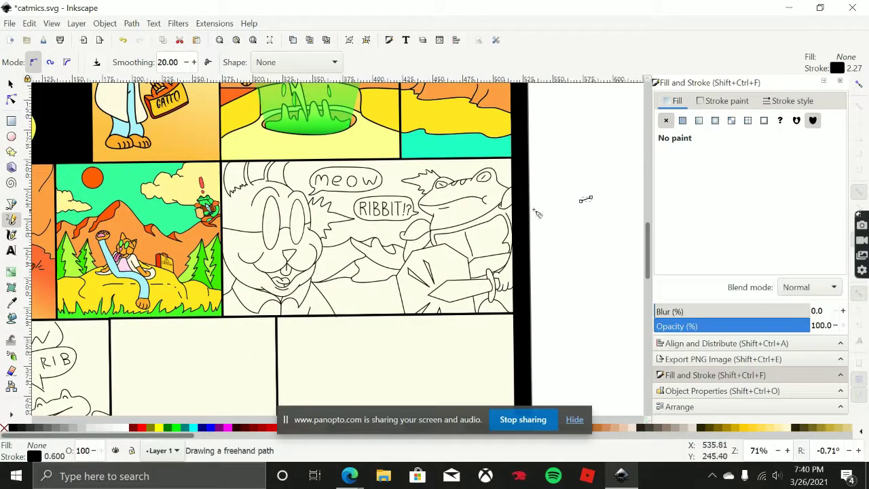
key("ctrl+z")
Try to draw a wavy lower lip line beneath the frog's mouth, undoing both attempts.
scroll(478, 198, "up", 4)
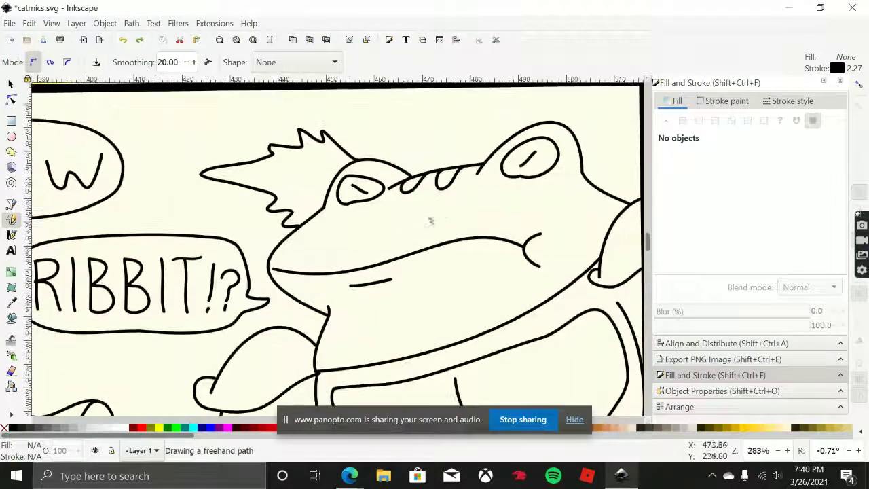
mouse_move(384, 262)
left_mouse_down()
mouse_move(449, 267)
mouse_move(522, 251)
left_mouse_up()
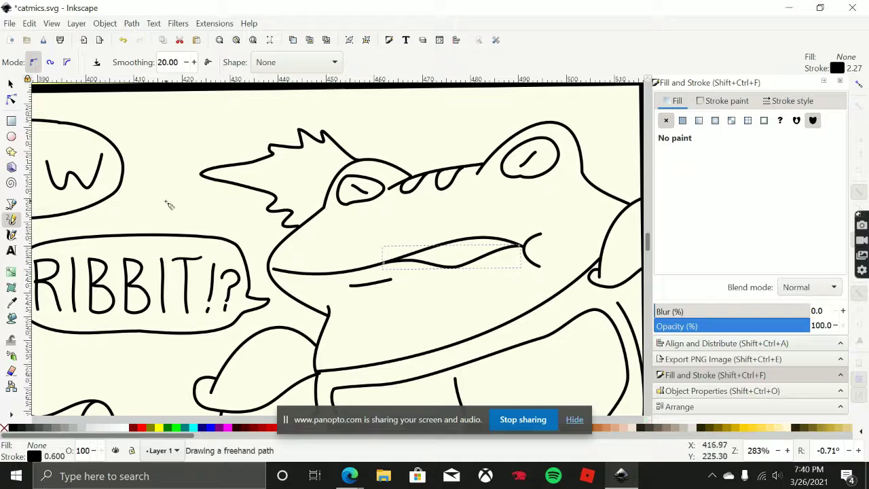
key("ctrl+z")
scroll(486, 251, "up", 1)
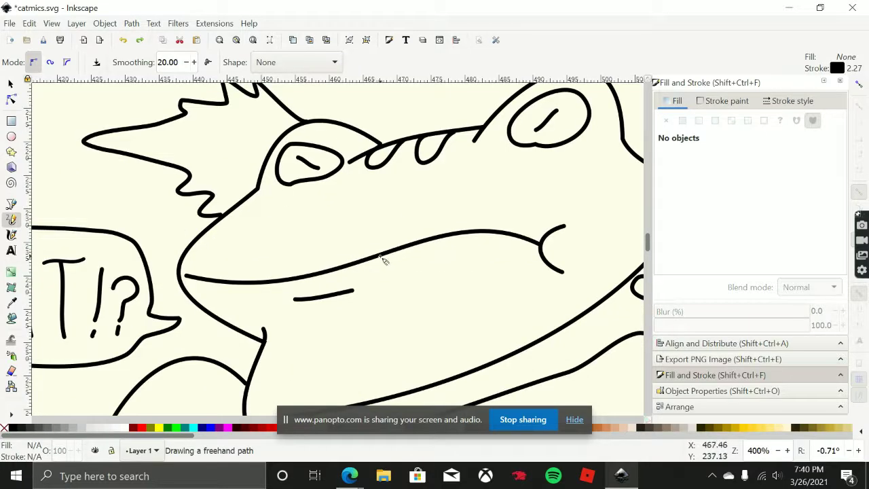
left_click_drag(379, 256, 395, 252)
left_click_drag(508, 255, 533, 241)
key("ctrl+z")
Draw a wavy lower lip line from above the frog's chin mark to the curved corner of its mouth.
left_click_drag(306, 278, 349, 279)
left_click_drag(535, 248, 538, 243)
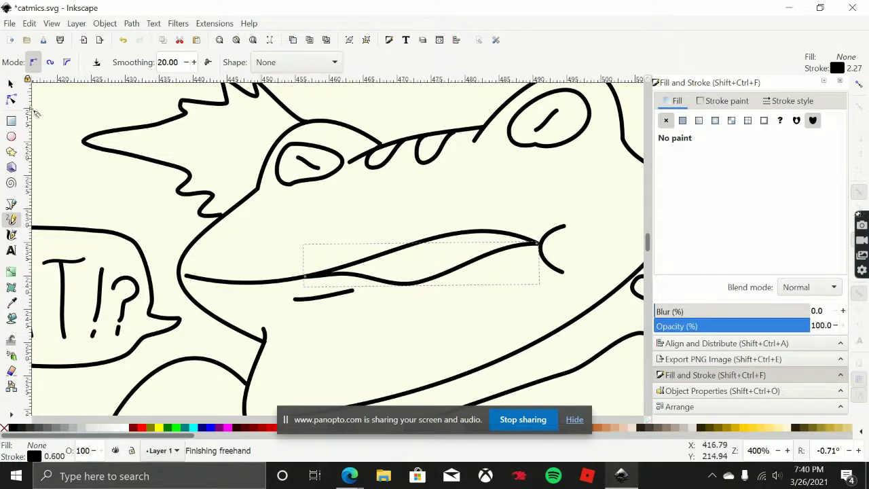
Delete the short chin mark beneath the frog's mouth.
left_click(10, 82)
double_click(325, 294)
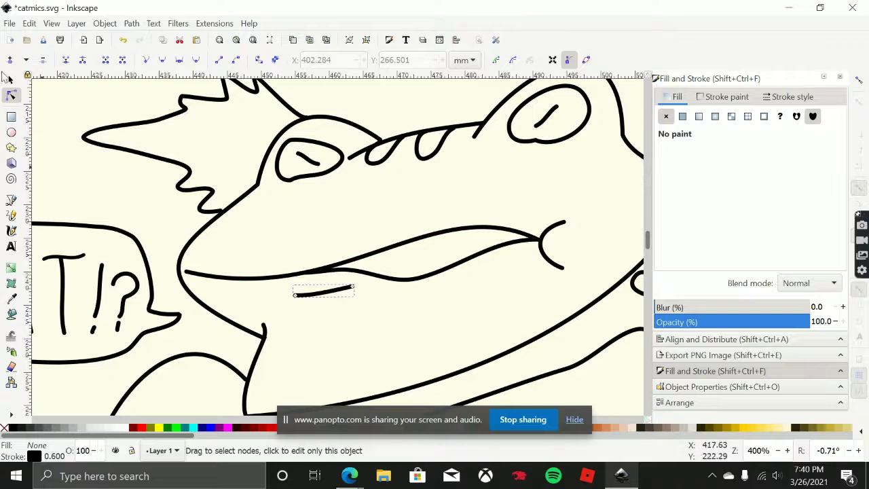
left_click(10, 81)
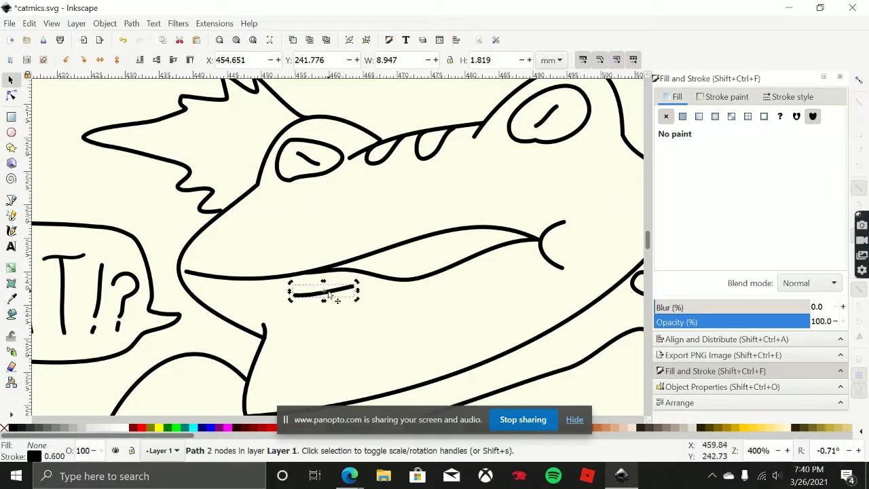
key("Delete")
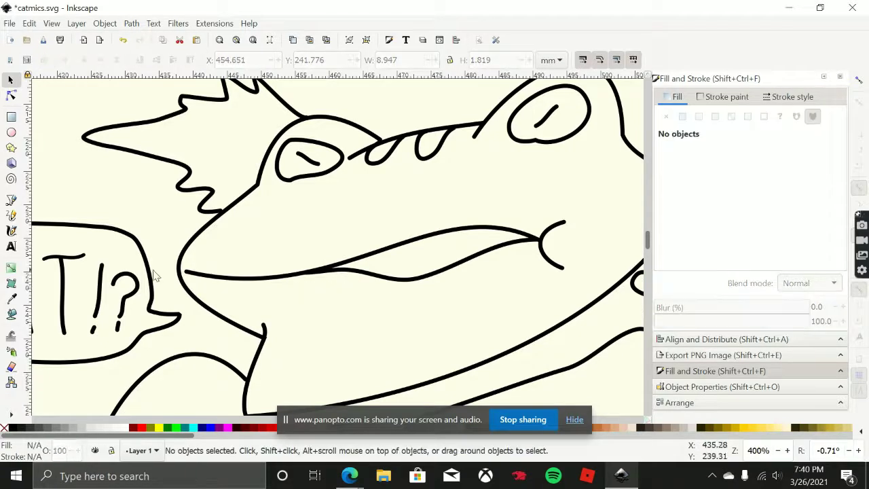
Draw a shallow curved chin line just beneath the dip in the frog's lower lip.
left_click(12, 215)
mouse_move(374, 291)
left_mouse_down()
mouse_move(450, 291)
mouse_move(467, 303)
left_mouse_up()
scroll(460, 322, "down", 4)
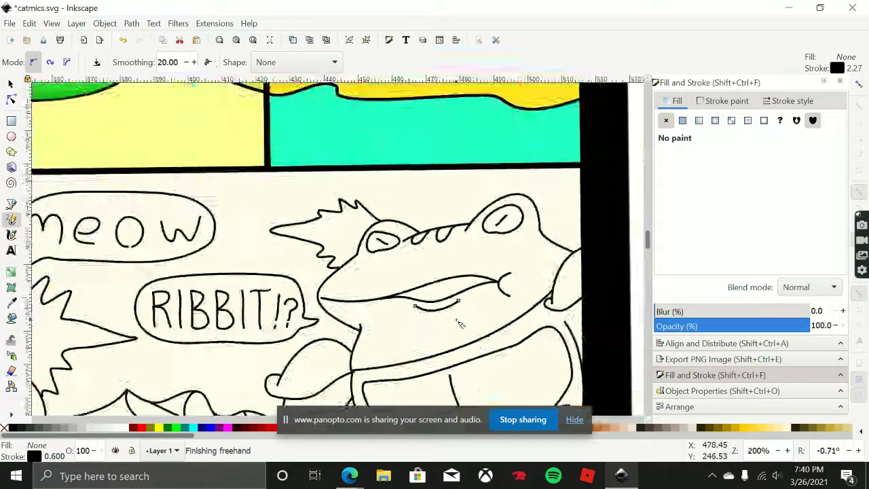
left_click(573, 276)
scroll(454, 310, "down", 1)
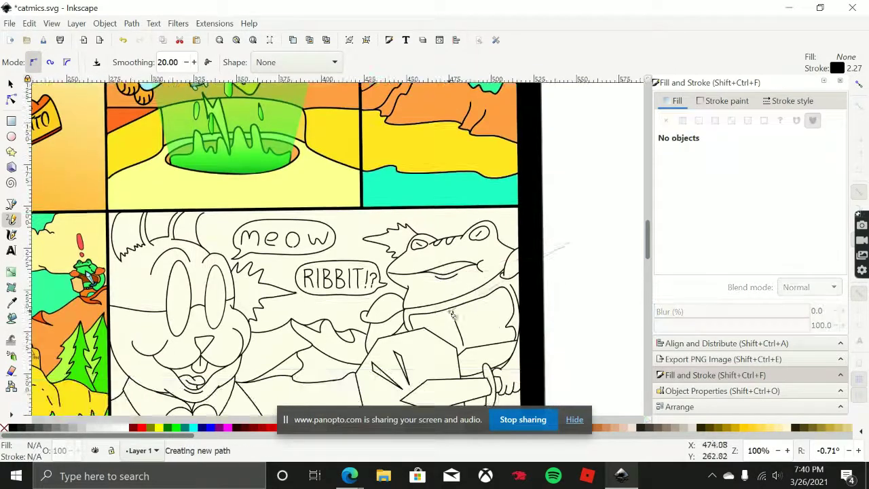
left_click_drag(567, 250, 573, 241)
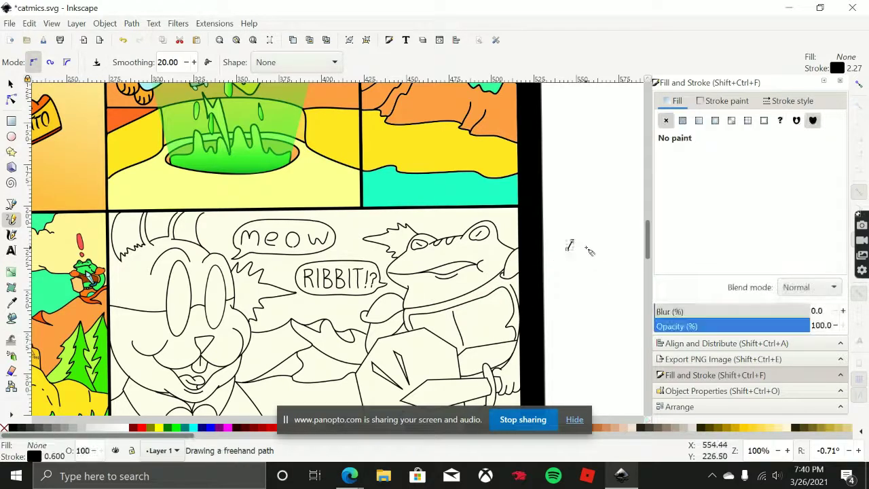
left_click(586, 248)
key("Escape")
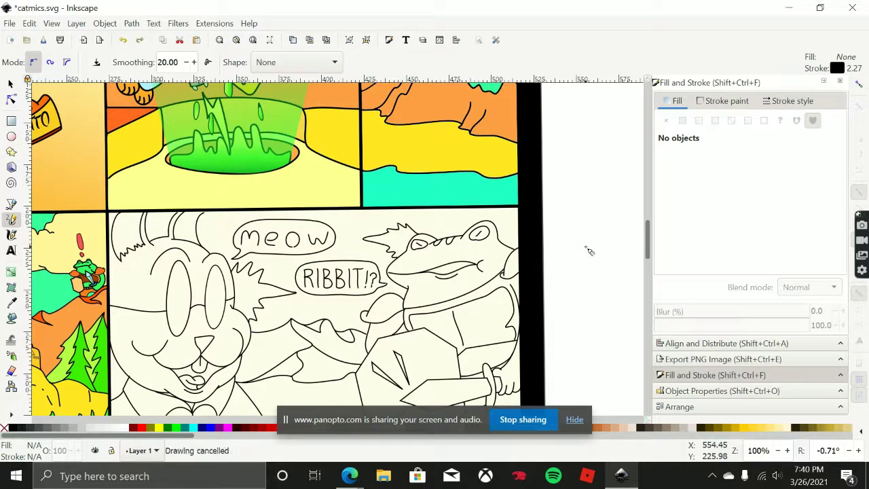
Try to draw a long tongue hanging from the frog's mouth down over its chest, and undo it.
scroll(462, 266, "up", 5)
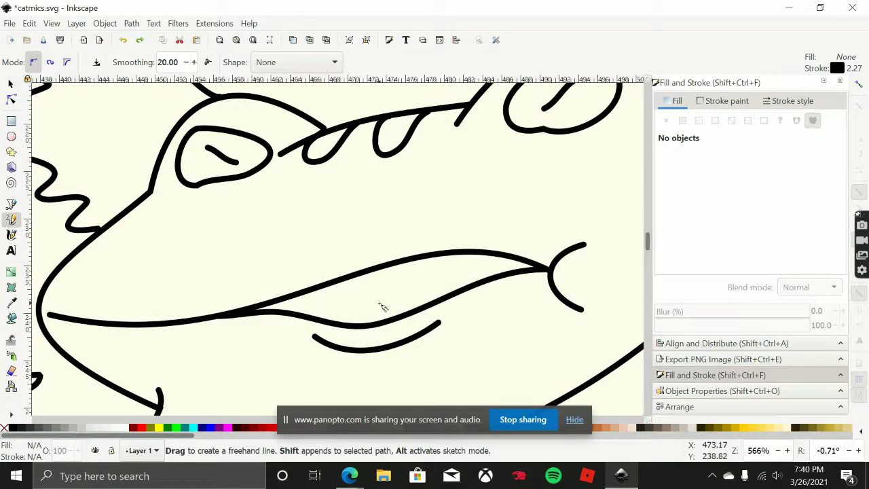
scroll(382, 305, "down", 3)
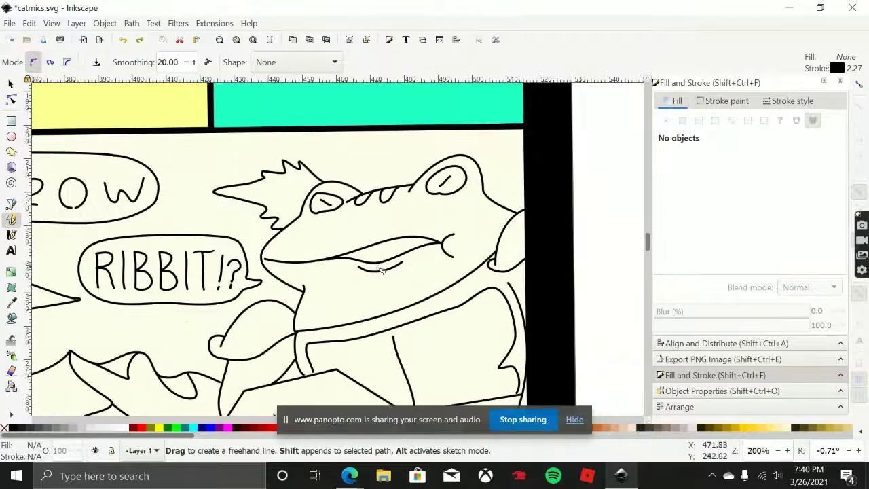
mouse_move(381, 266)
left_mouse_down()
mouse_move(368, 287)
mouse_move(395, 336)
mouse_move(345, 296)
left_mouse_up()
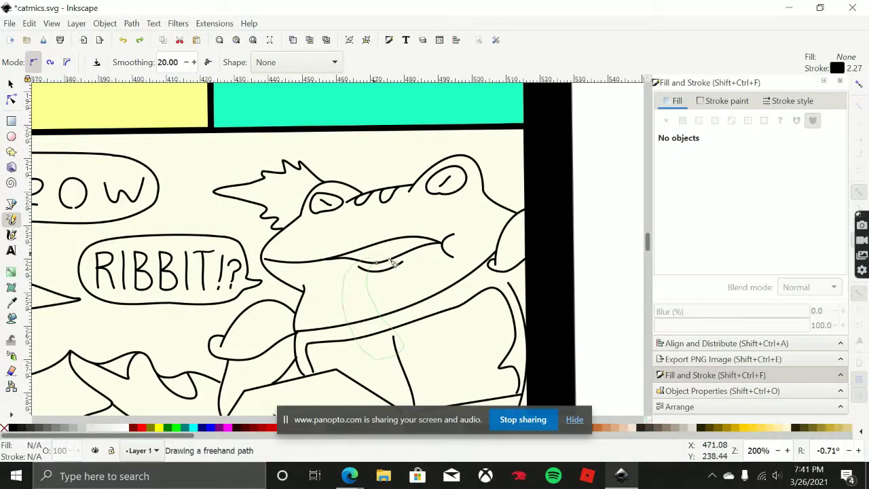
left_click_drag(392, 263, 394, 265)
key("ctrl+z")
Try to draw a single-hump tongue rising from the lower lip inside the frog's mouth, undoing both attempts.
scroll(392, 256, "up", 4)
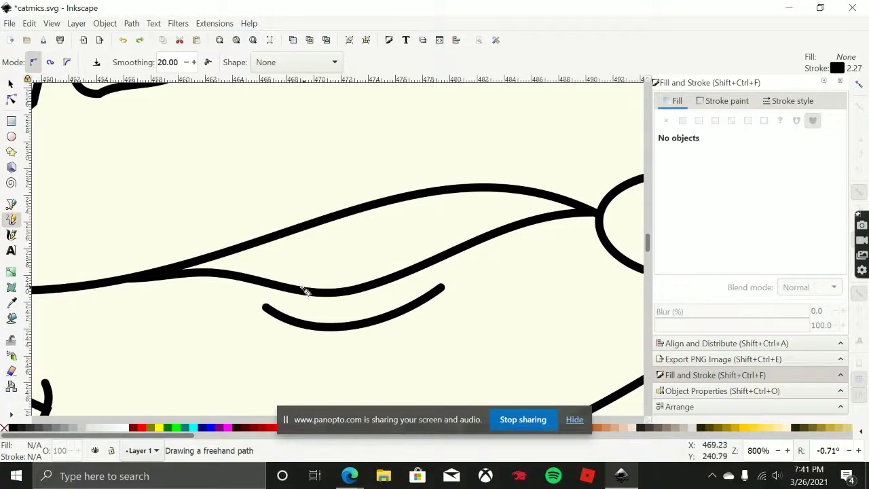
left_click_drag(299, 288, 347, 250)
left_click_drag(438, 257, 439, 256)
scroll(327, 257, "down", 4)
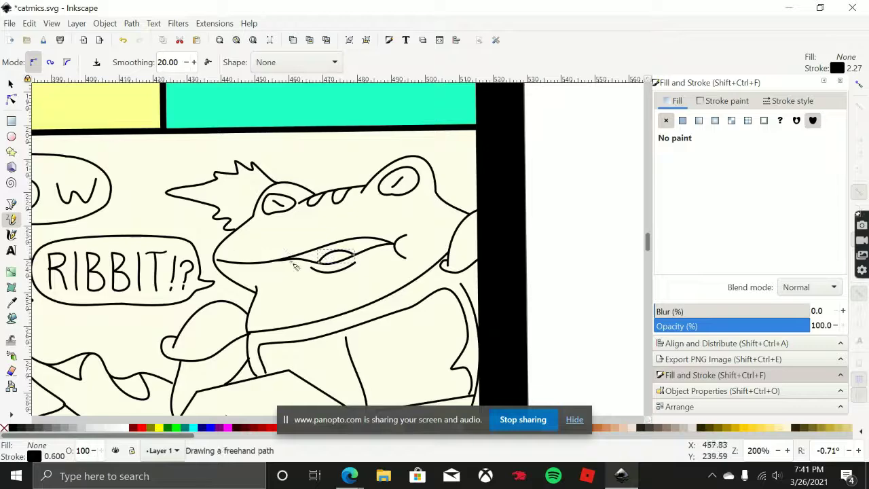
key("ctrl+z")
scroll(347, 256, "up", 2)
scroll(300, 281, "up", 1)
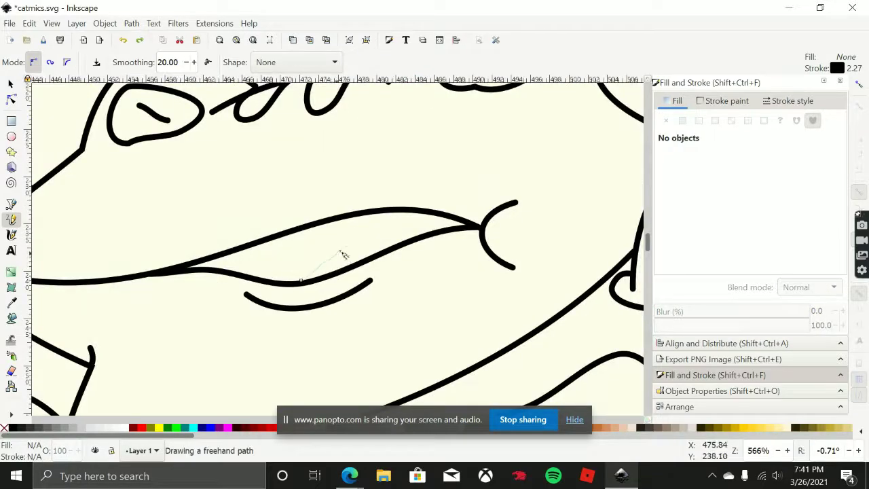
left_click_drag(385, 243, 394, 244)
scroll(388, 252, "down", 2)
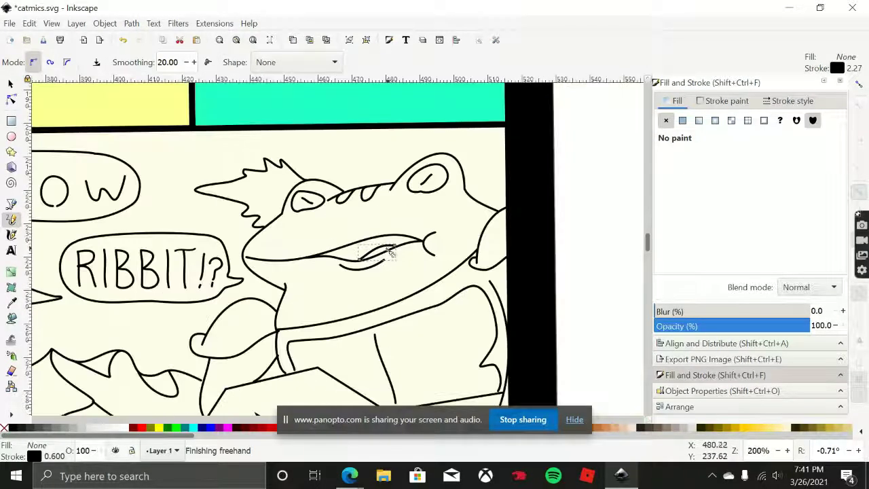
Draw a tongue inside the frog's mouth with two overlapping freehand humps along the lower lip.
scroll(384, 253, "up", 3)
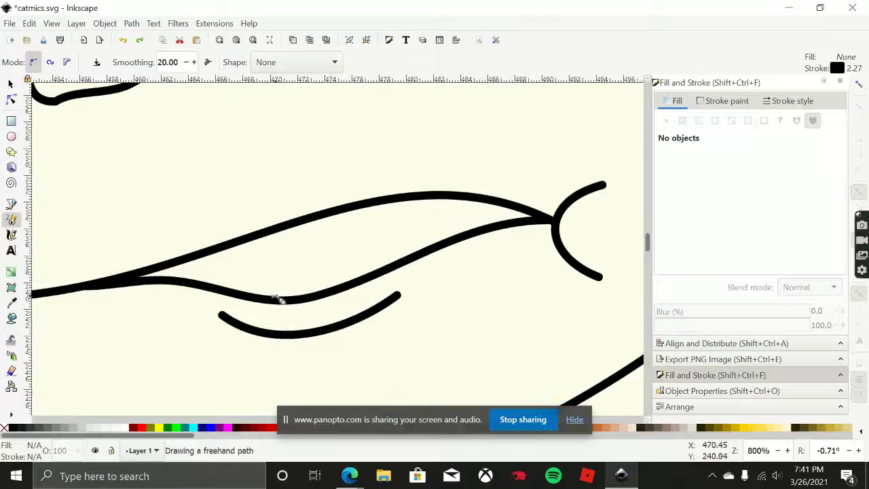
left_click_drag(273, 296, 351, 268)
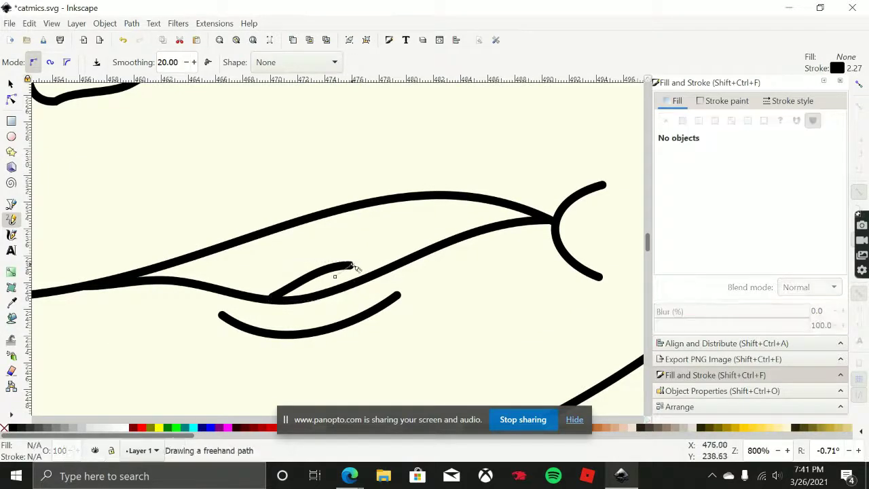
left_click_drag(429, 246, 434, 243)
scroll(342, 261, "down", 4)
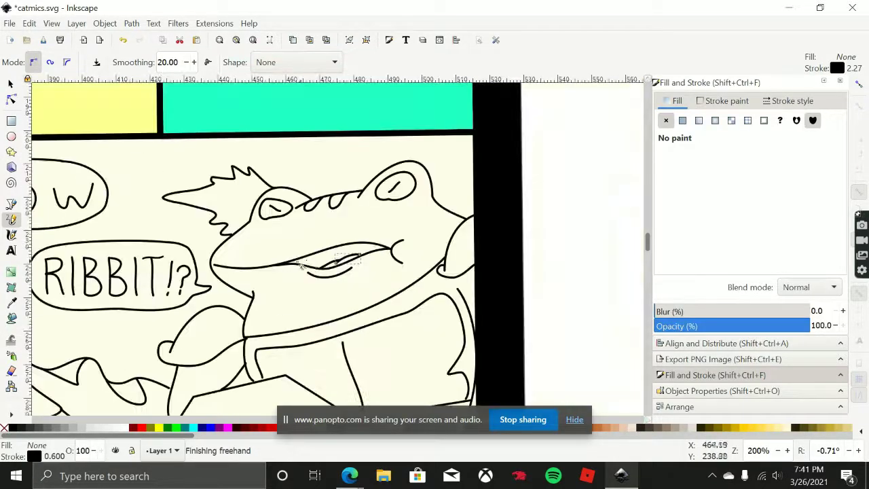
Adjust the end node of the tongue's rear hump so that it meets the frog's lower lip line.
scroll(316, 262, "up", 1)
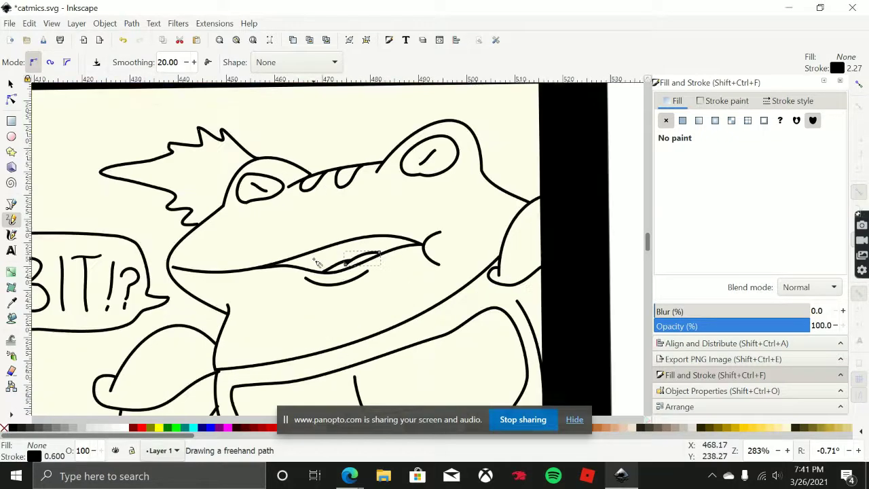
scroll(317, 263, "up", 2)
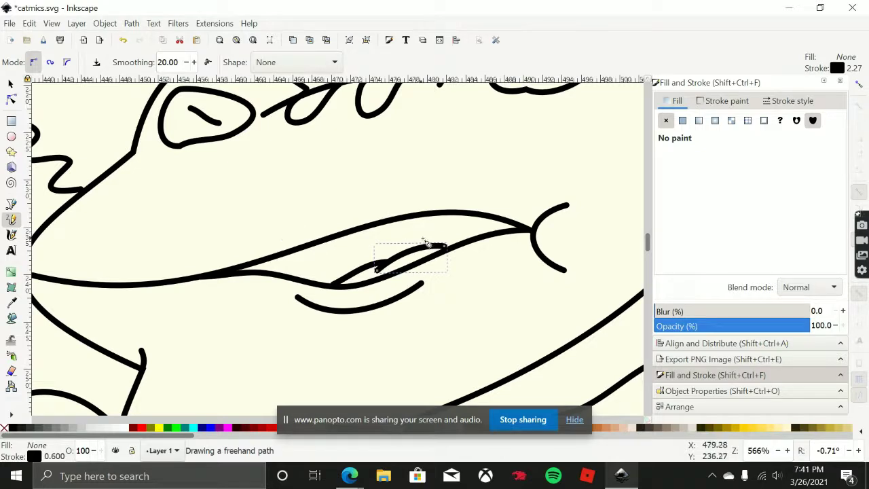
left_click(11, 83)
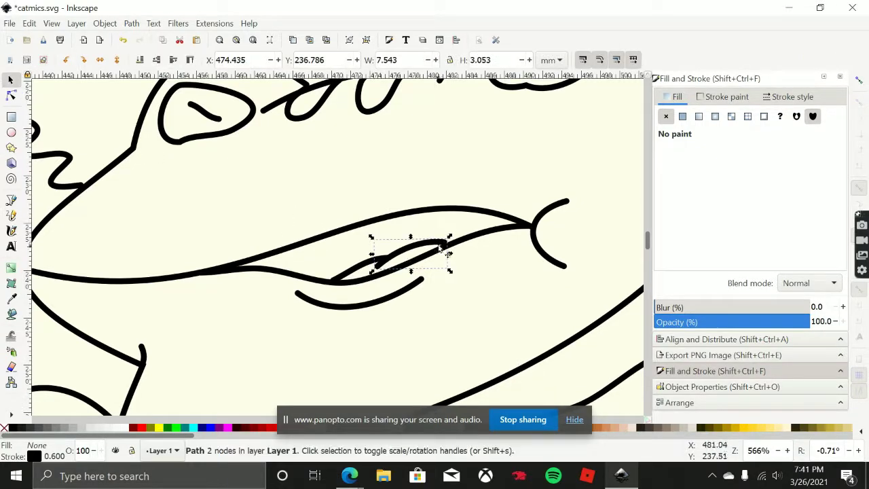
key("n")
left_click_drag(444, 244, 428, 233)
scroll(429, 233, "down", 2)
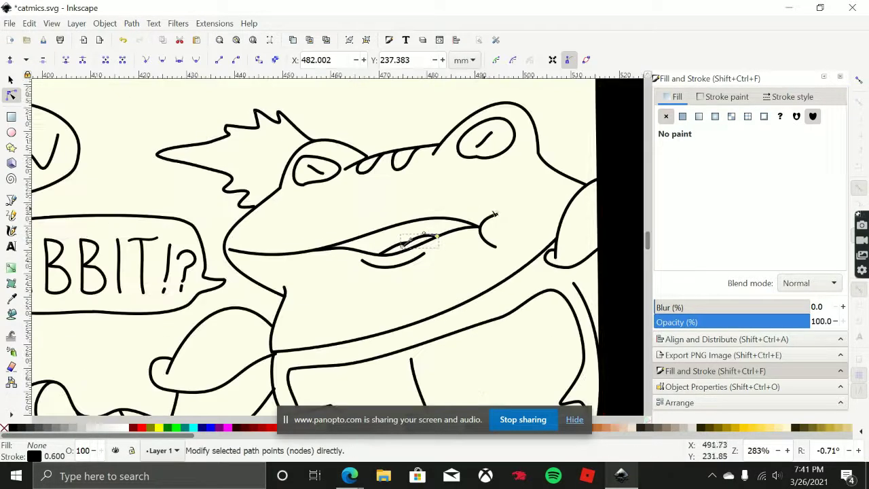
Reshape the curved corner of the frog's mouth by moving its upper and lower end nodes.
left_click(498, 217)
left_click_drag(497, 217, 497, 207)
left_click_drag(496, 249, 475, 246)
Smooth the notch in the lower edge of the frog's larger eye outline by adjusting its corner node handle.
left_click(479, 158)
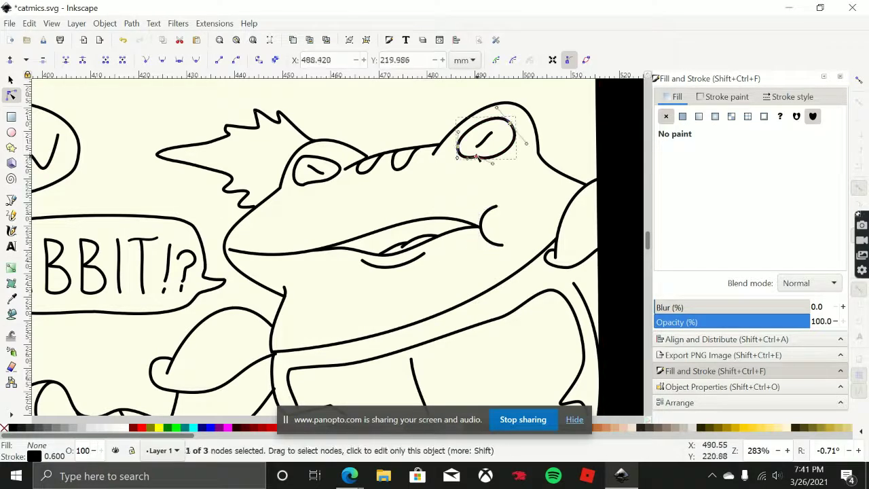
scroll(502, 143, "up", 3)
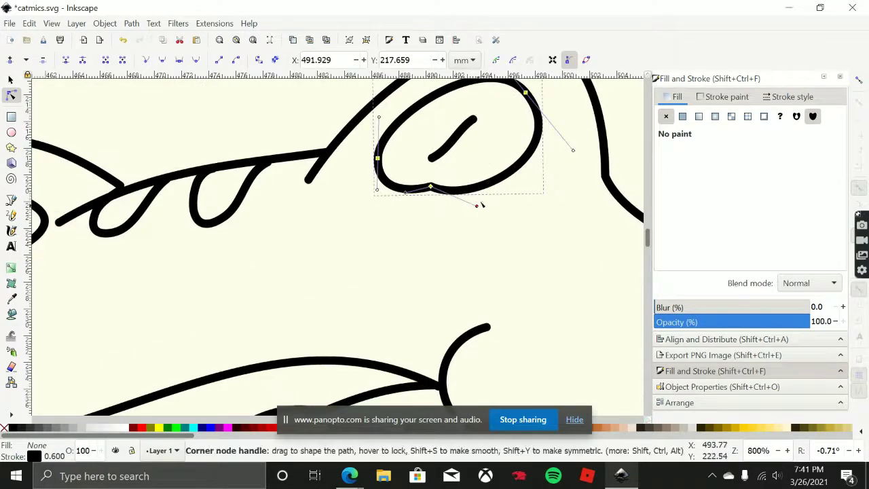
left_click_drag(479, 202, 484, 175)
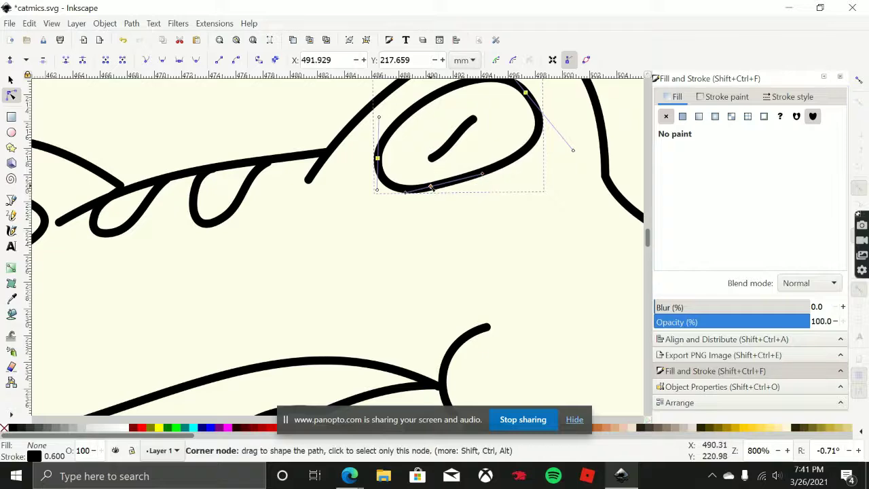
left_click_drag(430, 187, 432, 187)
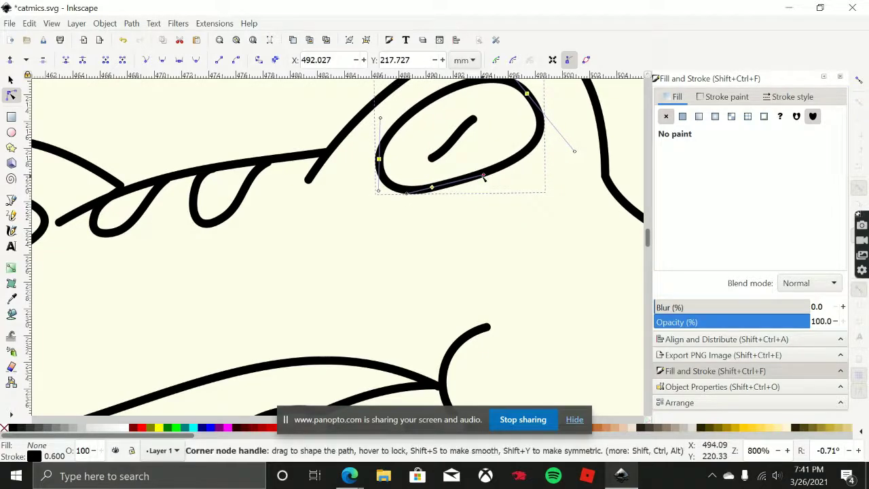
scroll(435, 213, "down", 3)
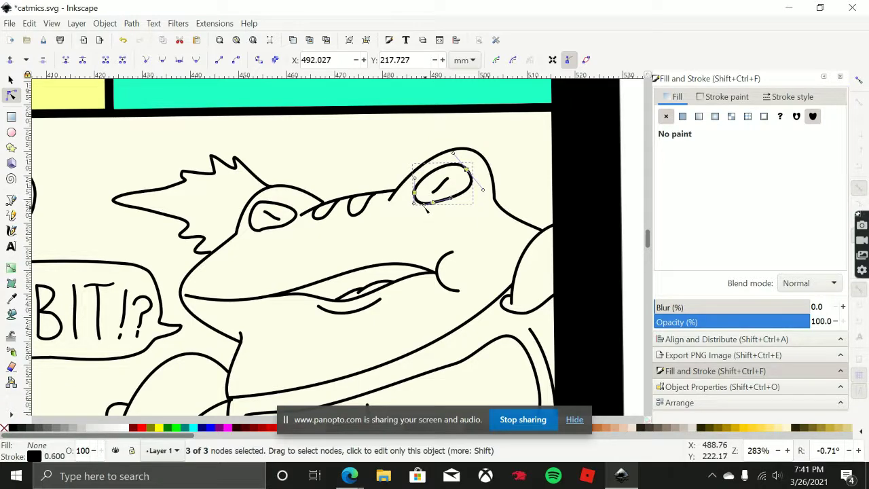
Examine the small frog in the neighbouring coloured panel and compare it with the line-art frog's head.
scroll(426, 209, "down", 5)
scroll(338, 205, "up", 4)
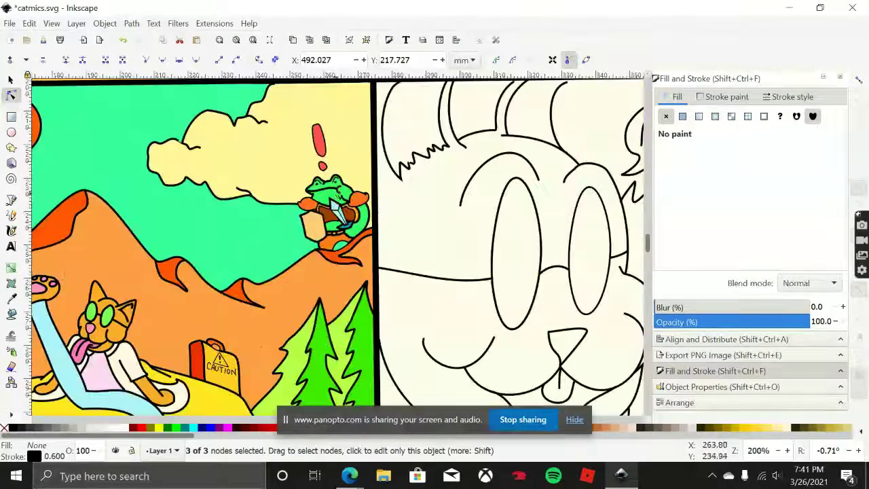
scroll(339, 195, "down", 2)
left_click_drag(485, 165, 227, 288)
left_click_drag(387, 217, 297, 258)
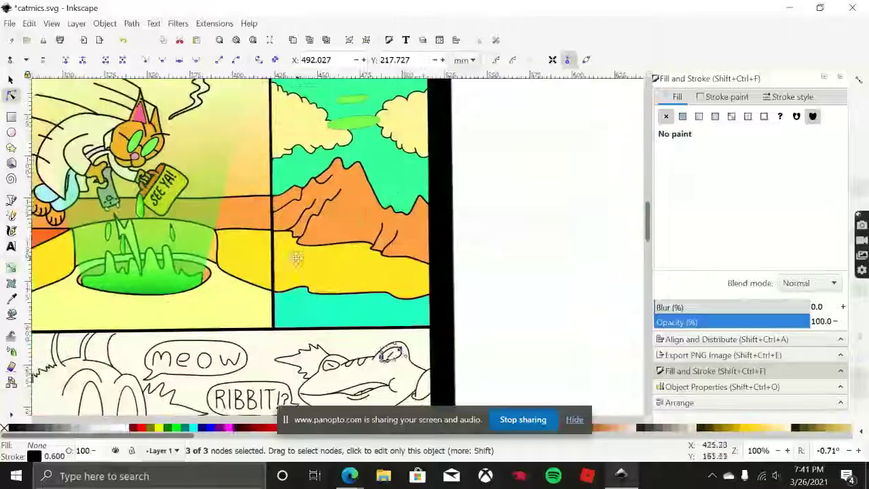
scroll(297, 258, "down", 2)
scroll(335, 311, "up", 4)
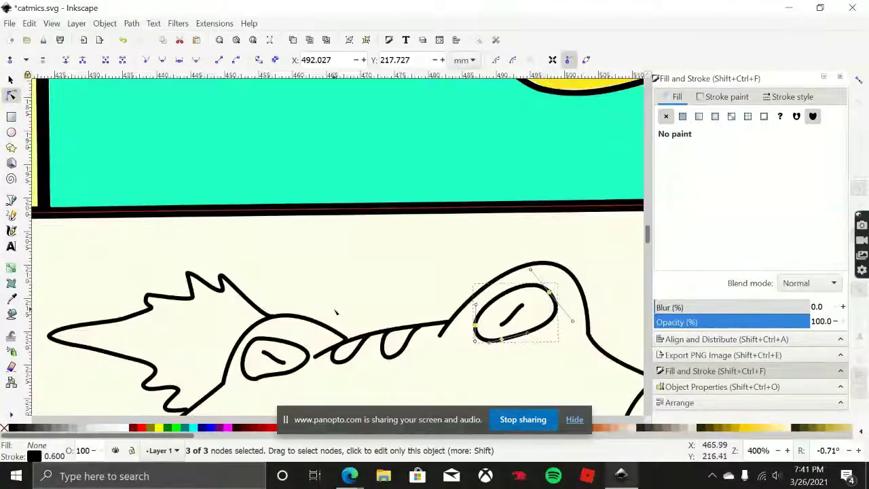
scroll(345, 285, "down", 1)
scroll(344, 285, "up", 1)
Draw a bent brow line over the frog's smaller eye, undoing the first attempt and redrawing it with a higher peak.
key("p")
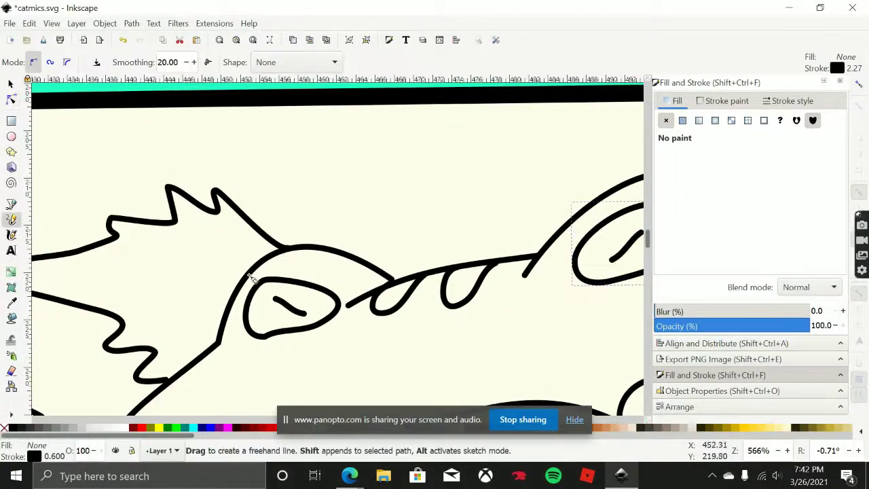
mouse_move(351, 277)
left_mouse_down()
mouse_move(298, 220)
mouse_move(281, 216)
mouse_move(226, 239)
left_mouse_up()
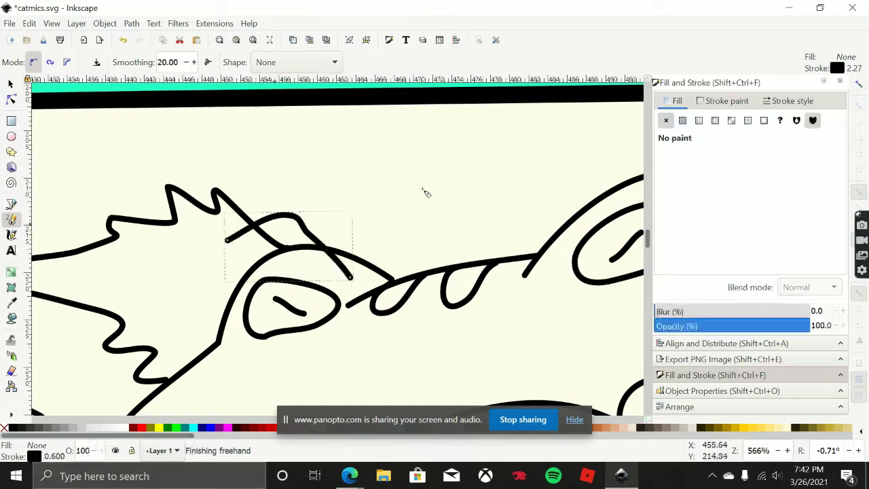
key("ctrl+z")
mouse_move(354, 281)
left_mouse_down()
mouse_move(284, 199)
mouse_move(267, 197)
mouse_move(241, 224)
left_mouse_up()
Draw a slanted brow line over the frog's larger eye, undoing the first steep attempt and redrawing it at a flatter angle.
left_click_drag(367, 175, 177, 208)
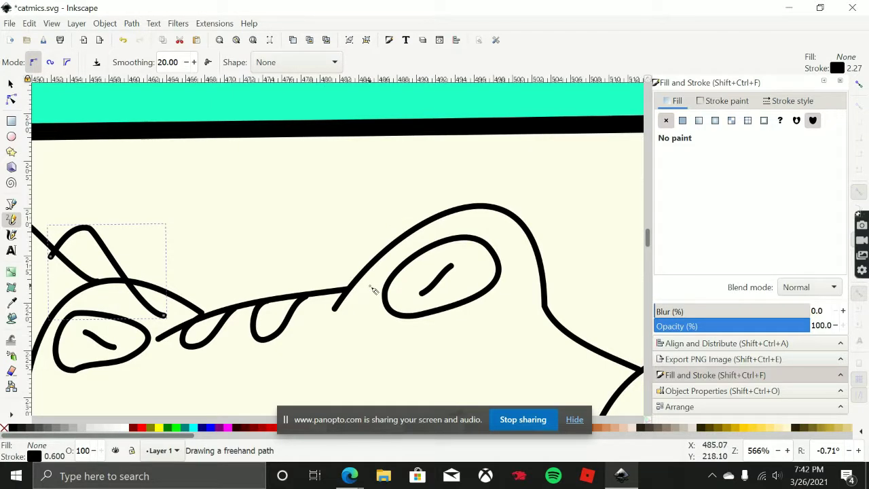
key("Escape")
left_click_drag(431, 167, 435, 160)
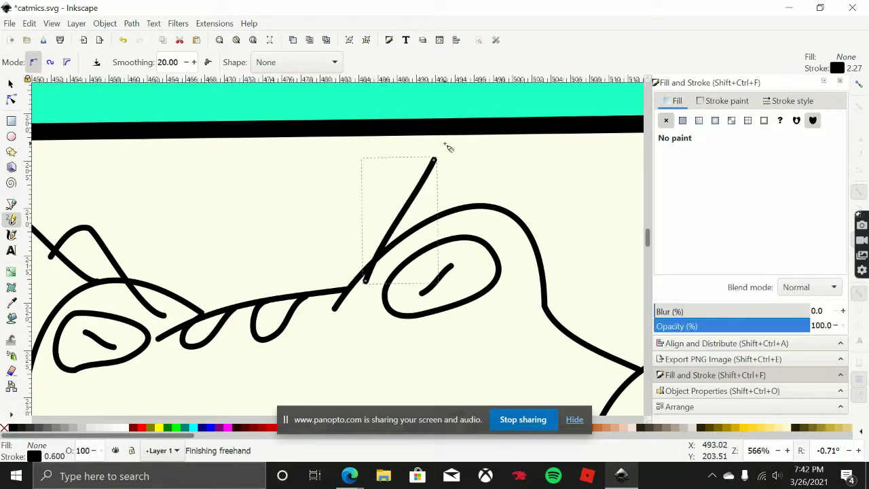
scroll(421, 229, "down", 4)
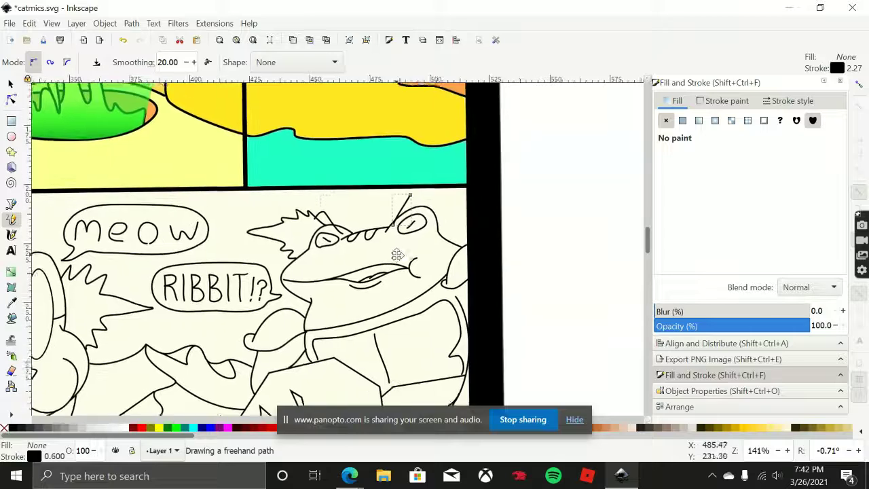
key("ctrl+z")
scroll(407, 233, "up", 4)
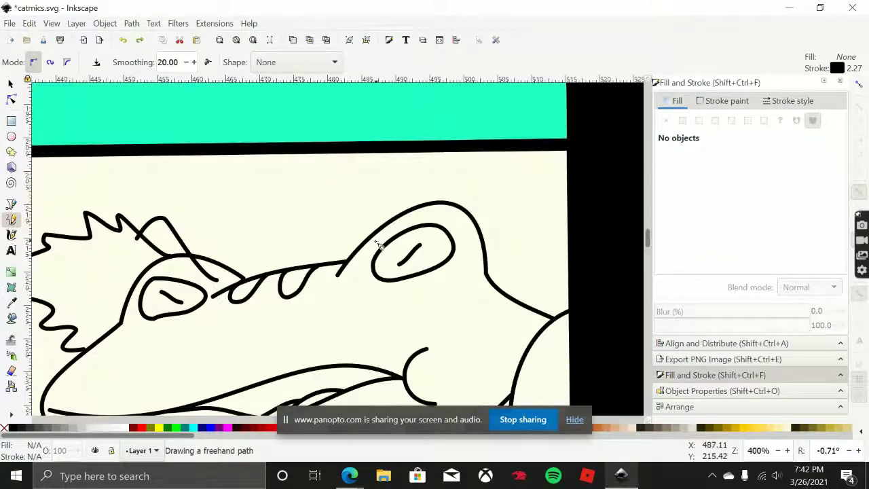
left_click_drag(461, 167, 462, 167)
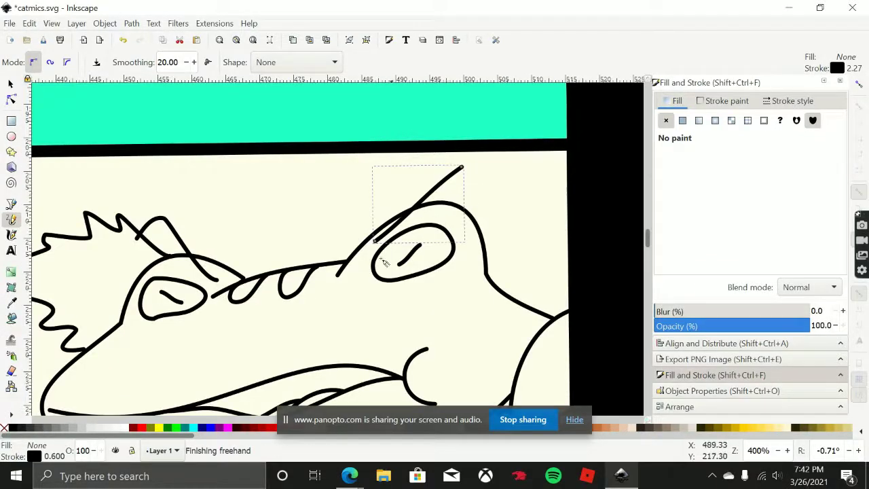
scroll(384, 262, "down", 5)
scroll(428, 149, "down", 5)
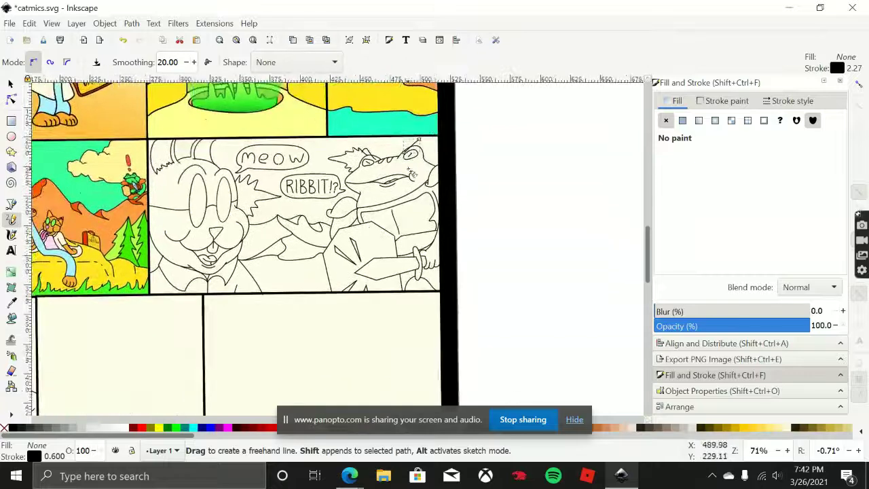
left_click_drag(410, 170, 438, 189)
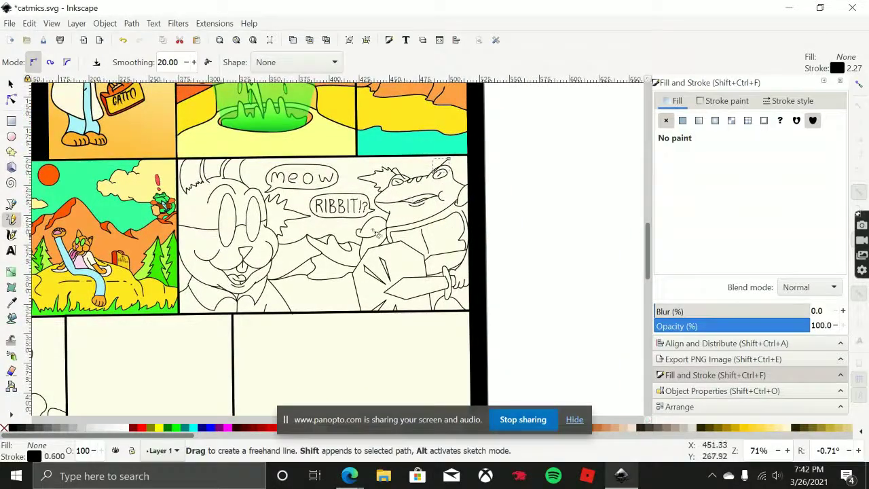
scroll(405, 167, "up", 5)
scroll(403, 165, "up", 1)
scroll(386, 213, "right", 2)
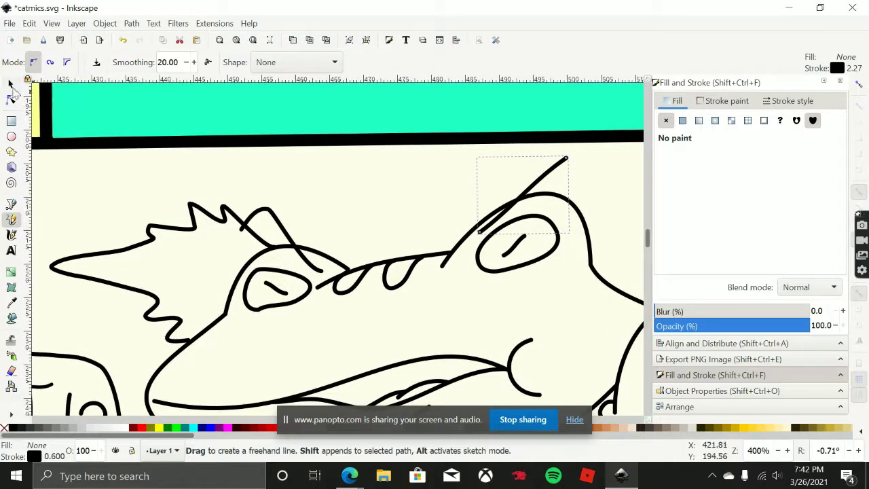
Delete the two brow lines above the frog's larger and smaller eyes.
left_click(11, 83)
key("Delete")
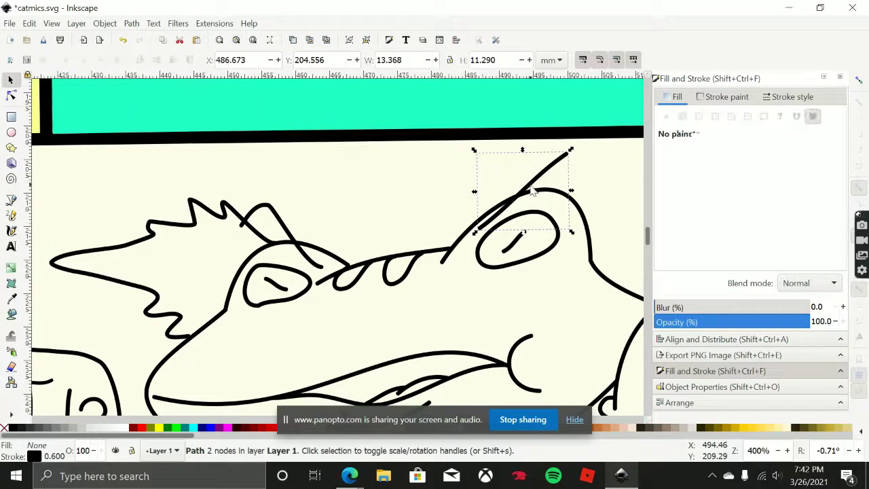
left_click(276, 216)
key("Delete")
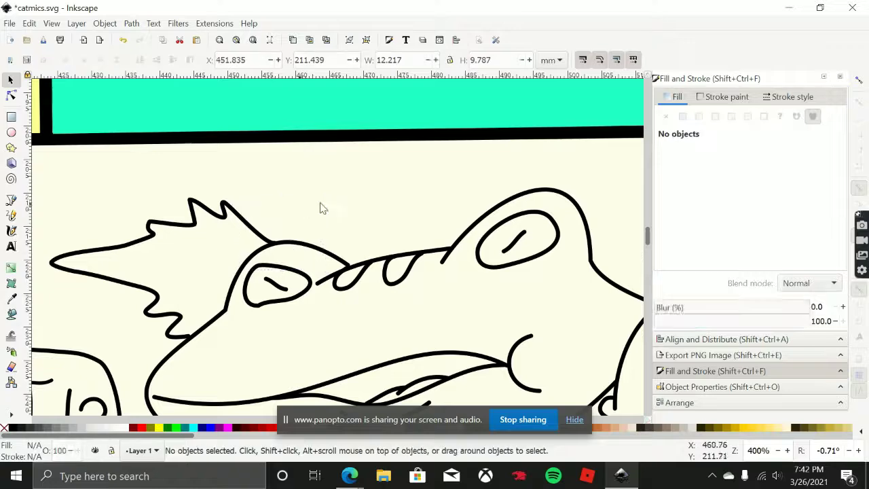
Draw an inner border line inside the shield, running parallel to its lower-left and upper-left outer edges from the panel's bottom border.
scroll(324, 252, "down", 5)
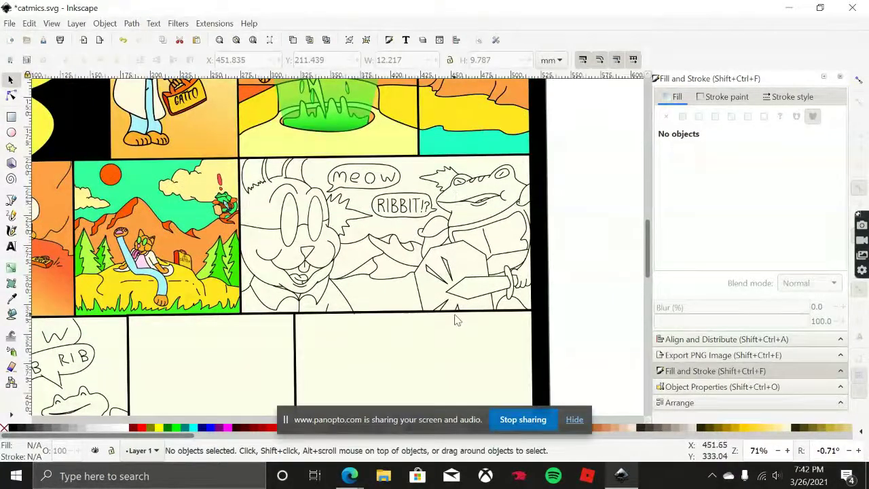
scroll(448, 299, "up", 4)
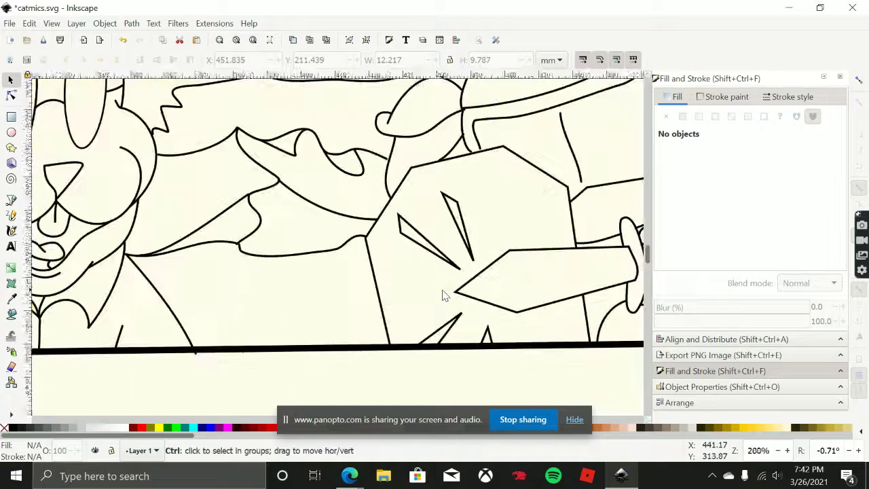
scroll(407, 290, "down", 3)
scroll(403, 288, "up", 1)
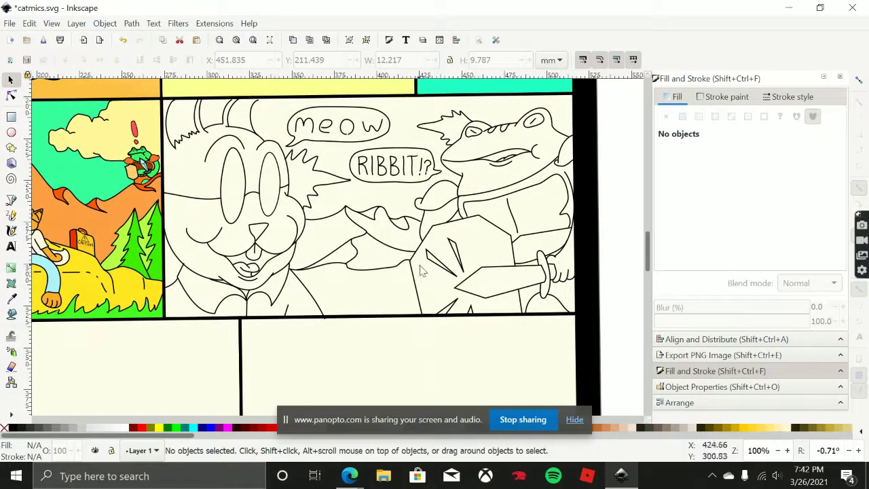
scroll(417, 290, "right", 1)
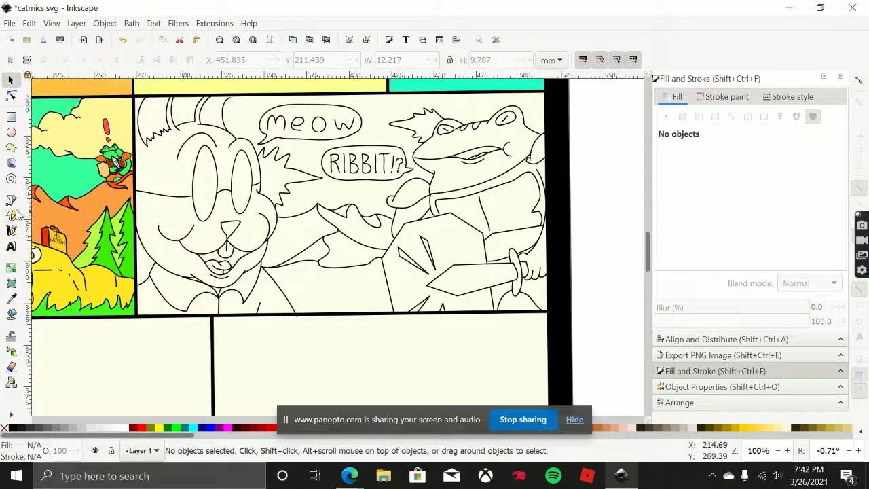
left_click(11, 215)
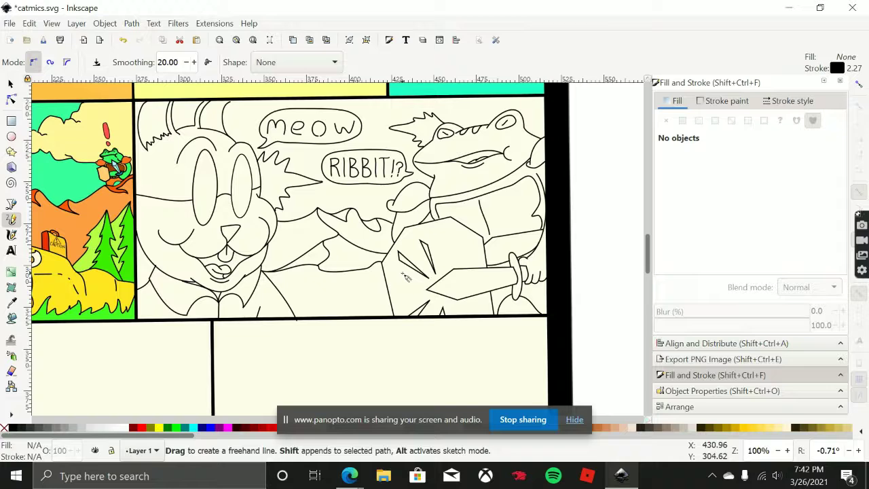
scroll(458, 290, "up", 4)
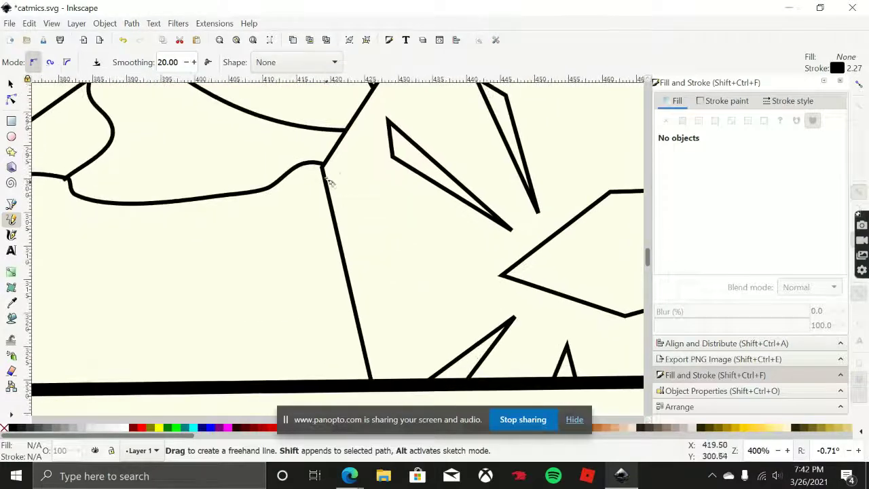
mouse_move(348, 171)
left_mouse_down()
mouse_move(423, 393)
mouse_move(406, 381)
left_mouse_up()
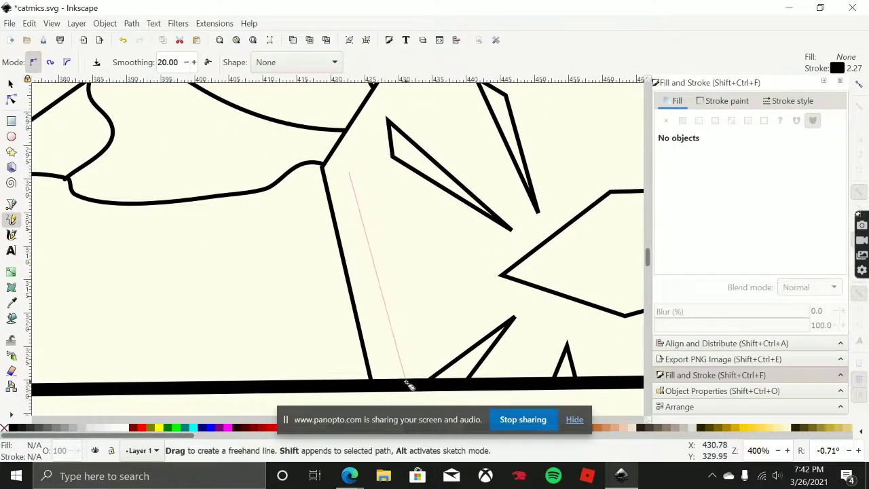
scroll(356, 331, "up", 5)
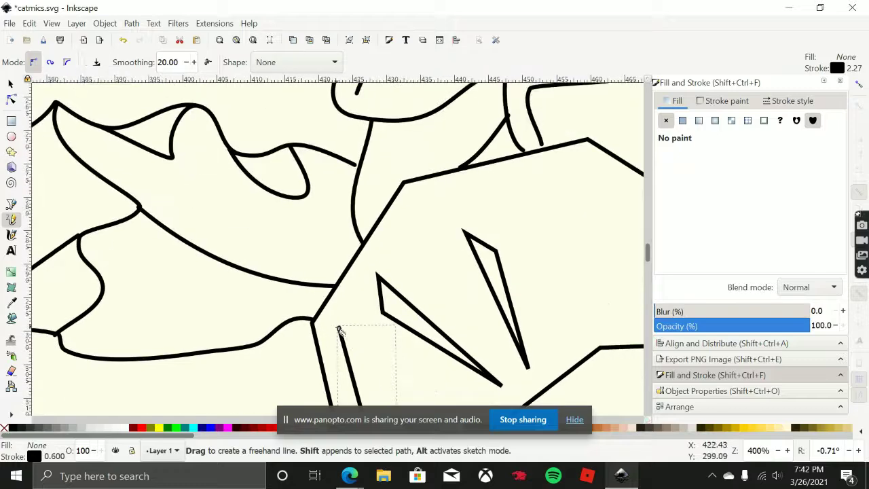
left_click(340, 330)
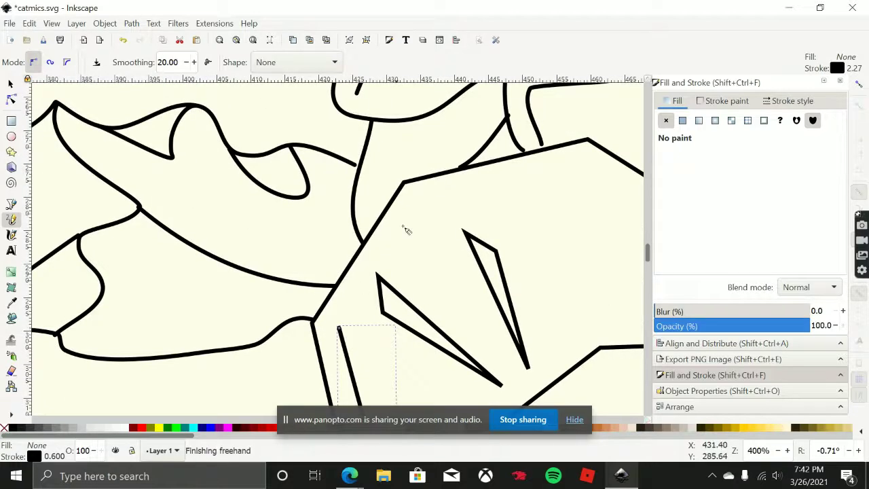
left_click(339, 328)
left_click(412, 206)
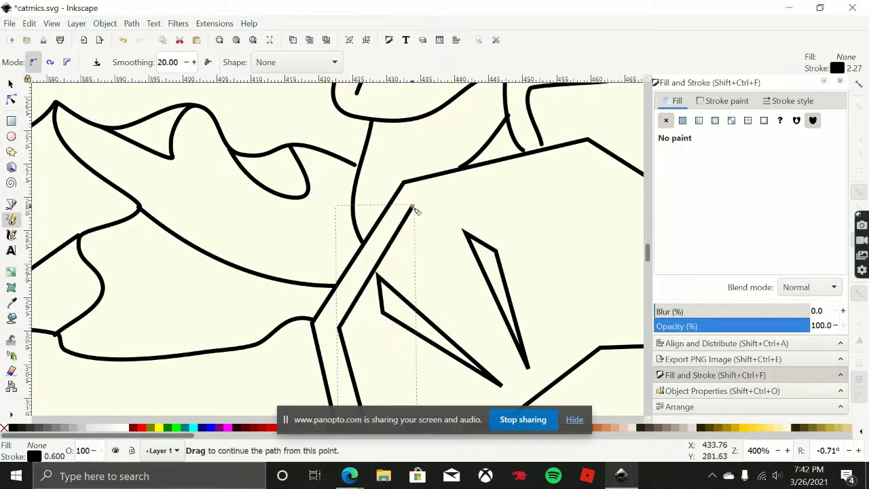
left_click(412, 206)
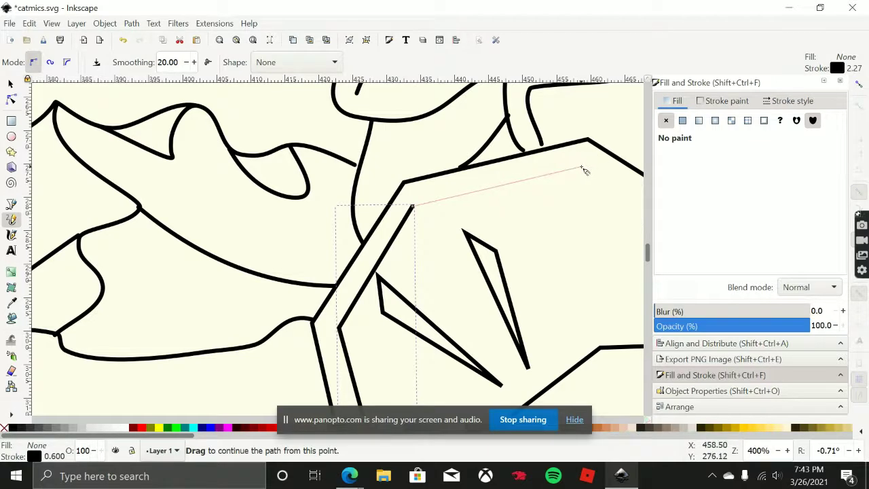
Continue the shield's inner border along the top and upper-right edges and down to the sword blade.
left_click(582, 167)
left_click_drag(583, 169, 302, 106)
left_click(303, 107)
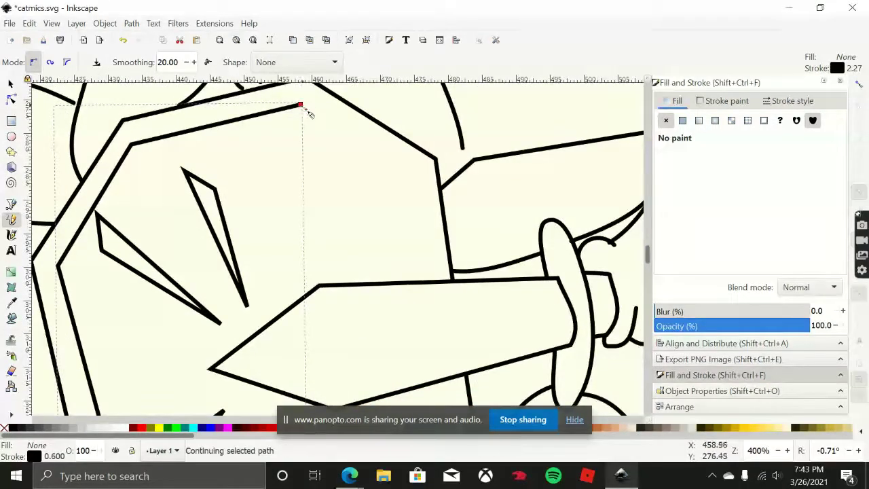
left_click(304, 107)
left_click(415, 172)
left_click(414, 172)
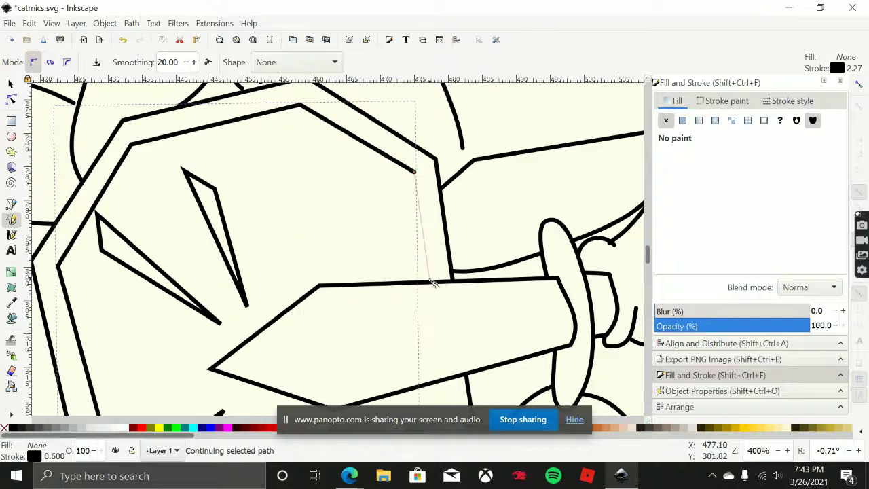
left_click(434, 282)
Draw the remaining right-hand segment of the shield's inner border from below the sword blade to the panel's bottom border.
left_click_drag(434, 282, 417, 116)
scroll(417, 116, "down", 2)
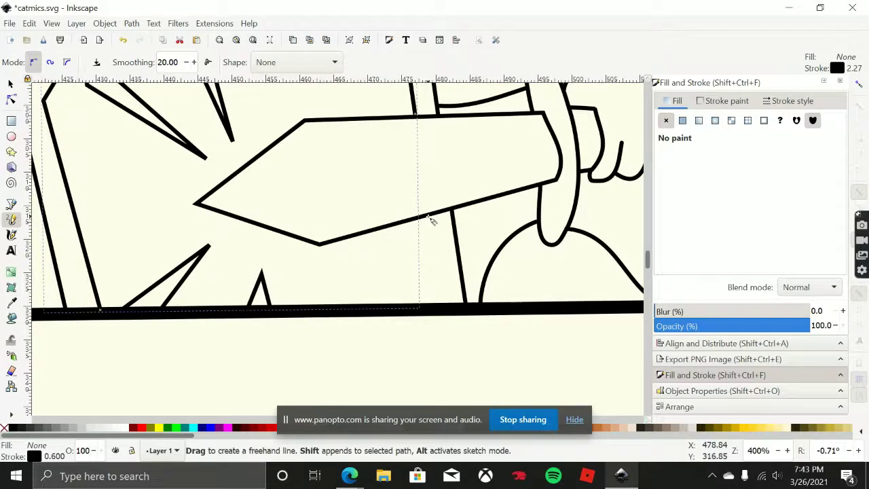
mouse_move(429, 217)
left_mouse_down()
mouse_move(446, 307)
mouse_move(436, 314)
left_mouse_up()
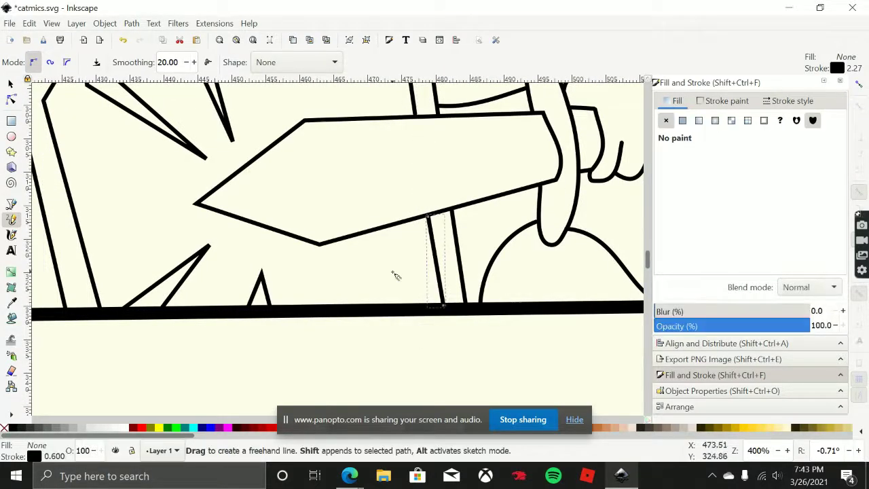
Draw the first broken plank line on the shield, slanting down beside the left inner border with a short dash at its end.
scroll(394, 271, "down", 3)
scroll(414, 305, "down", 3)
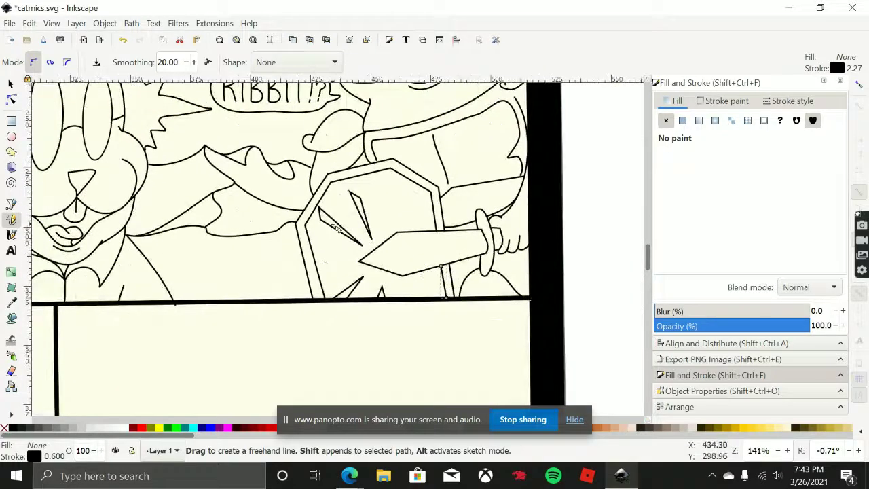
scroll(309, 140, "up", 2)
left_click_drag(307, 138, 346, 284)
scroll(352, 244, "up", 1)
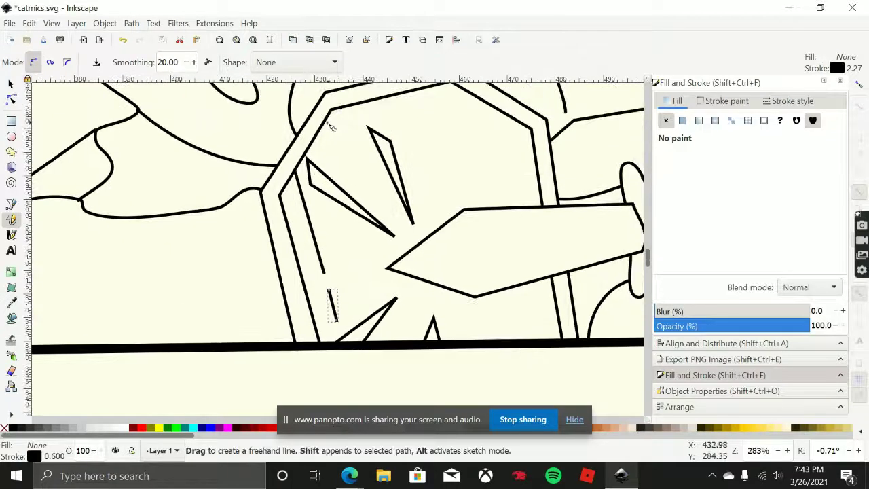
Draw a second broken plank line from the shield's upper-left inner border, passing behind the left spike and ending in a short dash.
left_click_drag(325, 124, 334, 163)
left_click(333, 164)
left_click(337, 180)
left_click(339, 188)
left_click_drag(345, 207, 380, 303)
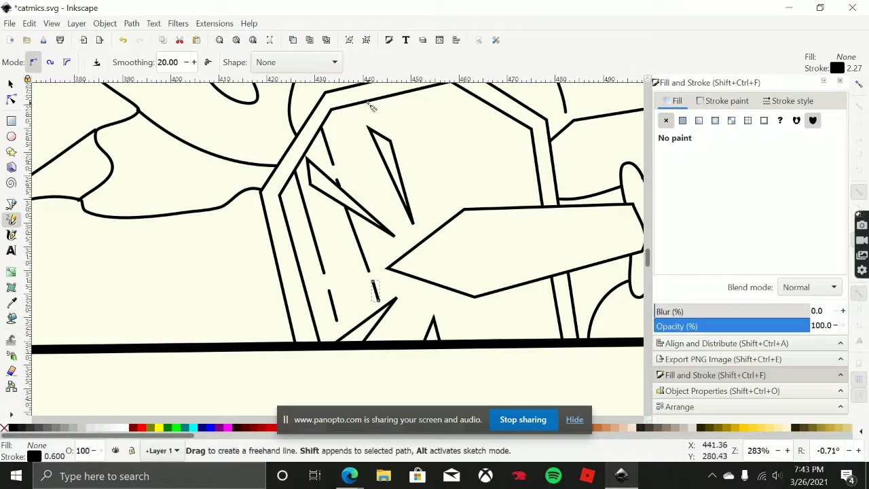
Draw a short plank line above the upper spike, a long one to its right and a short one below the blade.
left_click_drag(370, 107, 379, 129)
left_click_drag(400, 102, 434, 203)
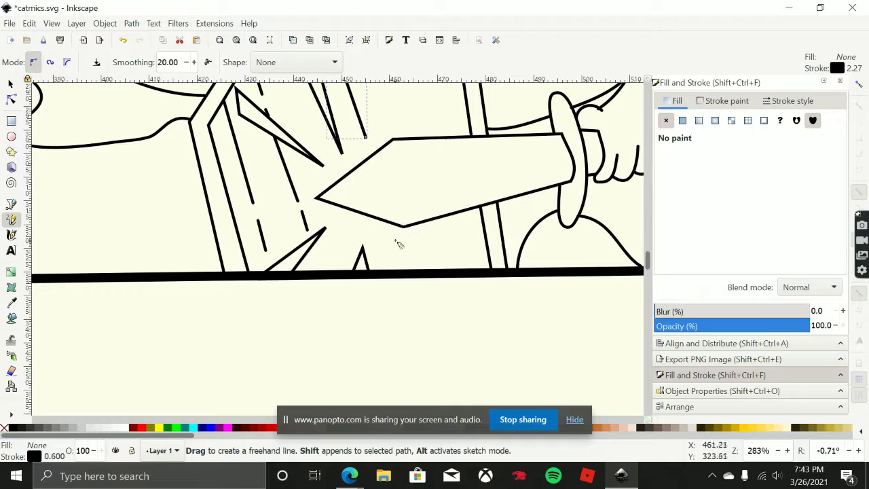
left_click_drag(395, 239, 396, 242)
left_click(407, 270)
Draw another long plank line down from the shield's top corner and a second short line below the sword blade.
scroll(400, 217, "up", 3)
left_click_drag(377, 111, 403, 199)
scroll(399, 258, "down", 3)
scroll(399, 258, "right", 2)
left_click_drag(399, 258, 411, 286)
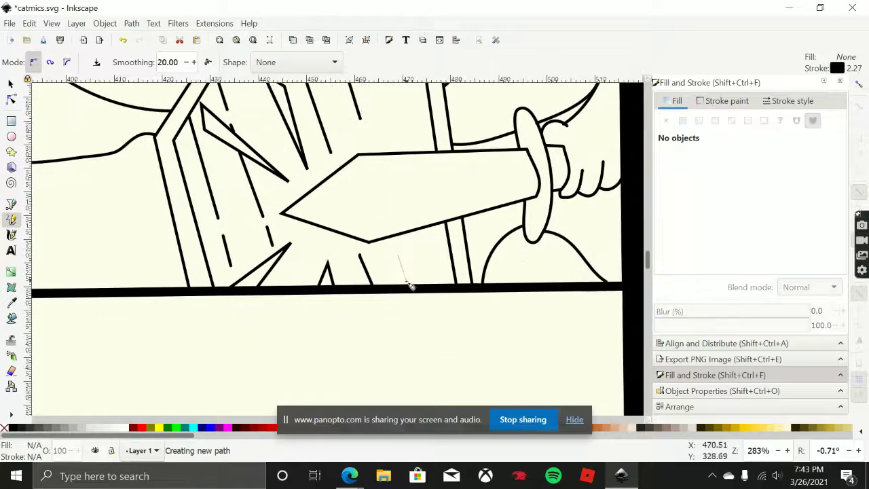
scroll(412, 248, "up", 2)
scroll(407, 229, "right", 1)
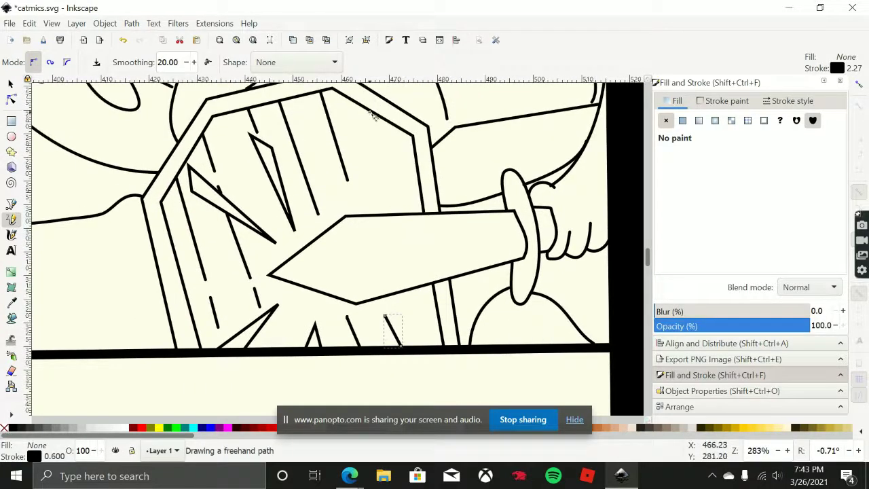
left_click_drag(370, 113, 388, 183)
key("ctrl+z")
left_click_drag(370, 112, 387, 176)
key("ctrl+z")
Draw a broken plank line above the blade near the upper-right inner border and a short line below the blade beside the border.
left_click_drag(366, 110, 367, 110)
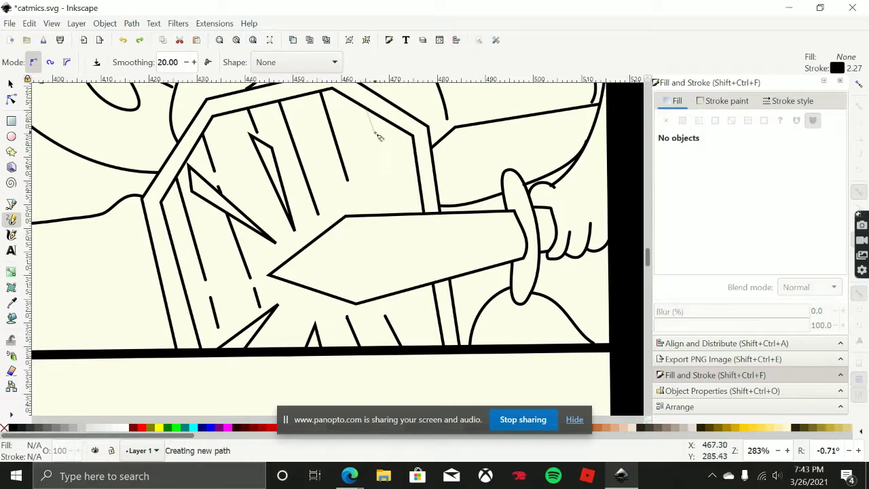
left_click_drag(378, 141, 378, 141)
left_click_drag(387, 180, 387, 181)
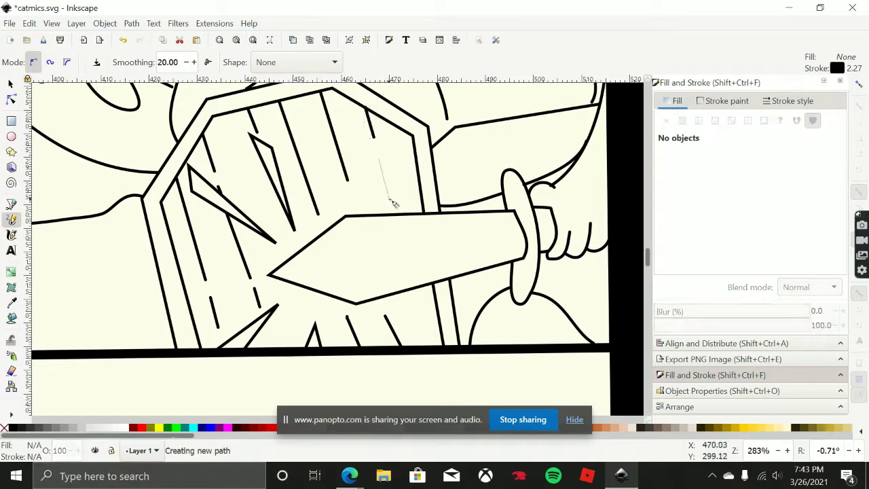
left_click_drag(403, 272, 386, 176)
mouse_move(399, 215)
left_mouse_down()
mouse_move(405, 250)
mouse_move(394, 224)
left_mouse_up()
Adjust the lower ends of the short plank lines below the sword blade so they meet the panel's bottom border.
scroll(399, 159, "down", 2, "ctrl")
scroll(401, 167, "up", 3)
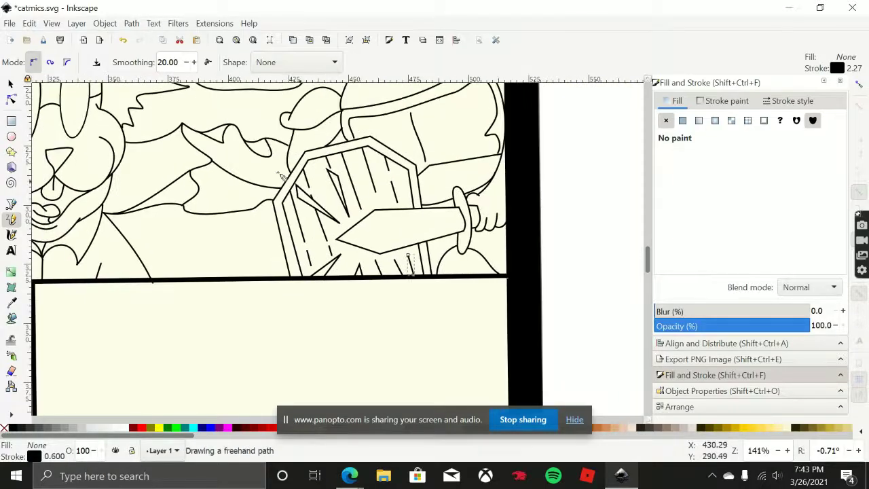
left_click(9, 85)
scroll(403, 278, "up", 2, "ctrl")
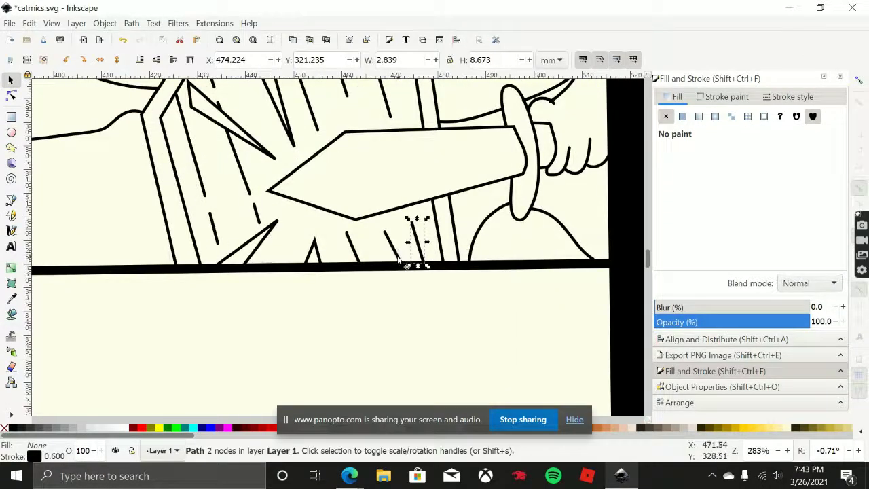
key("n")
left_click_drag(396, 261, 353, 264)
left_click(360, 263)
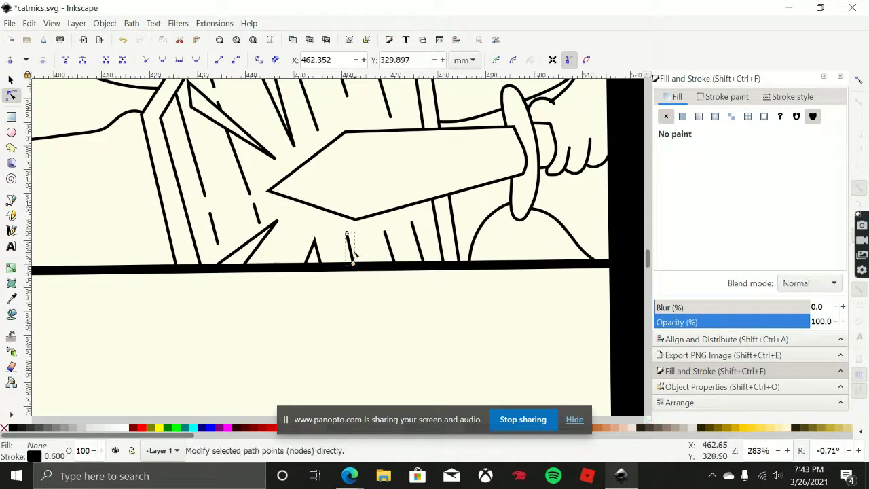
scroll(353, 256, "down", 2, "ctrl")
scroll(306, 212, "up", 1, "ctrl")
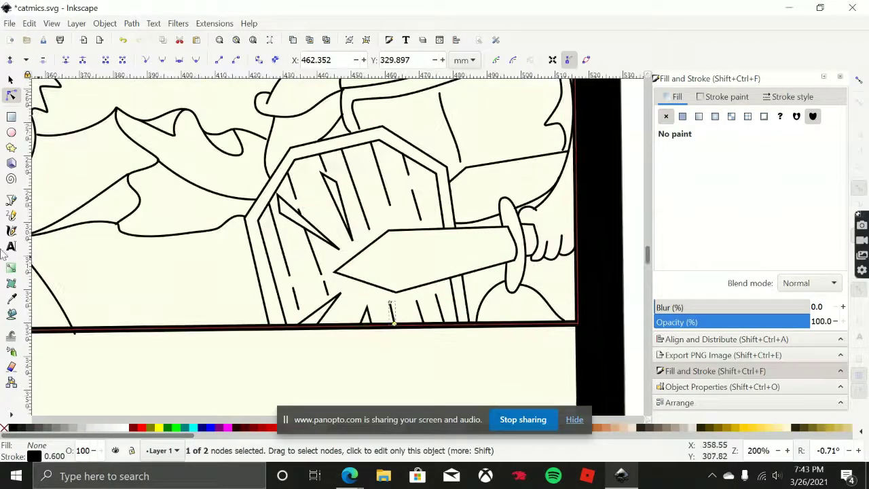
Draw the sword's facet lines: an angled edge joining the blade's upper and lower corners and a central ridge running to the guard.
left_click(11, 215)
scroll(353, 232, "up", 1, "ctrl")
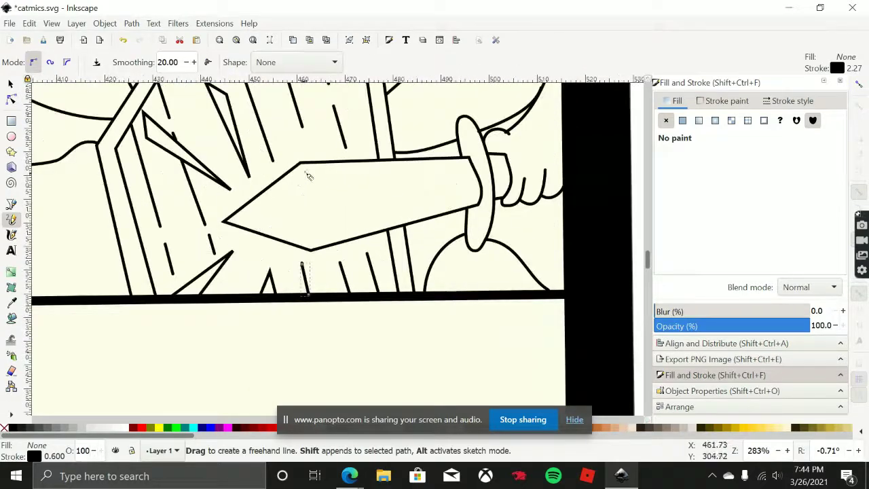
mouse_move(303, 165)
left_mouse_down()
mouse_move(360, 199)
mouse_move(352, 194)
left_mouse_up()
mouse_move(351, 194)
left_mouse_down()
mouse_move(312, 250)
mouse_move(482, 185)
left_mouse_up()
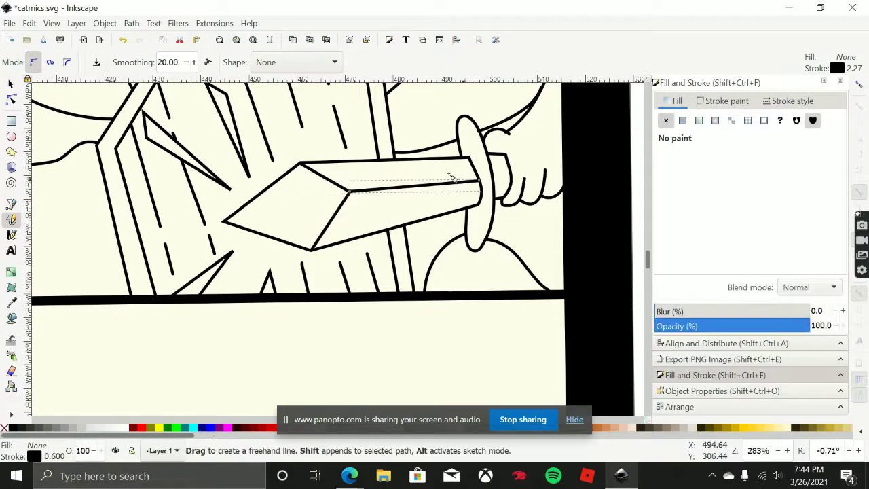
Try a lime green bucket fill on the sky around the speech bubbles, then undo it.
scroll(435, 190, "down", 4)
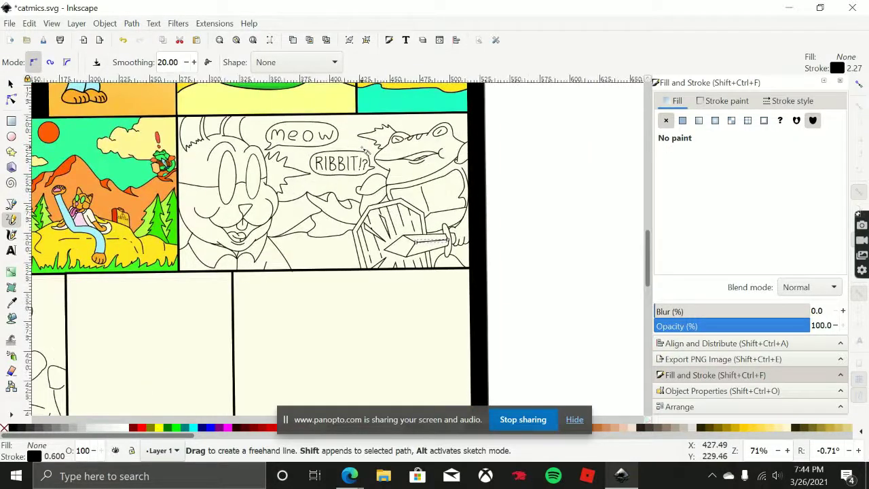
left_click_drag(305, 133, 312, 160)
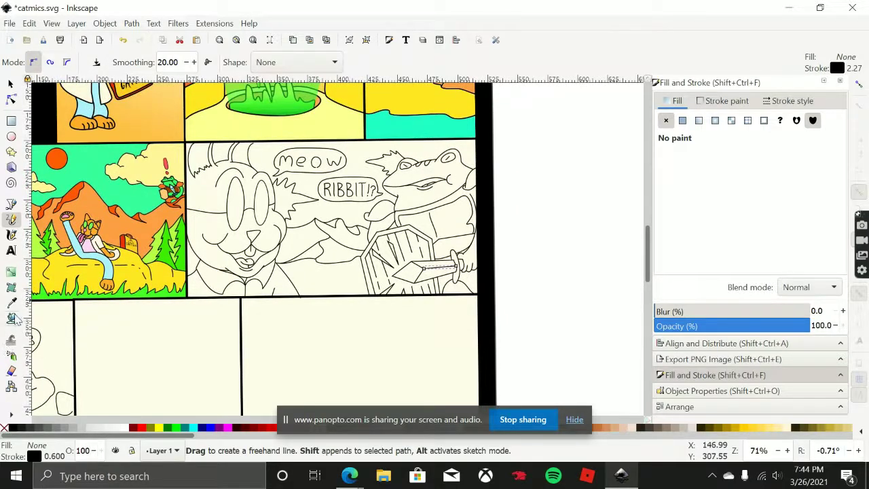
left_click(10, 319)
scroll(336, 149, "up", 1)
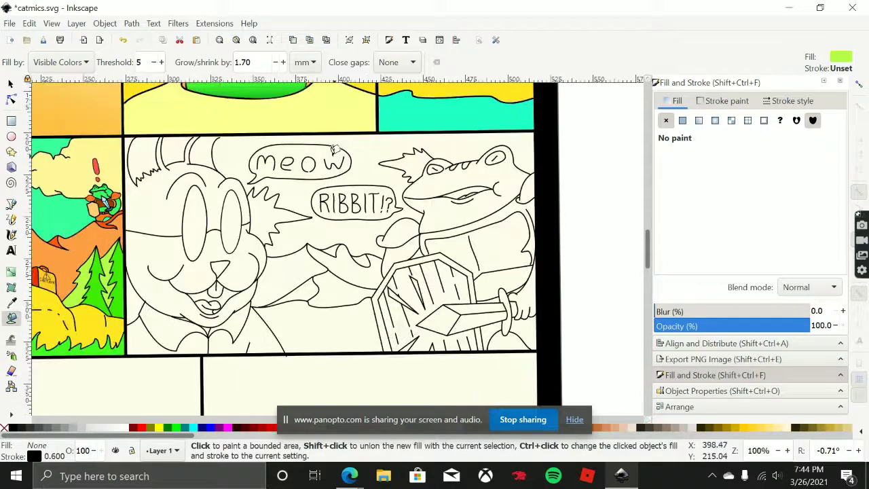
scroll(334, 148, "up", 1)
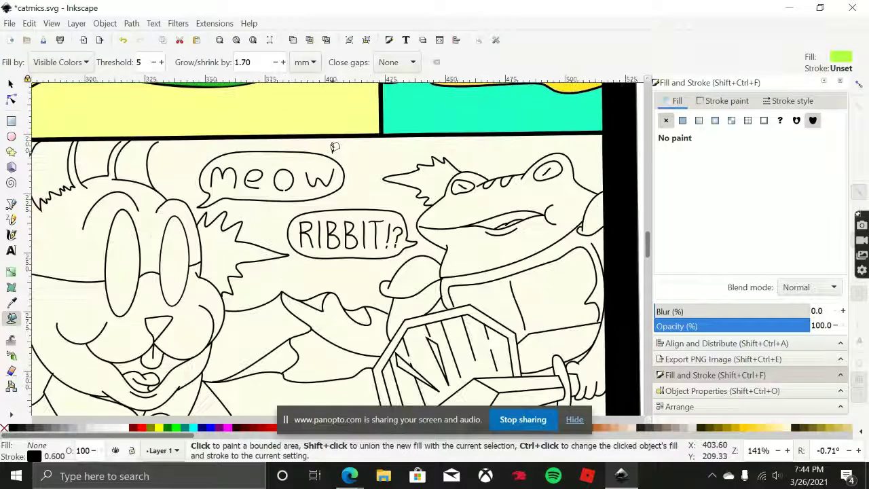
left_click_drag(332, 151, 315, 162)
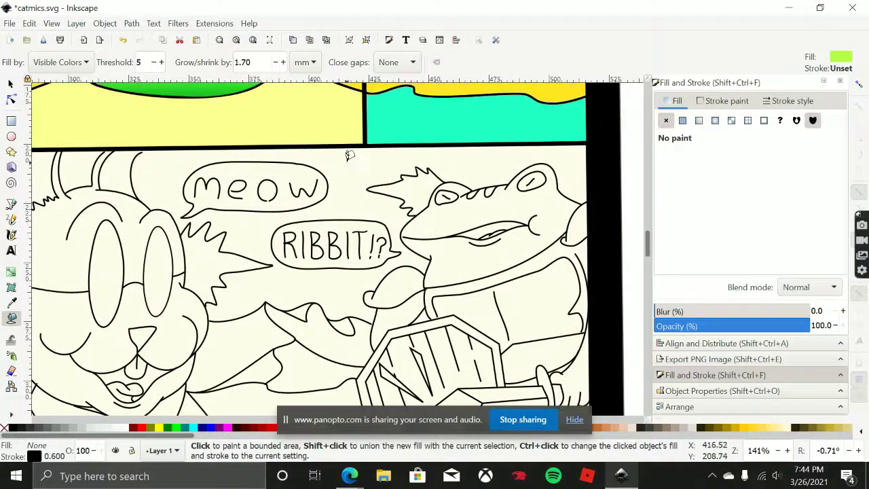
left_click(349, 155)
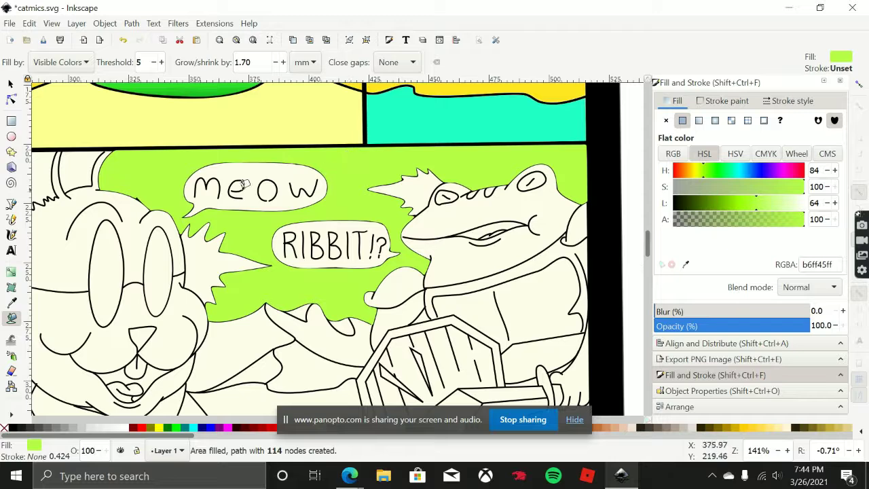
scroll(243, 184, "left", 3)
key("ctrl+z")
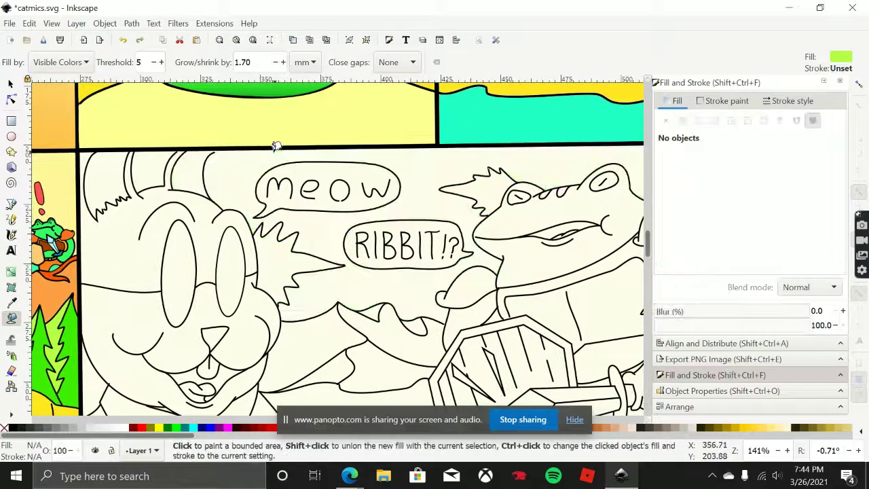
Extend the upper ends of the cat's ear outlines to the panel's top border to close the gaps.
scroll(228, 155, "up", 2)
key("s")
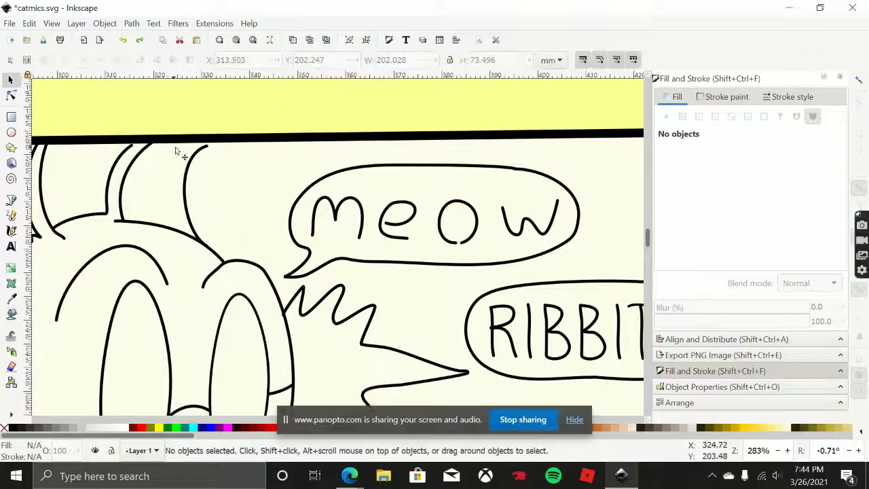
double_click(197, 150)
left_click_drag(207, 147, 208, 142)
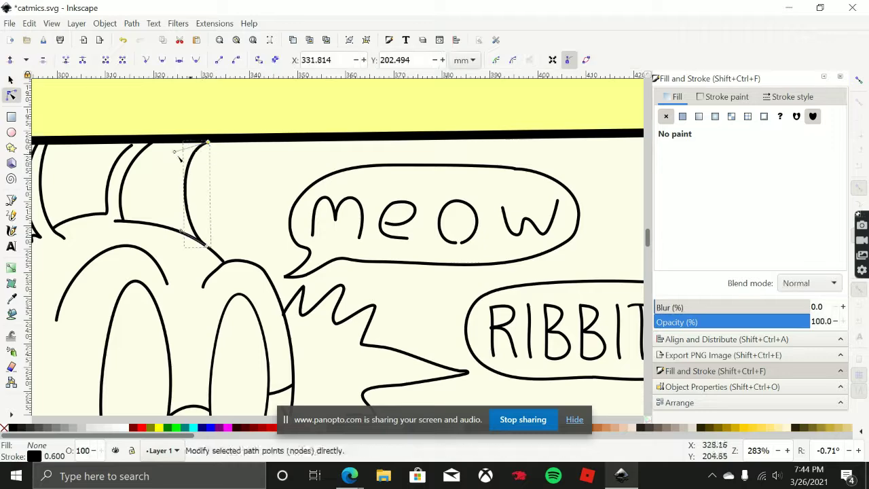
left_click_drag(139, 155, 186, 150)
left_click(181, 157)
scroll(256, 189, "down", 3)
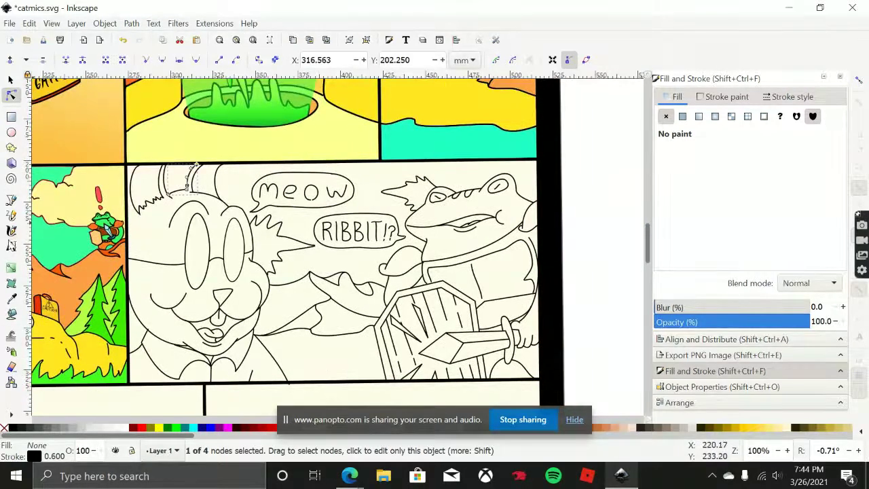
Bucket-fill the sky behind the speech bubbles and the gap between the cat's ears with lime green b6ff45.
left_click(12, 313)
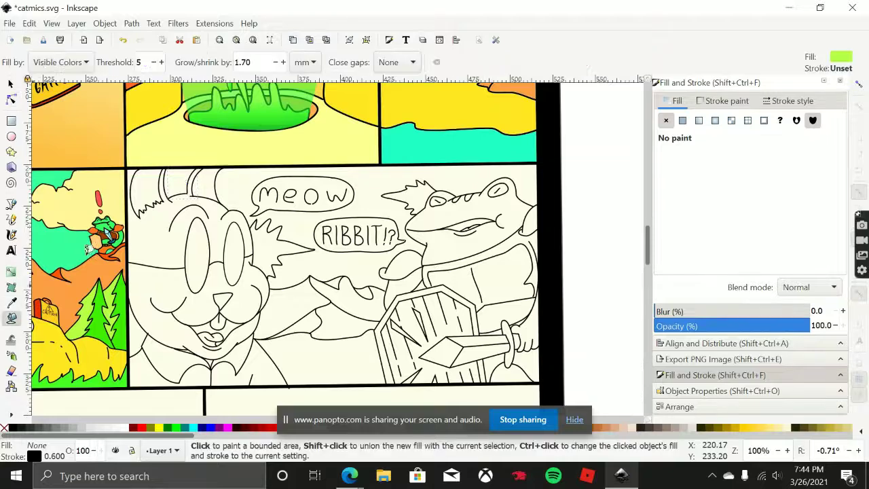
left_click(245, 177)
left_click(198, 184)
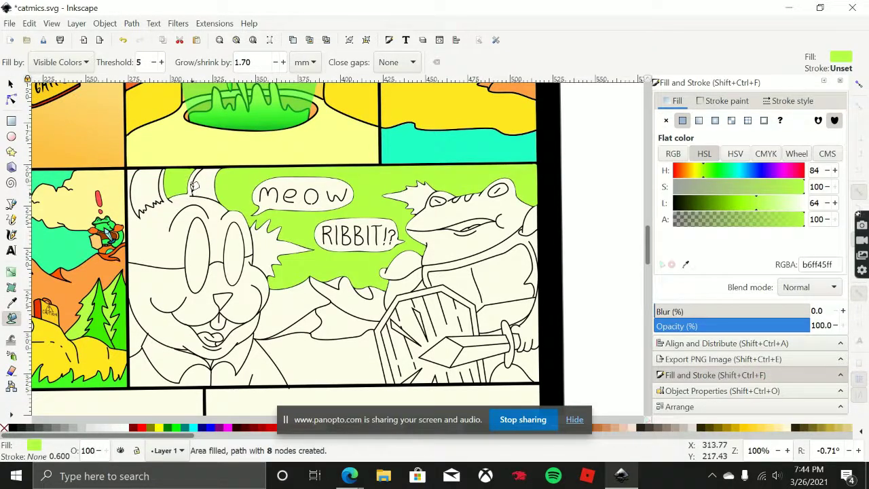
key("ctrl+z")
left_click(214, 199, "shift")
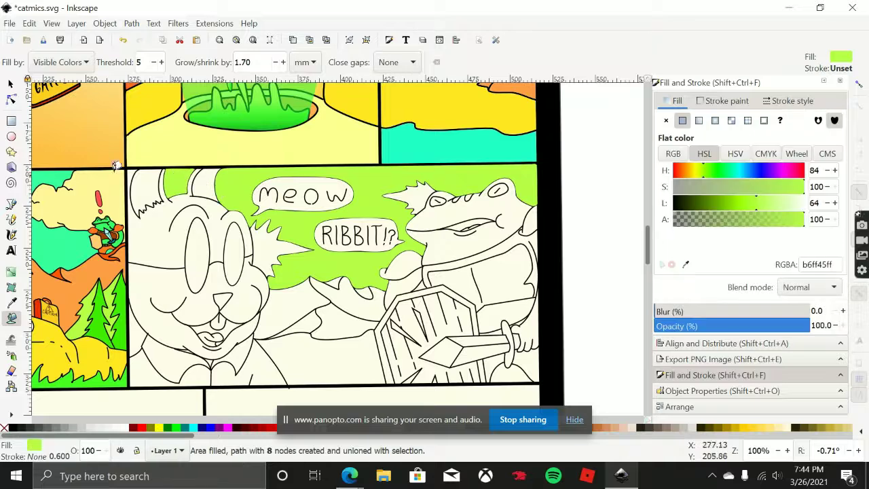
Recolour the main sky and the patch between the ears with green 37ff9e sampled from the neighbouring panel's sky.
left_click(10, 84)
left_click(222, 180)
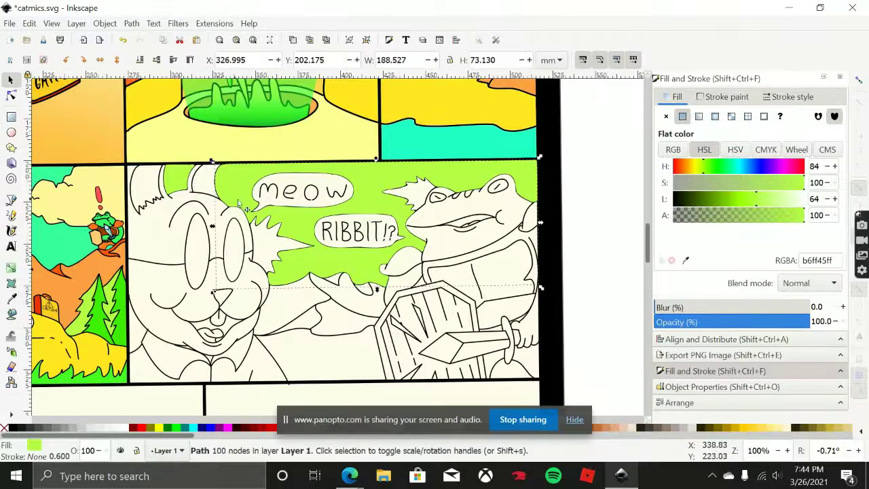
scroll(421, 267, "left", 8)
left_click(685, 260)
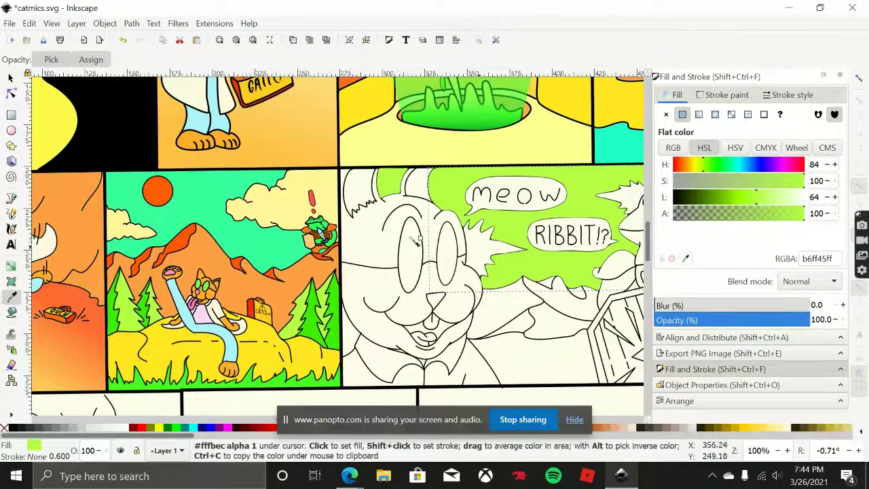
left_click(304, 248)
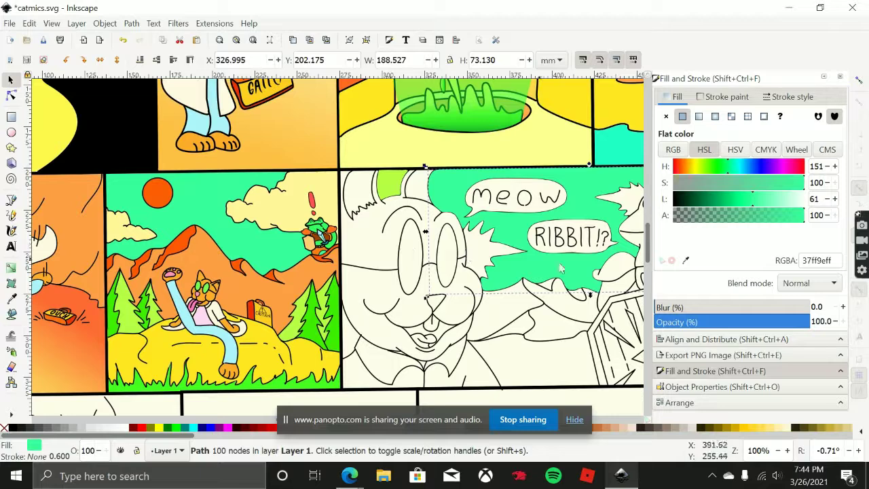
left_click(399, 193)
left_click(685, 260)
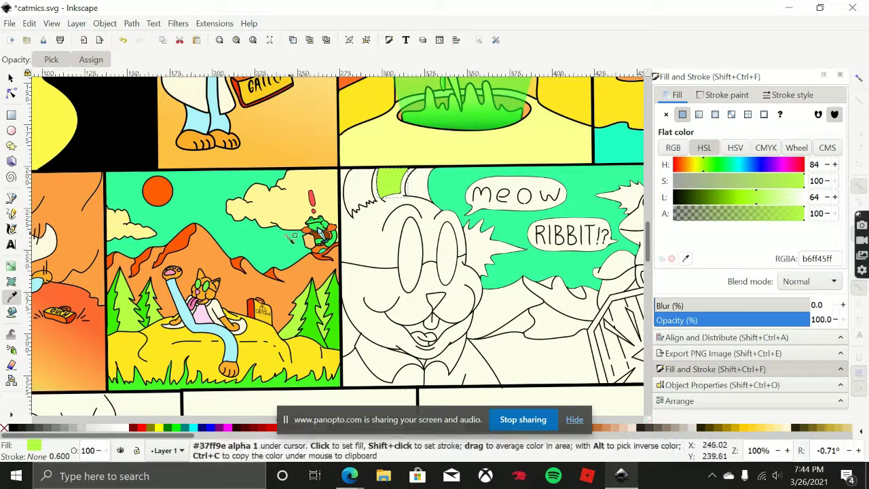
left_click(276, 194)
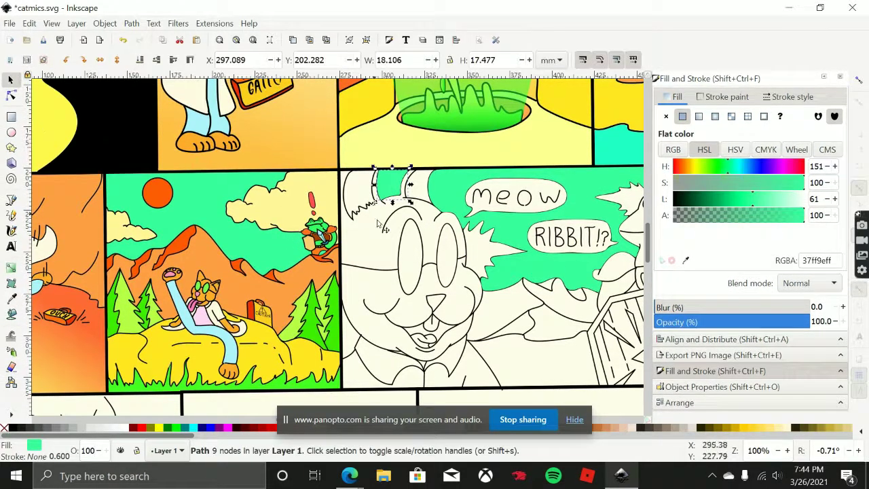
Send both green sky shapes to the back, then raise them just above the panel's cream background.
left_click(380, 226)
left_click(390, 195)
left_click(449, 190, "shift")
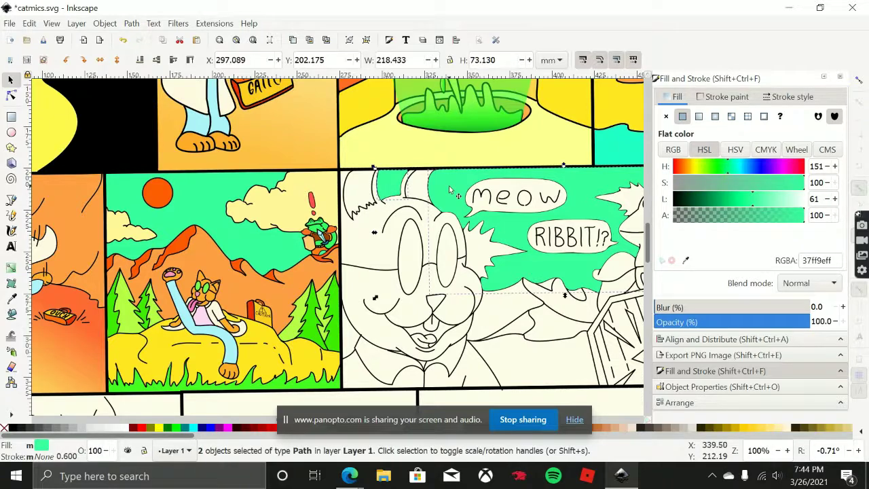
key("End")
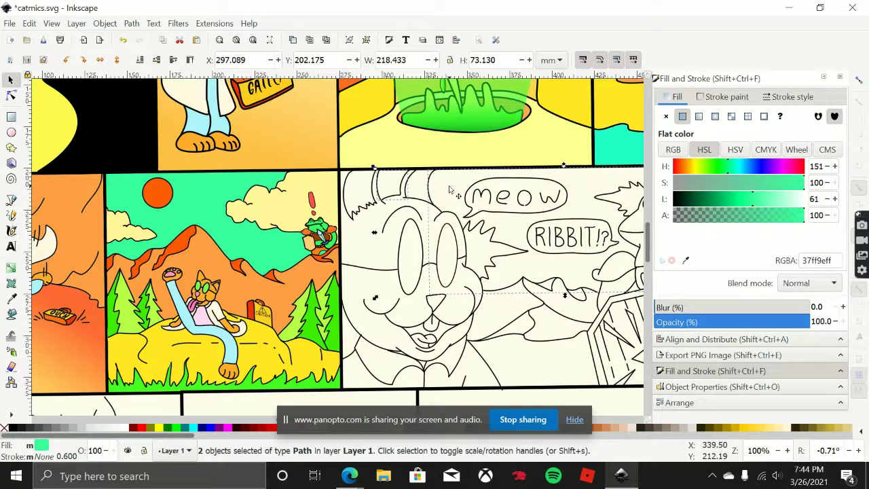
key("Page_Up")
key("Page_Up")
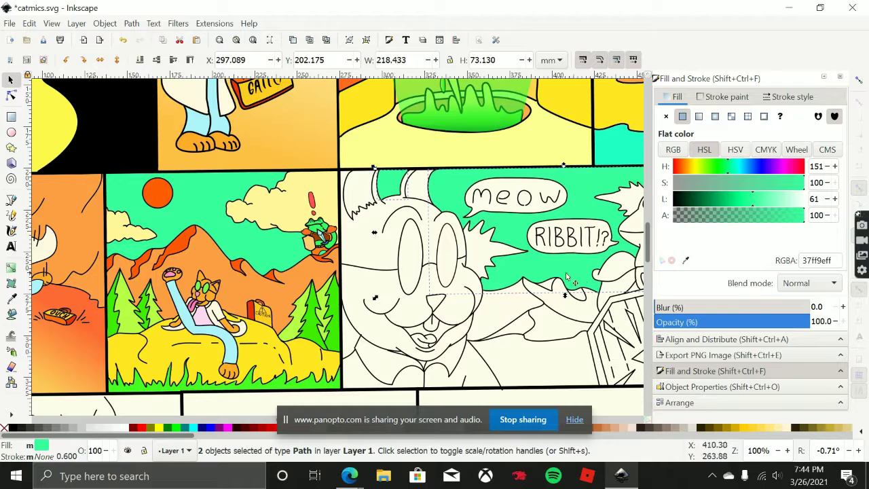
Fill the mountain area beside the cat's cheek and recolour it with orange ff9e43 sampled from the neighbouring panel's mountains.
left_click_drag(566, 276, 422, 268)
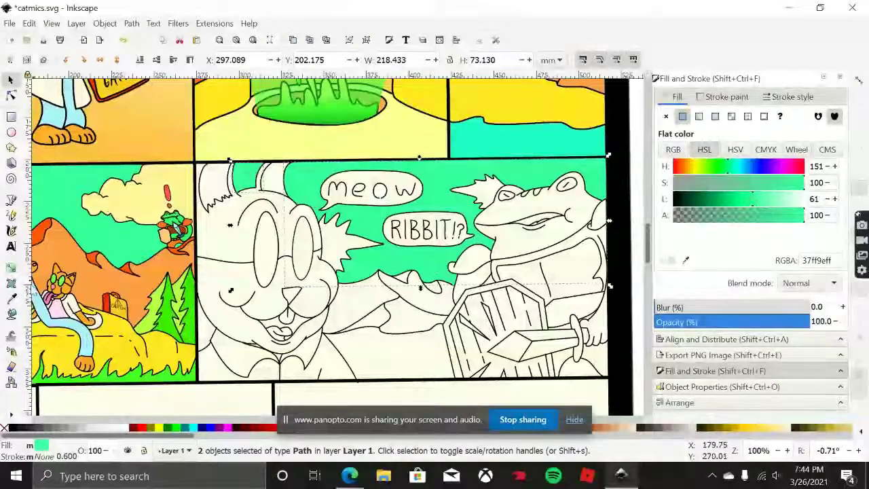
left_click(11, 314)
left_click(367, 306)
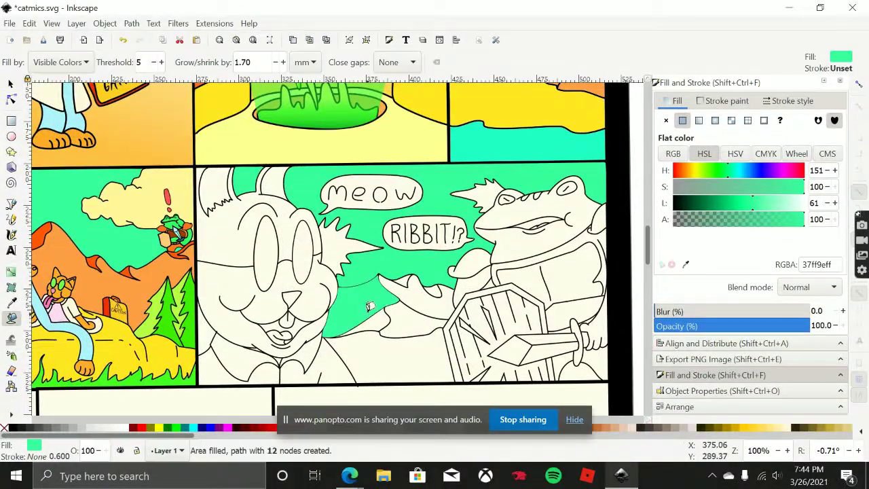
left_click(685, 264)
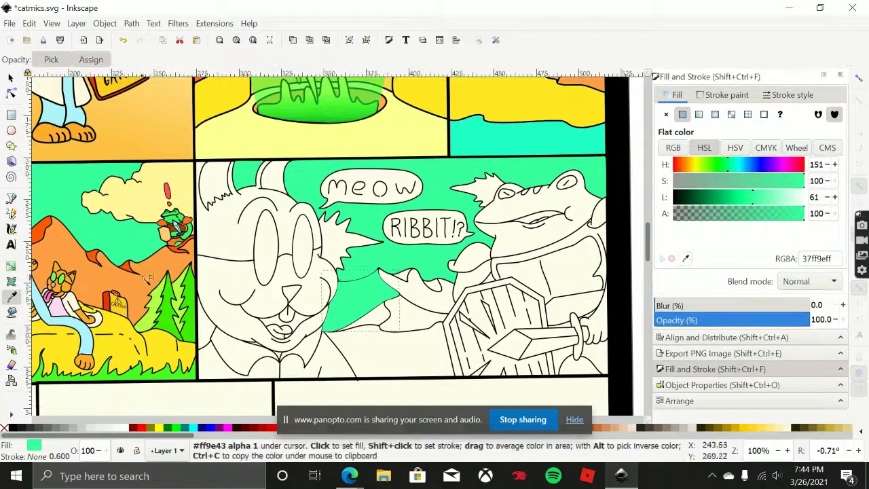
left_click(152, 267)
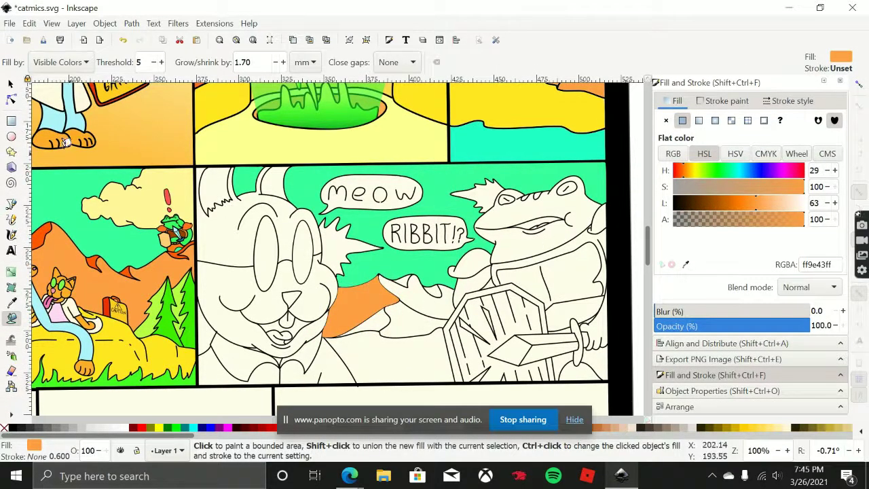
Send the orange mountain shape to the back, then raise it above the panel background, behind the outlines.
left_click(10, 82)
left_click(362, 305)
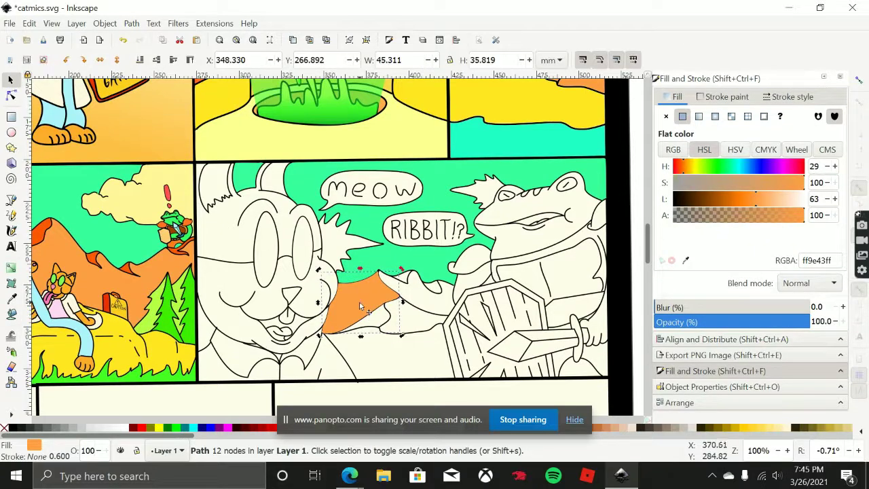
key("End")
key("Page_Up")
Fill the adjoining mountain slope between the peak and the shield with the same orange ff9e43.
scroll(438, 298, "up", 3, "ctrl")
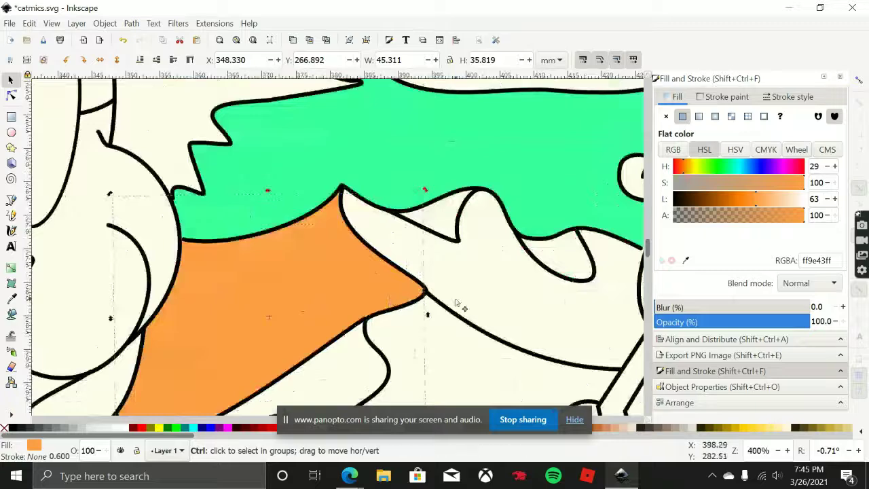
scroll(371, 296, "down", 1, "ctrl")
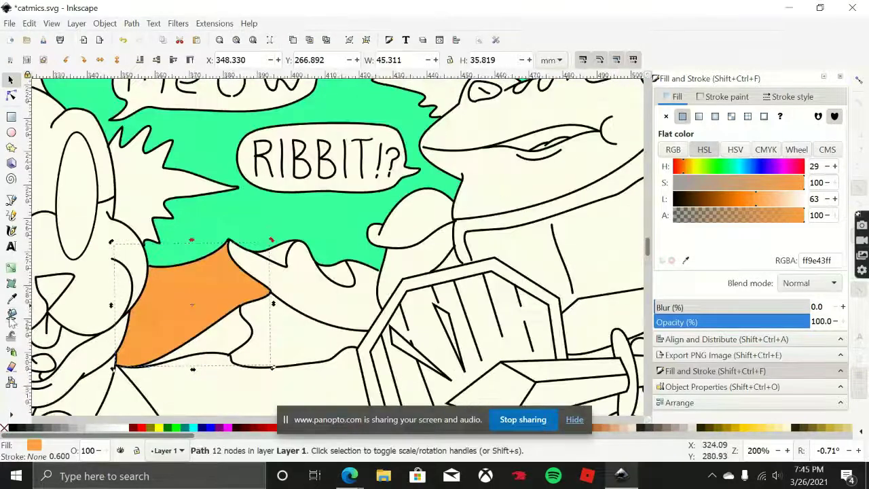
left_click(11, 317)
left_click(318, 303)
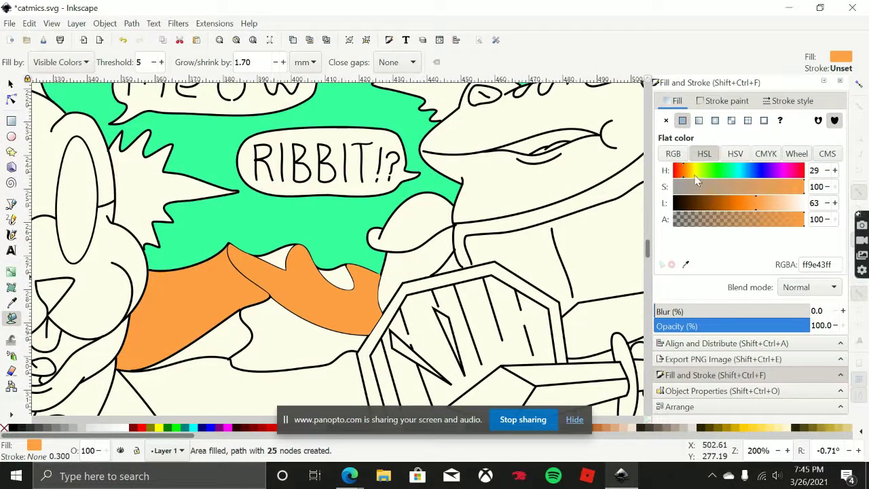
Recolour the mountain slope between the peak and the shield to light orange ffc55e.
left_click(687, 174)
left_click(761, 202)
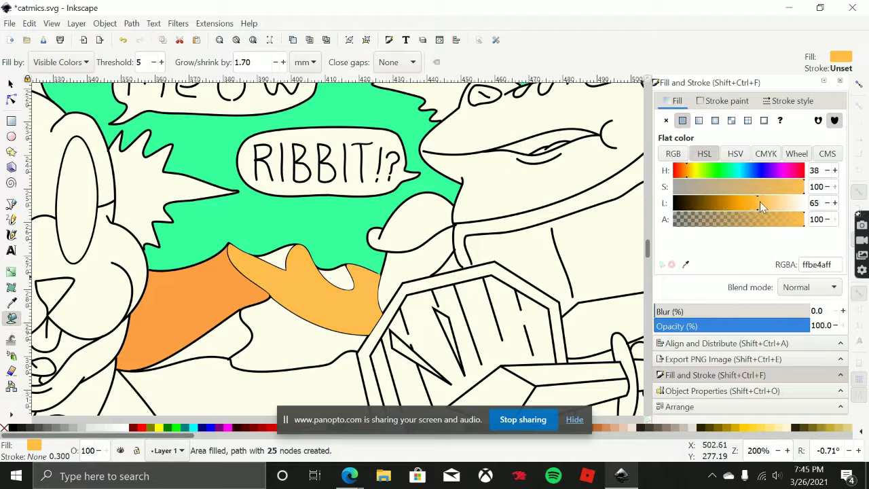
key("Delete")
left_click(283, 318)
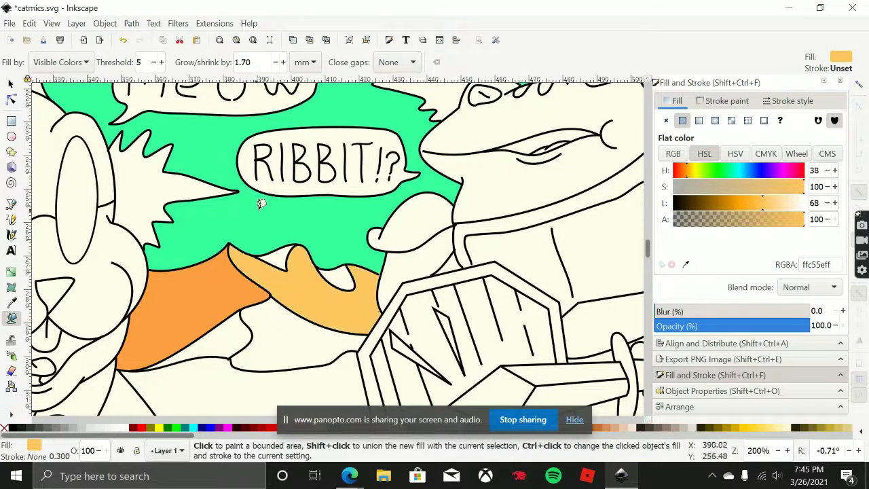
Fill the small notch in the ridge beside the peak and recolour it to red-orange ff6127.
scroll(263, 200, "up", 1)
left_click(291, 277)
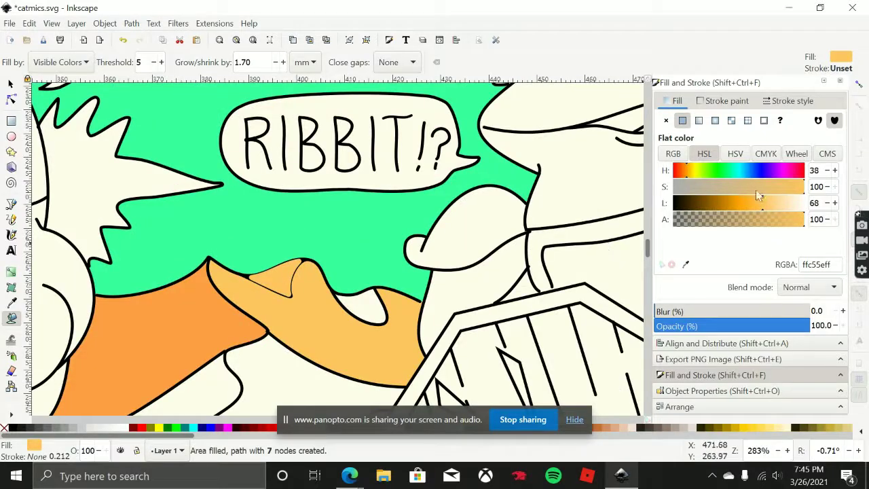
left_click(682, 171)
left_click(753, 203)
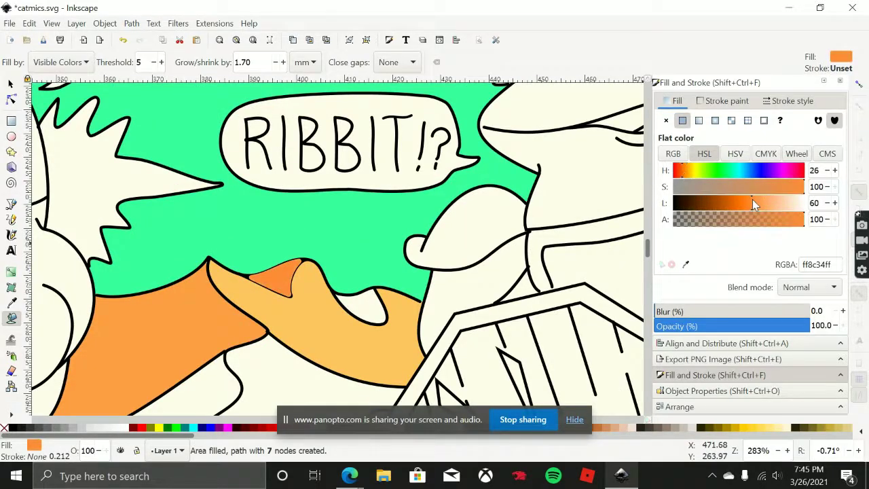
left_click(736, 203)
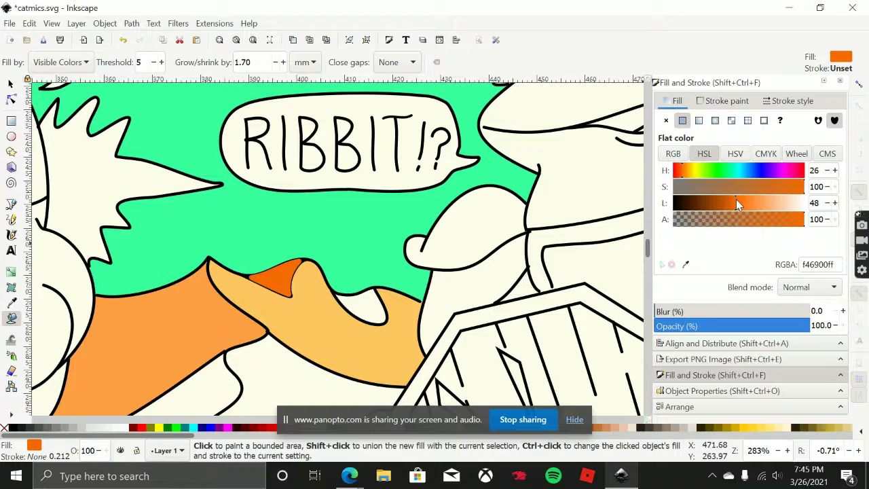
left_click(732, 204)
left_click(680, 172)
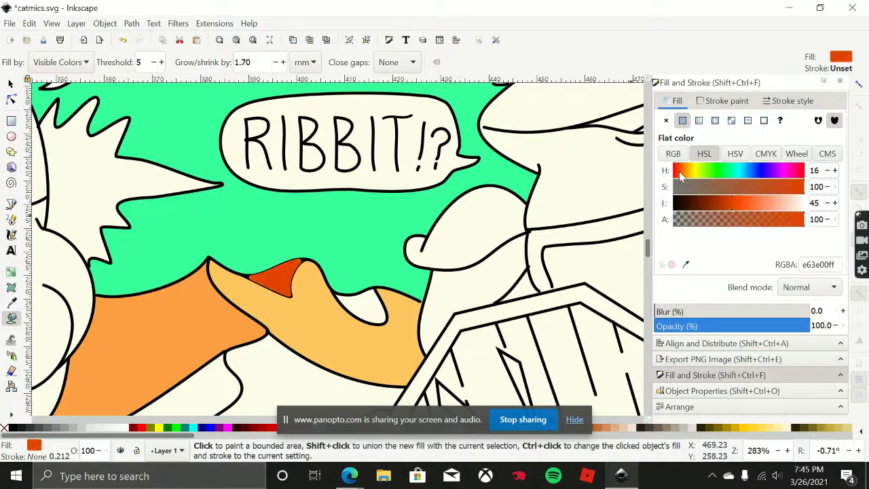
left_click_drag(742, 205, 749, 205)
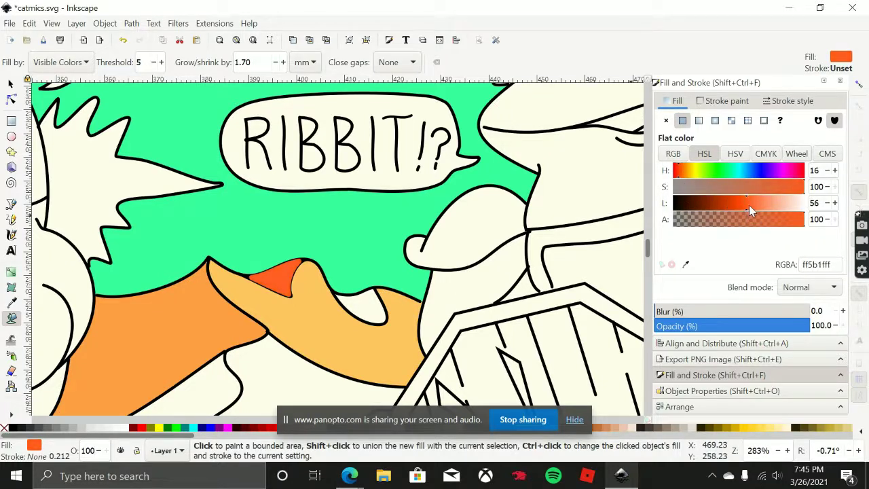
Fill the second ridge notch, nearer the frog, with the same red-orange ff6127, deleting the stray outline fill.
left_click(349, 311)
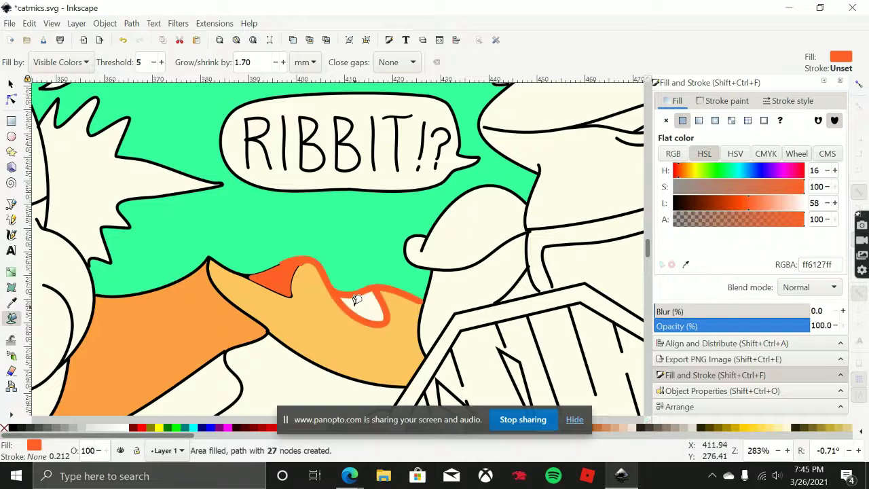
key("Delete")
left_click(360, 307)
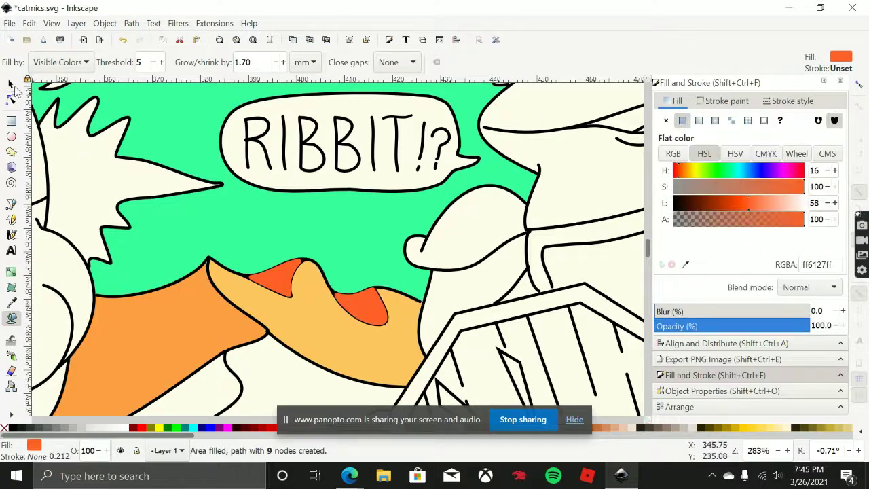
Send both red-orange notch shapes to the back, then raise them above the panel background, behind the outlines.
left_click(11, 84)
left_click(278, 283, "shift")
key("End")
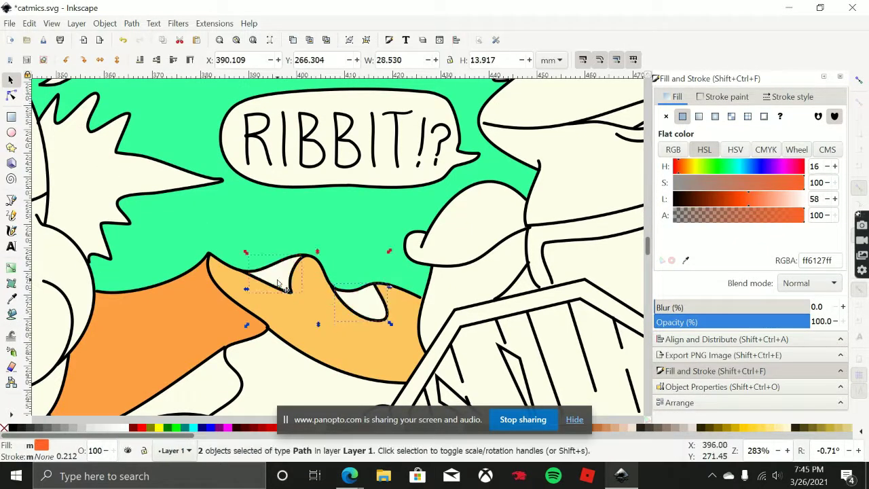
key("Page_Up")
key("Page_Up")
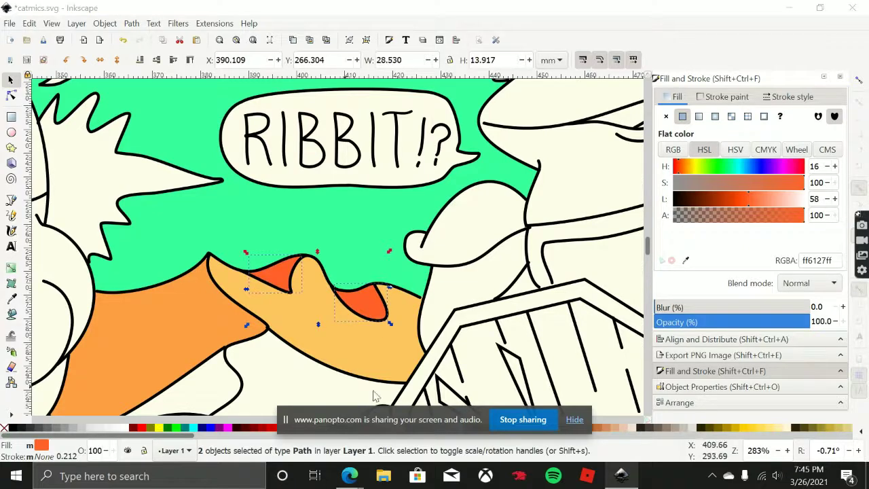
Fill the narrow mountain foothill under the cat-side slope with the current red-orange.
scroll(414, 231, "down", 5)
scroll(414, 231, "left", 3)
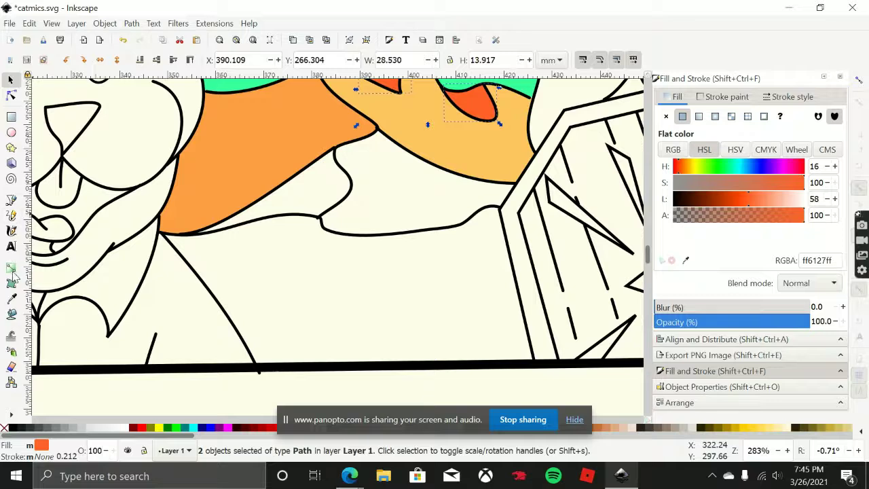
left_click(12, 315)
left_click(330, 182)
scroll(329, 182, "down", 4)
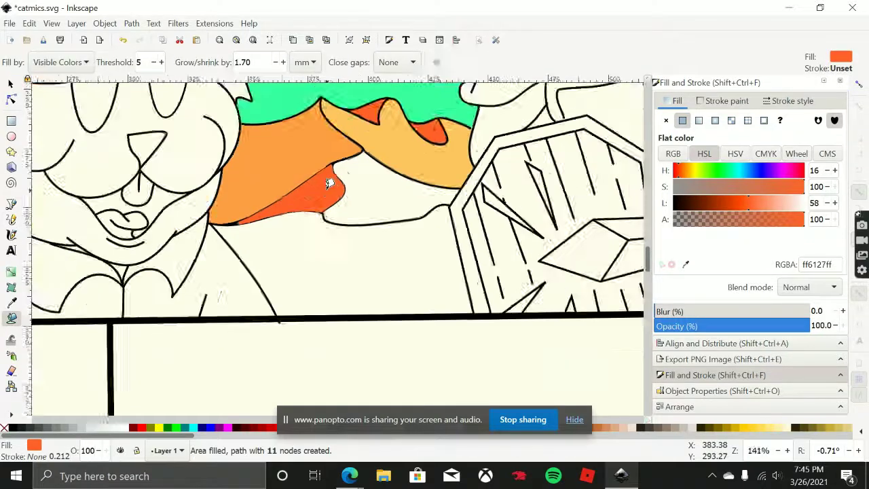
left_click_drag(410, 216, 404, 219)
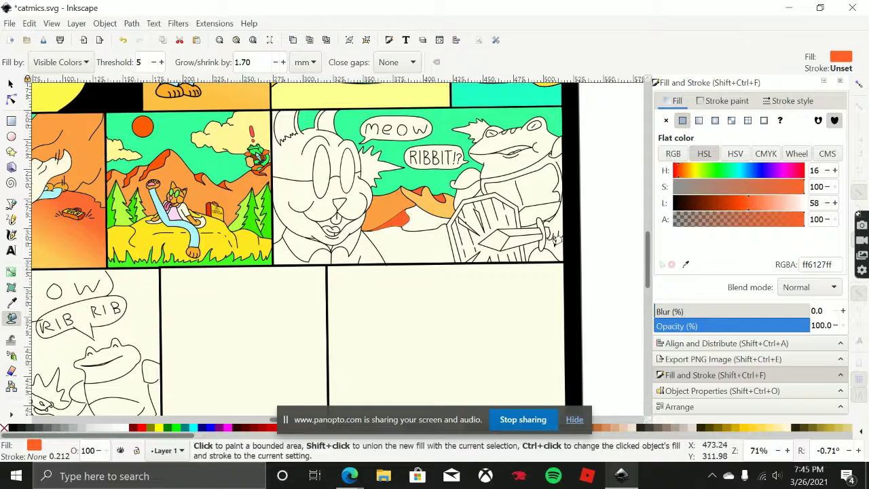
Recolour the narrow foothill by sampling the light orange slope, then shift its hue and lightness to orange ff8c1b.
left_click(686, 264)
left_click(437, 203)
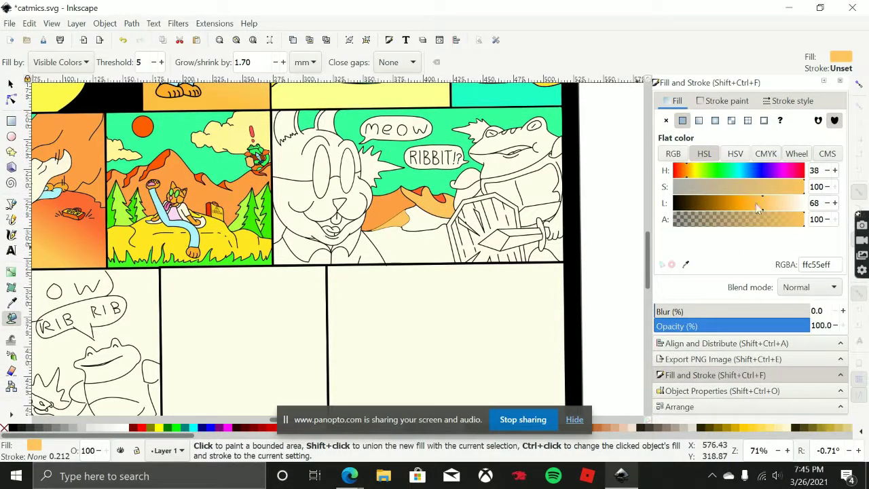
left_click_drag(758, 209, 750, 204)
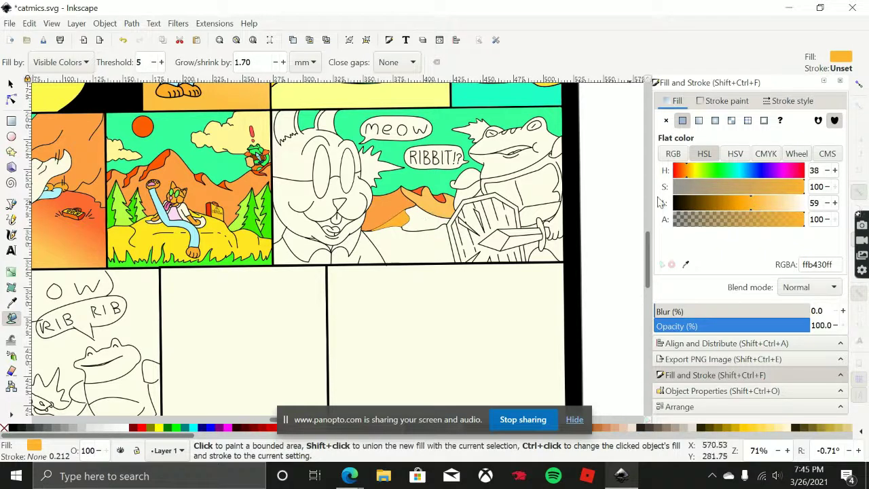
left_click(684, 169)
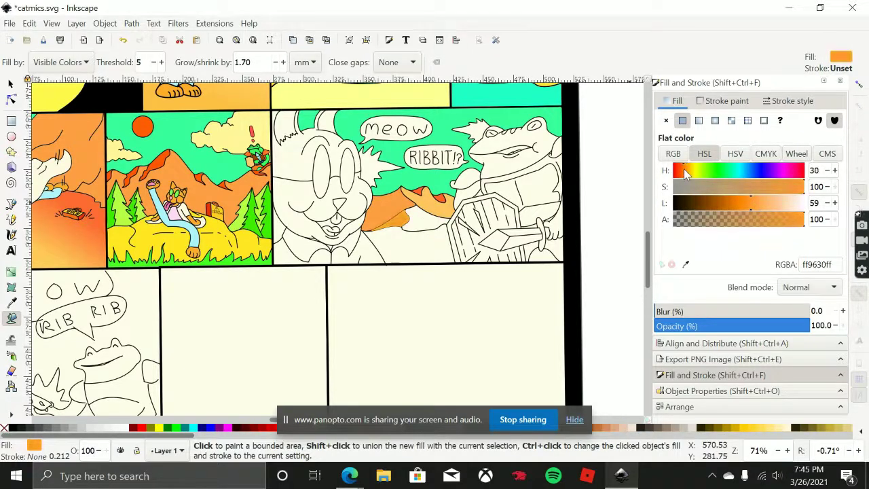
left_click(754, 203)
left_click_drag(755, 201, 746, 201)
Fill the adjoining foothill beside the shield, sample the cat-side mountain's orange for it, and lighten it to ffae61.
left_click(411, 224)
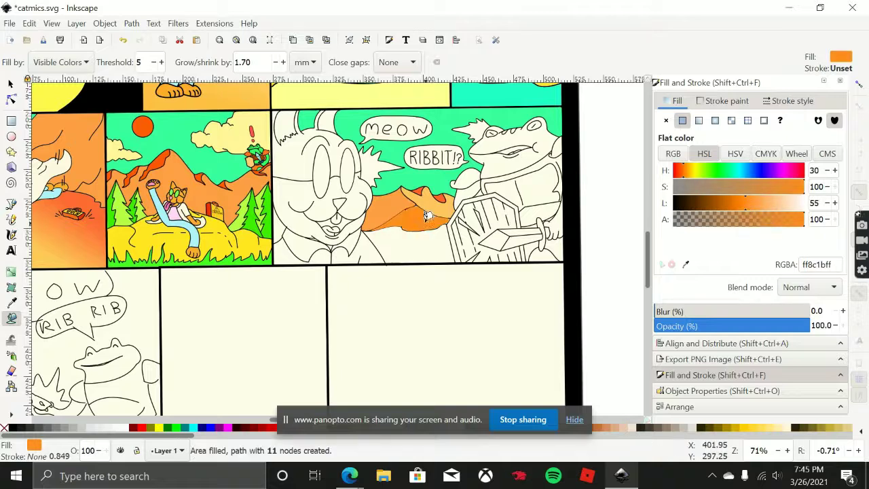
left_click(685, 264)
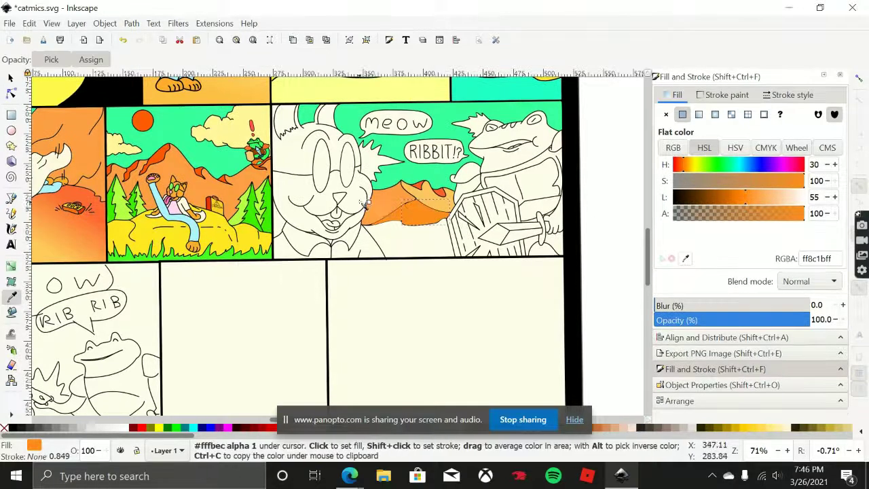
left_click(388, 196)
scroll(400, 203, "up", 2)
scroll(399, 204, "up", 1)
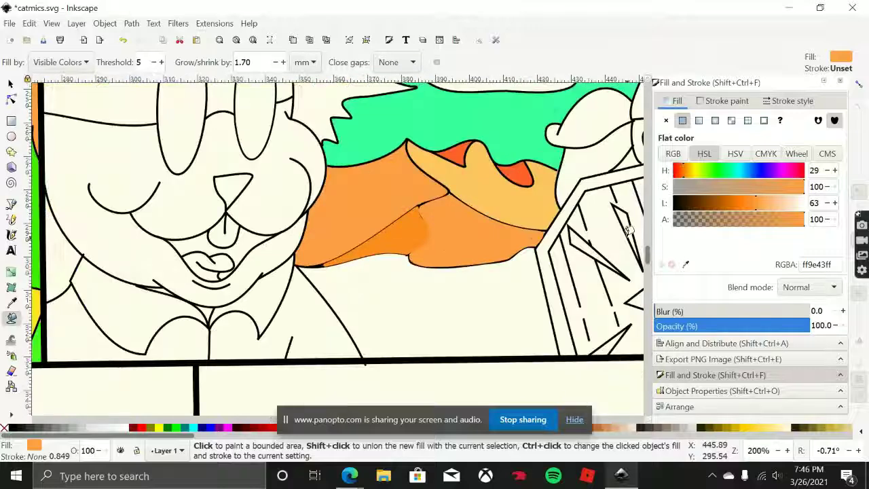
left_click(763, 206)
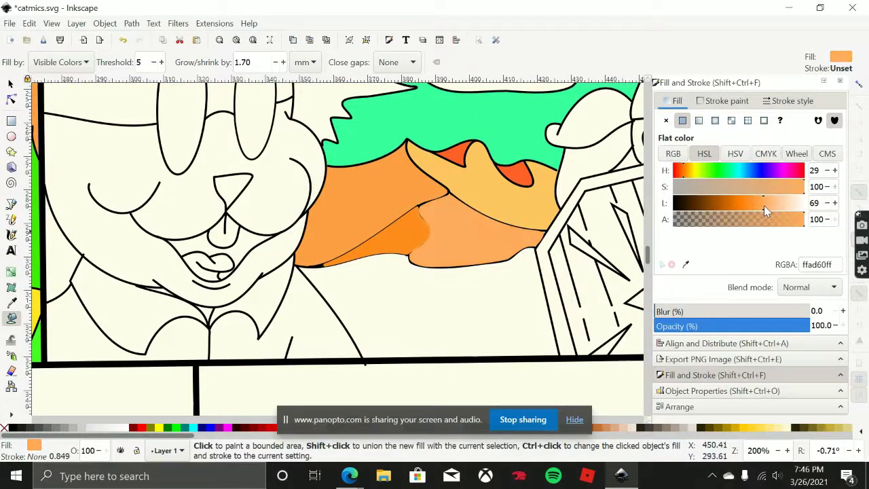
Send both foothill shapes to the back, then raise them just above the panel background, behind the outlines.
left_click(10, 82)
left_click(414, 257)
left_click(397, 233, "shift")
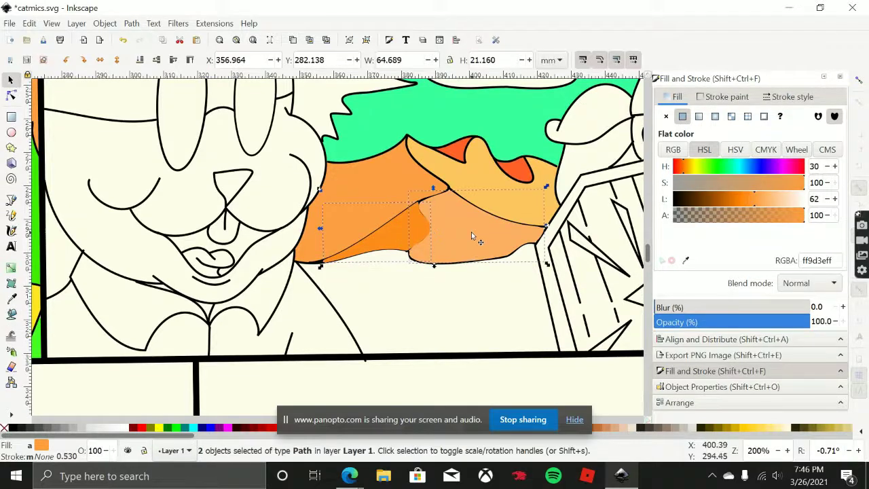
key("End")
key("Page_Up")
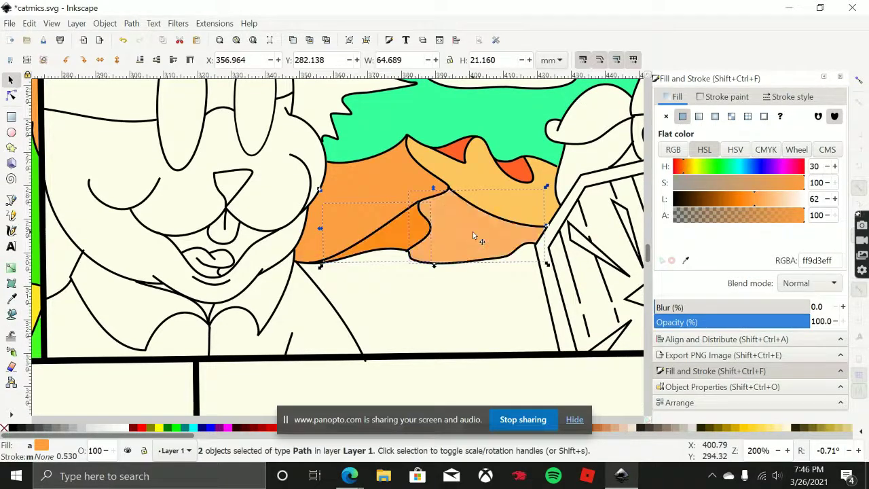
Fill the ground between the cat and the shield and recolour it with yellow ffe620 sampled from the panel above.
left_click(440, 337)
scroll(490, 328, "down", 2)
left_click_drag(491, 328, 396, 316)
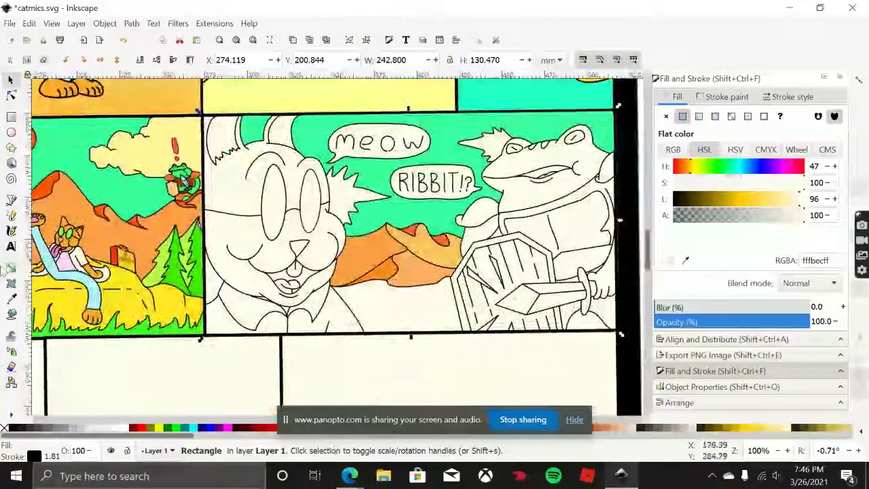
left_click(11, 313)
left_click(443, 309)
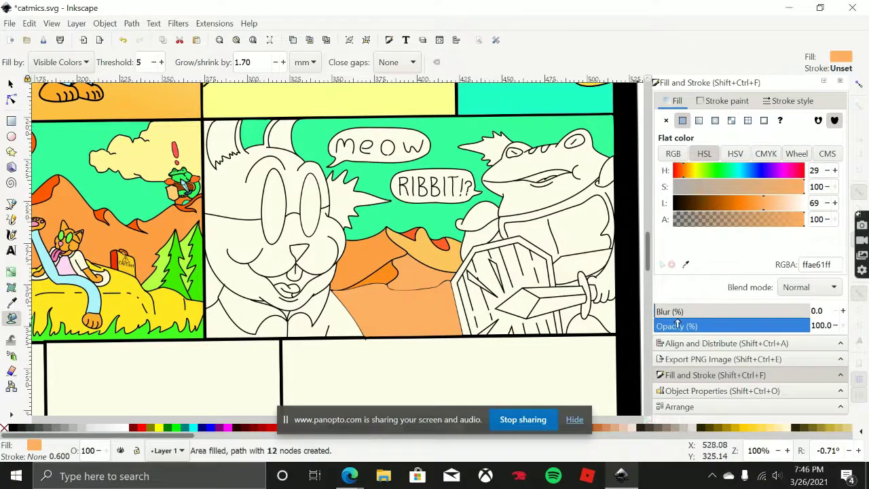
left_click(686, 264)
scroll(408, 272, "up", 4)
scroll(407, 272, "up", 3)
scroll(408, 271, "right", 4)
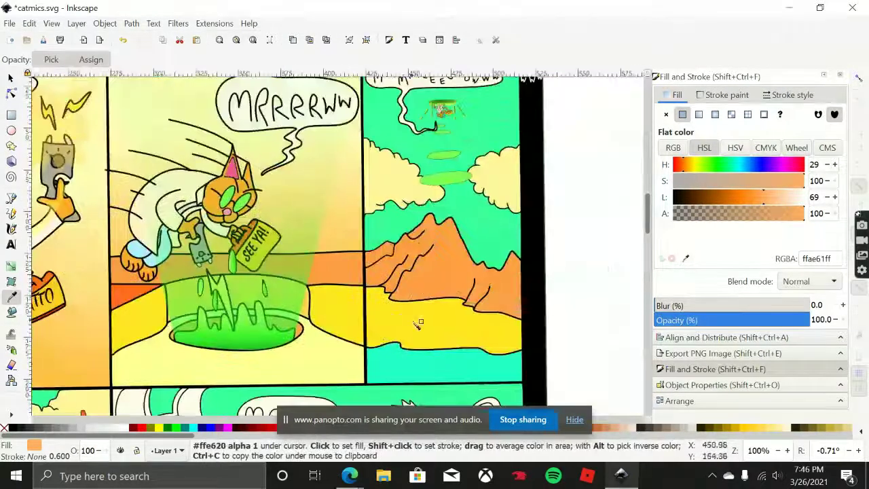
left_click(429, 338)
scroll(428, 337, "down", 10)
scroll(428, 337, "left", 2)
scroll(400, 306, "up", 2)
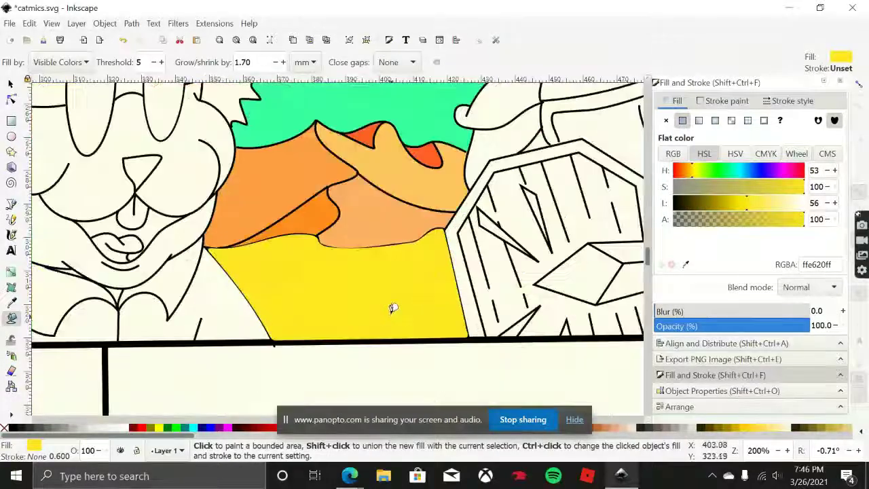
Lighten the yellow ground to ffed5c and compare it with the surrounding panels.
scroll(392, 308, "left", 1)
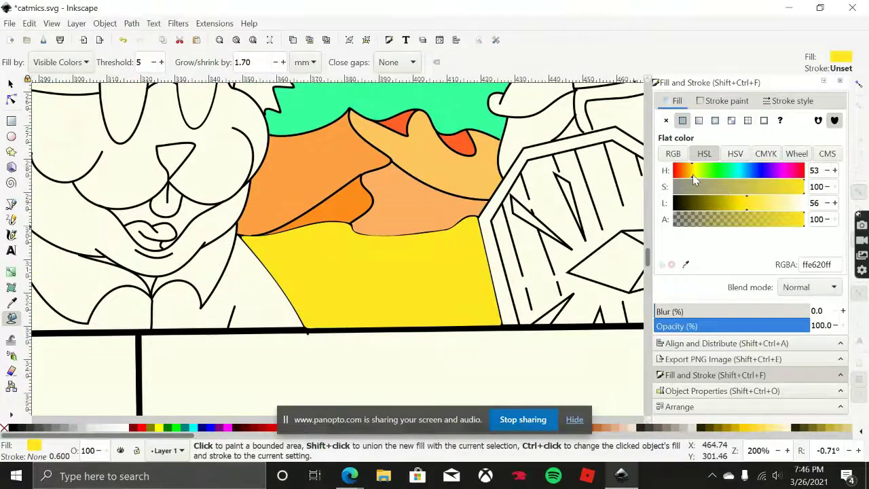
left_click(753, 203)
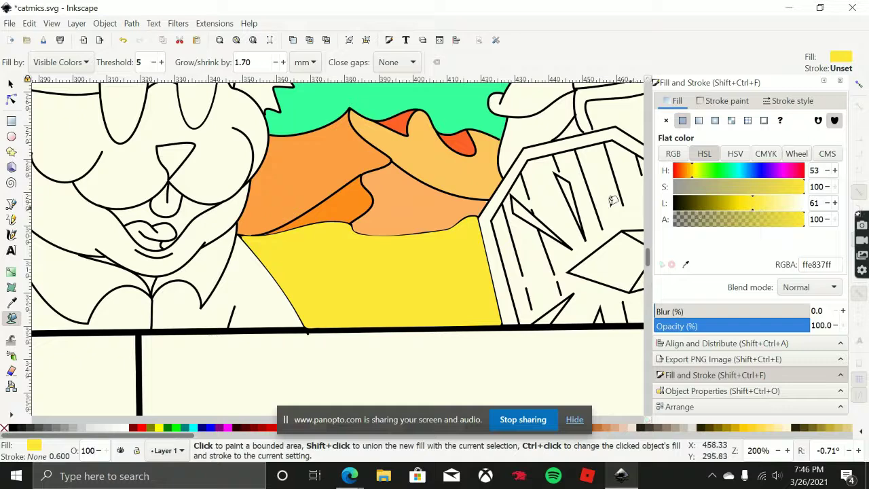
left_click_drag(756, 205, 763, 204)
scroll(527, 204, "down", 2)
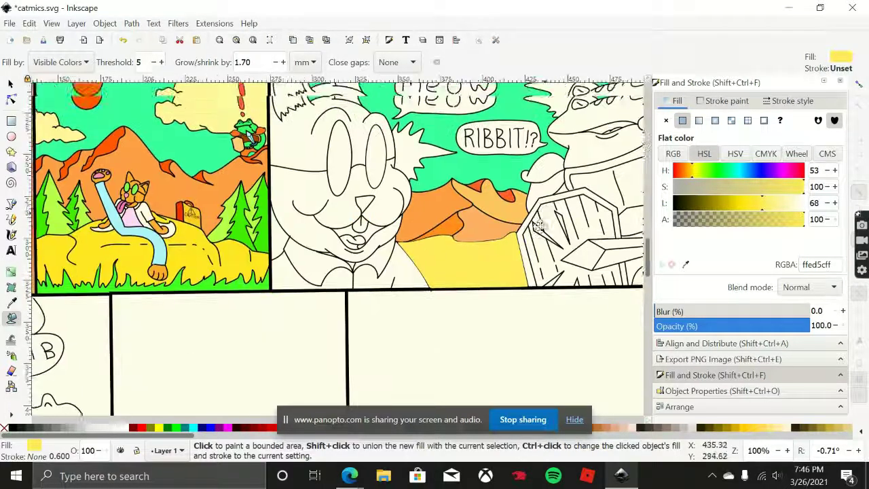
scroll(509, 221, "up", 9)
scroll(443, 297, "down", 6)
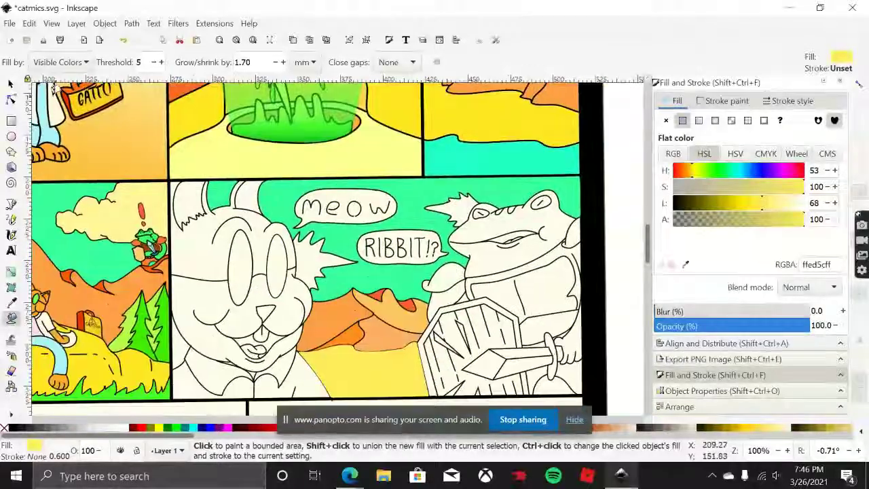
Send the yellow ground and the foothill beside the shield to the back, then raise them just above the panel background, behind the outlines.
left_click(10, 82)
left_click(377, 360)
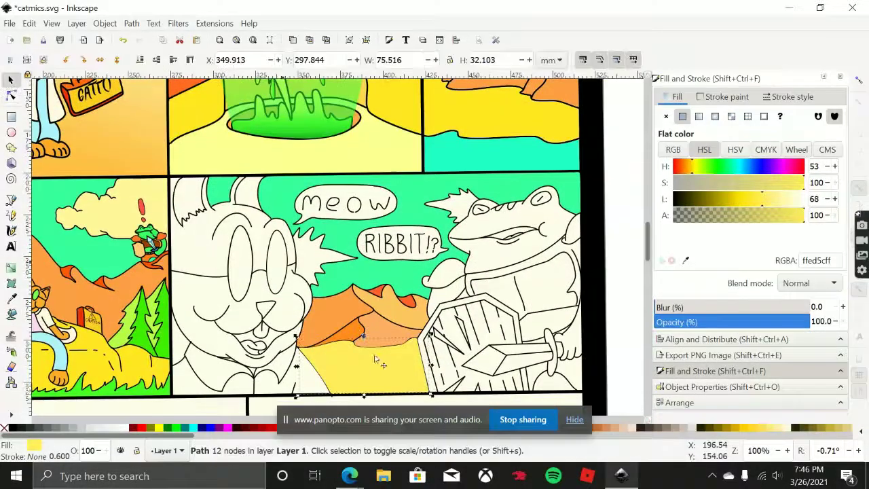
scroll(387, 373, "up", 5, "ctrl")
scroll(390, 373, "down", 2, "ctrl")
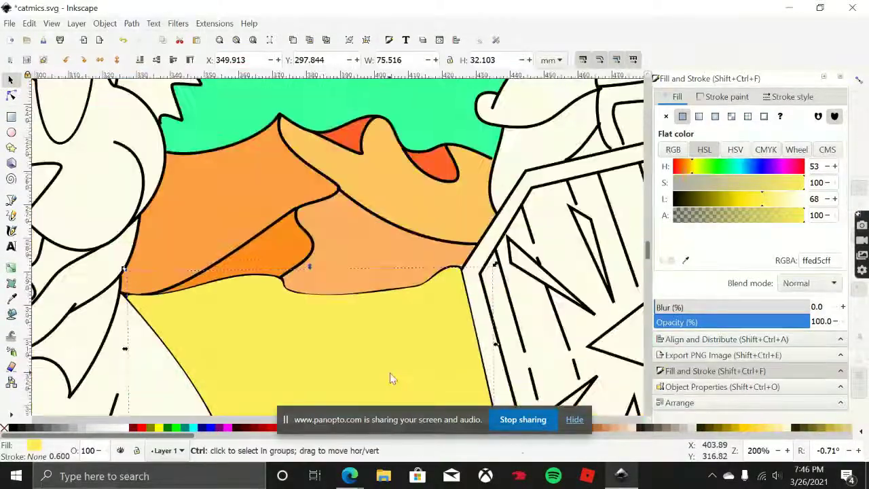
left_click_drag(390, 368, 414, 262)
scroll(407, 250, "down", 1, "ctrl")
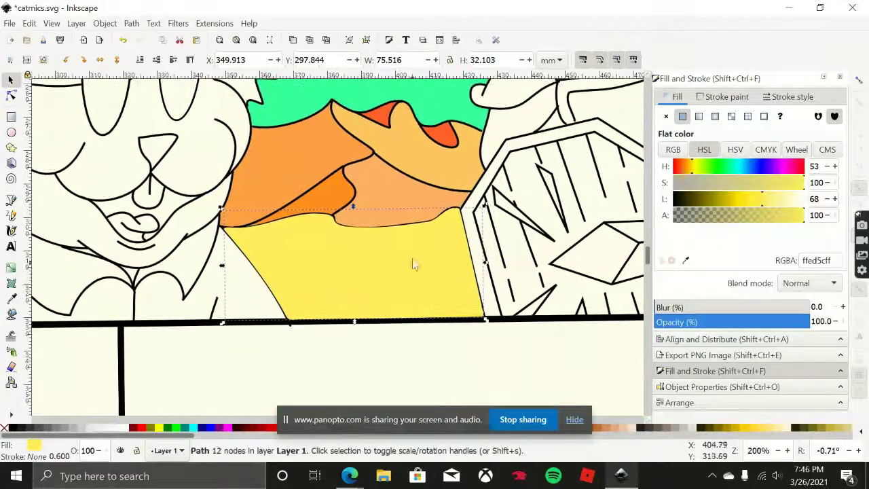
left_click(378, 197)
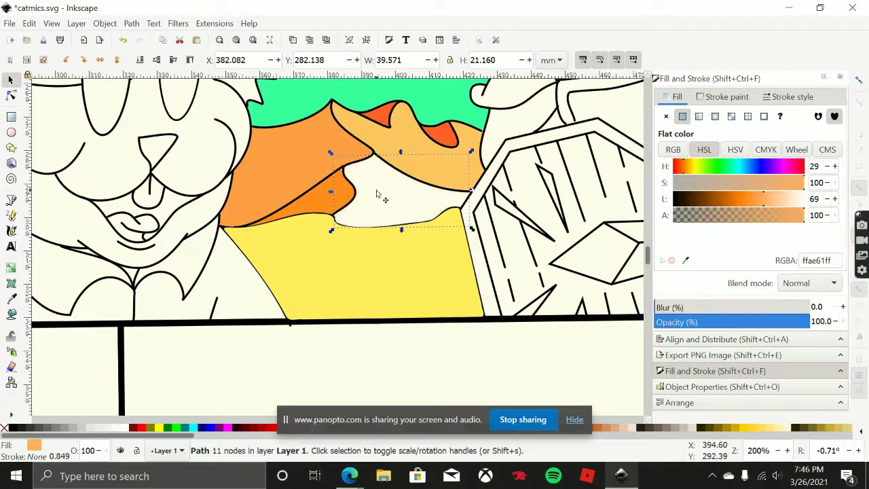
left_click(450, 286)
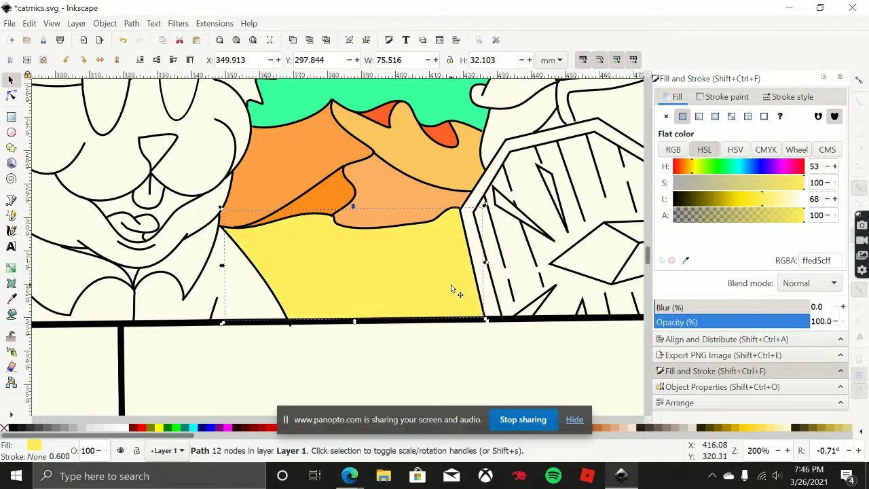
scroll(400, 261, "down", 3)
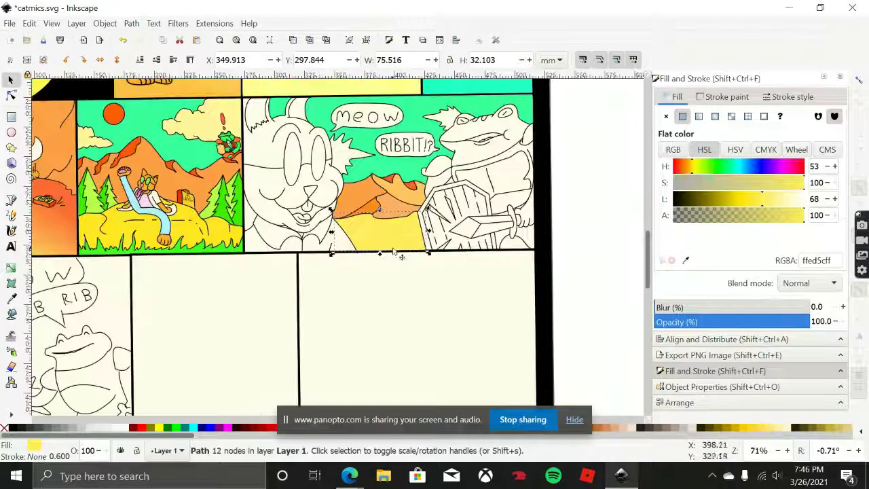
scroll(241, 244, "up", 3)
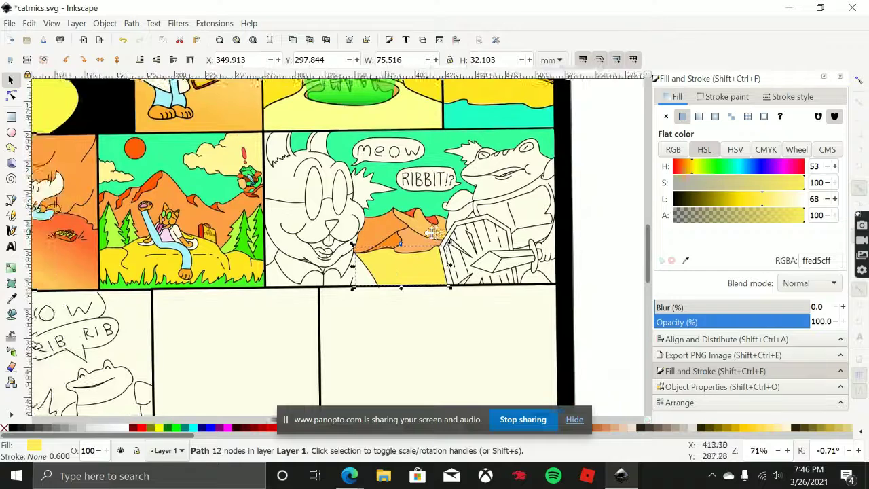
left_click(12, 314)
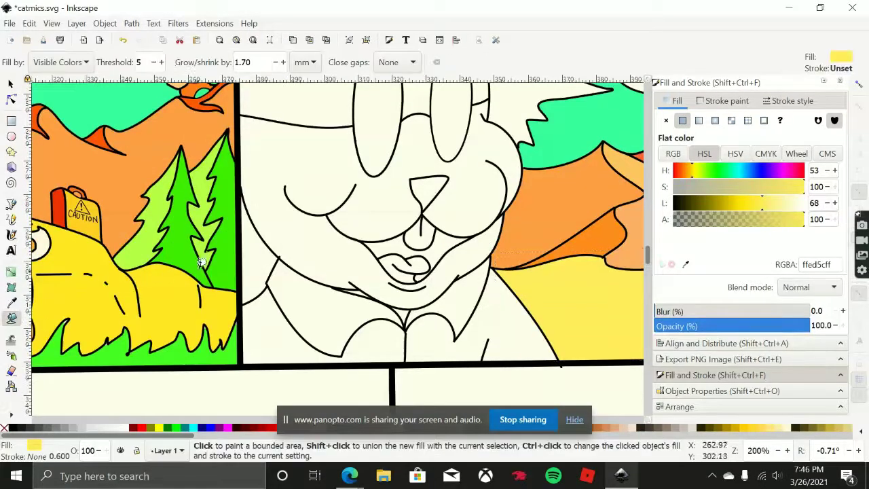
left_click(266, 254)
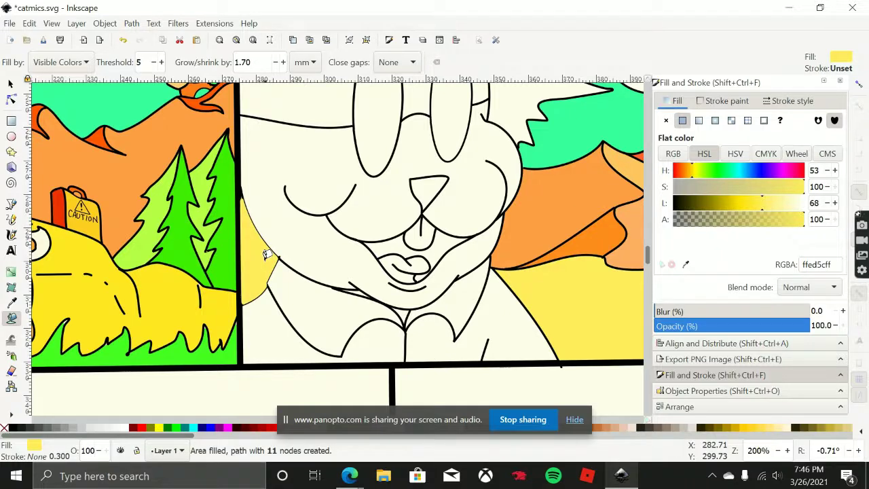
key("ctrl+z")
Draw freehand ground and mountain lines across the small gap between the panel border and the cat's cheek.
scroll(241, 248, "up", 1)
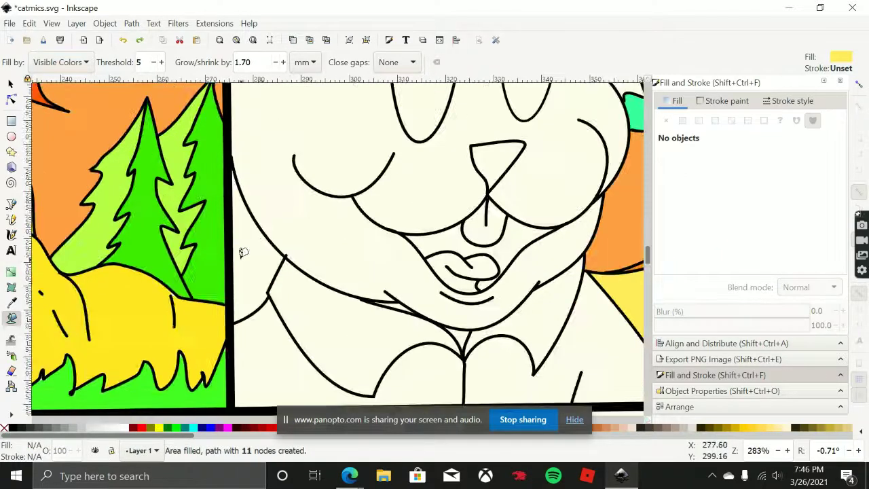
scroll(329, 252, "left", 2)
key("p")
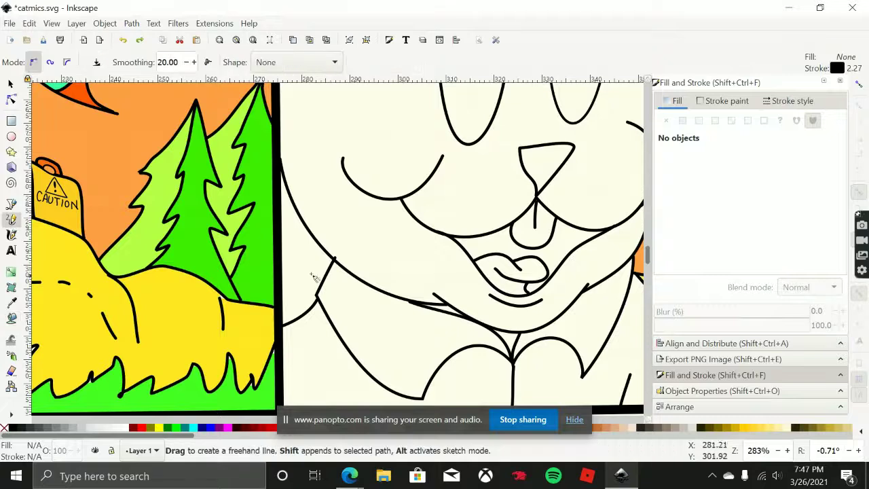
mouse_move(333, 260)
left_mouse_down()
mouse_move(280, 245)
mouse_move(300, 251)
mouse_move(303, 224)
left_mouse_up()
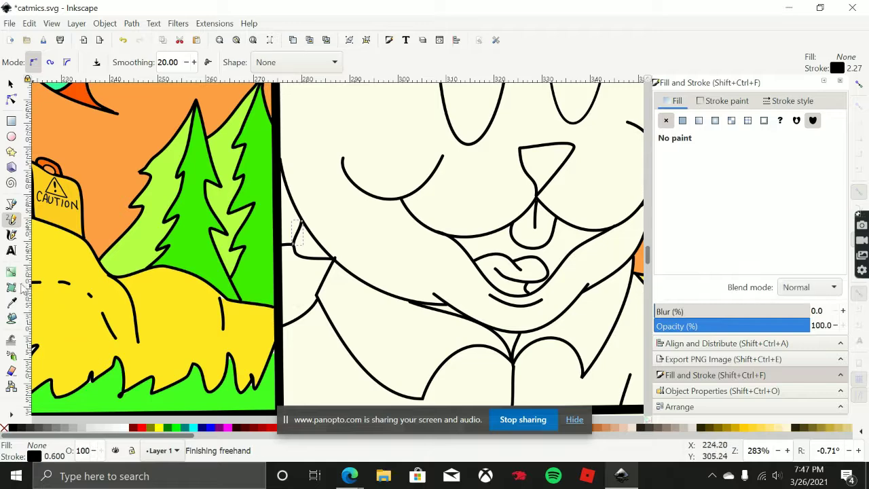
Fill the ground and mountain areas in the gap beside the cat's cheek with yellow ffed5c.
left_click(11, 317)
left_click(310, 281)
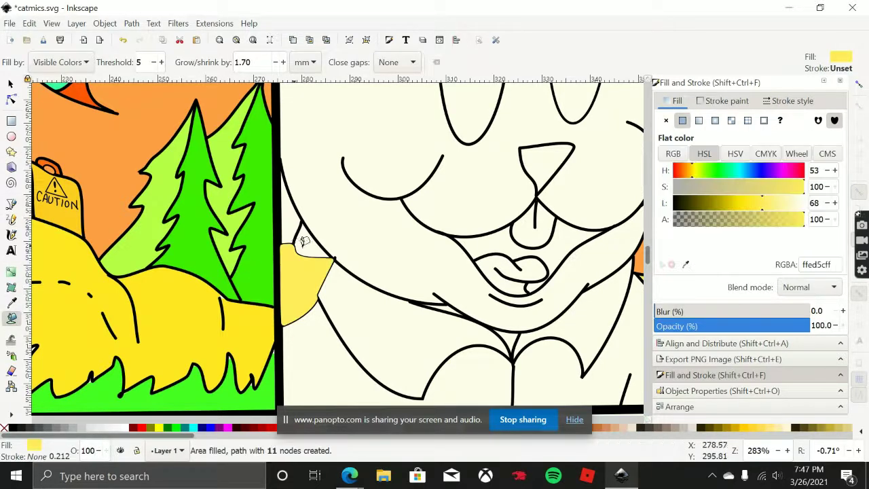
scroll(303, 241, "left", 3)
scroll(304, 241, "up", 2)
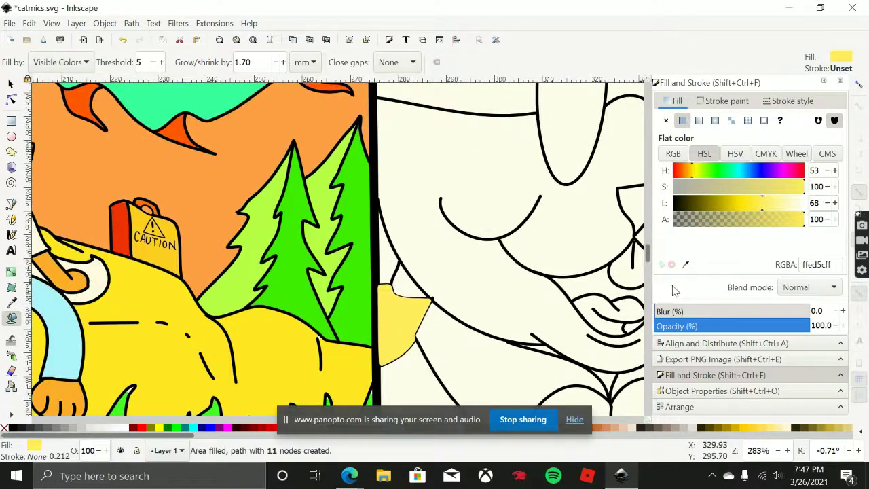
left_click(390, 264)
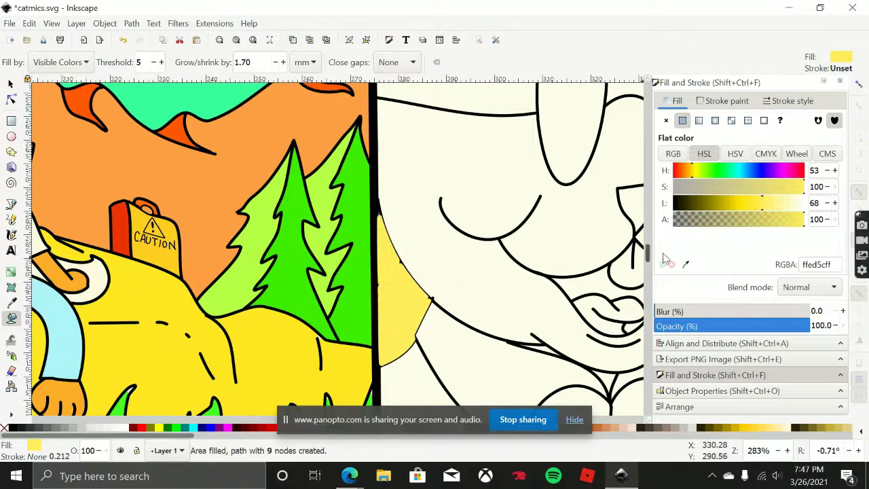
Recolour the gap's mountain sliver with orange ff9e43 and its small facet with red-orange ff5603, both sampled from the neighbouring panel's mountains.
left_click(686, 264)
left_click(233, 163)
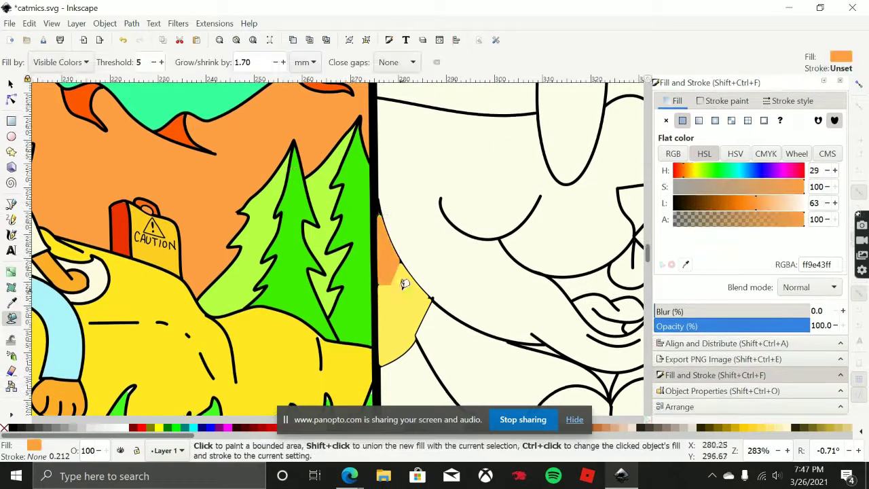
left_click(10, 82)
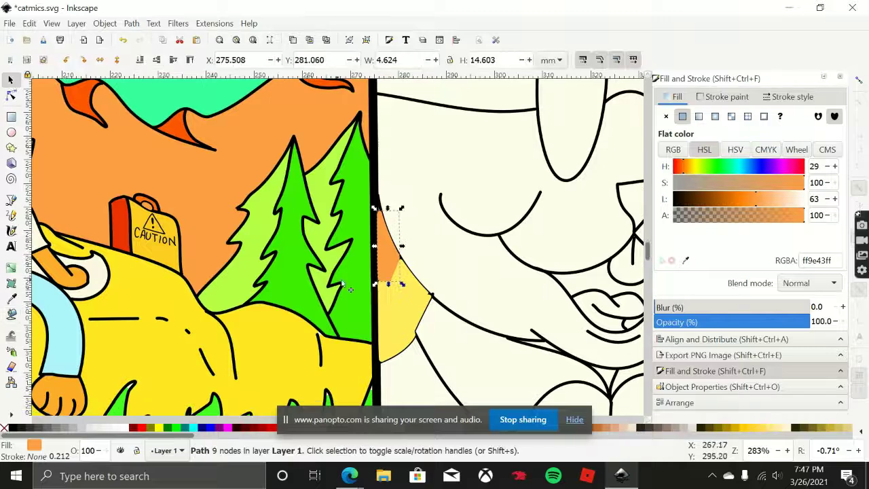
left_click(419, 292)
left_click(686, 260)
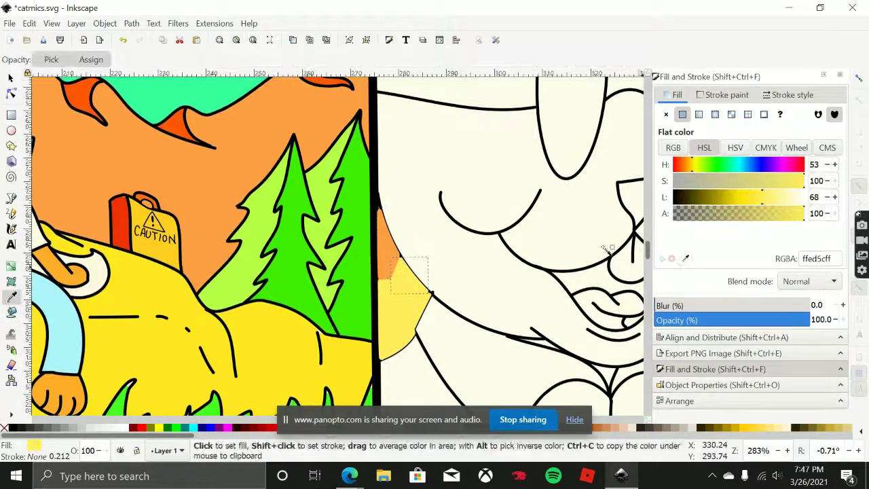
left_click(191, 133)
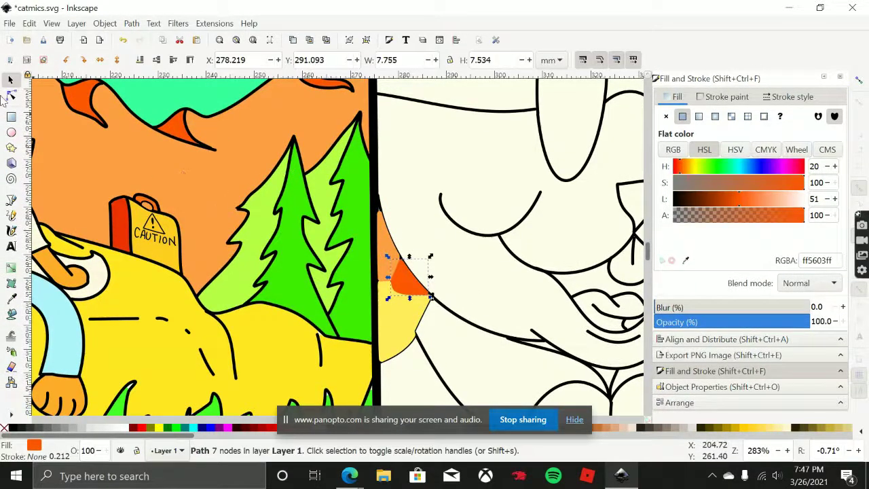
Send the gap's mountain, facet and ground fills to the back, then raise them above the panel background, behind the outlines.
left_click(379, 243, "shift")
left_click(401, 318, "shift")
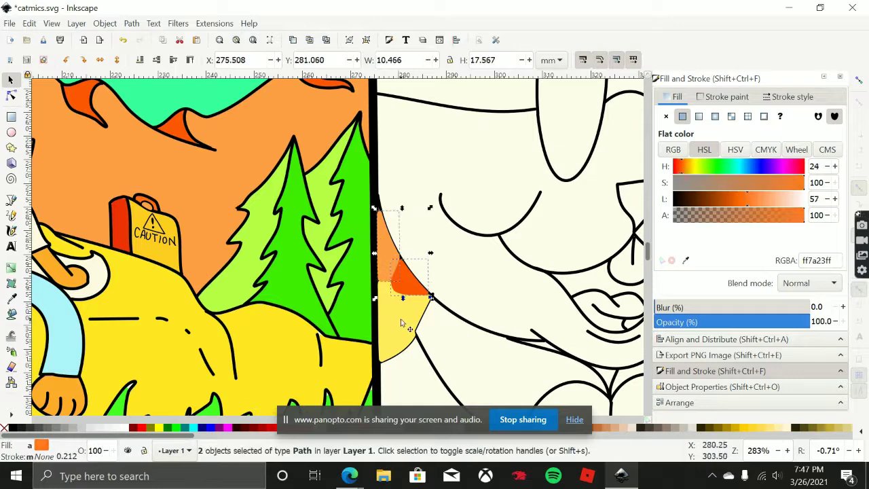
key("End")
key("Page_Up")
key("Page_Up")
key("Page_Up")
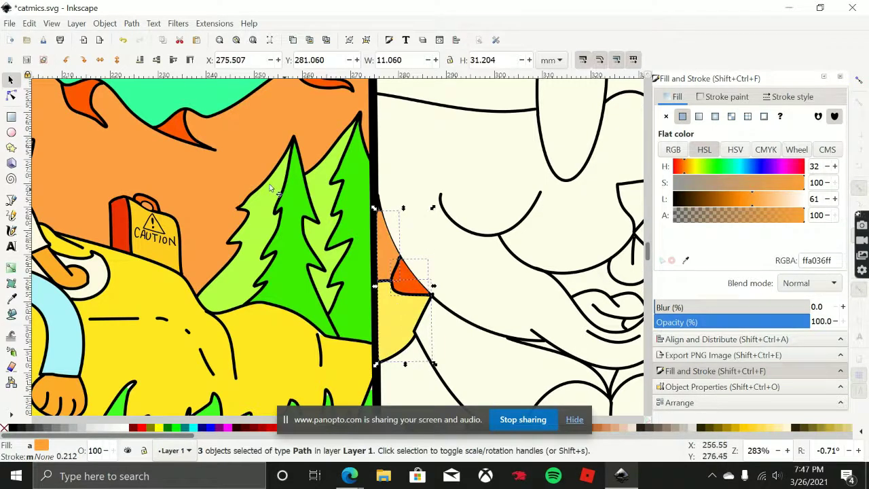
left_click(456, 279)
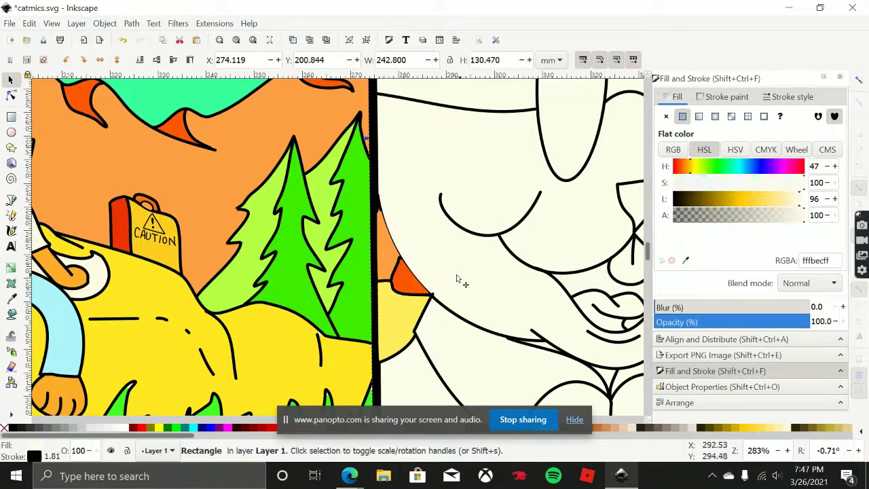
Try to restack the small red-orange facet behind the cat's face outline.
left_click(415, 285)
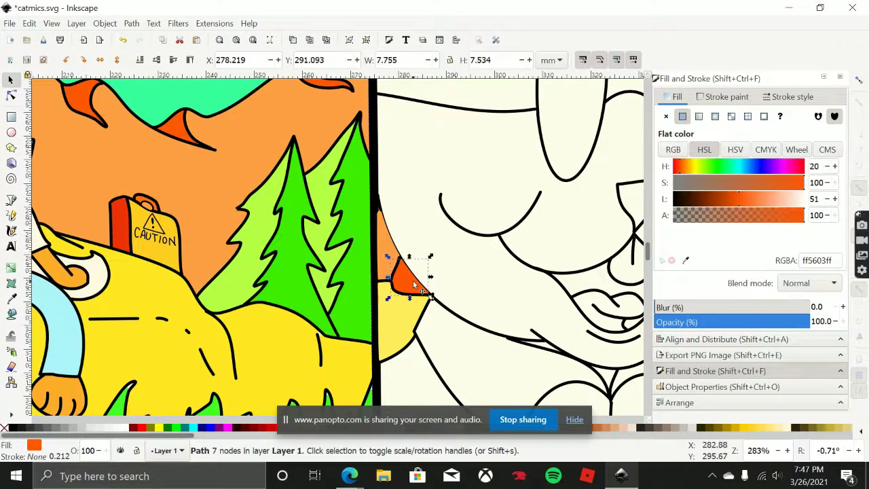
key("End")
key("Home")
left_click(442, 311)
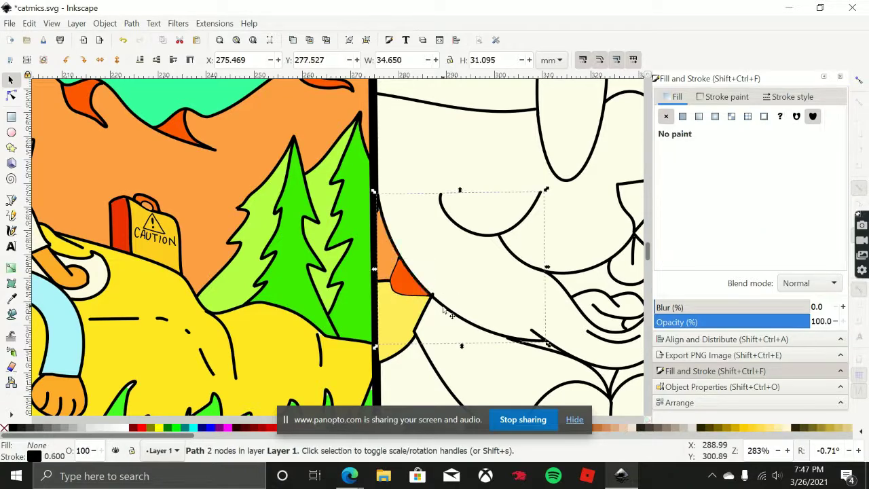
left_click(399, 293)
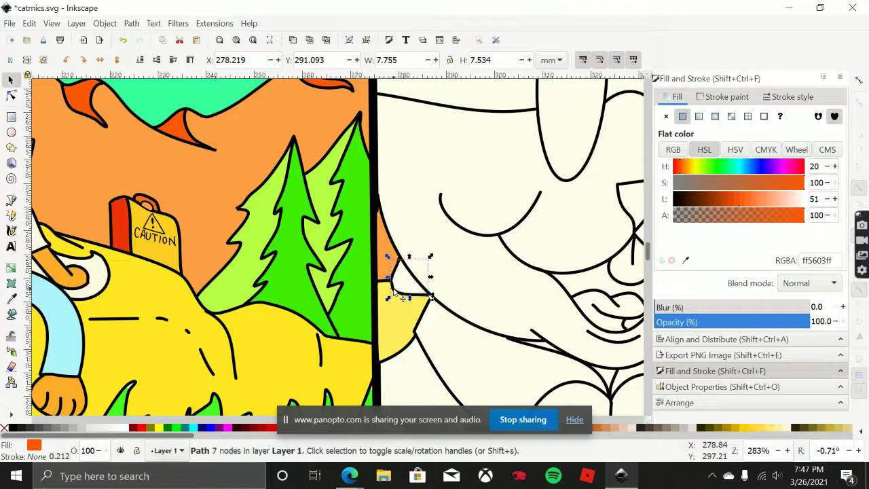
left_click(394, 292, "alt")
left_click(400, 281, "alt")
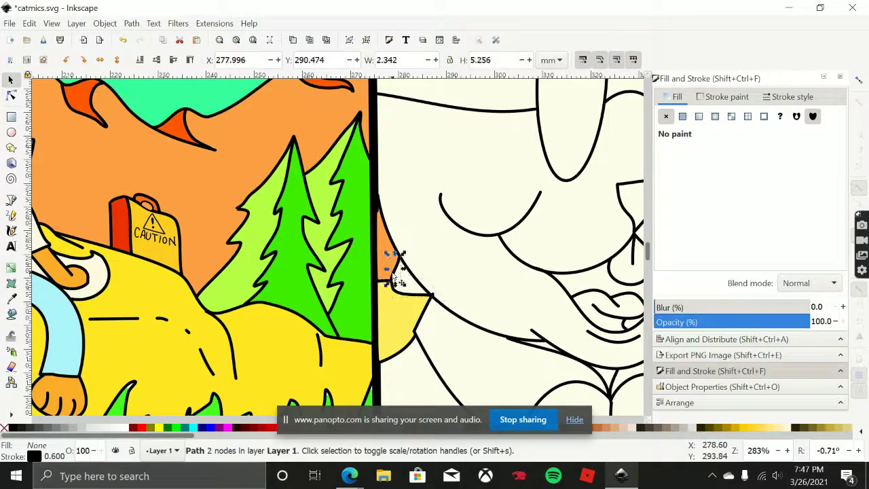
left_click(423, 293, "alt")
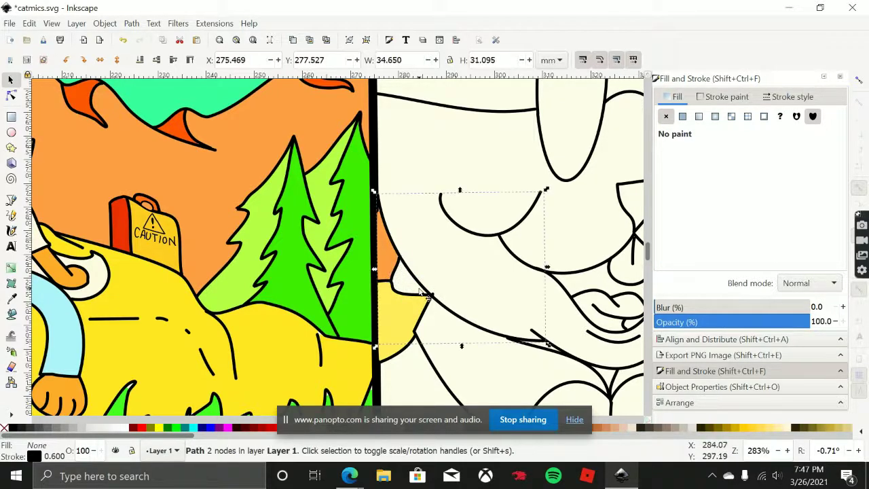
Refill the small facet beside the cat's cheek with ff5603, send it to the back and raise it one level above the panel background.
left_click(11, 313)
left_click(418, 291)
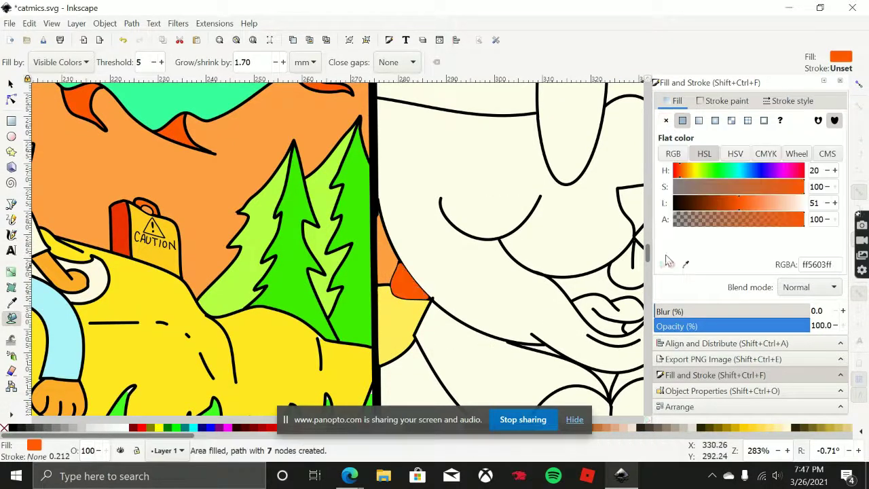
left_click(9, 81)
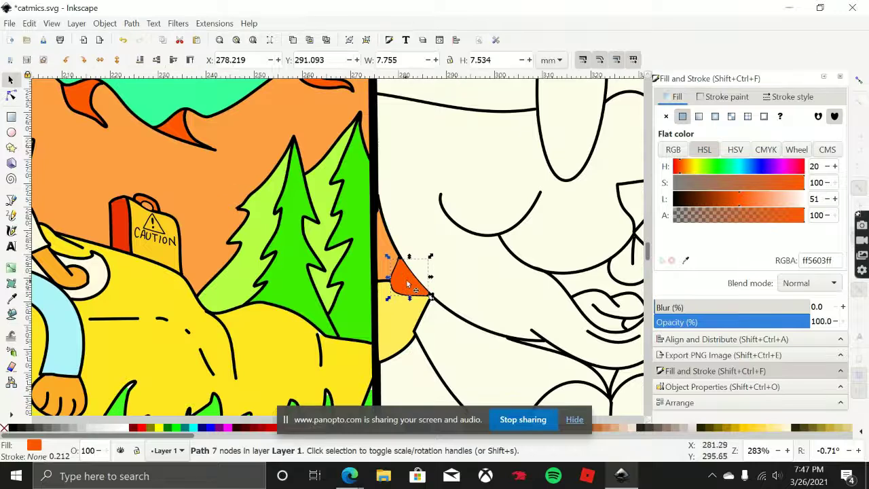
key("End")
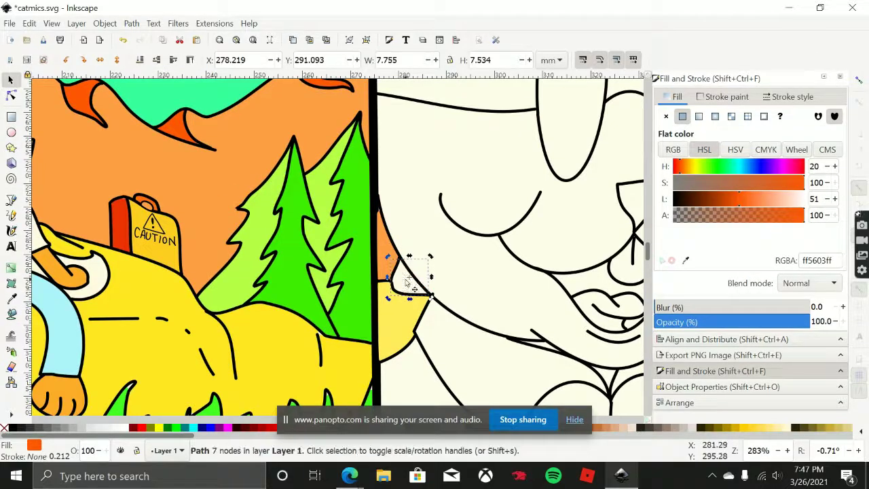
key("Page_Up")
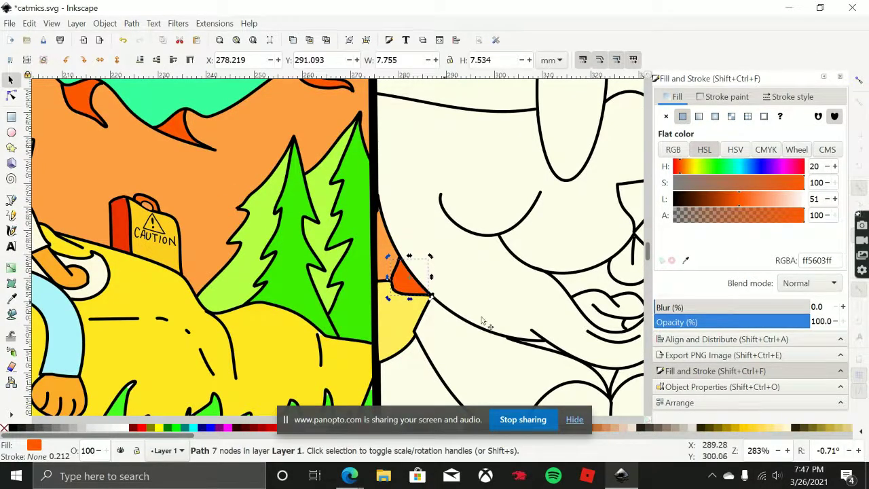
scroll(225, 177, "down", 2, "ctrl")
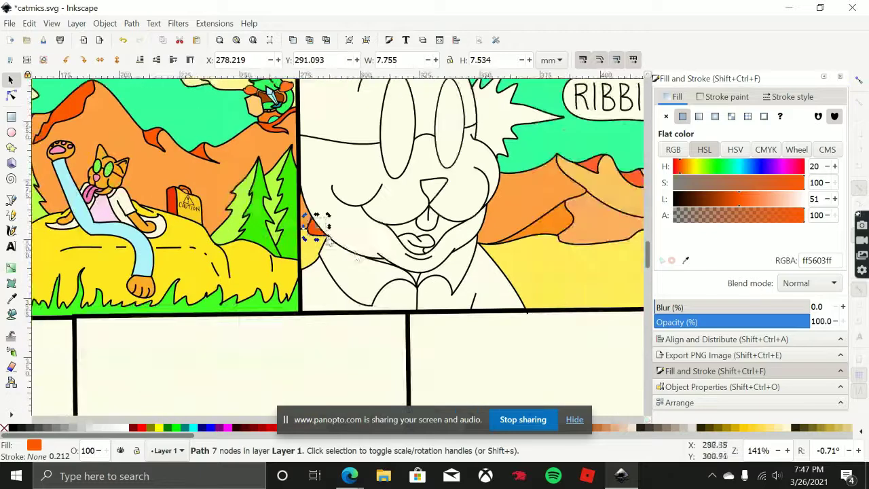
left_click(547, 299)
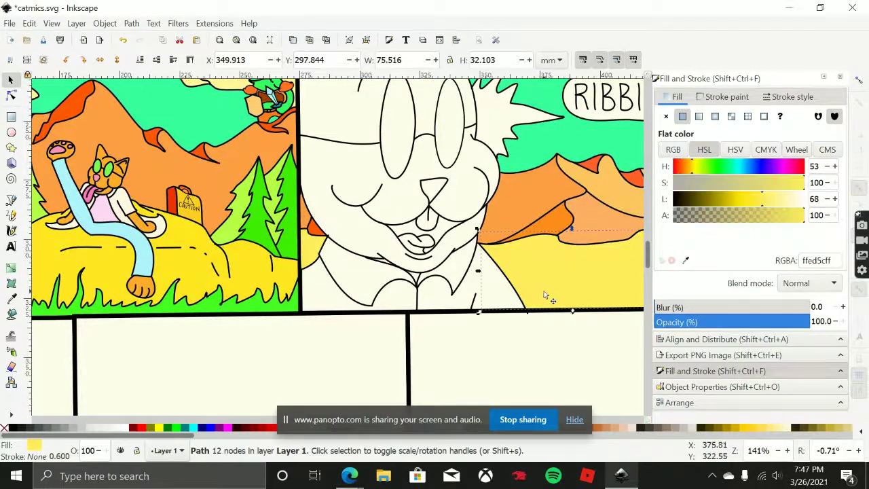
scroll(548, 298, "down", 2, "ctrl")
scroll(546, 296, "down", 1, "ctrl")
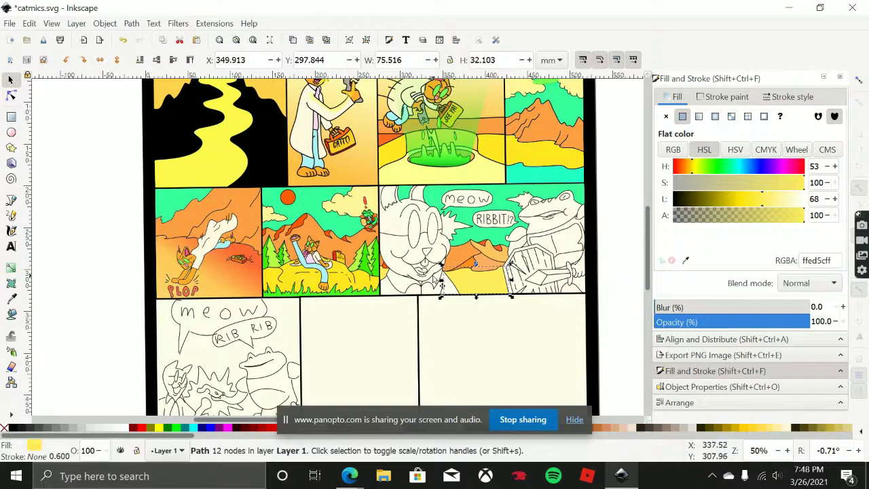
scroll(421, 272, "up", 3, "ctrl")
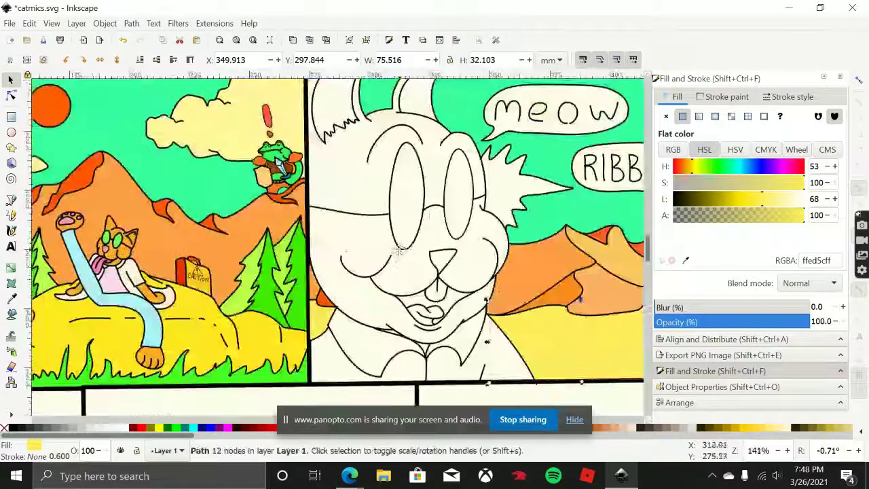
Fill the cat's lower face and recolour it with orange feac29 sampled from the cat in the neighbouring panel.
left_click(11, 313)
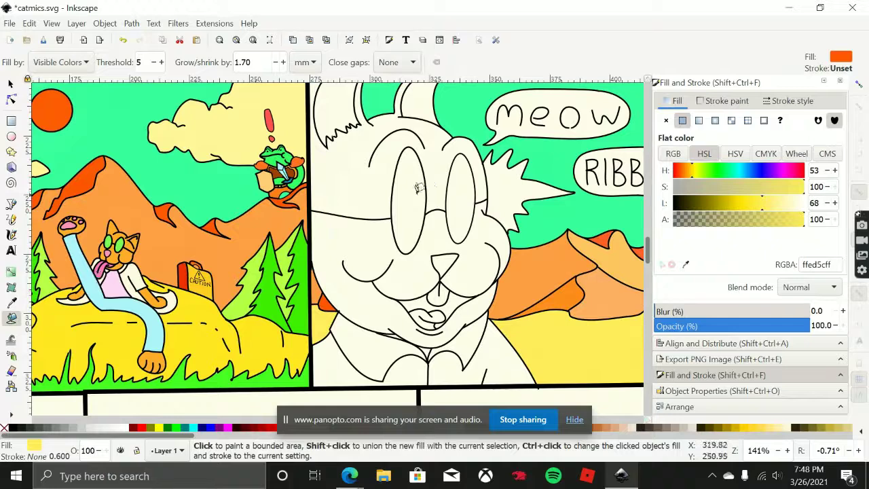
mouse_move(438, 185)
left_mouse_down()
mouse_move(404, 213)
mouse_move(398, 188)
mouse_move(420, 172)
left_mouse_up()
left_click(349, 237)
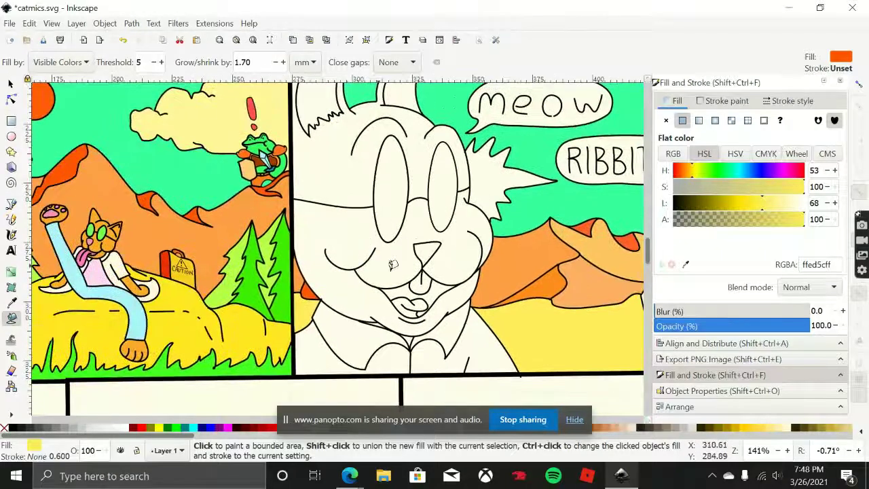
left_click_drag(447, 254, 468, 258)
left_click(685, 264)
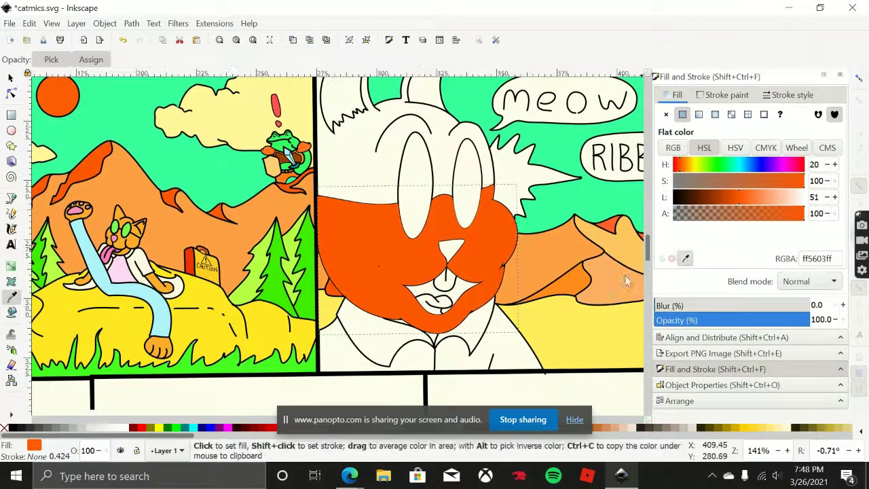
left_click(139, 238)
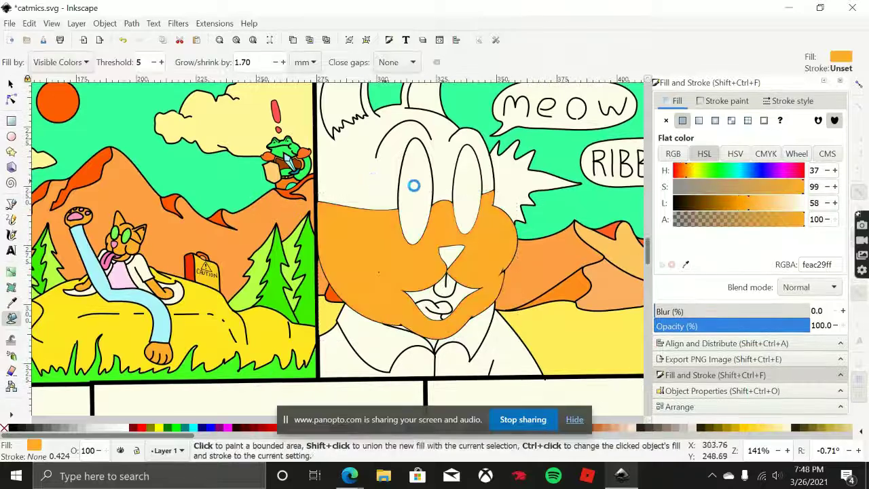
Fill the cat's upper head, the small gap along its jaw and the neck opening above the collar with orange feac29.
left_click(457, 213)
left_click_drag(457, 214, 446, 207)
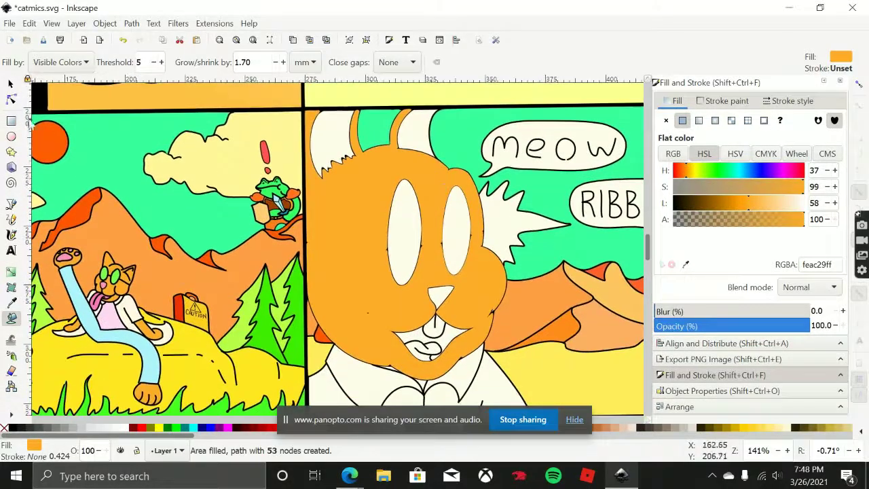
scroll(394, 356, "up", 5)
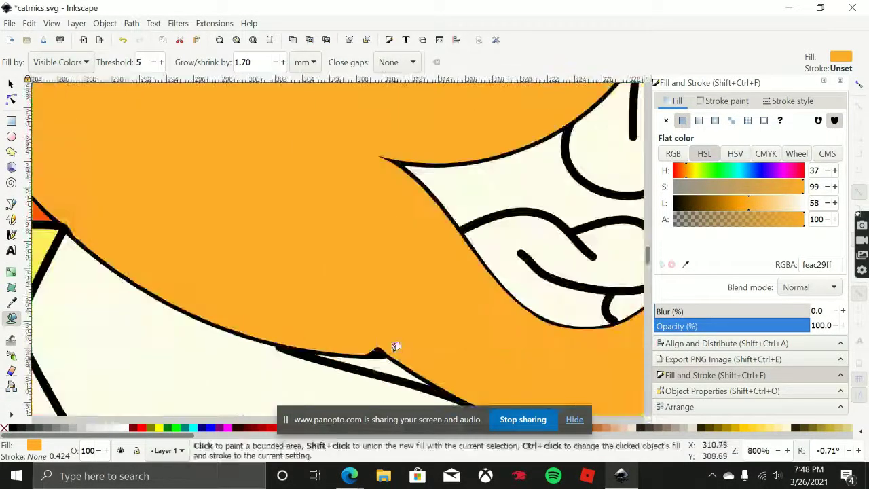
left_click(366, 268)
scroll(365, 229, "down", 4)
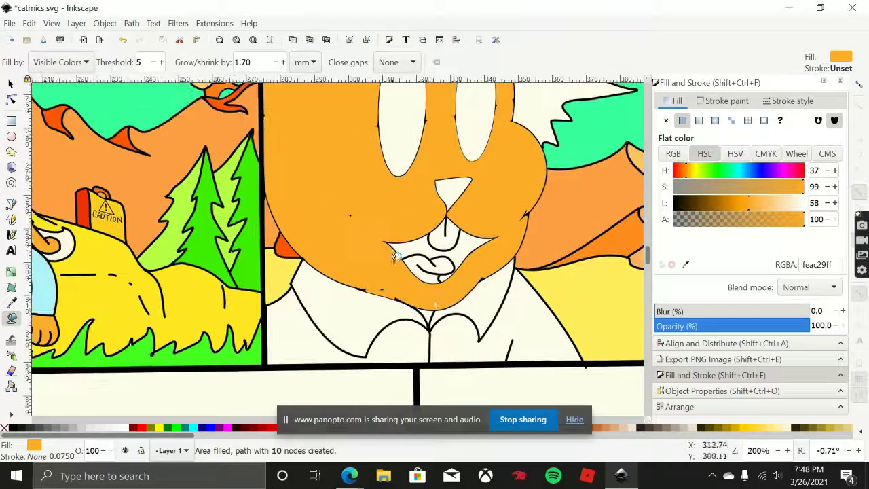
left_click(384, 241)
scroll(383, 241, "down", 2)
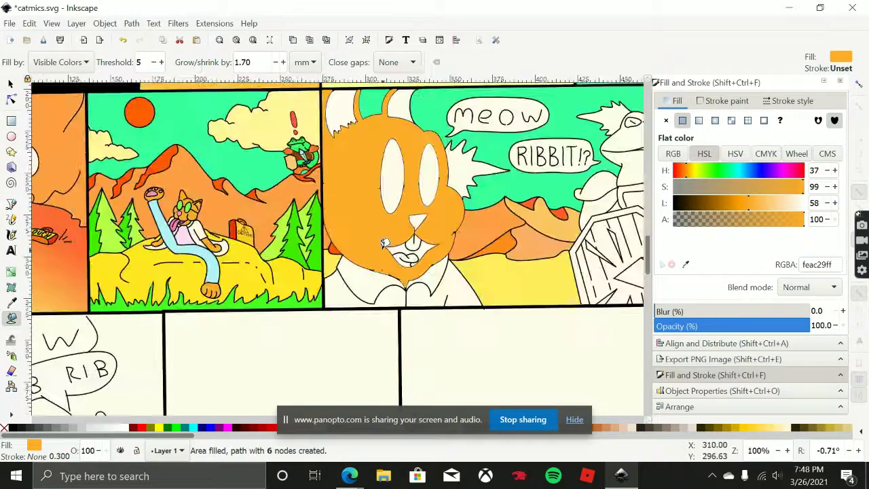
scroll(384, 239, "left", 1)
Select the cat's four orange face and neck fills, send them to the back and raise them two levels, above the panel background.
left_click(10, 83)
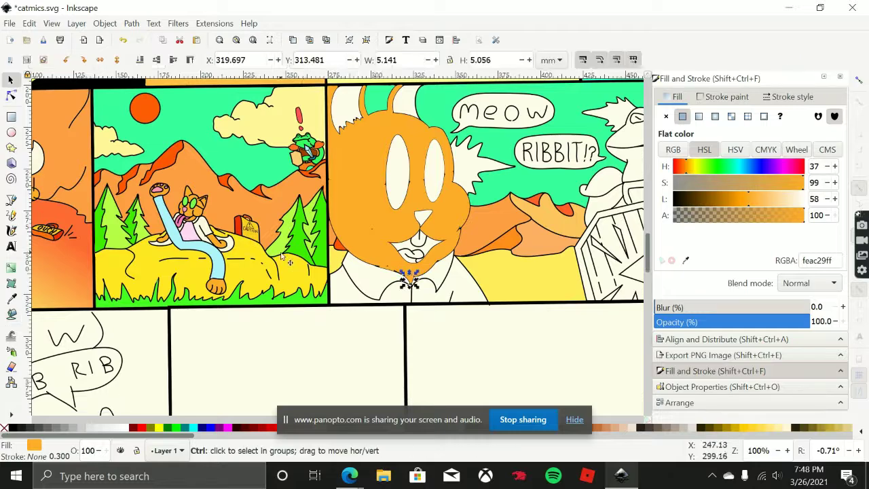
scroll(385, 322, "up", 4)
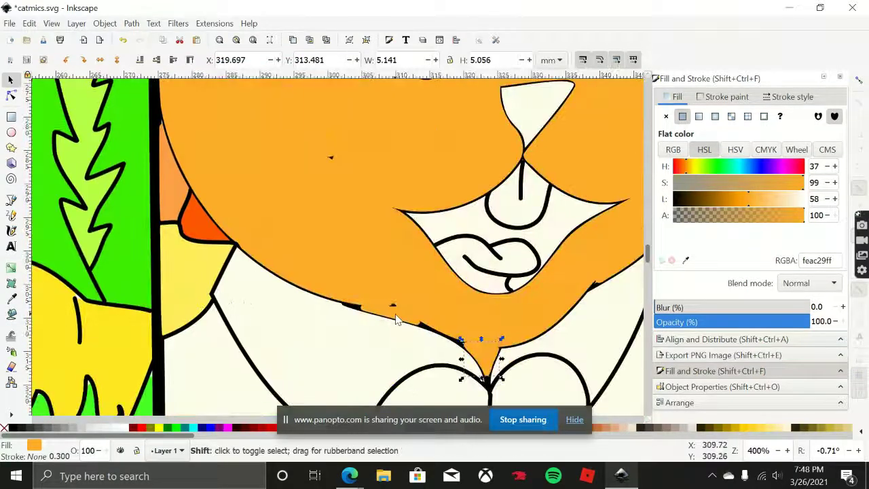
left_click(396, 314, "shift")
left_click(407, 270, "shift")
scroll(407, 270, "down", 3)
scroll(446, 177, "up", 1)
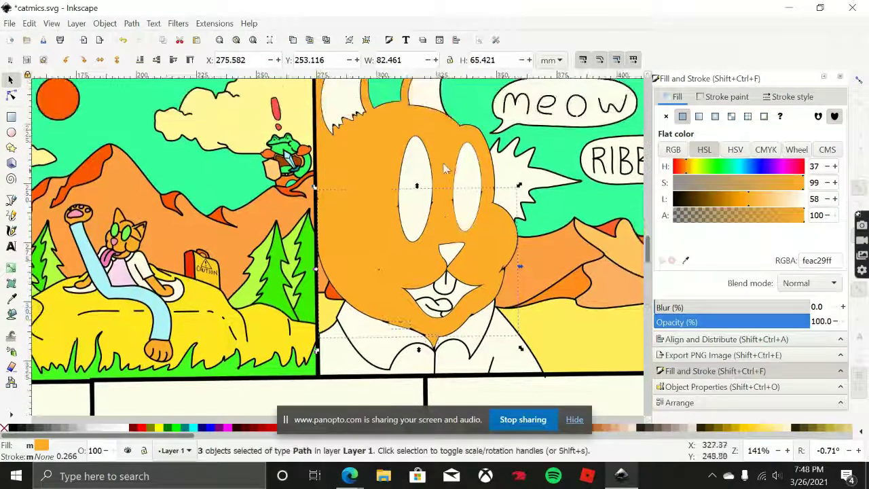
left_click(445, 153, "shift")
key("End")
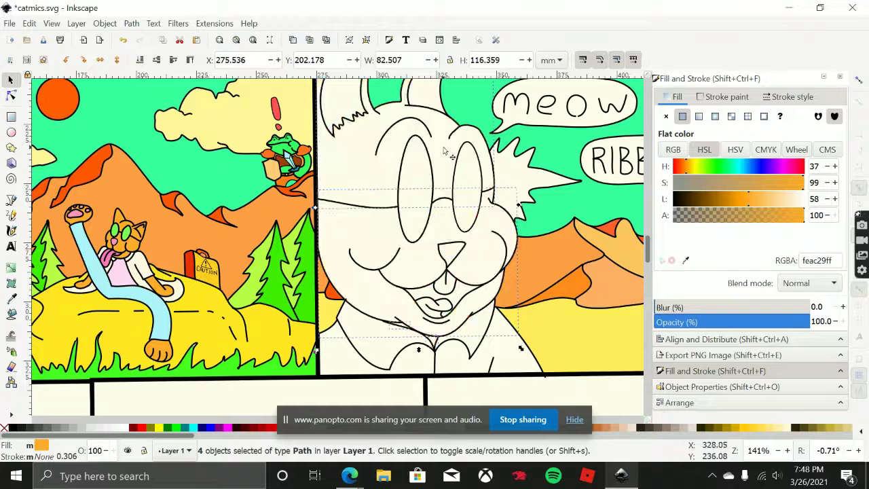
key("Page_Up")
key("Page_Up")
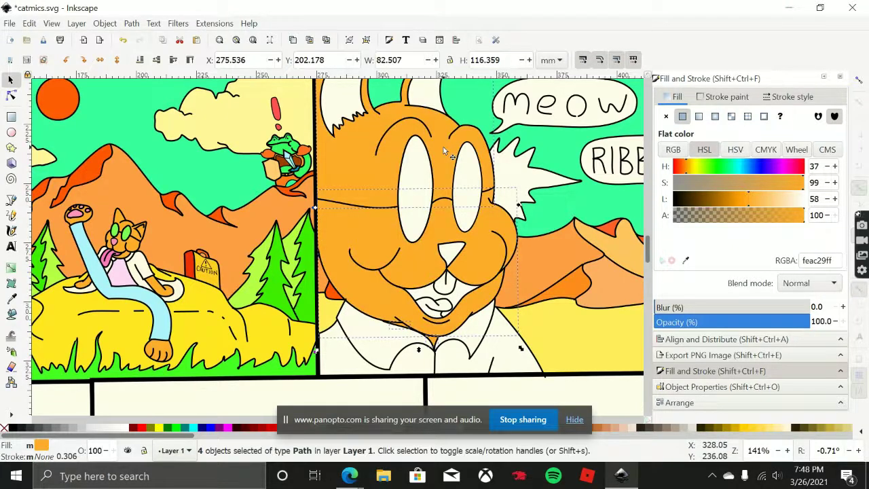
Lighten the selected orange face fills to a lightness of 60, giving feb136.
scroll(509, 172, "down", 2)
left_click_drag(509, 173, 336, 217)
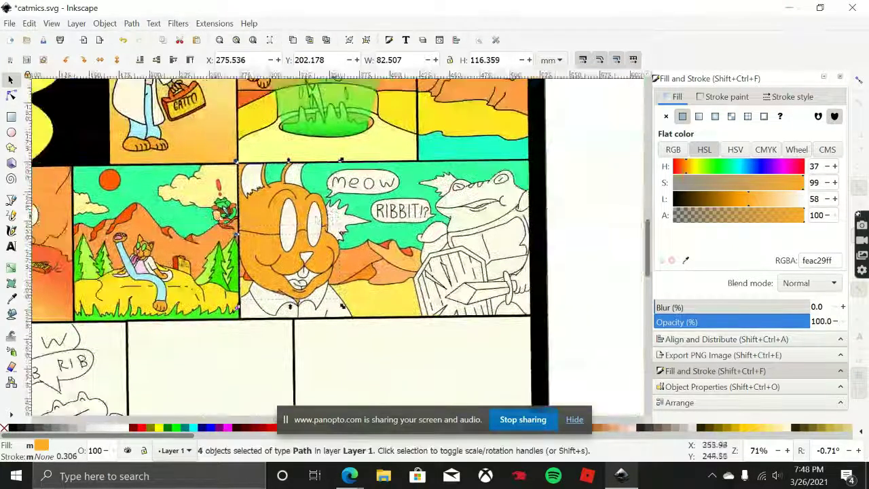
left_click(753, 203)
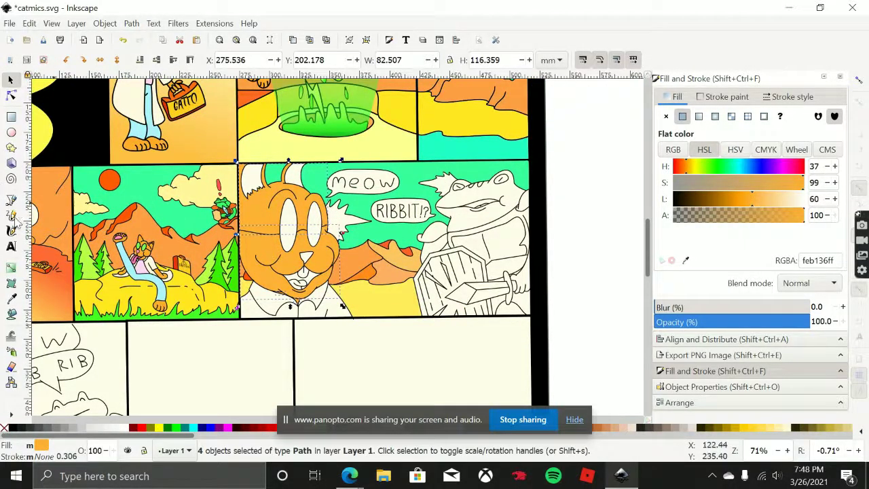
Fill both of the cat's eyes with green 7cfe51 sampled from the neighbouring cat's eyes, and select the two eye fills.
left_click(10, 316)
scroll(121, 237, "up", 2)
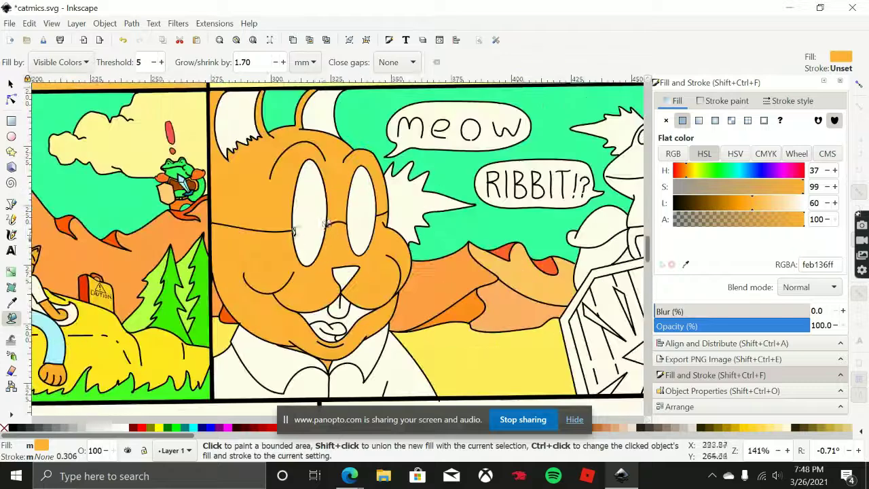
left_click(459, 236)
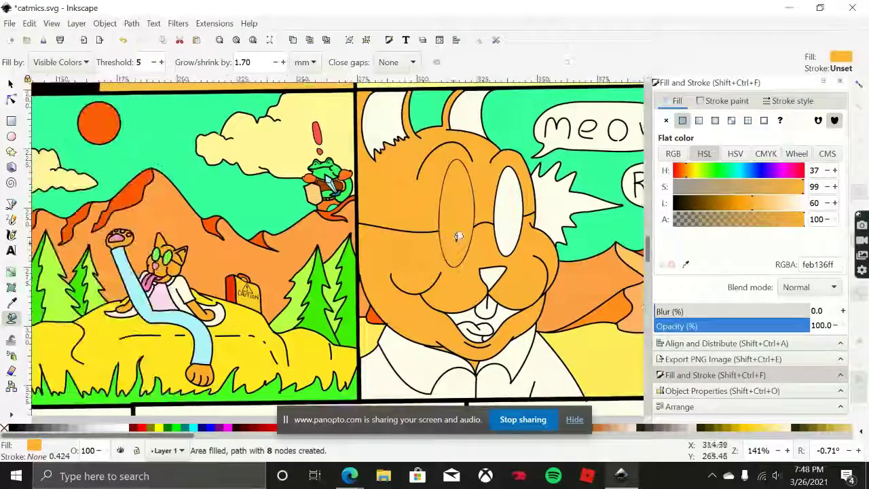
left_click(685, 264)
left_click(170, 251)
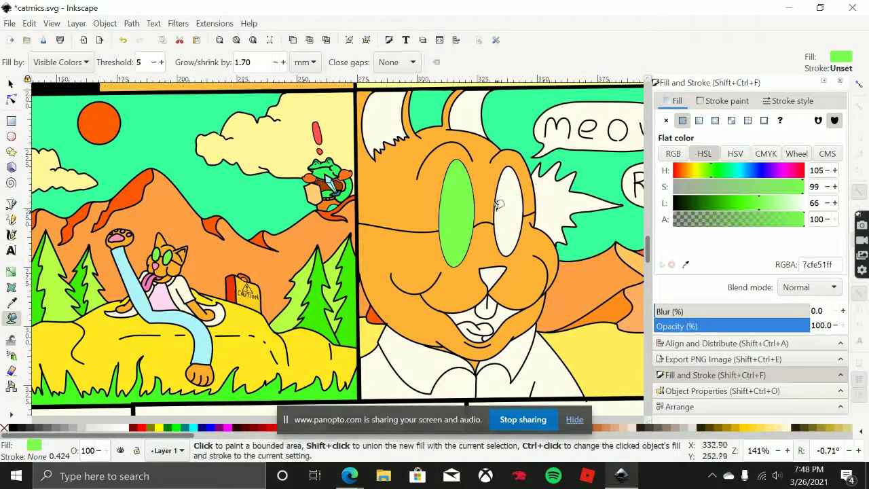
left_click(497, 203)
left_click(10, 82)
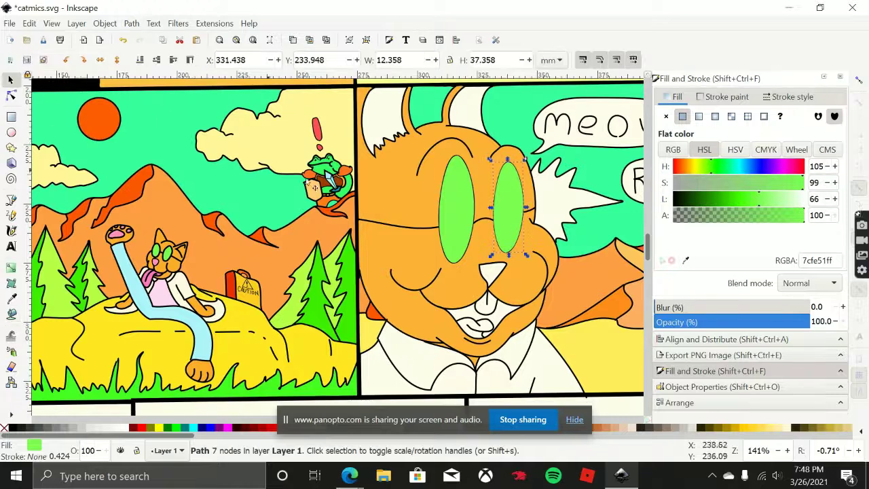
left_click(456, 226, "shift")
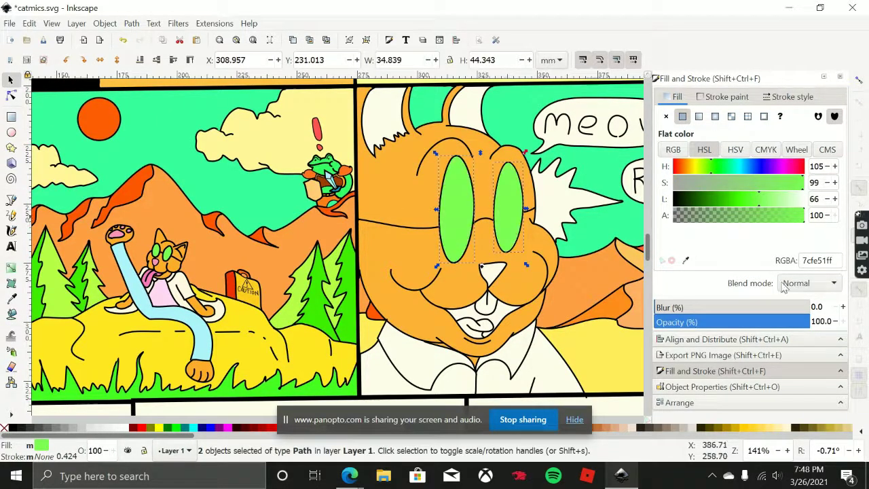
left_click_drag(582, 287, 558, 282)
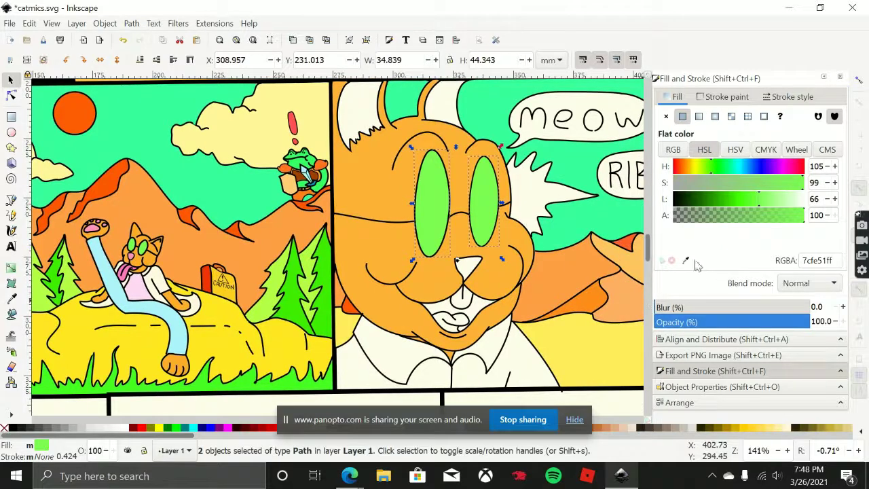
Fill the cat's nose with pink fe92bb sampled from the cat in the neighbouring panel.
left_click(12, 316)
left_click(465, 270)
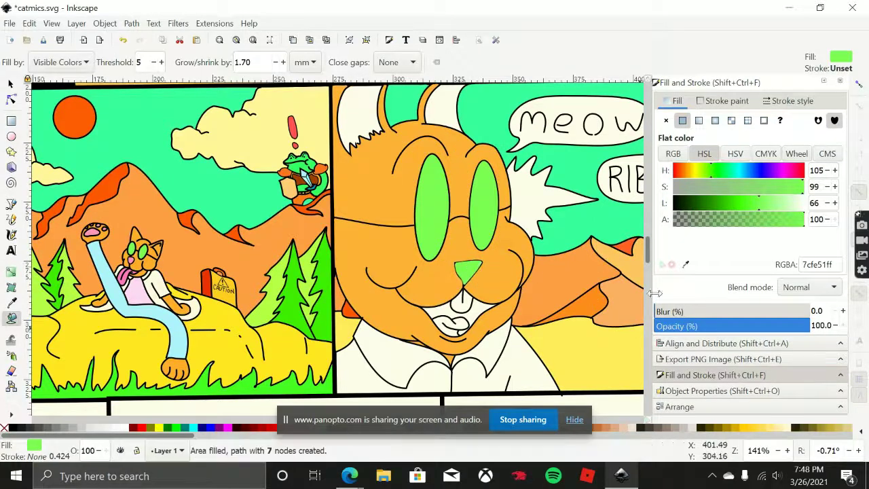
left_click(684, 266)
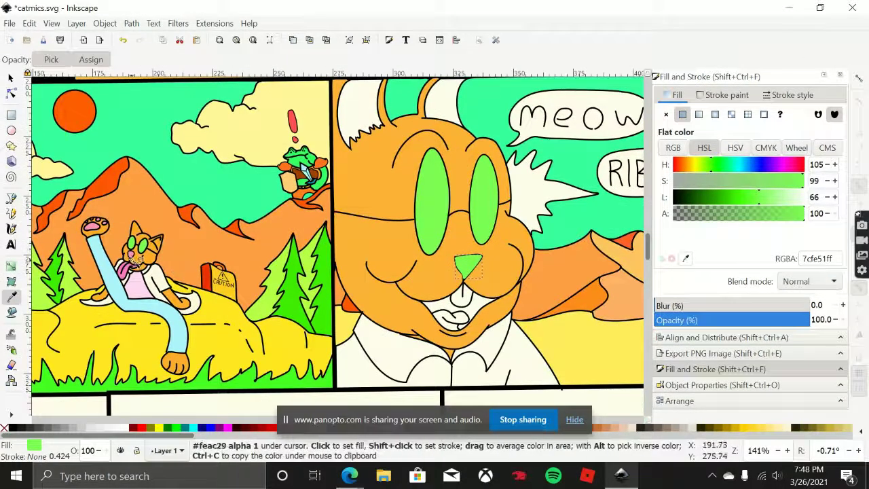
left_click(136, 256)
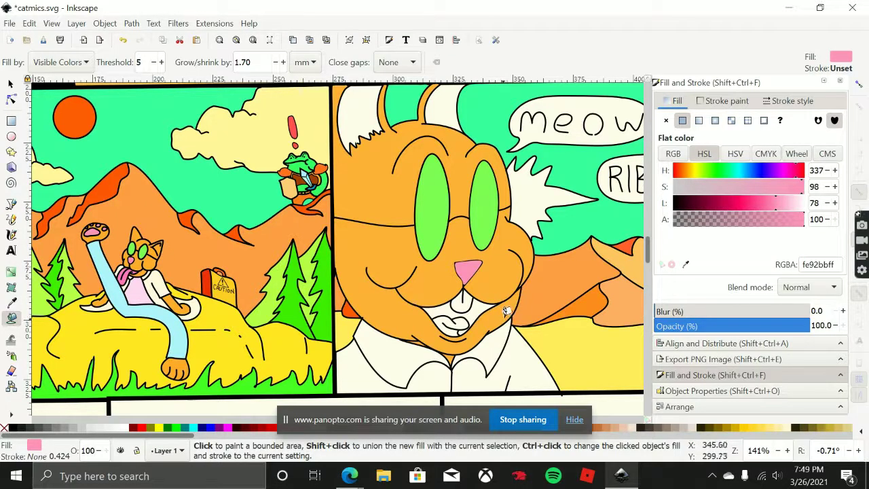
key("End")
key("ctrl+z")
Review the cat and frog panel's colours against the other panels of the comic page.
left_click_drag(548, 275, 395, 288)
scroll(395, 287, "down", 2)
left_click_drag(450, 274, 401, 257)
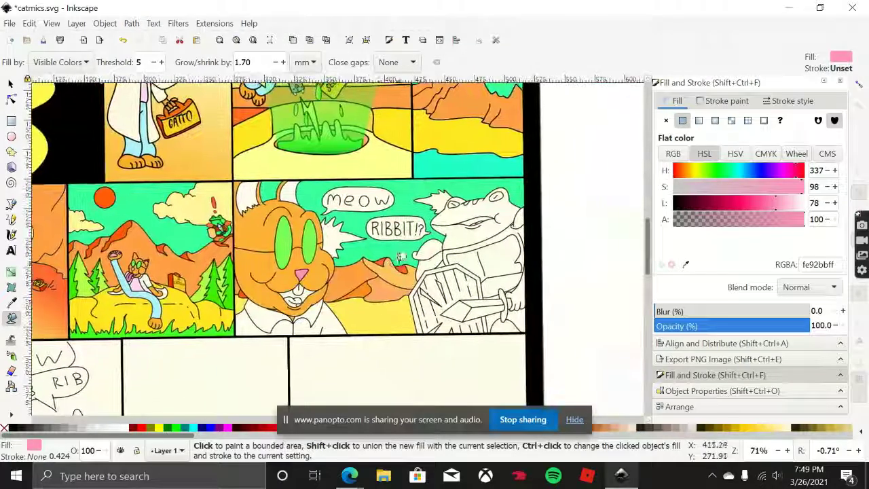
scroll(384, 286, "up", 2)
scroll(384, 286, "left", 3)
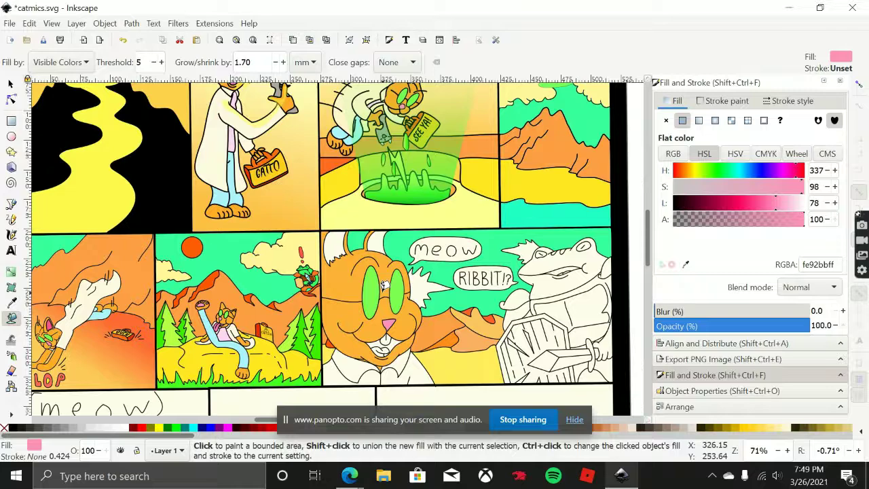
scroll(383, 285, "down", 2)
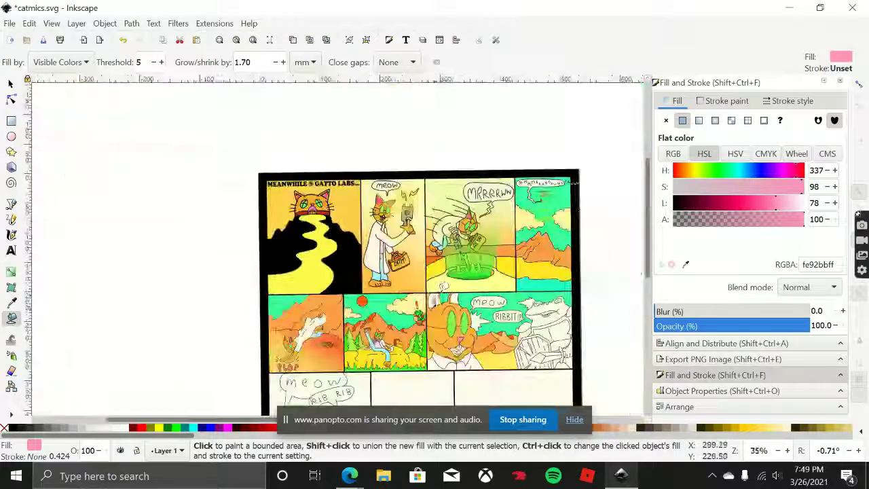
left_click_drag(441, 292, 425, 241)
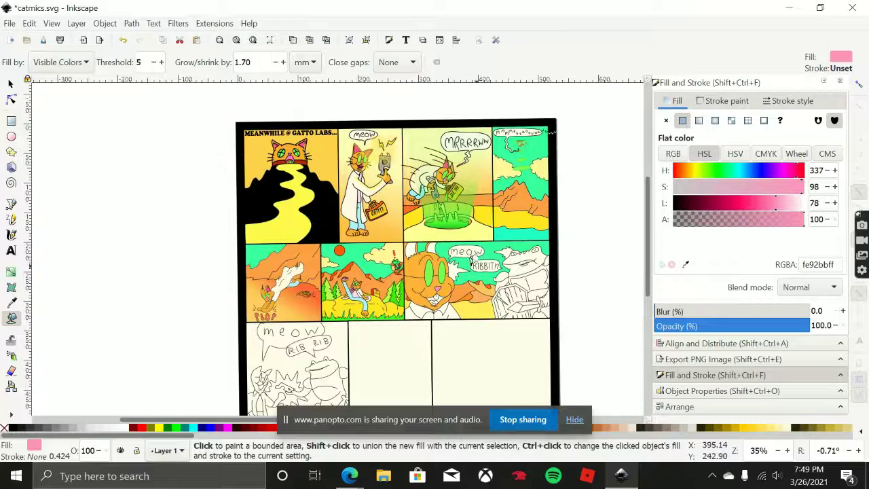
mouse_move(353, 475)
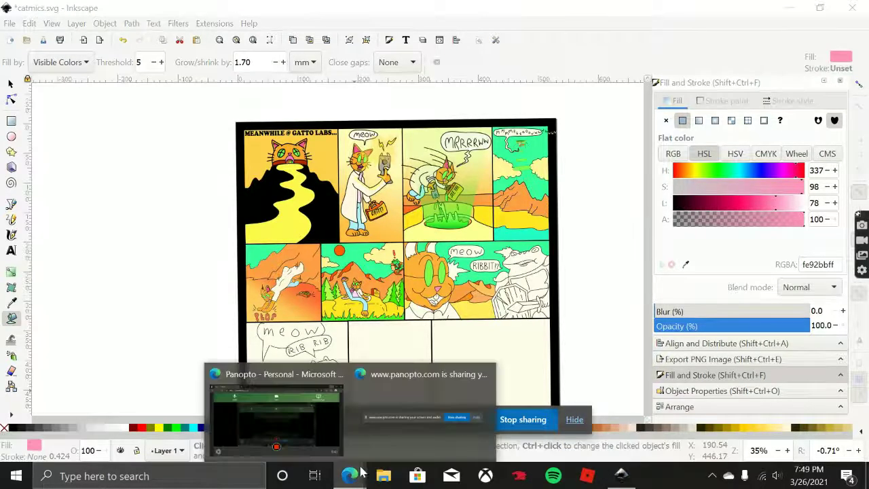